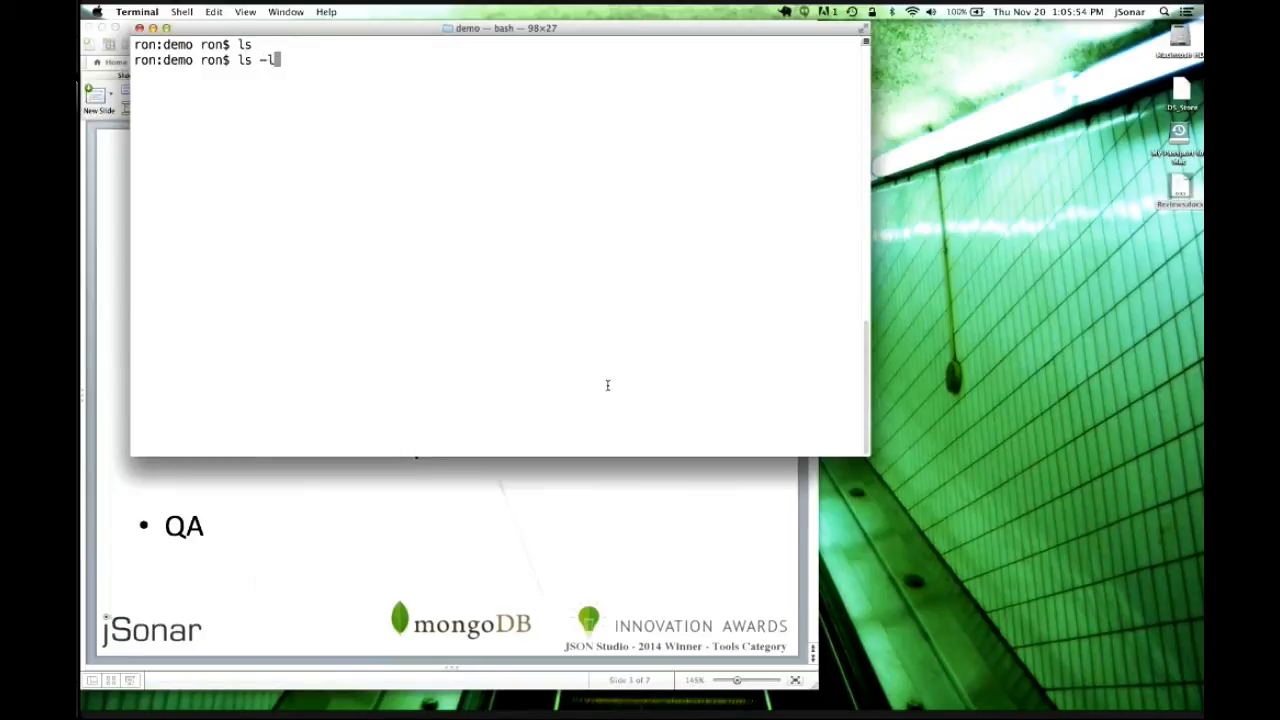
List the contents of ~/Downloads/v26 in long format.
type("~/Dow")
key("Tab")
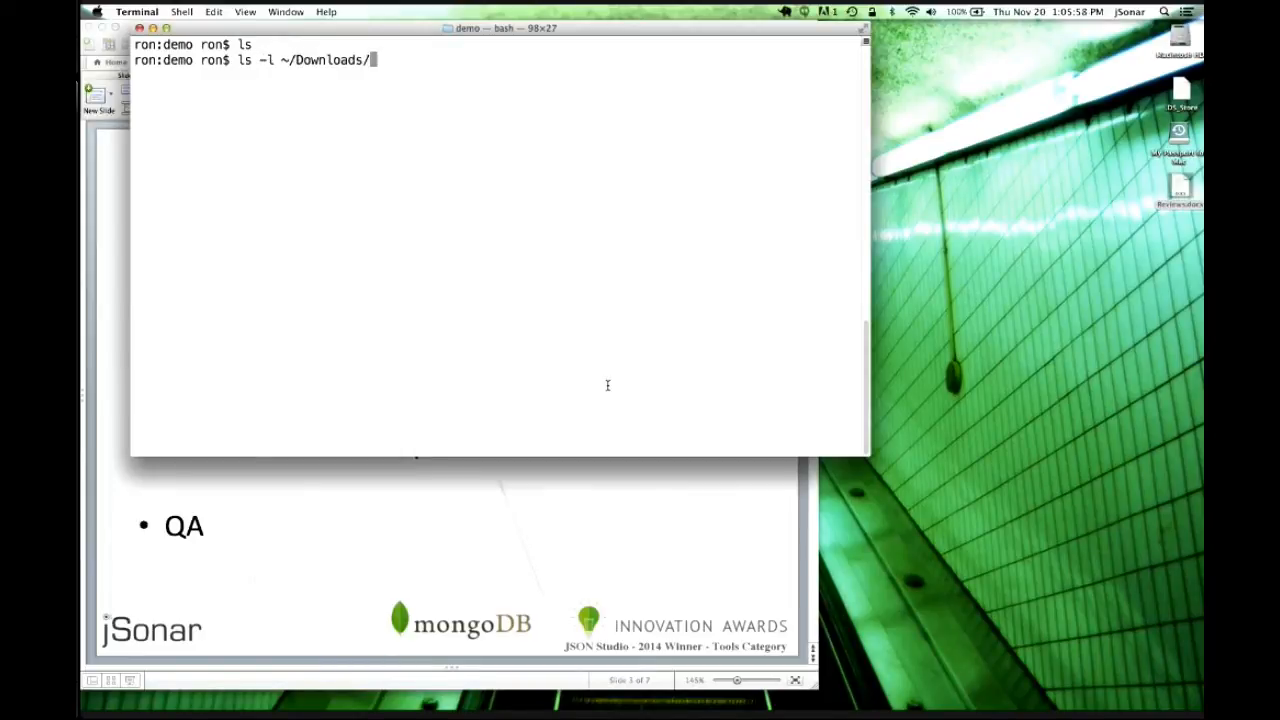
type("v26")
key("Return")
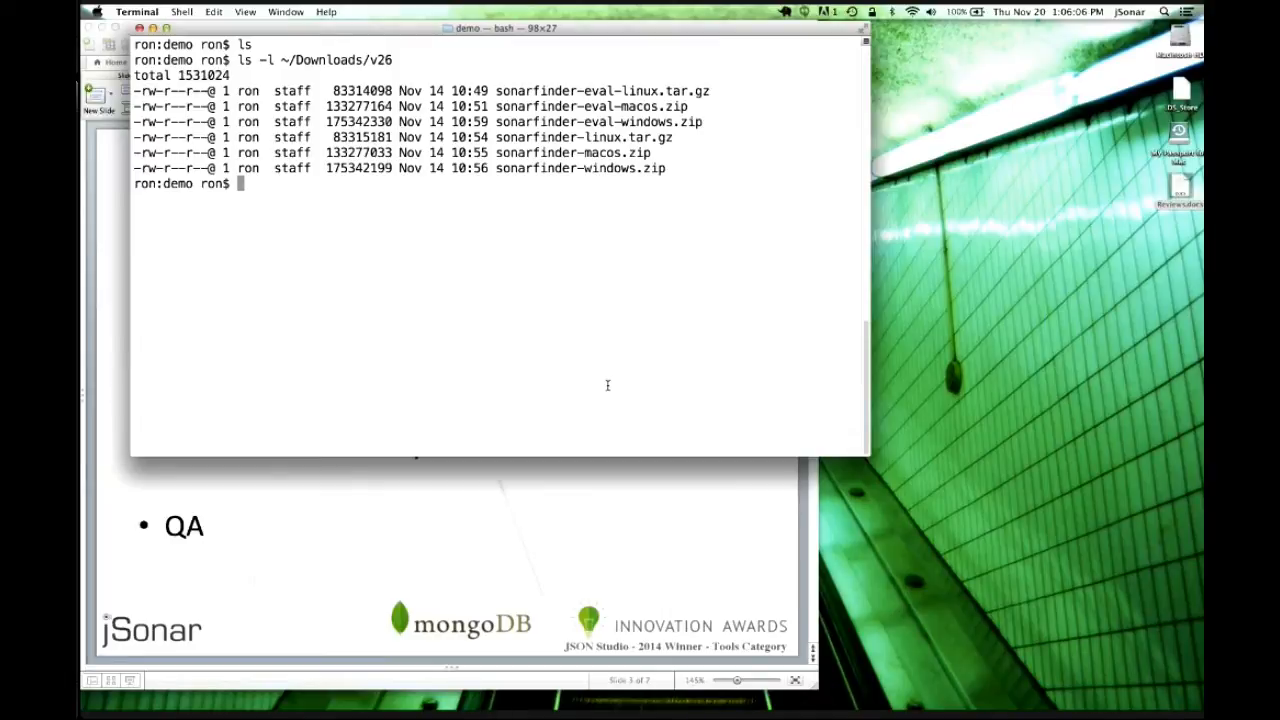
Unzip ~/Downloads/v26/sonarfinder-eval-macos.zip into the current folder.
type("unzip ~/Downloads/")
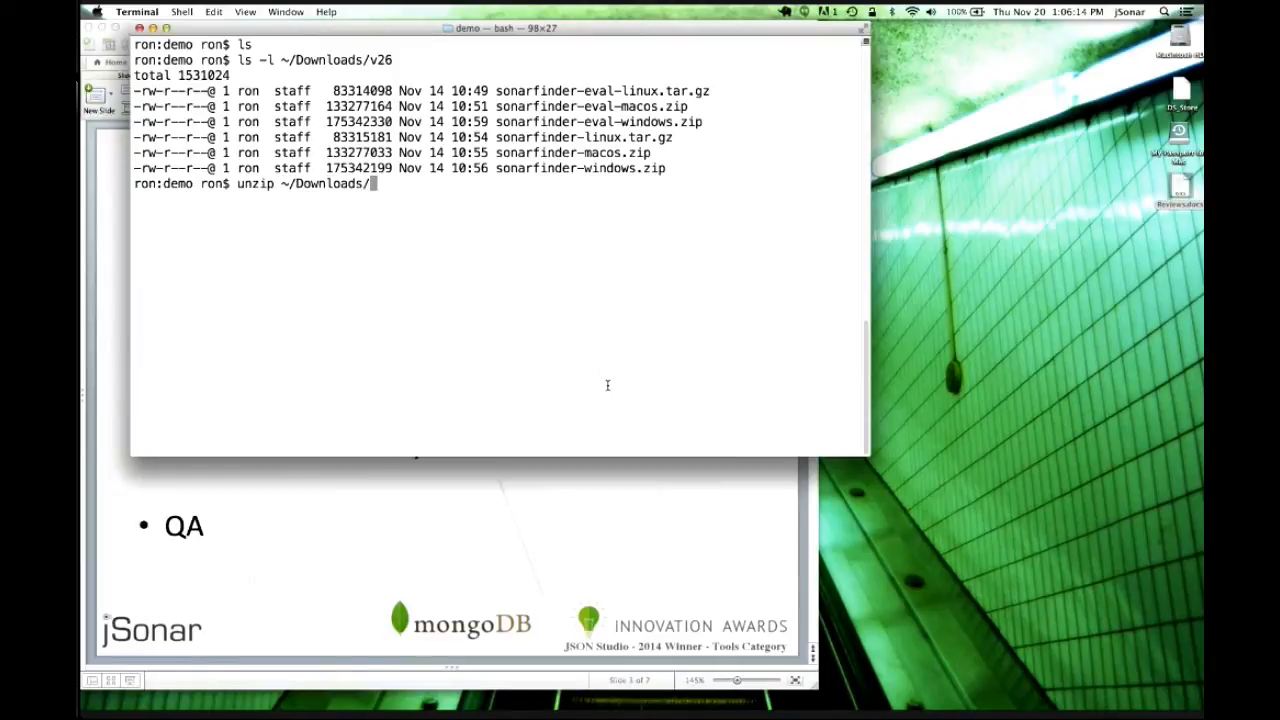
type("v26/sonarfinder-")
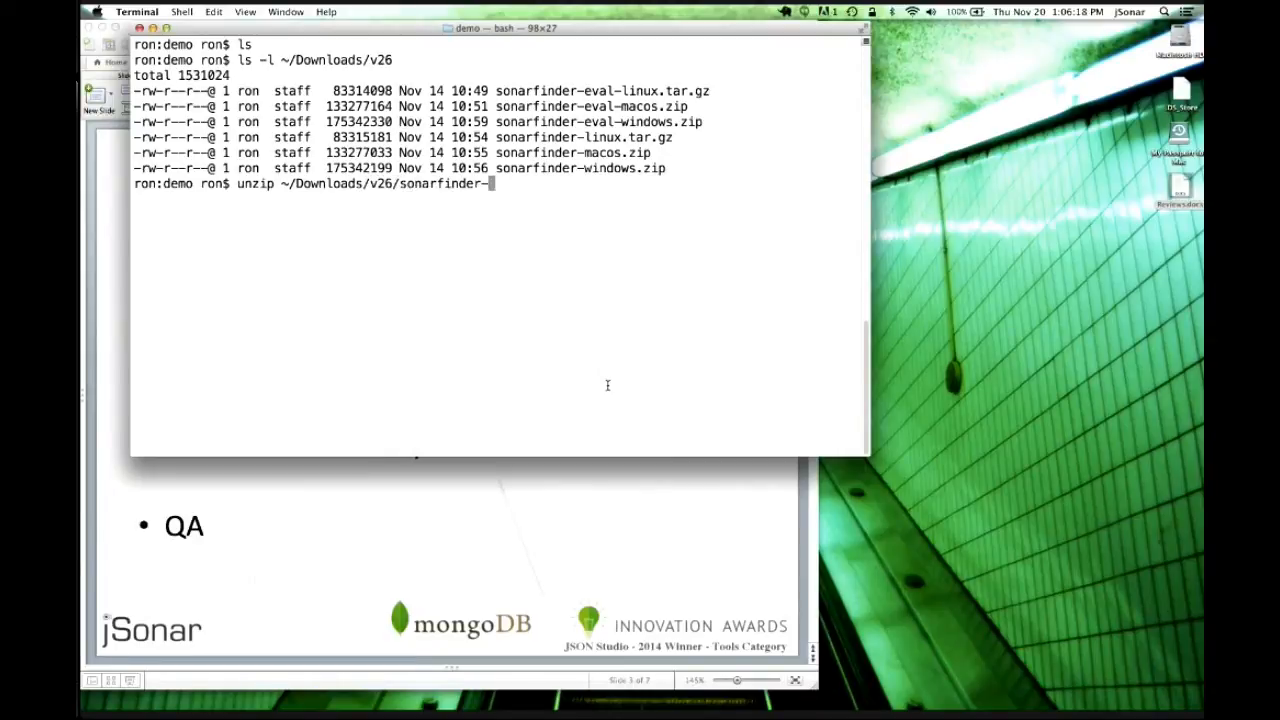
type("eval-")
type("m")
key("Tab")
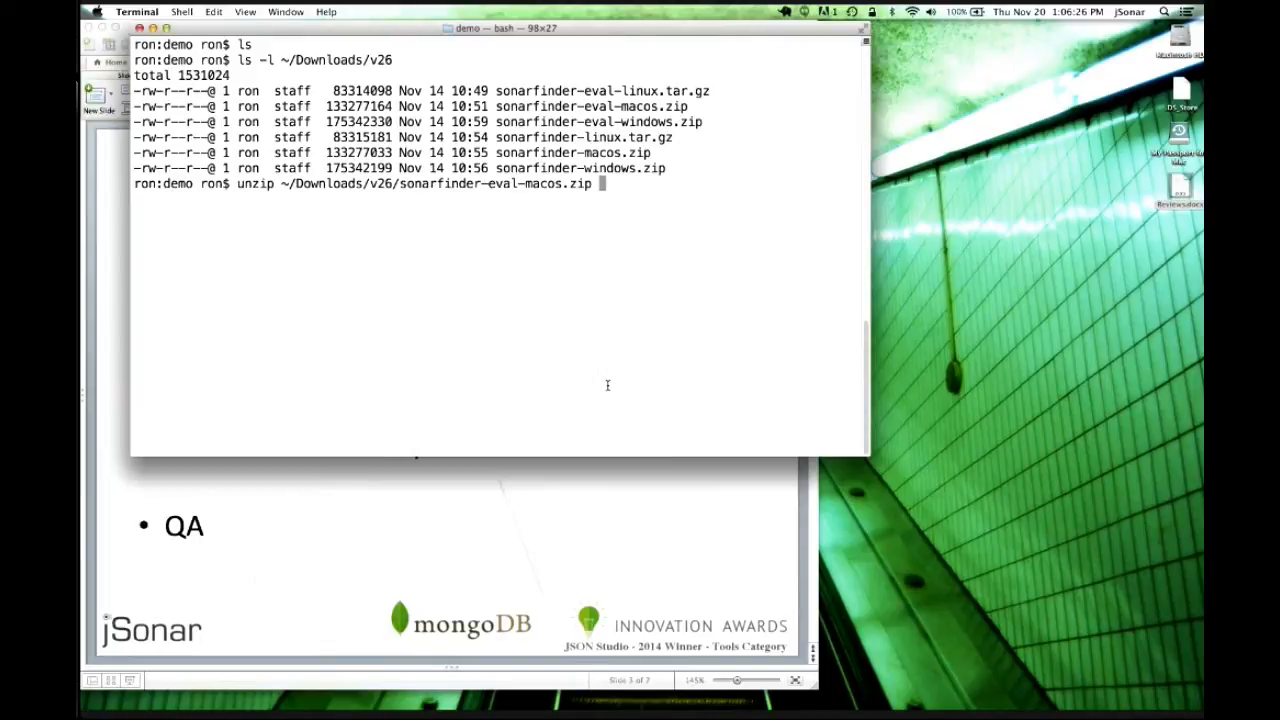
key("Return")
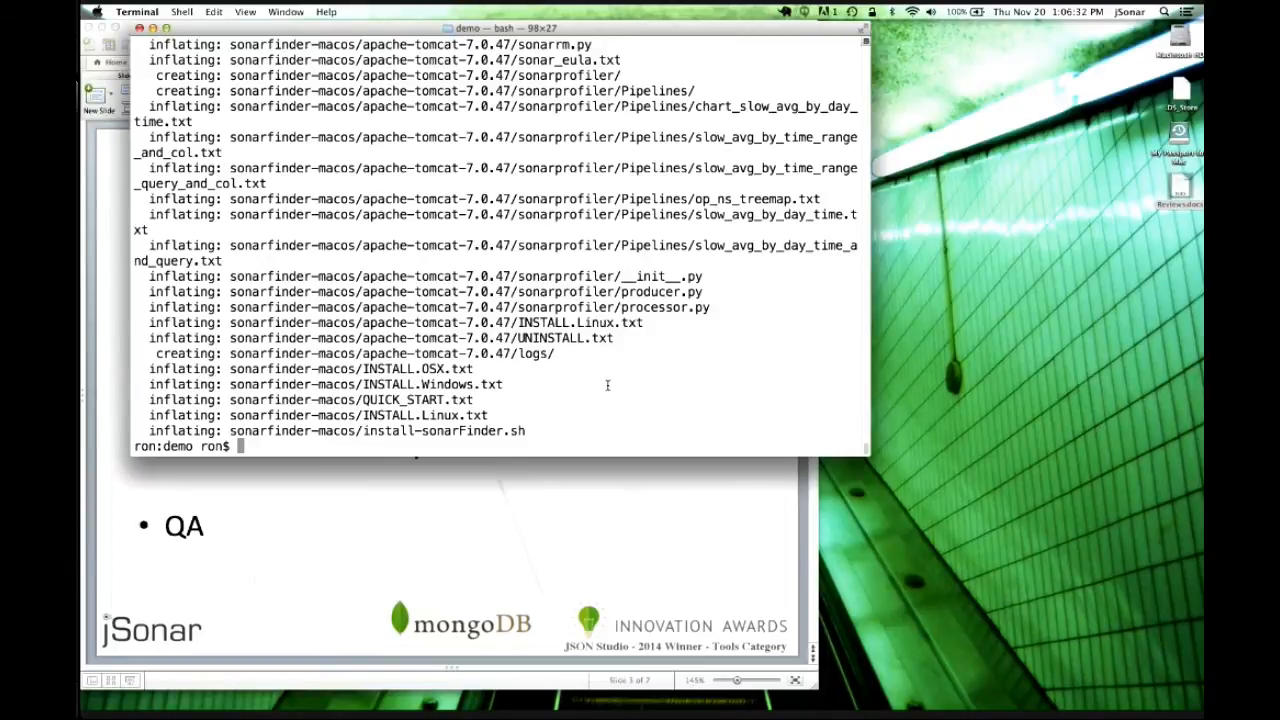
Move into the extracted sonarfinder-macos folder and list its files with ls -lrt.
type("ls")
key("Return")
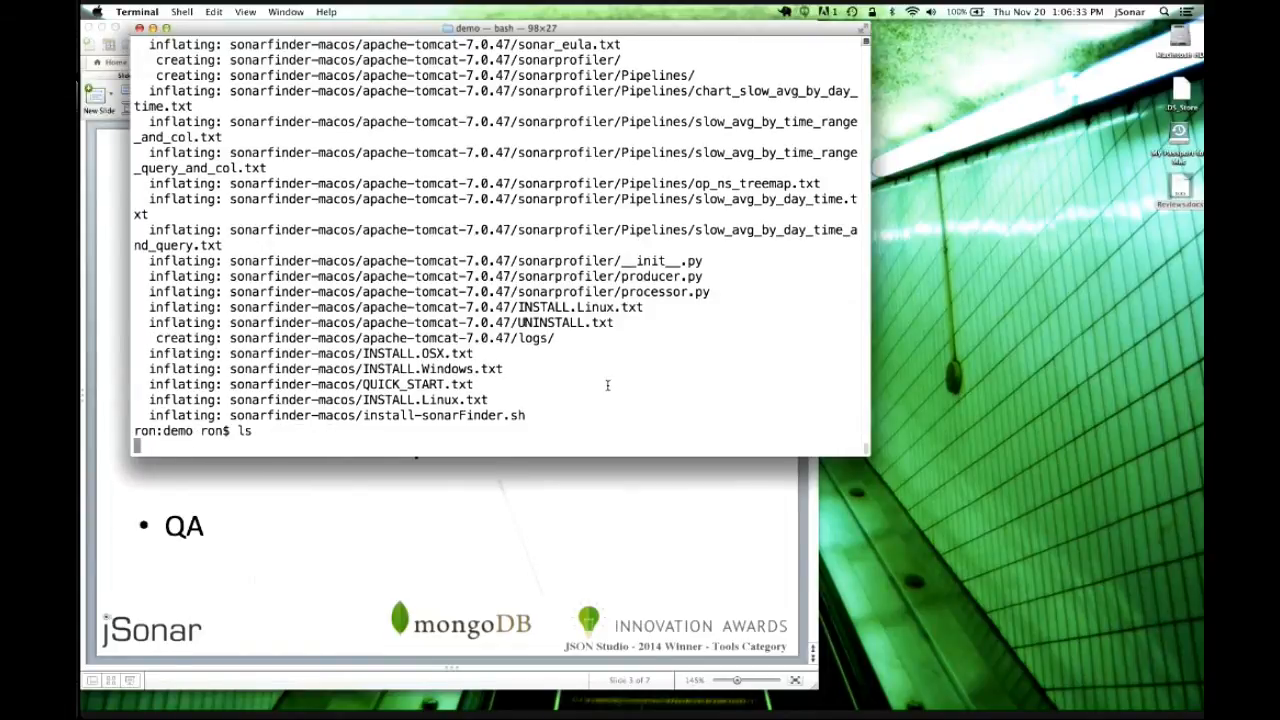
type("cd so")
key("Tab")
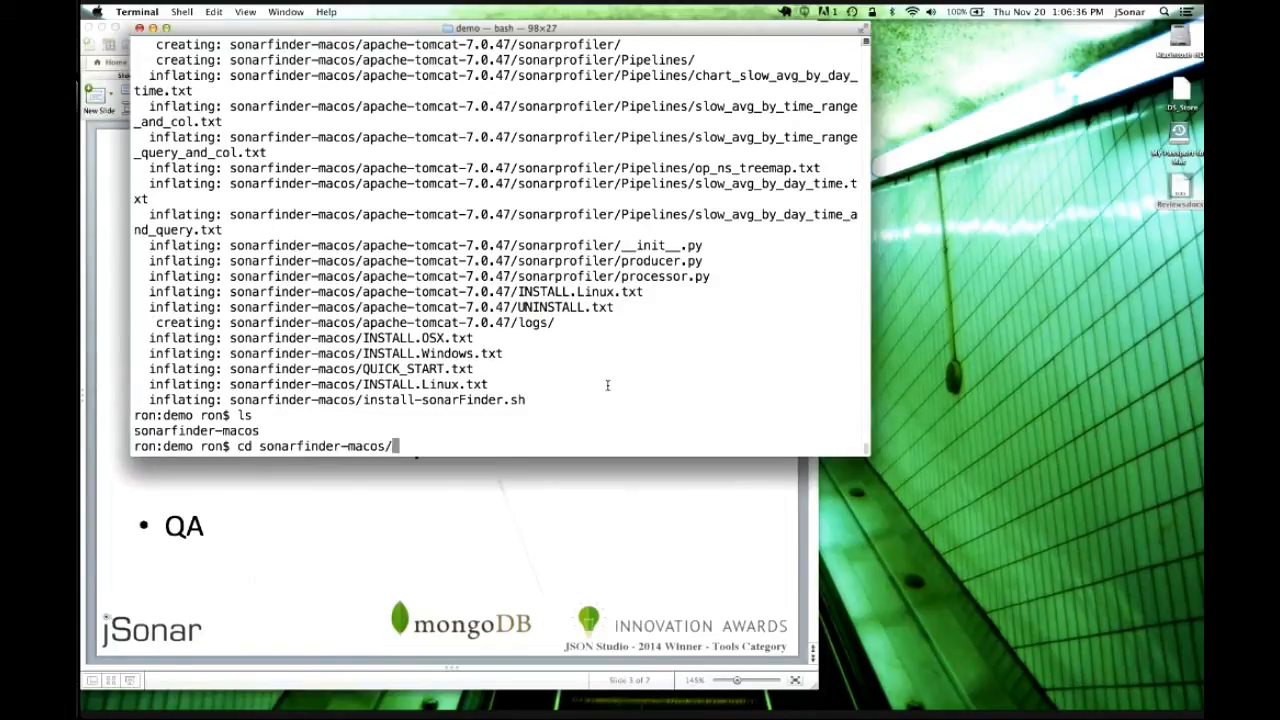
key("Return")
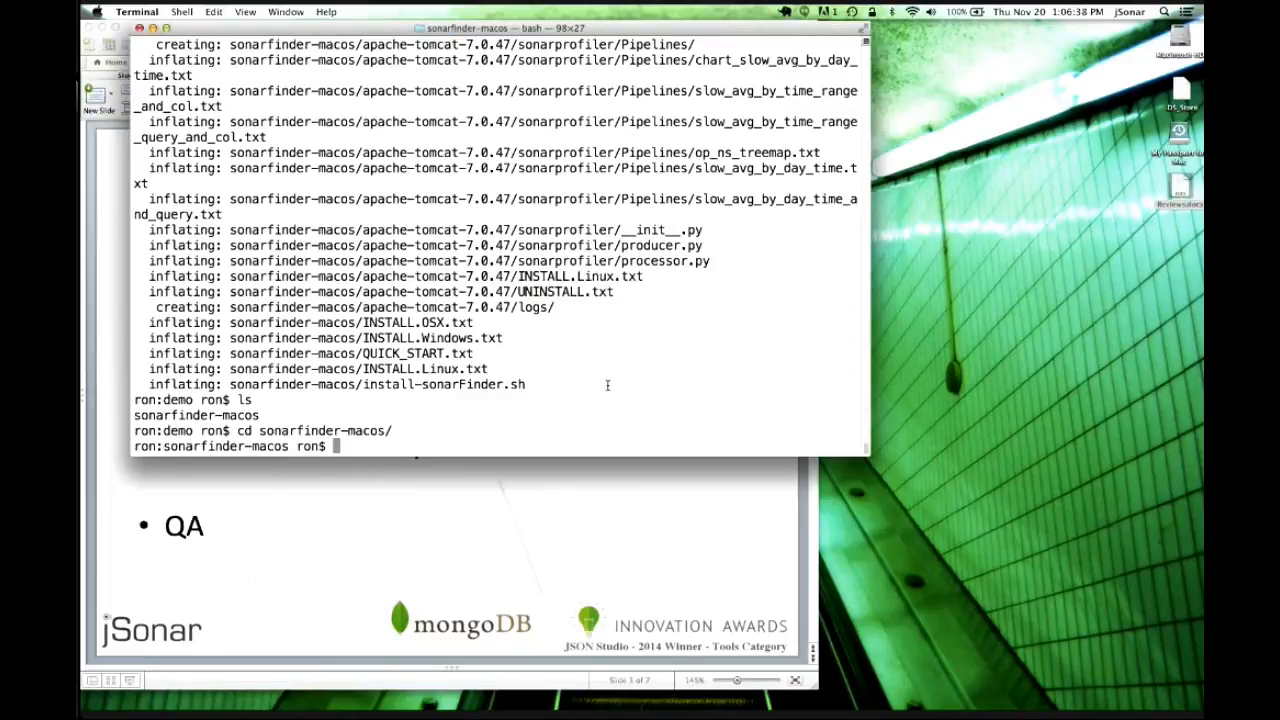
type("ls -lrt")
key("Return")
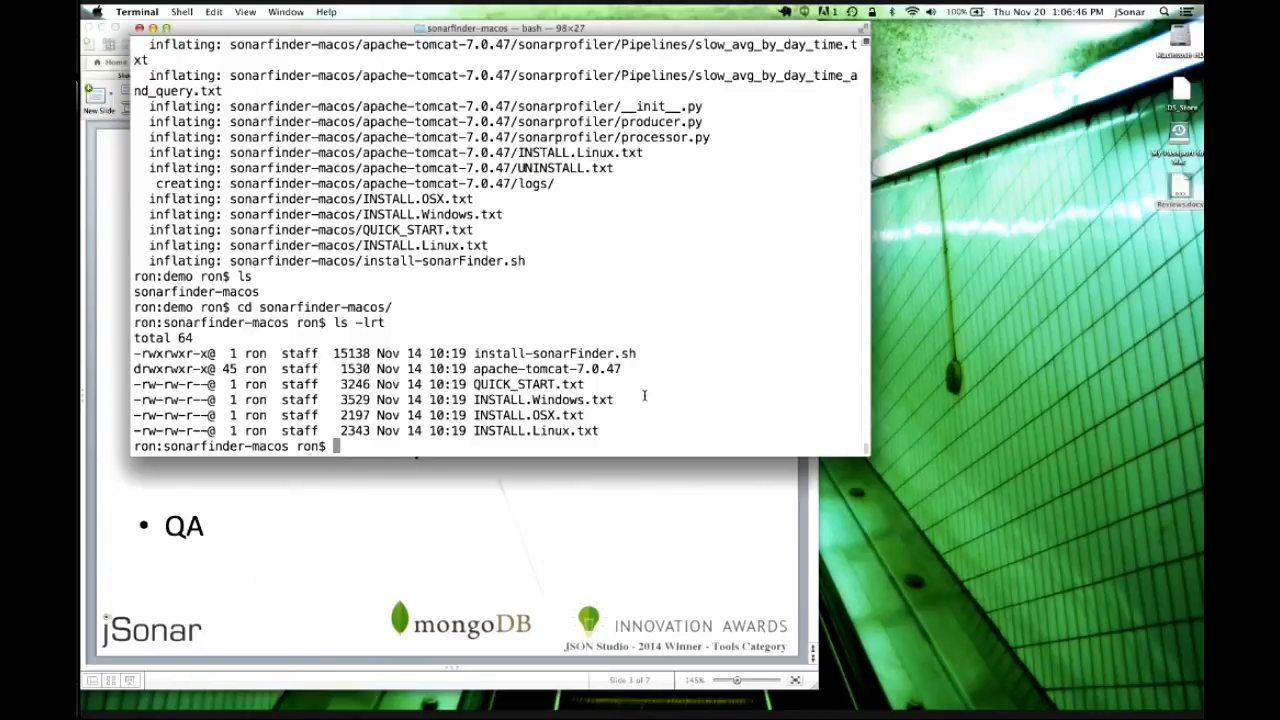
Run the ./install-sonarFinder.sh installer script.
type("./ins")
key("Tab")
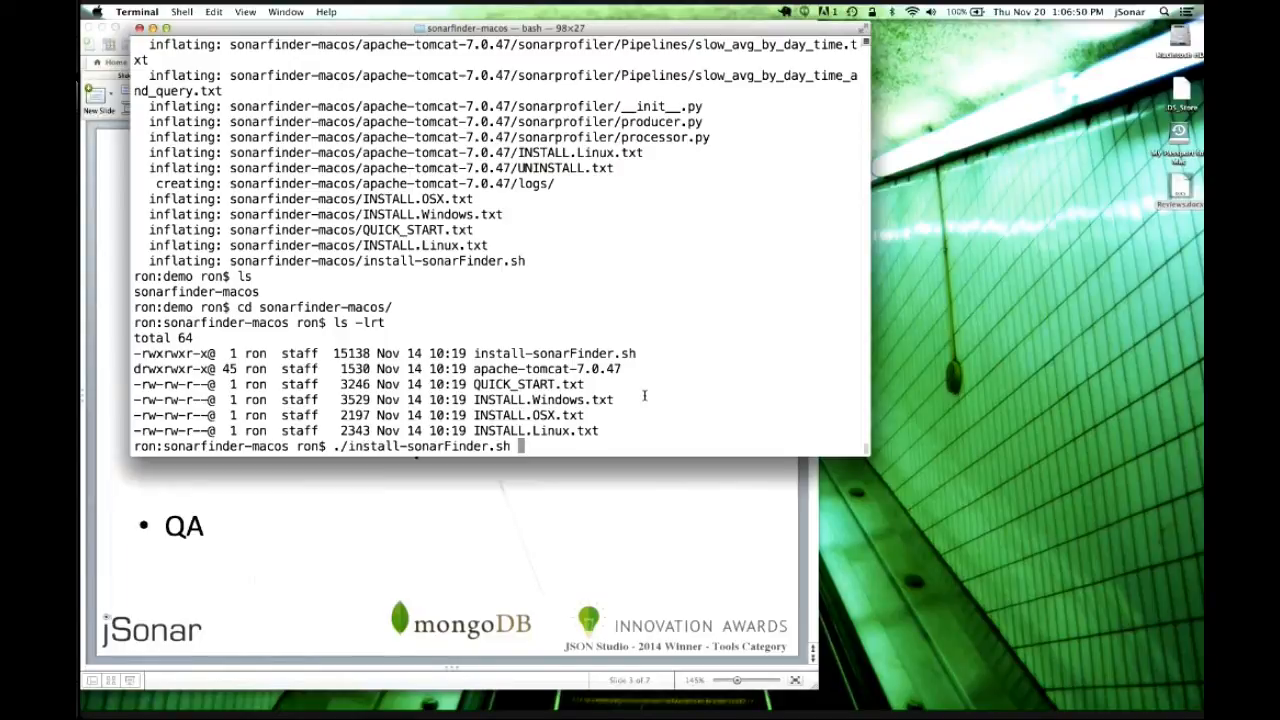
key("Return")
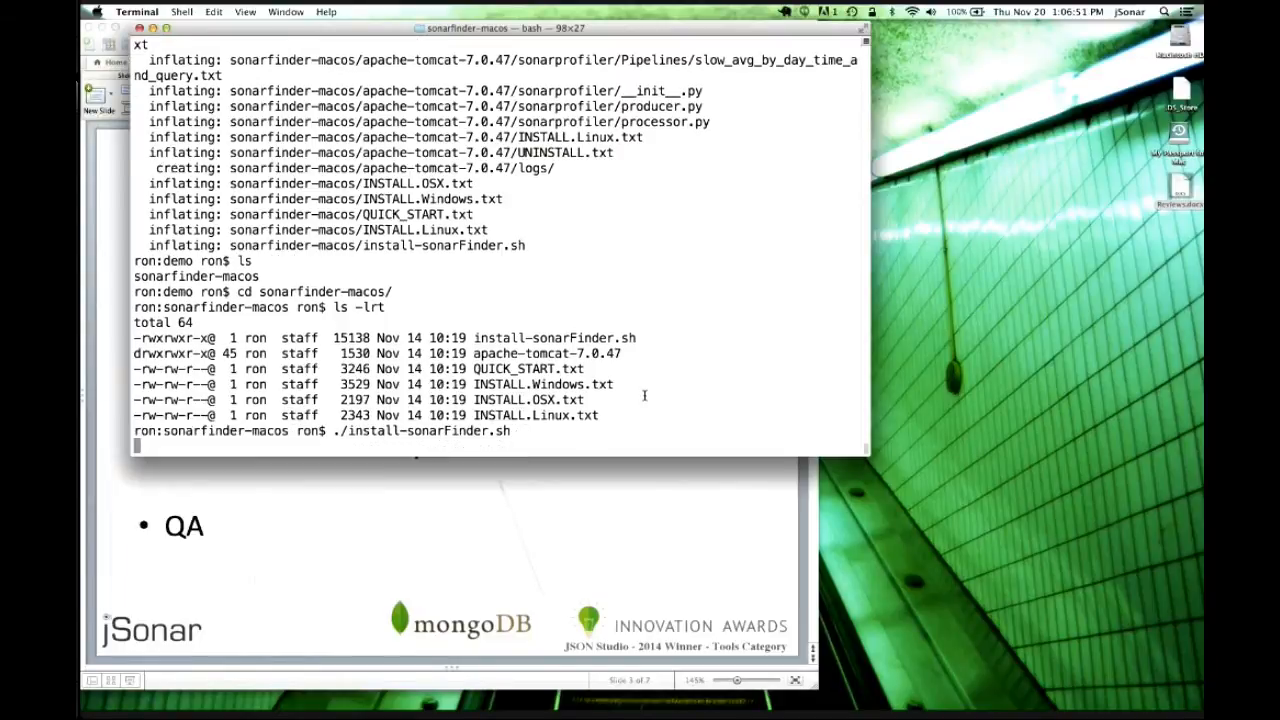
Page through the licence and accept it with yes.
key("space")
key("space")
key("space")
key("space")
key("space")
key("space")
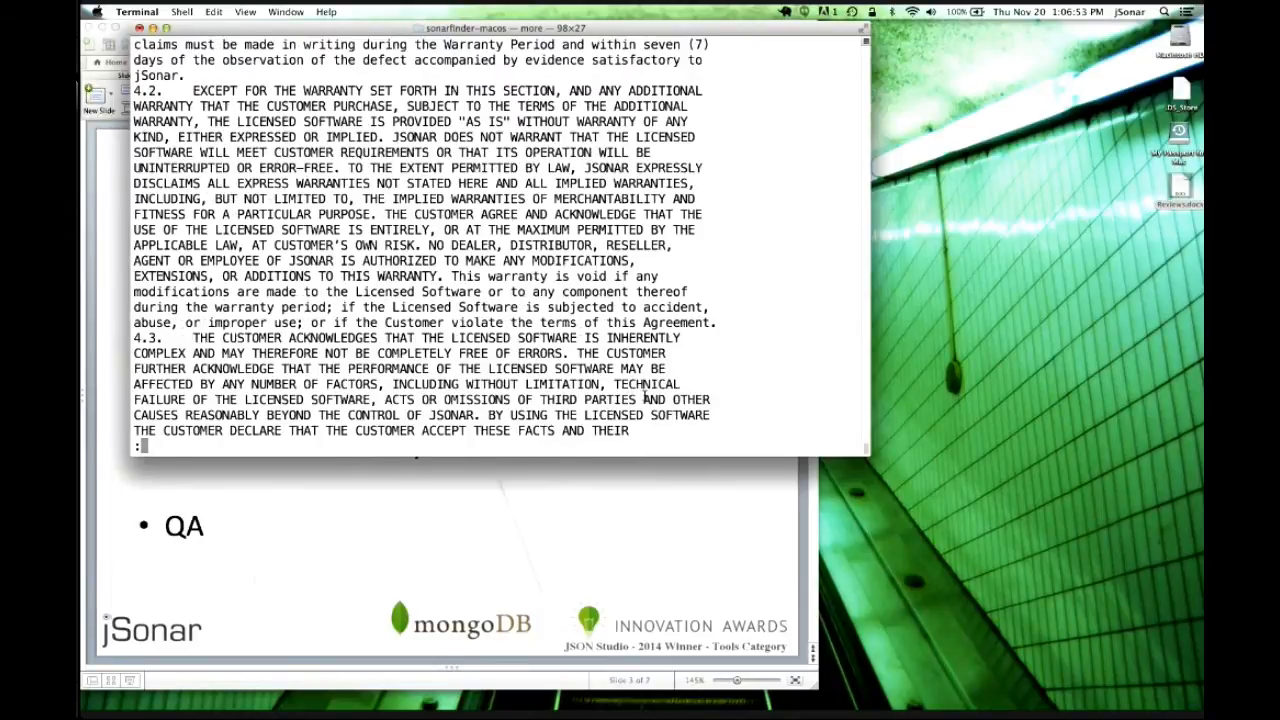
key("space")
key("space")
key("space")
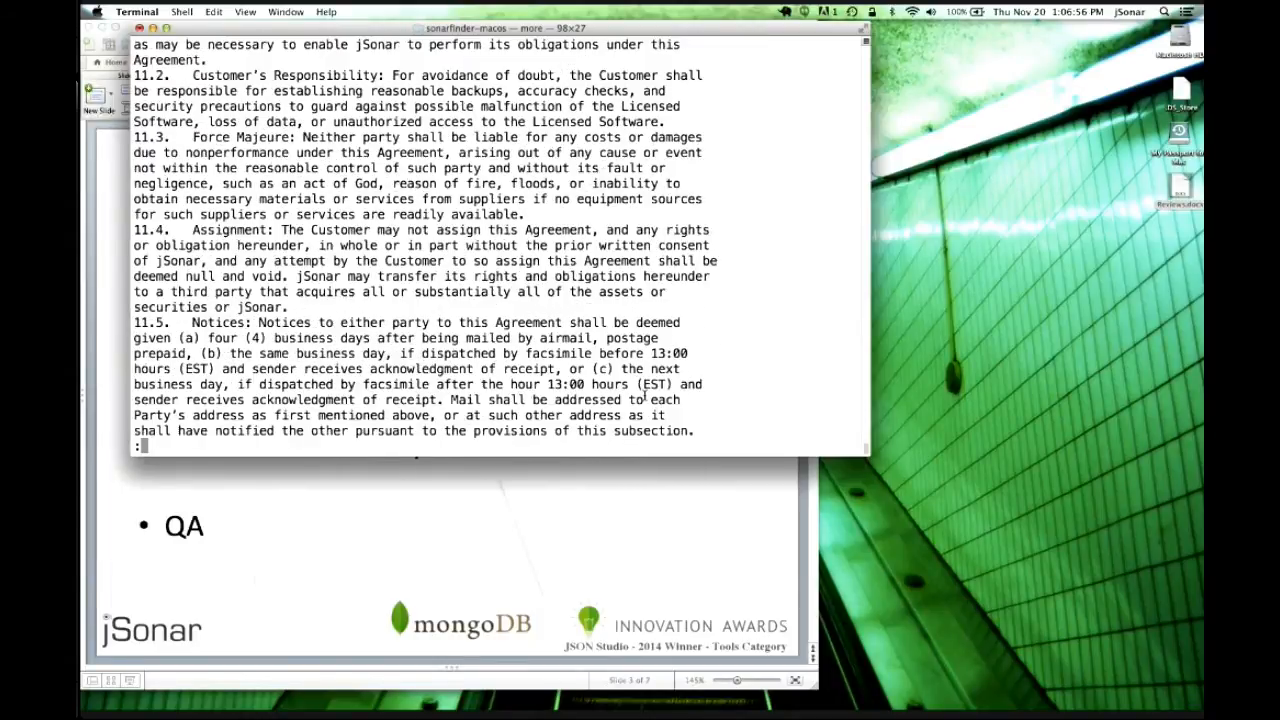
type("yes")
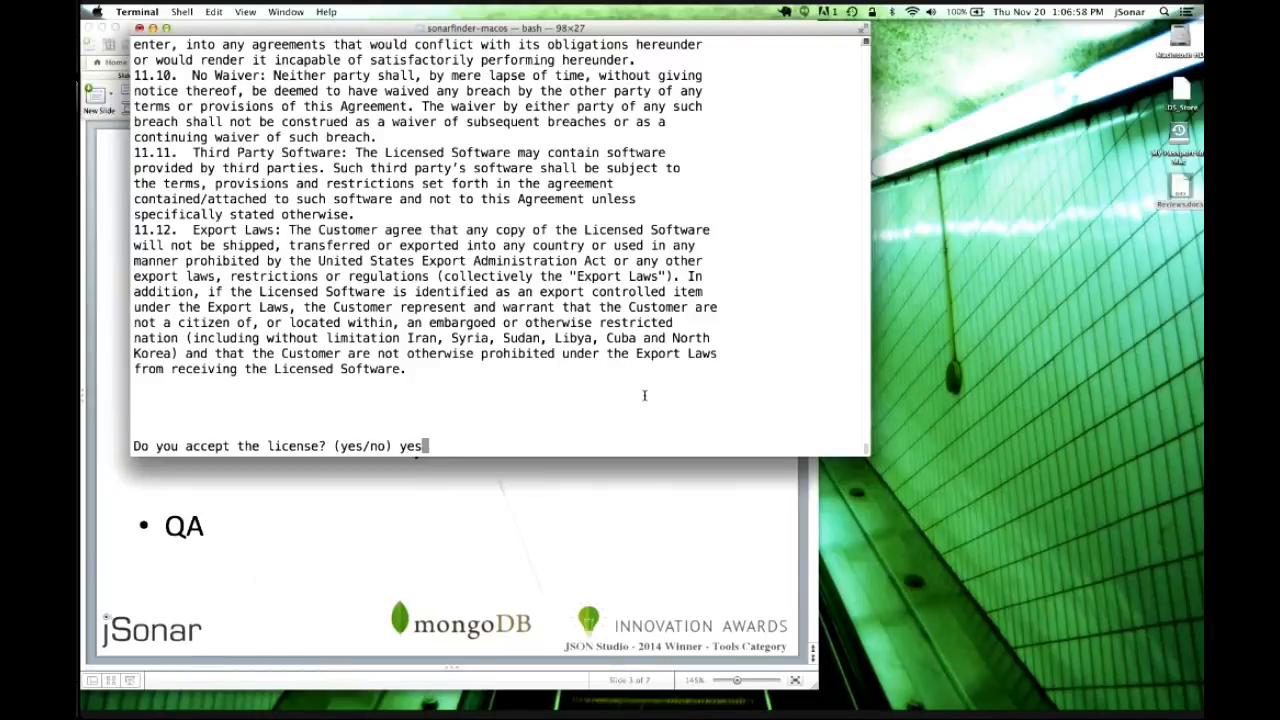
key("Return")
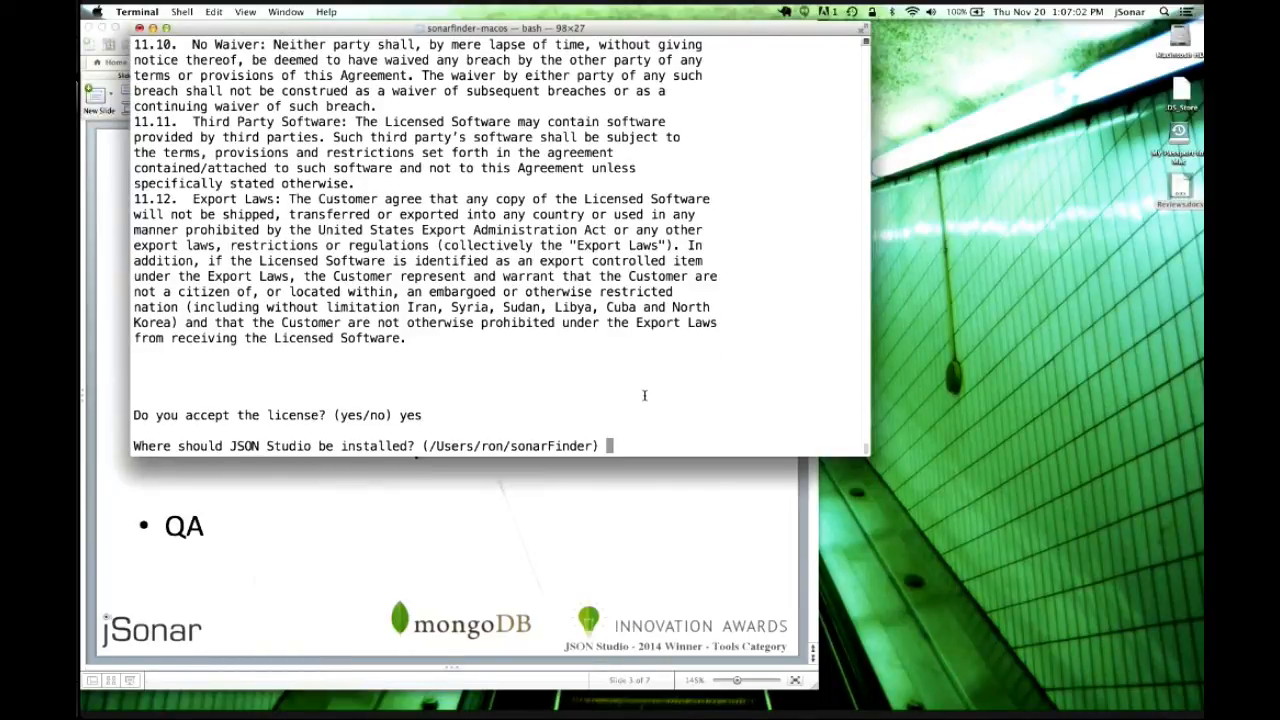
Enter ../v26 as the JSON Studio install directory.
type("../v26")
key("Return")
key("Return")
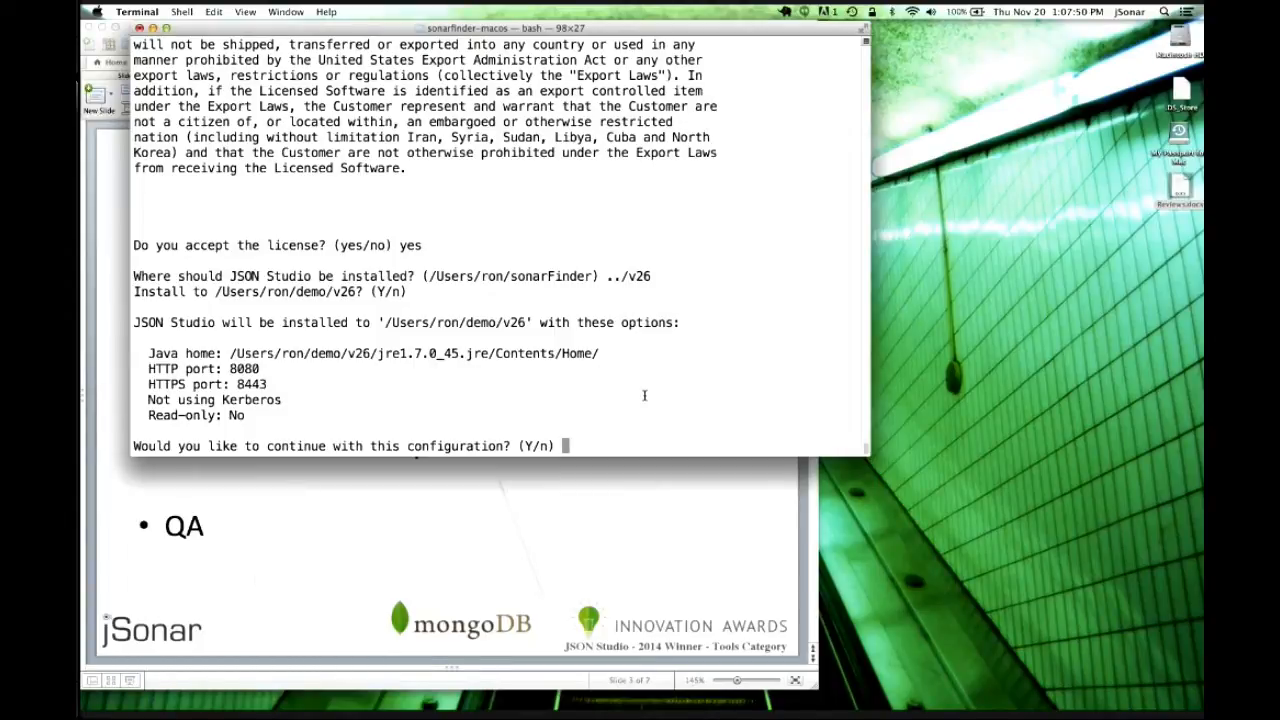
Accept the default Java/port configuration and source-file option, and start JSON Studio immediately.
key("Return")
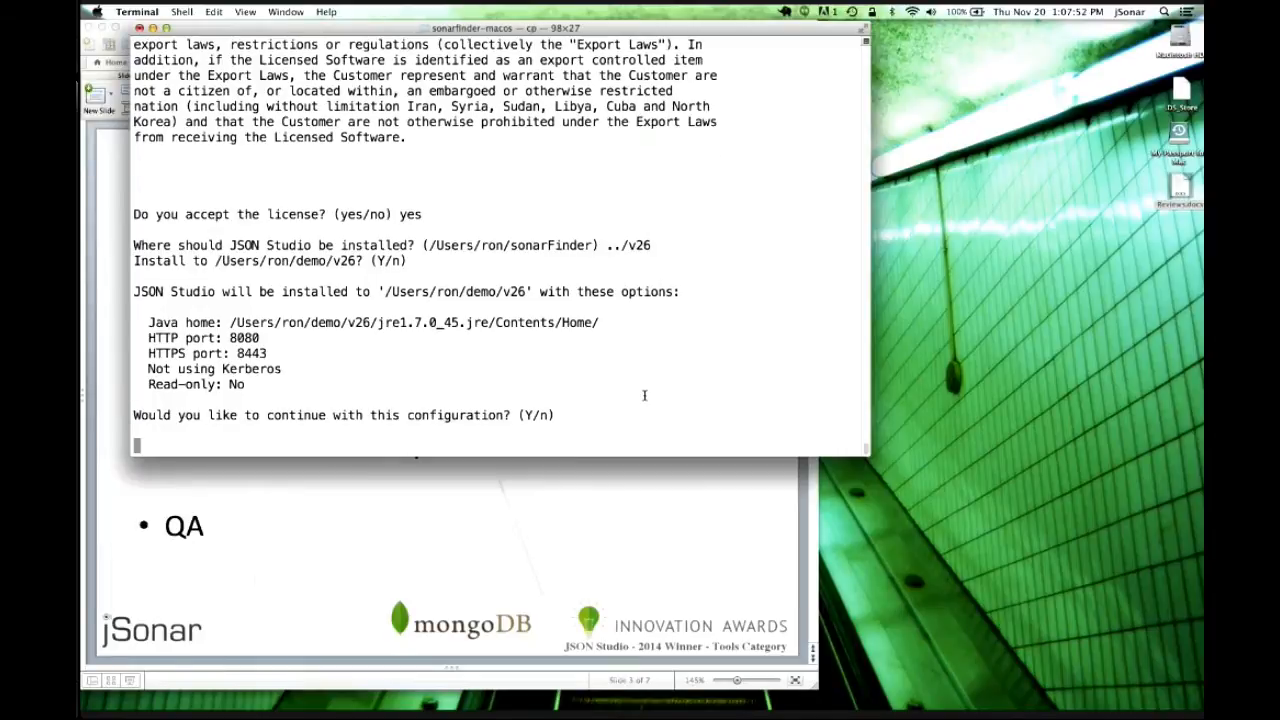
key("Return")
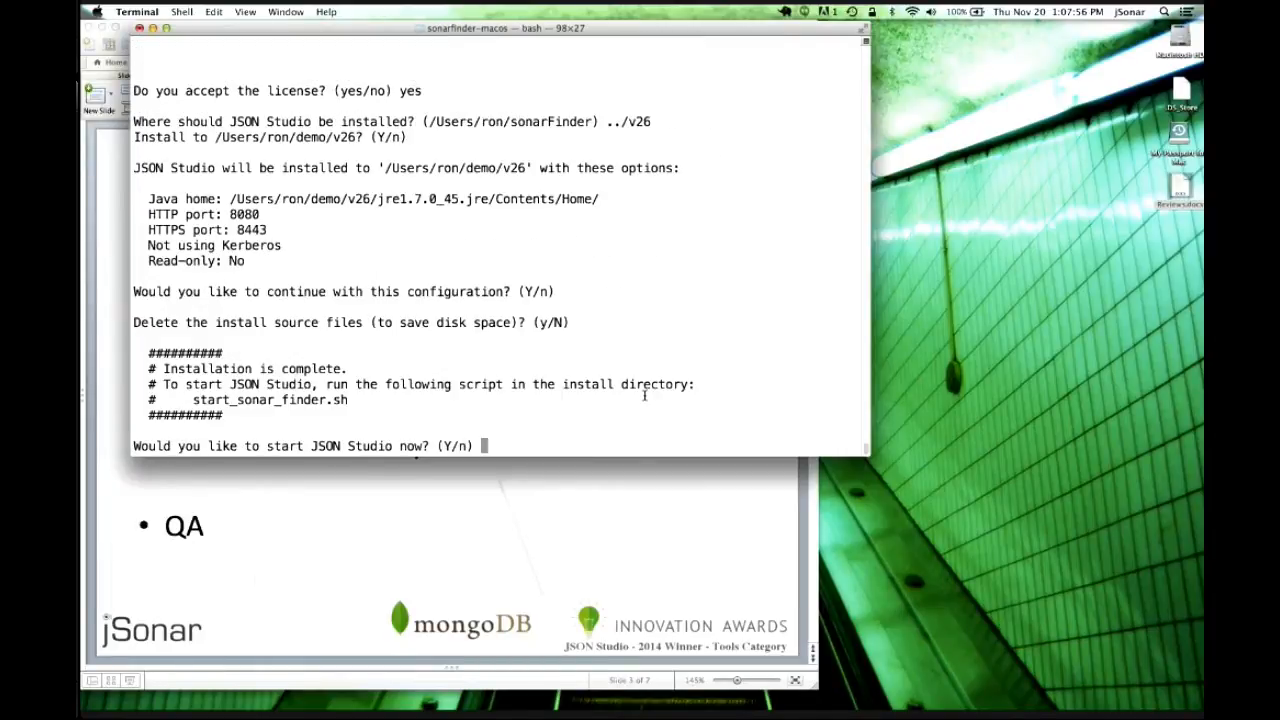
key("Return")
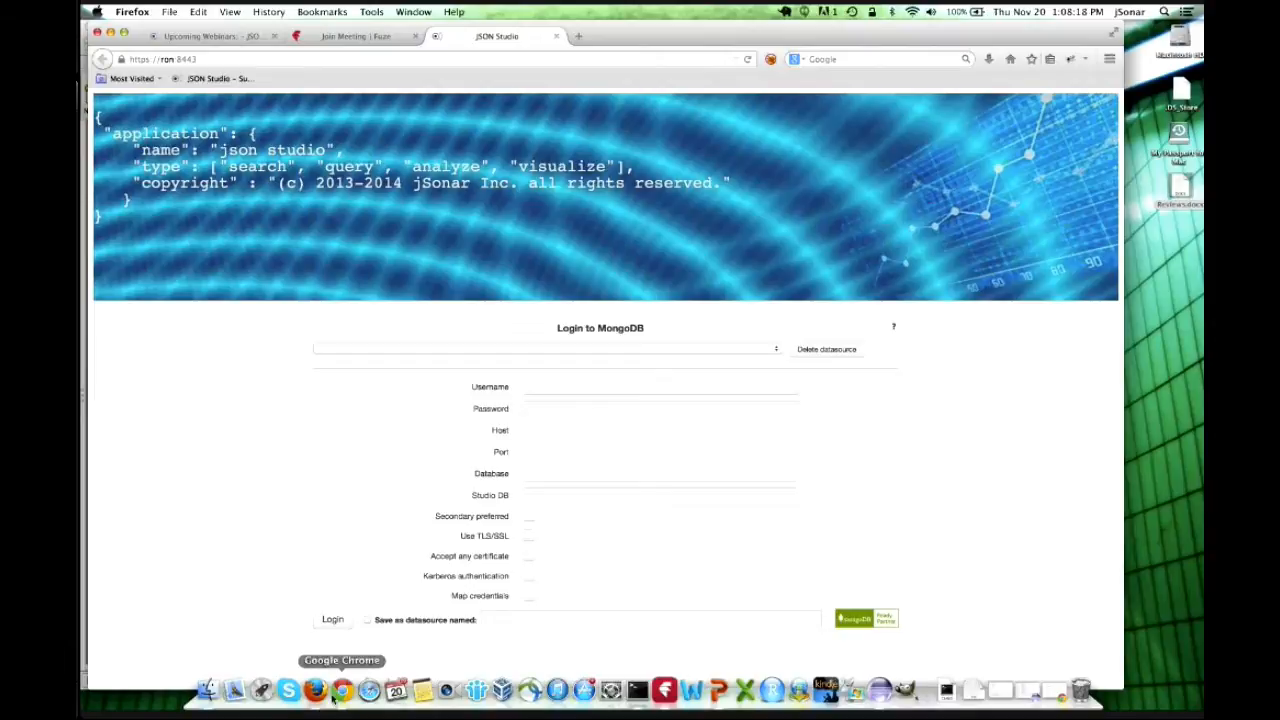
In a new Chrome tab, load localhost:8443/sonarFinder/login.jsf and proceed past the certificate warning.
left_click(341, 690)
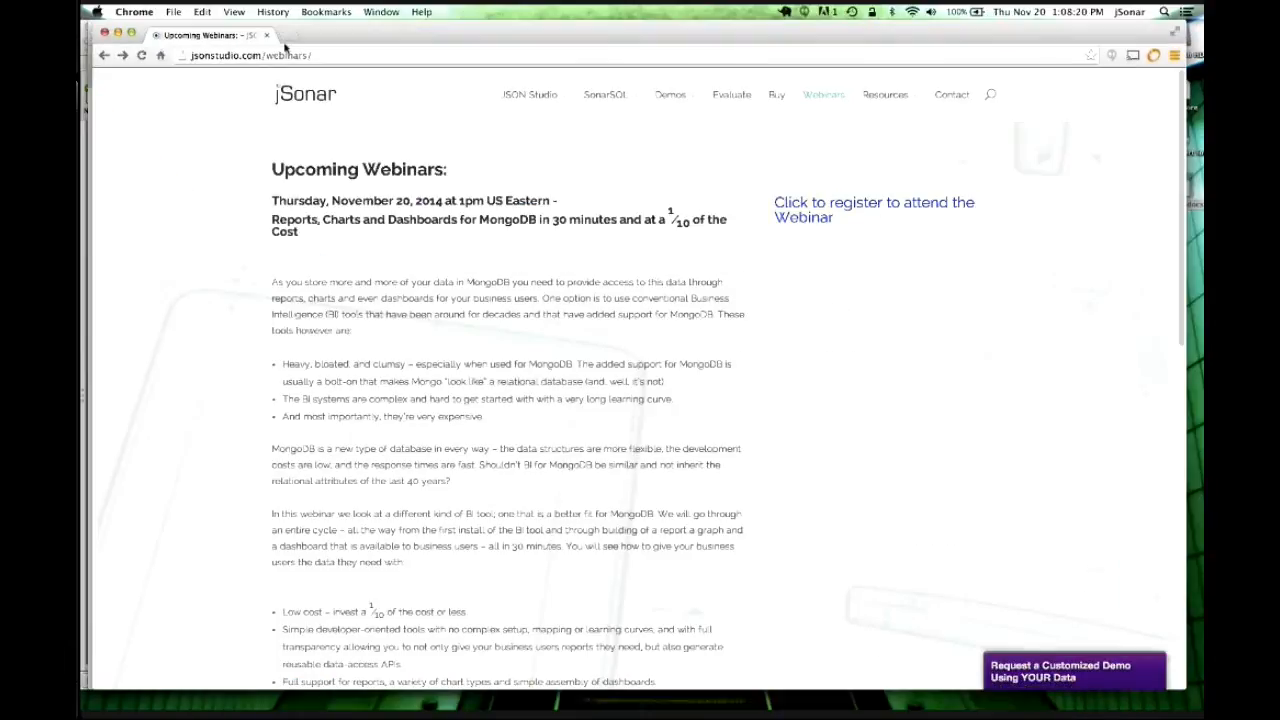
left_click(287, 37)
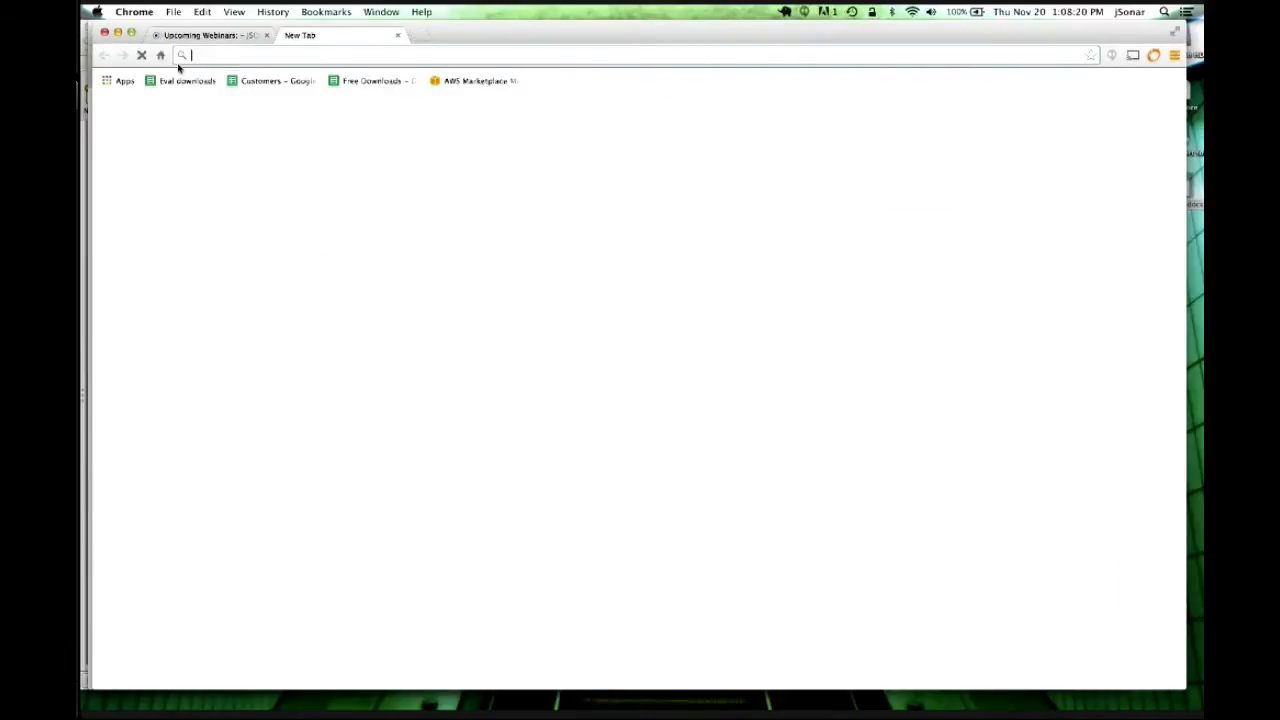
type("localhost:8443/sonarFinder/login.jsf")
key("Return")
left_click(450, 318)
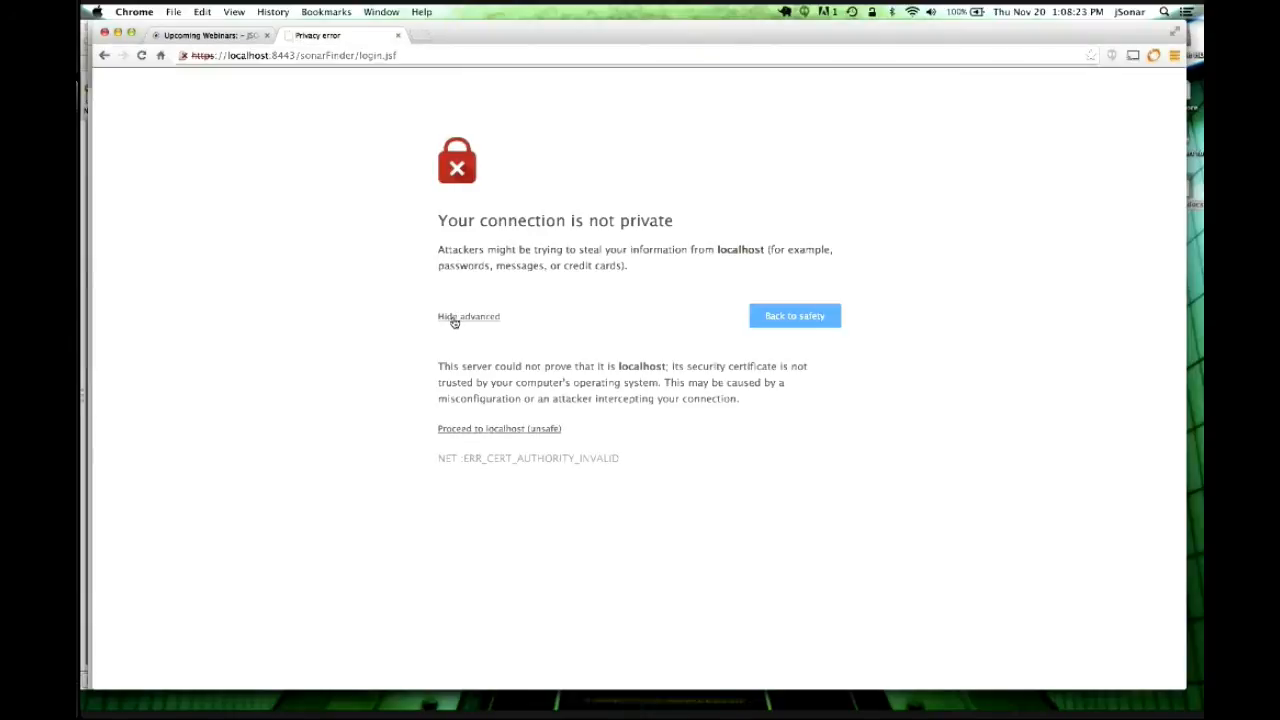
left_click(496, 429)
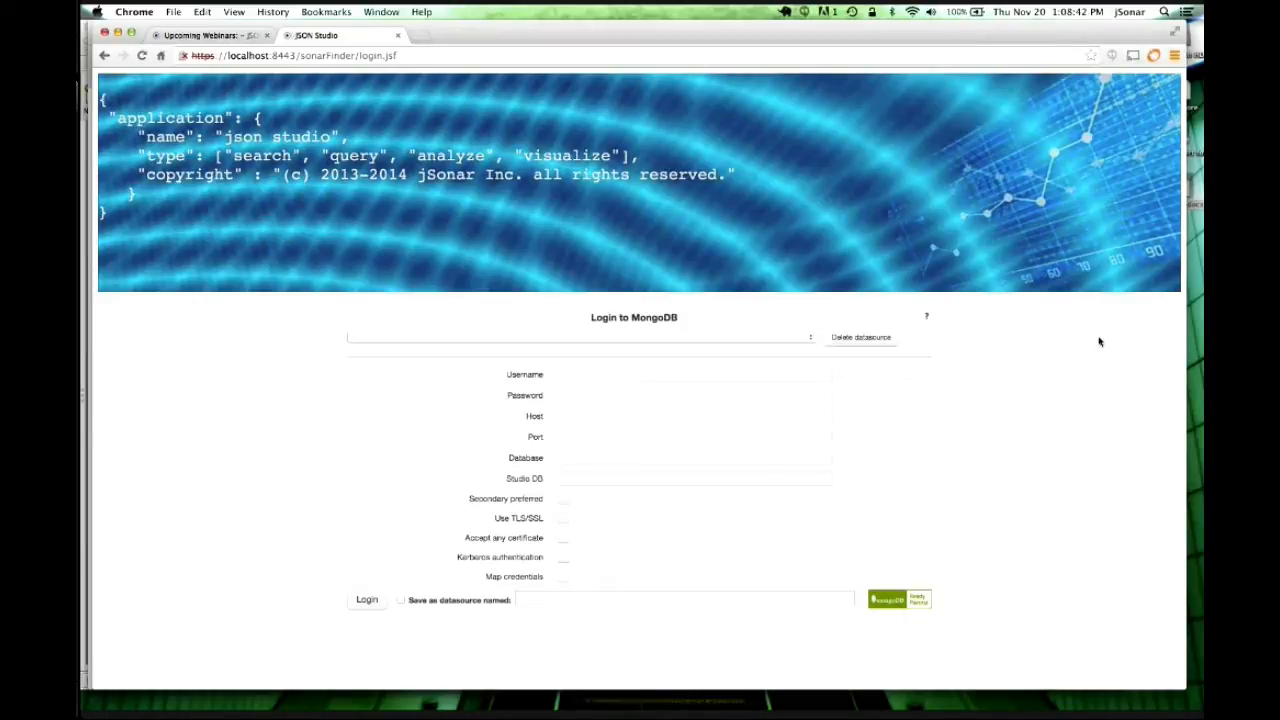
Enter the MongoDB username and password, and set the host to localhost.
left_click(588, 374)
type("ron")
key("Tab")
type("•••")
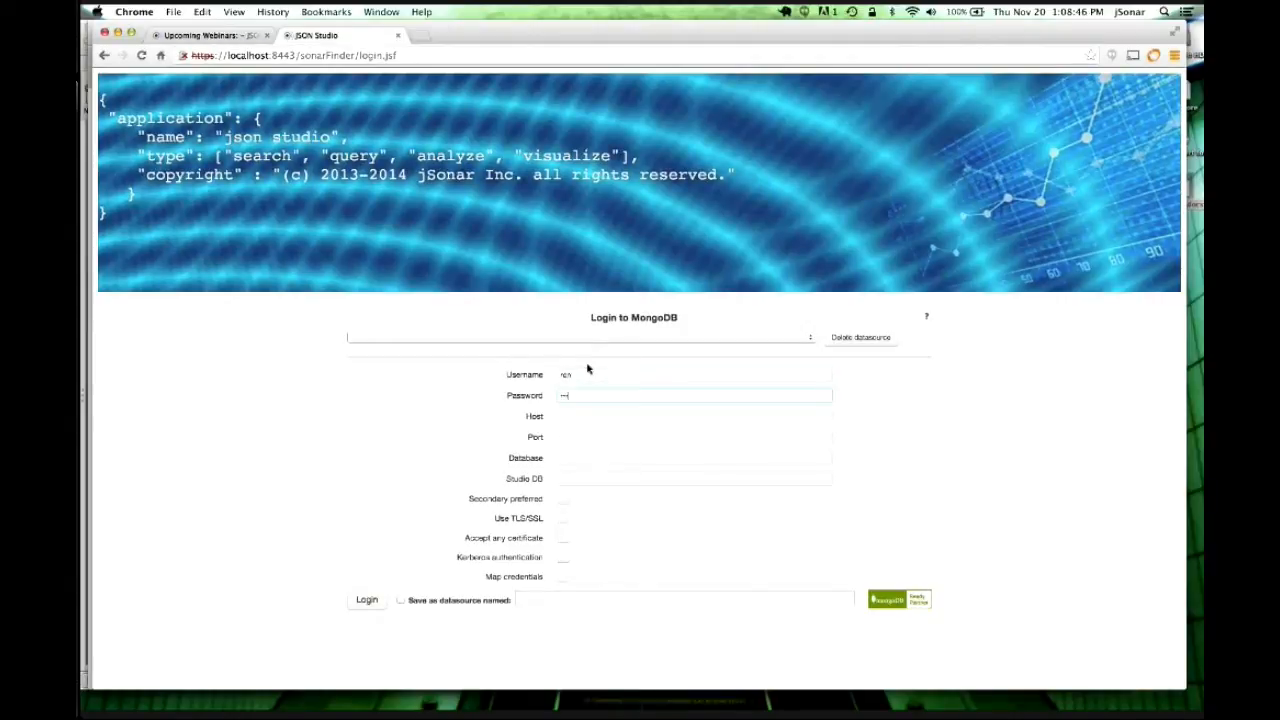
left_click(587, 415)
type("localhost")
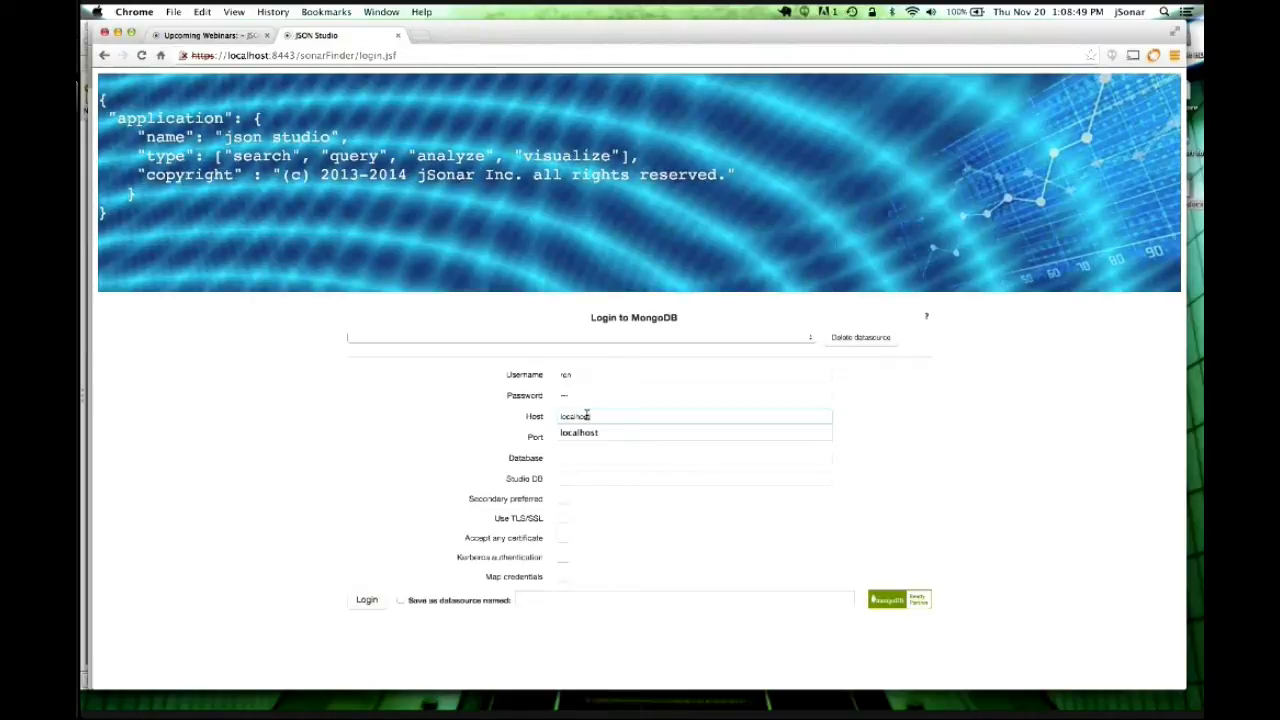
left_click(663, 434)
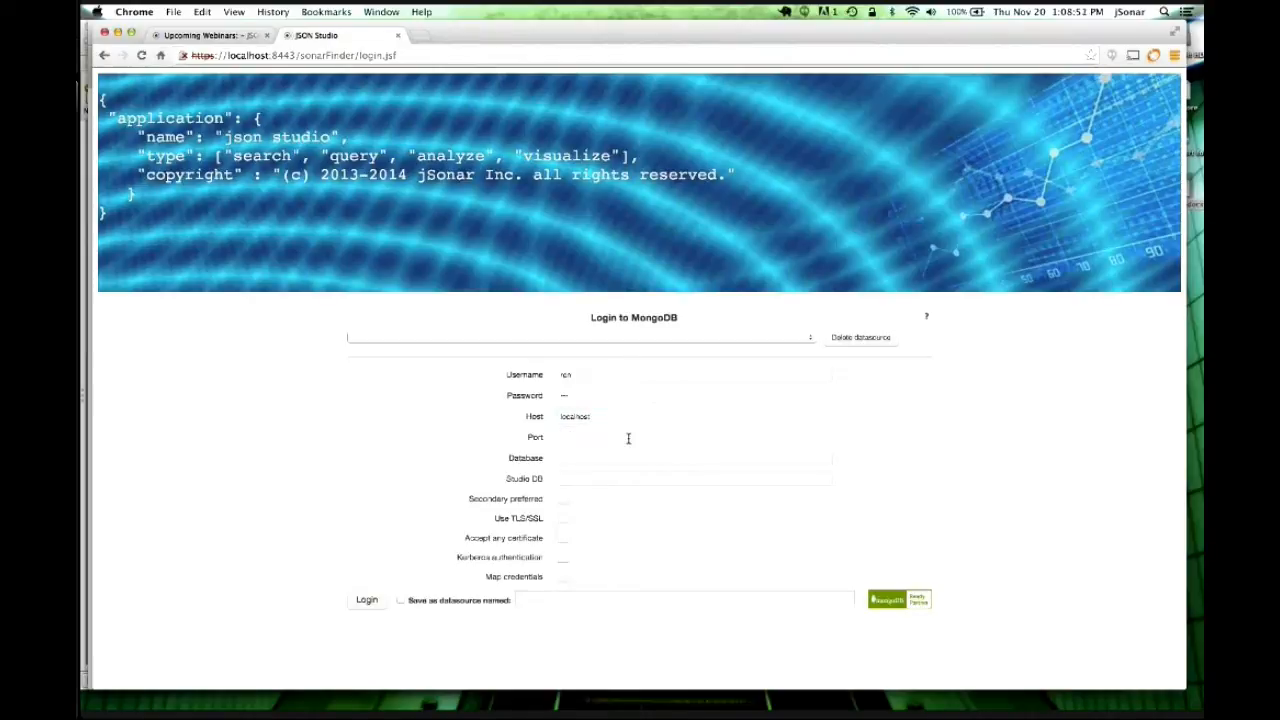
Set port 47017 and database test, then log in.
left_click(617, 438)
type("47017")
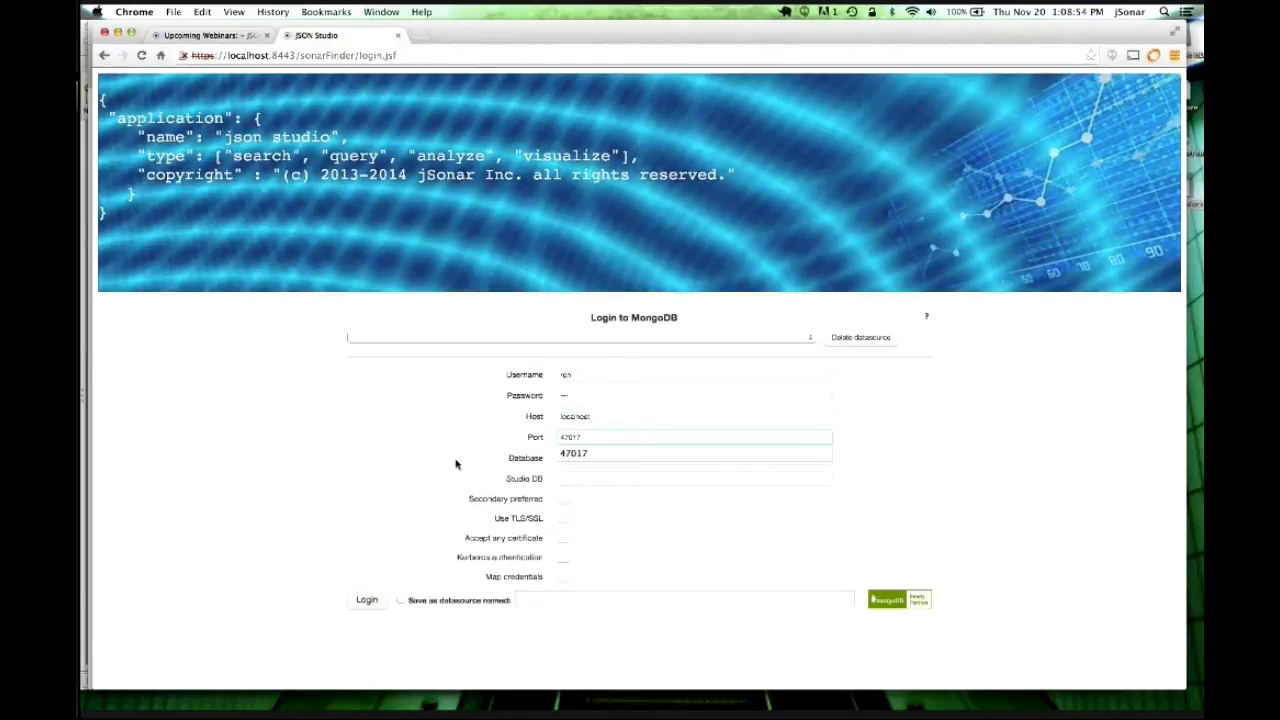
left_click(568, 455)
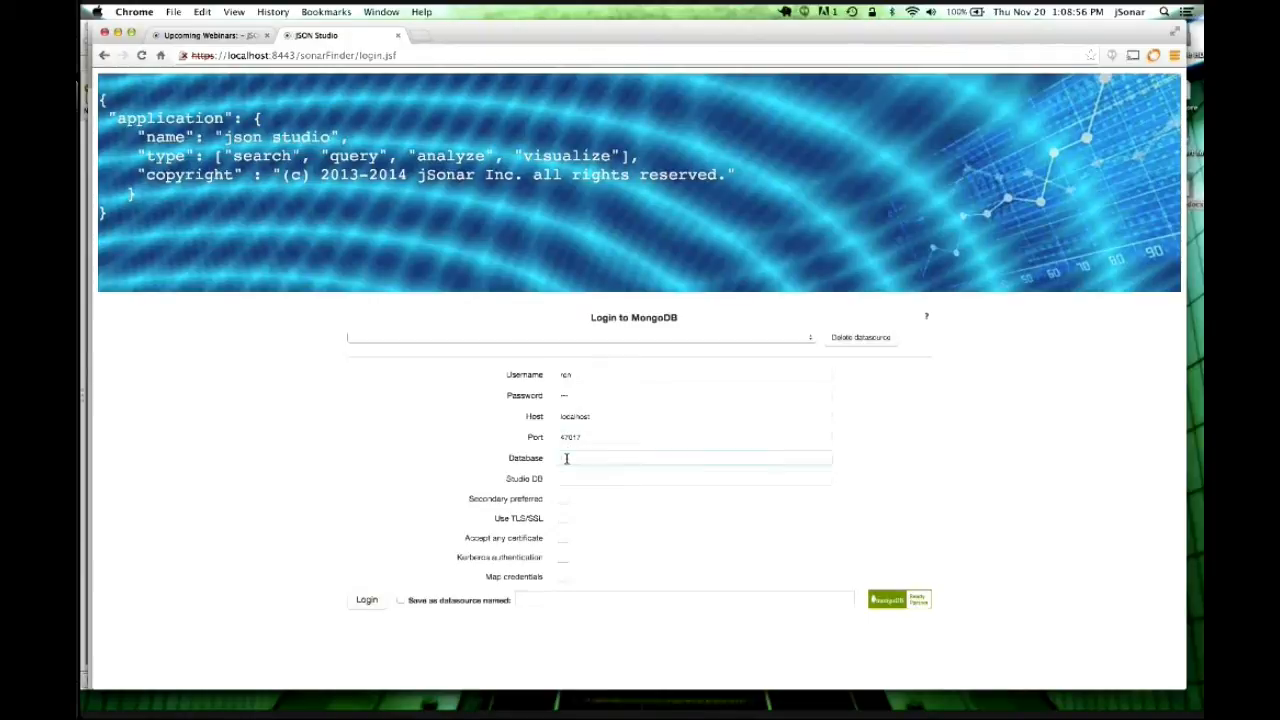
type("test")
left_click(409, 484)
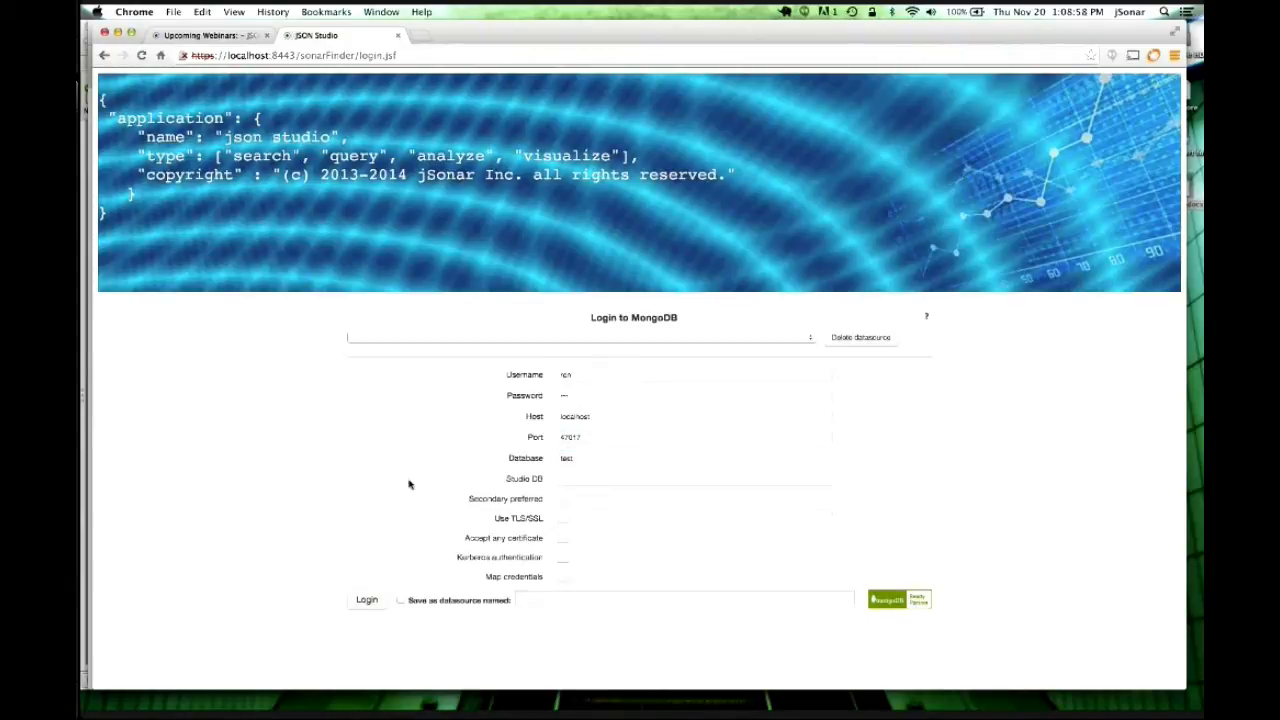
left_click(367, 600)
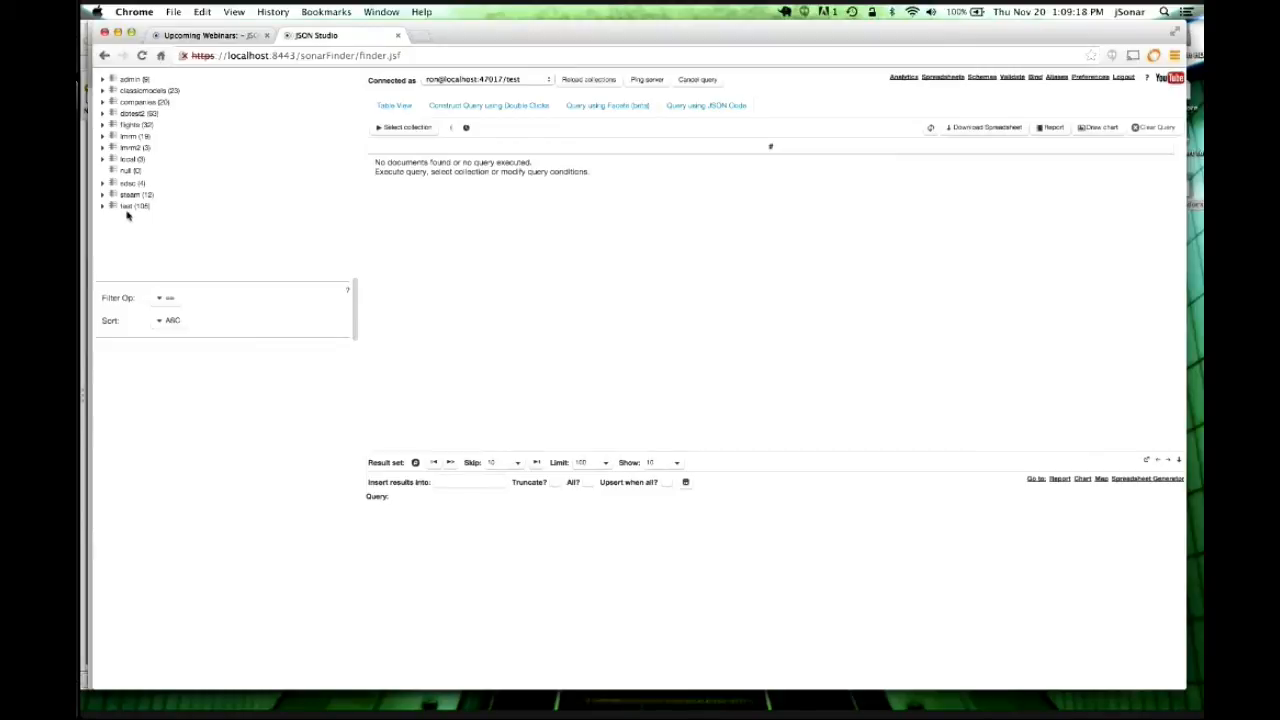
Expand the dotest2 database in the tree and open its Ensembl1 collection.
mouse_move(140, 206)
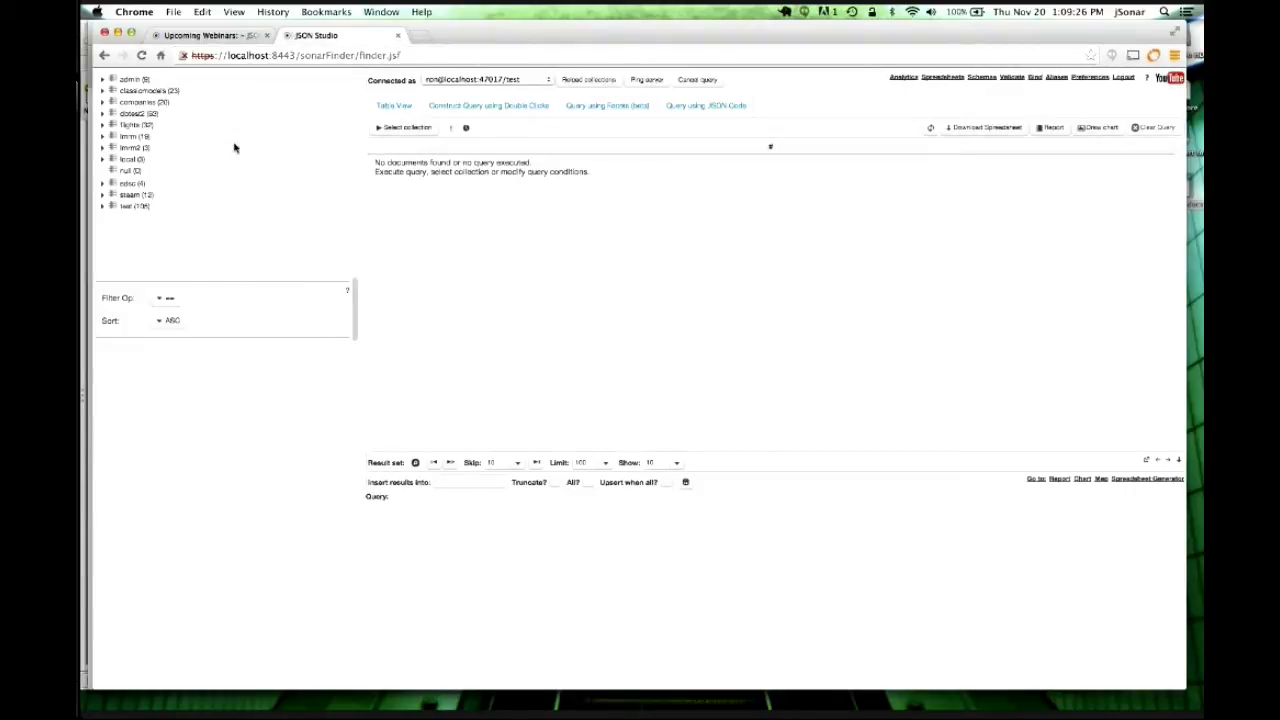
left_click(102, 114)
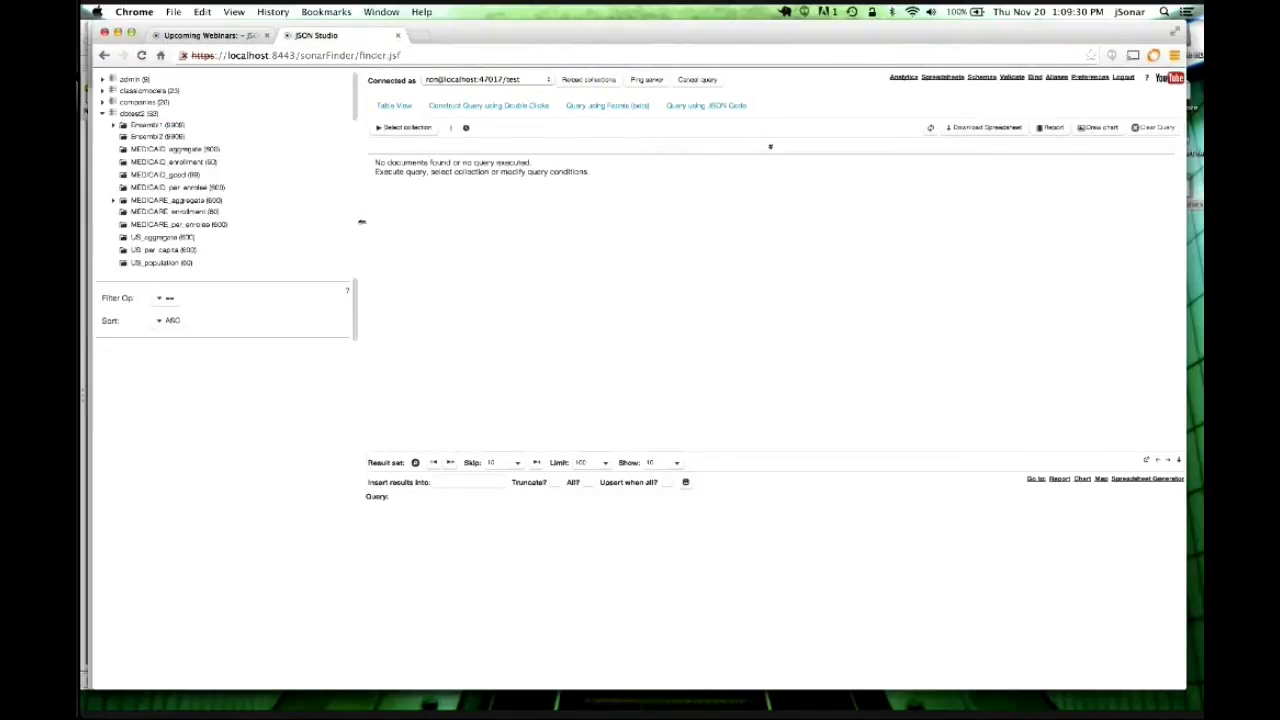
scroll(318, 195, "down", 1)
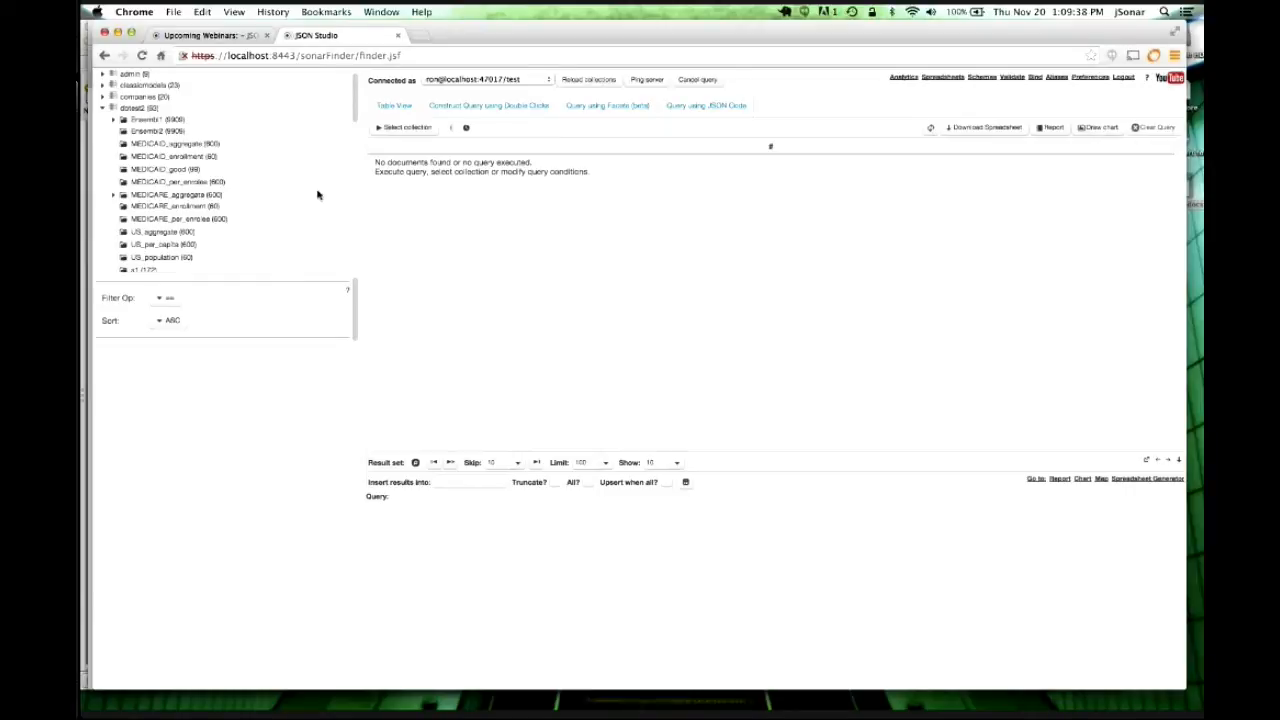
left_click(147, 120)
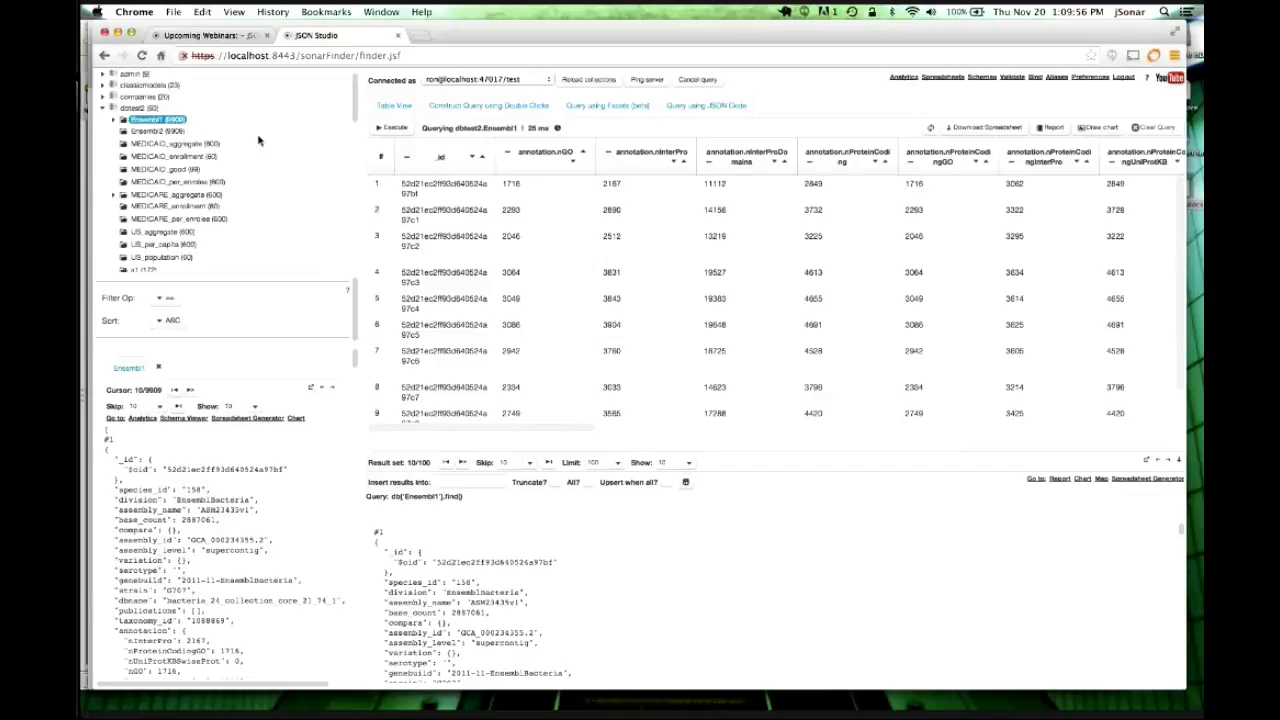
scroll(335, 527, "down", 2)
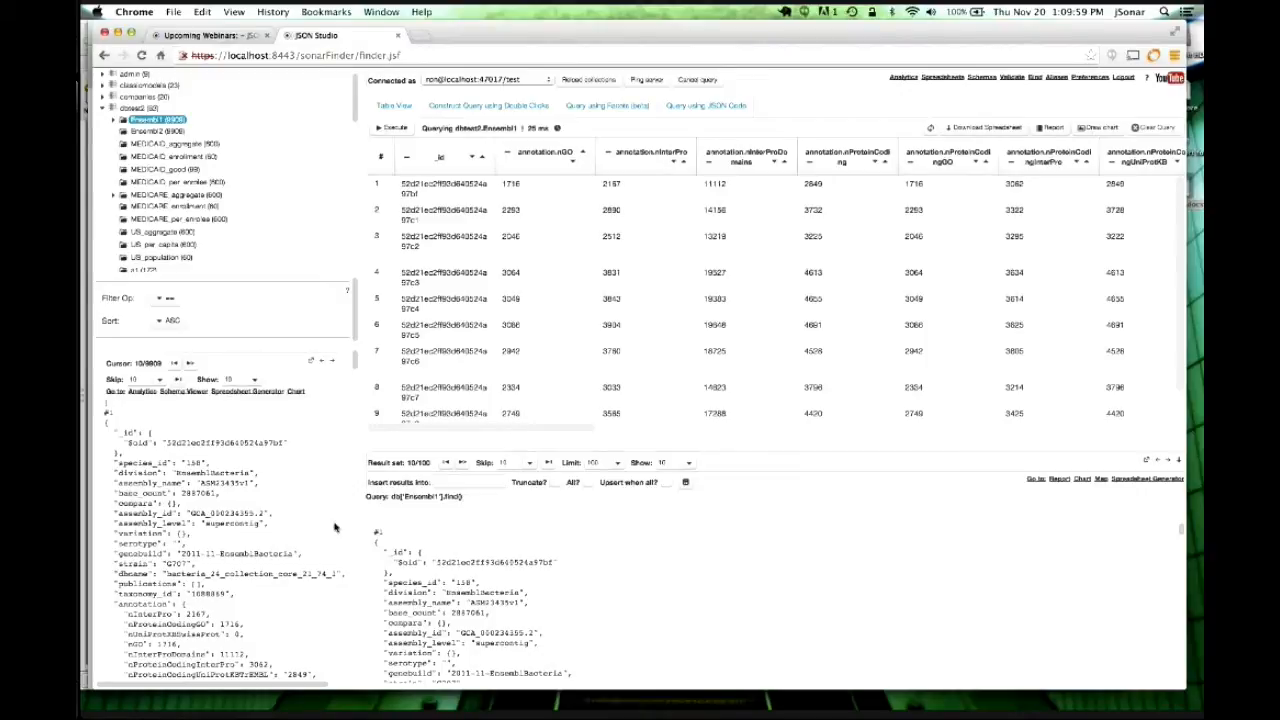
scroll(335, 527, "down", 2)
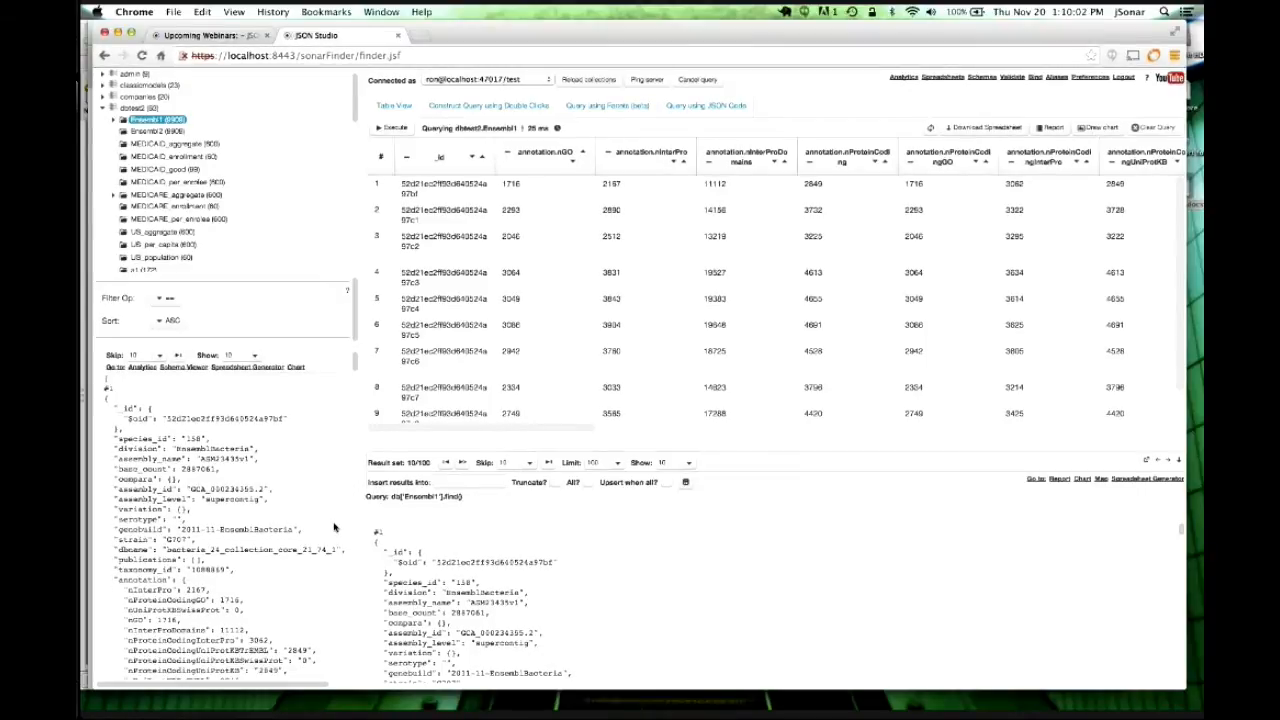
scroll(335, 527, "down", 1)
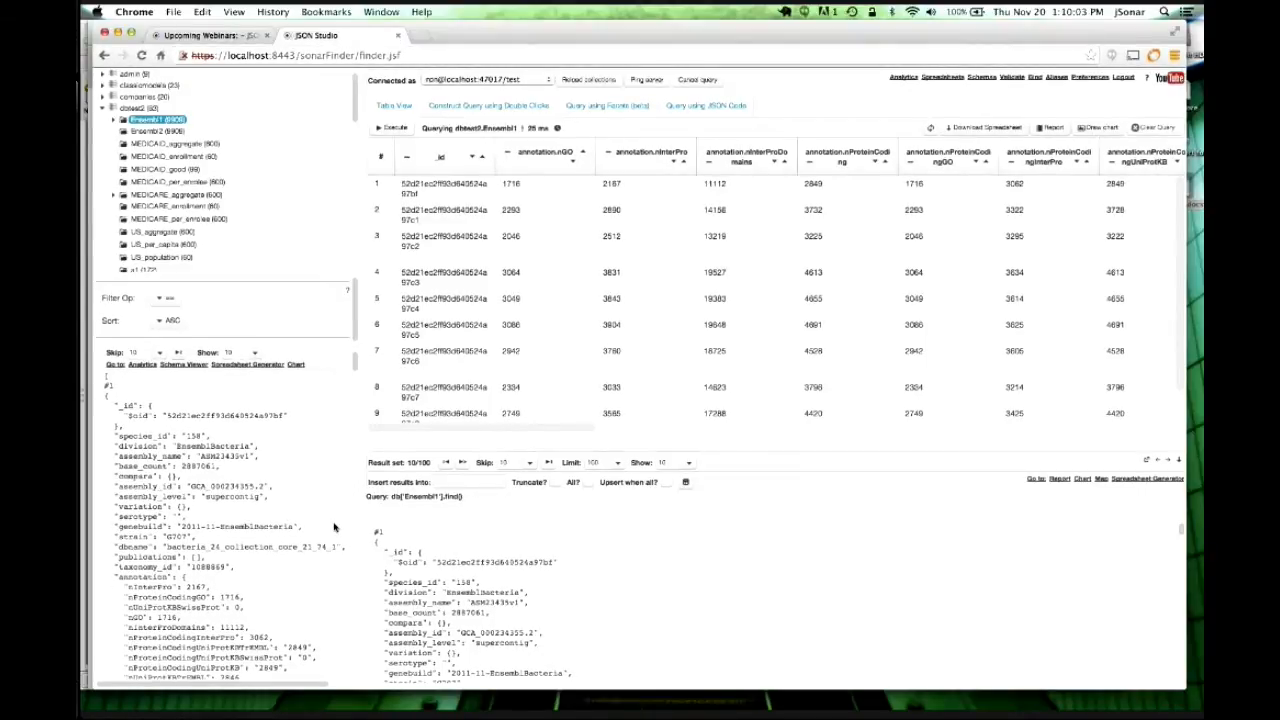
scroll(335, 527, "down", 3)
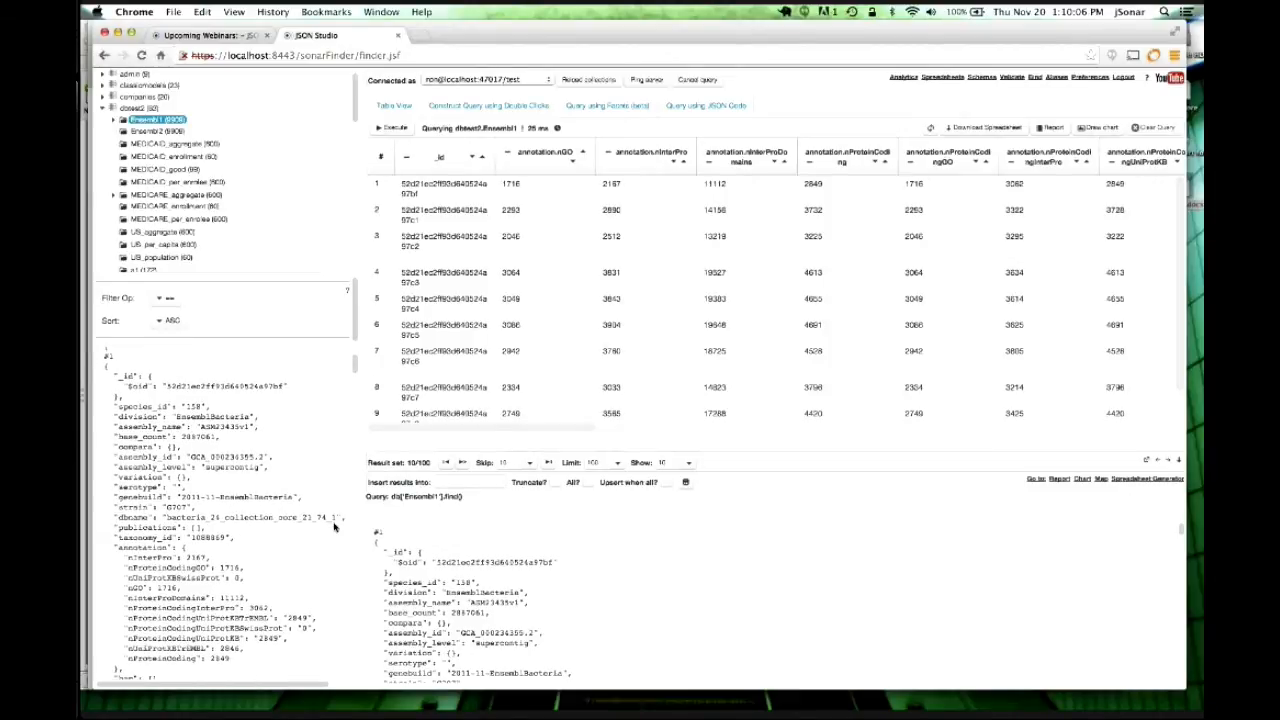
scroll(335, 527, "down", 1)
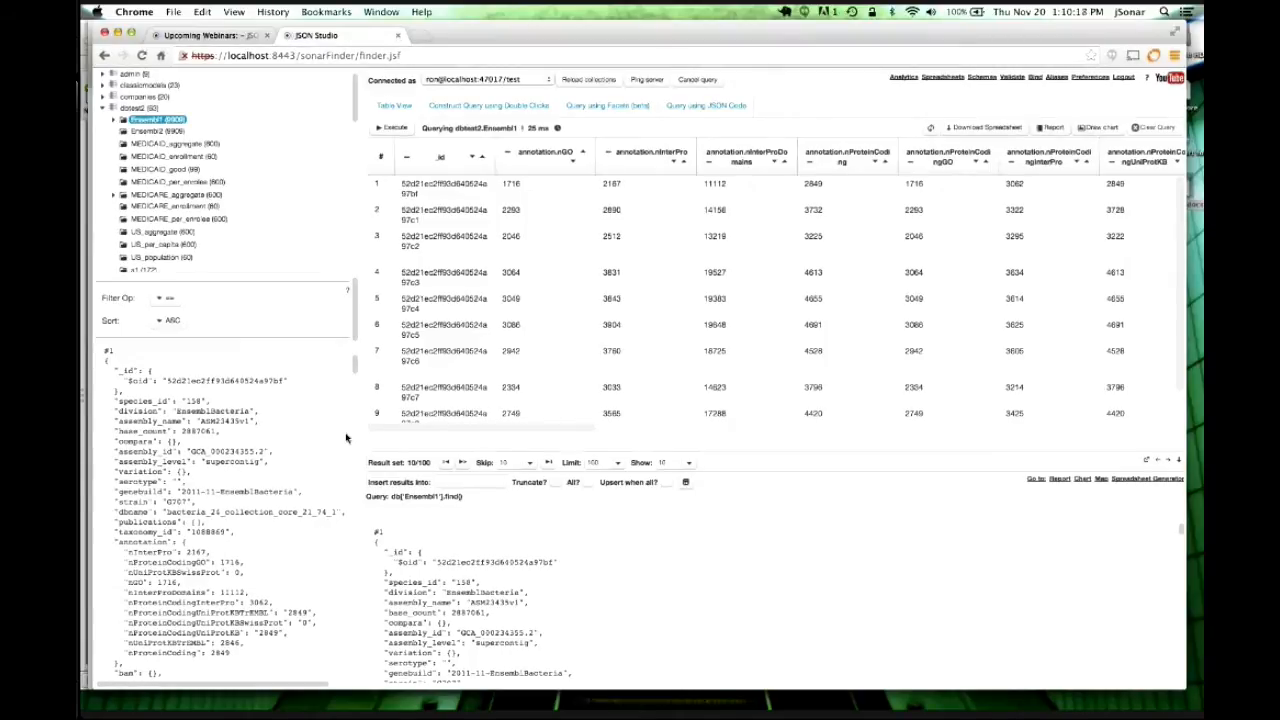
scroll(250, 478, "down", 2)
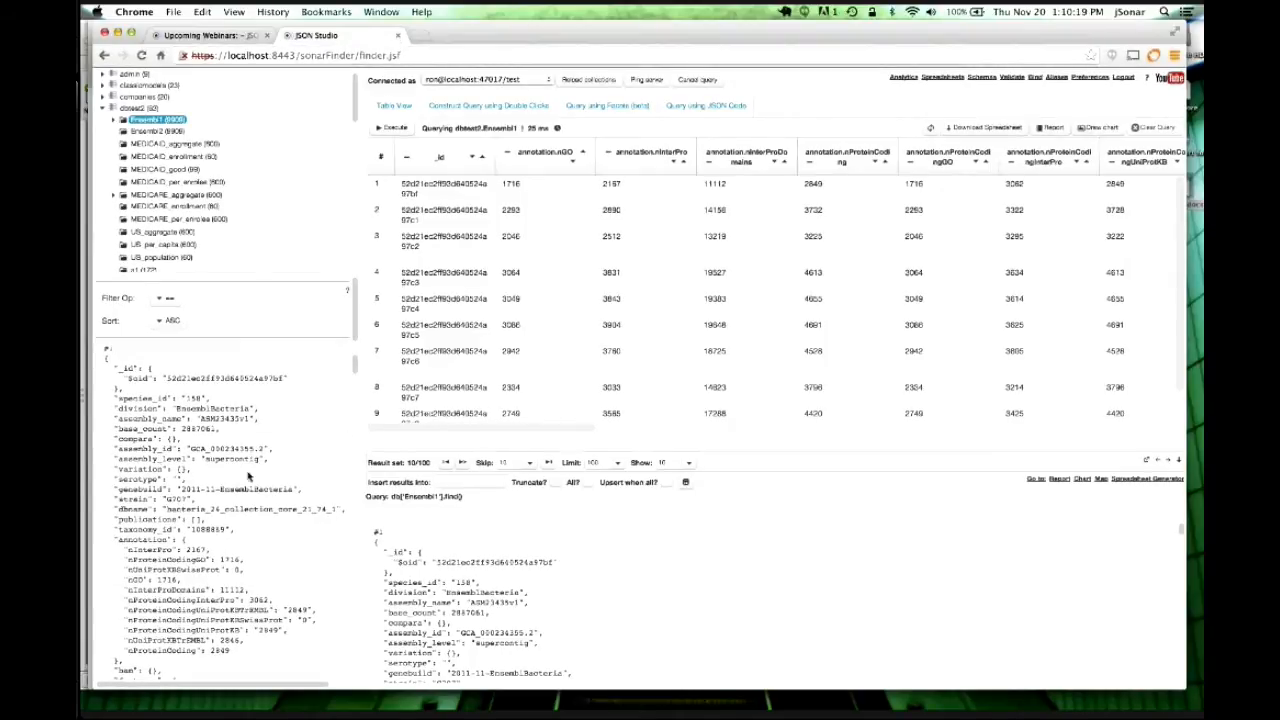
scroll(248, 476, "down", 10)
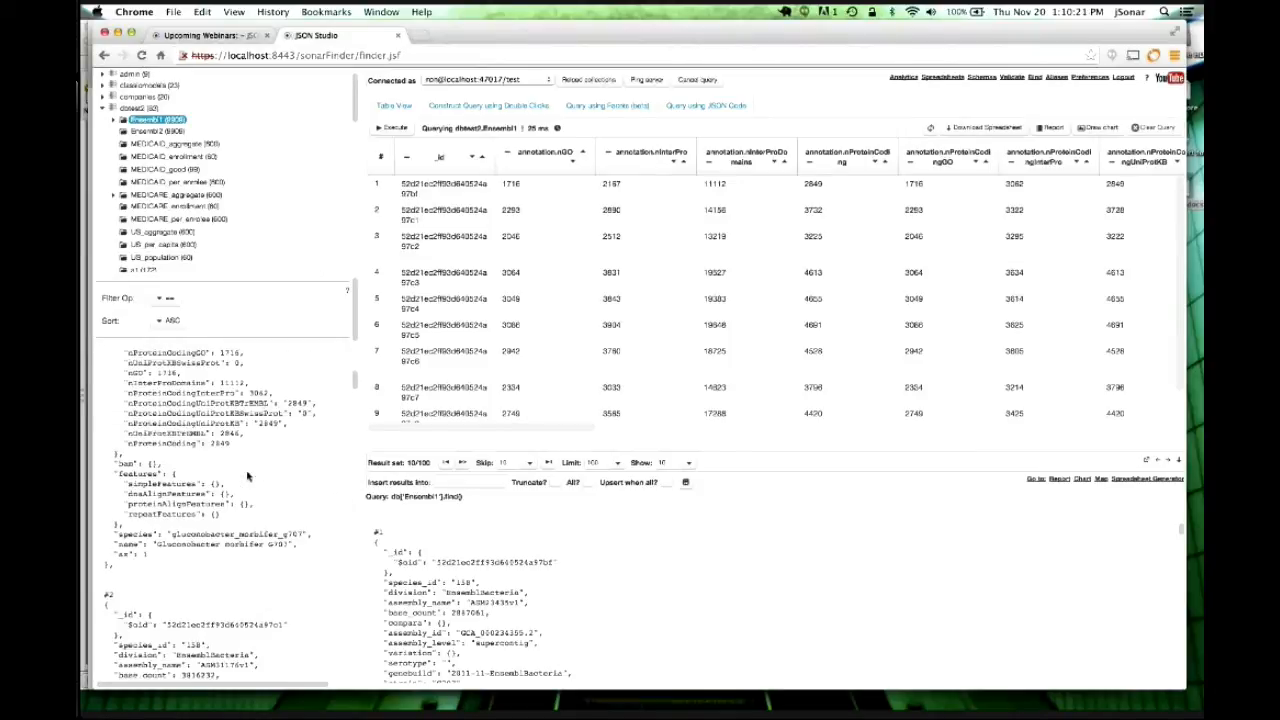
scroll(248, 476, "down", 2)
scroll(248, 476, "up", 10)
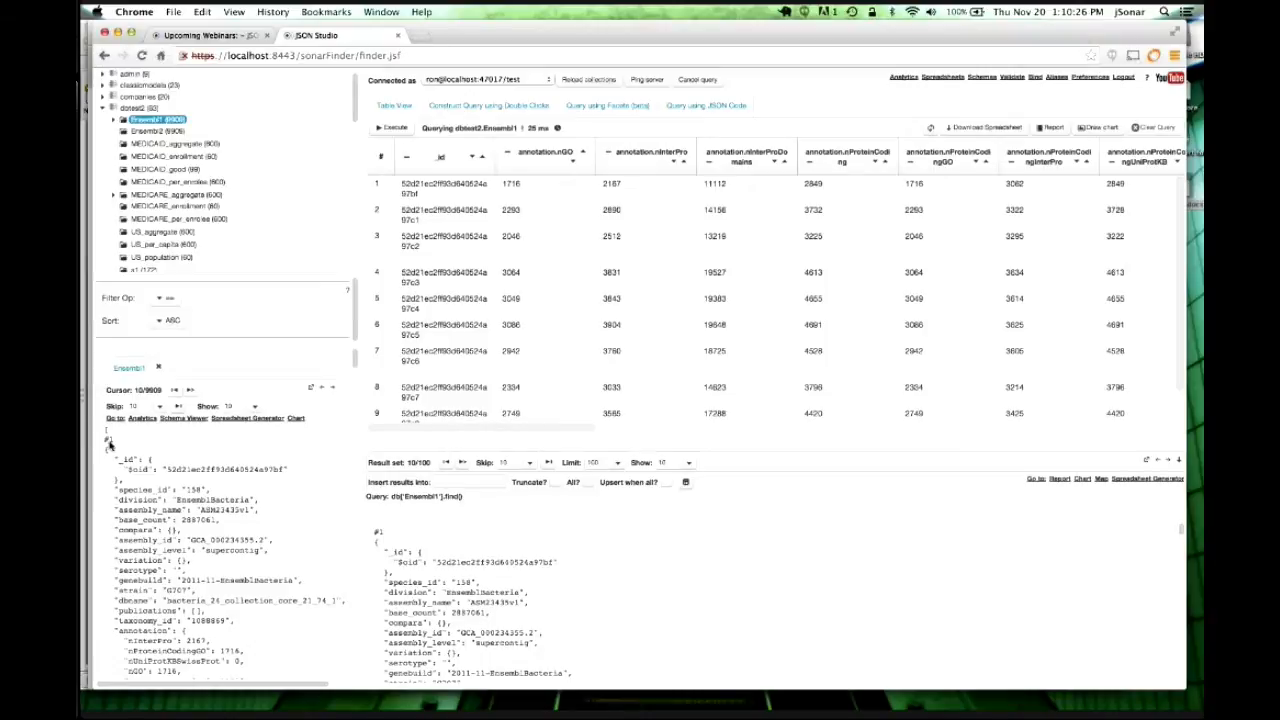
scroll(183, 492, "down", 10)
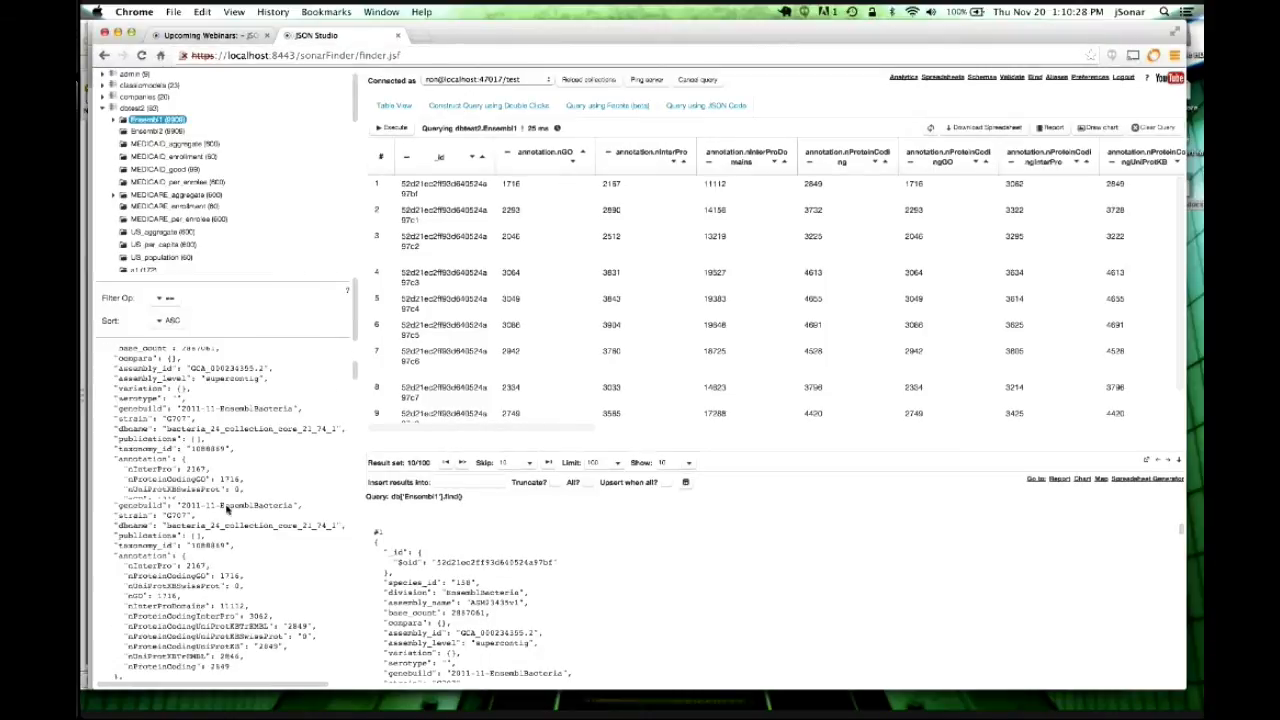
scroll(227, 510, "down", 12)
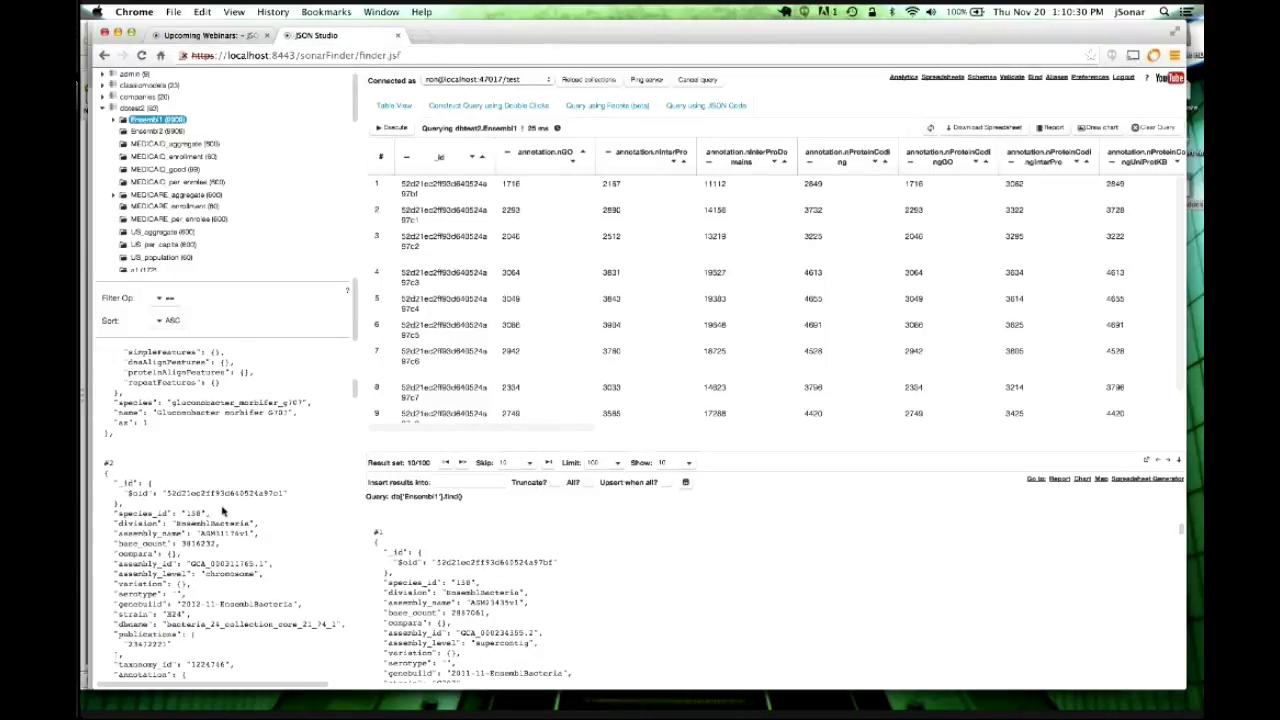
scroll(224, 511, "down", 1)
scroll(224, 512, "down", 3)
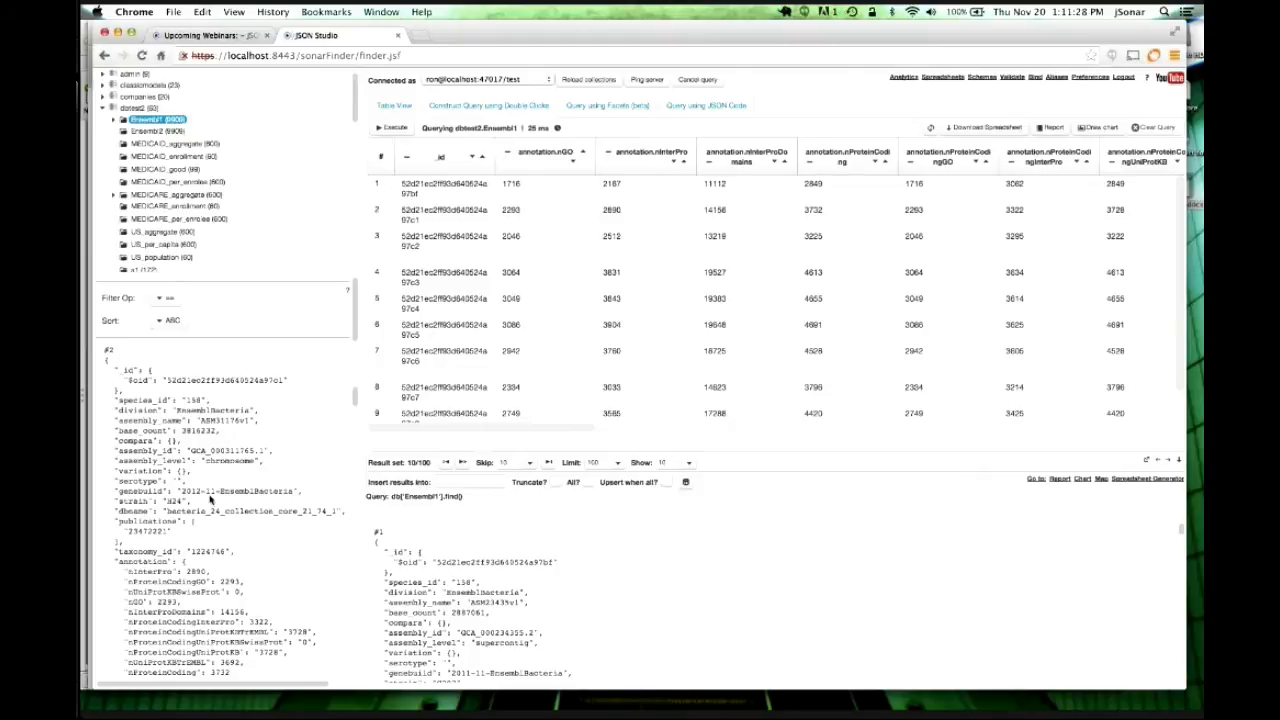
Set the filter operator to LIKE and filter assembly_level chromosome and genebuild 2012-11-EnsemblBacteria.
left_click(170, 300)
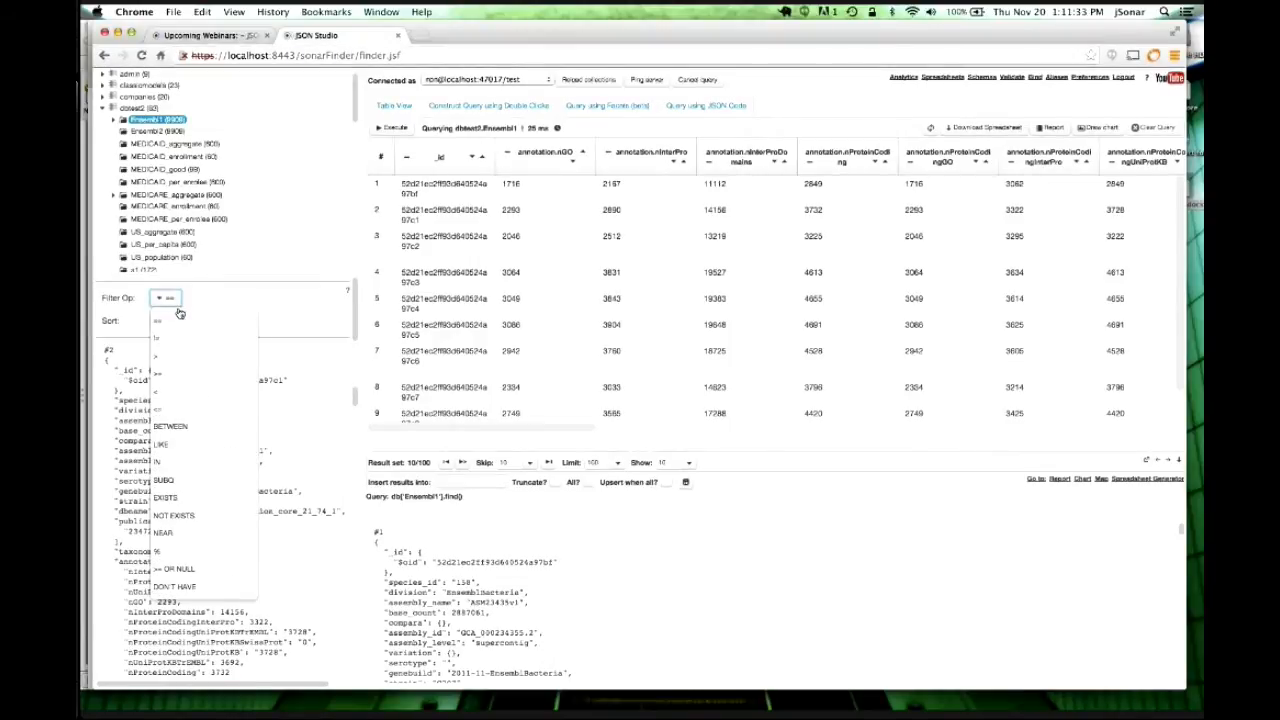
left_click(190, 444)
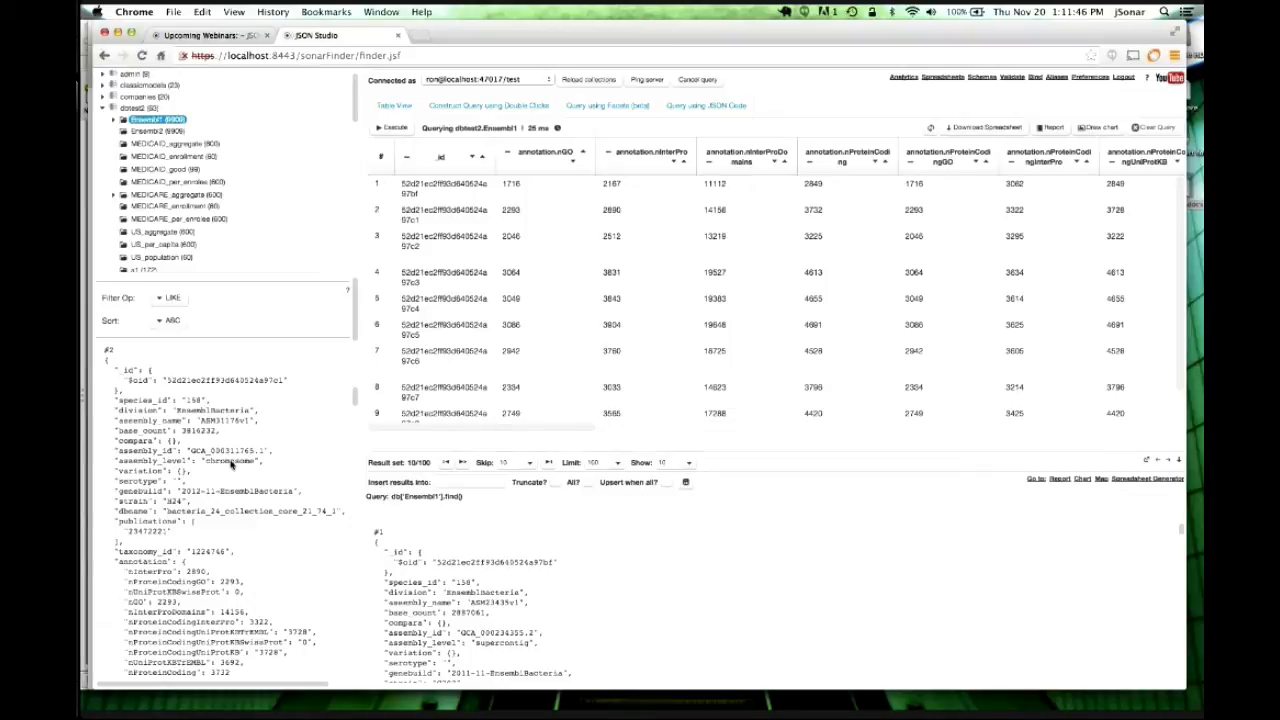
double_click(230, 463)
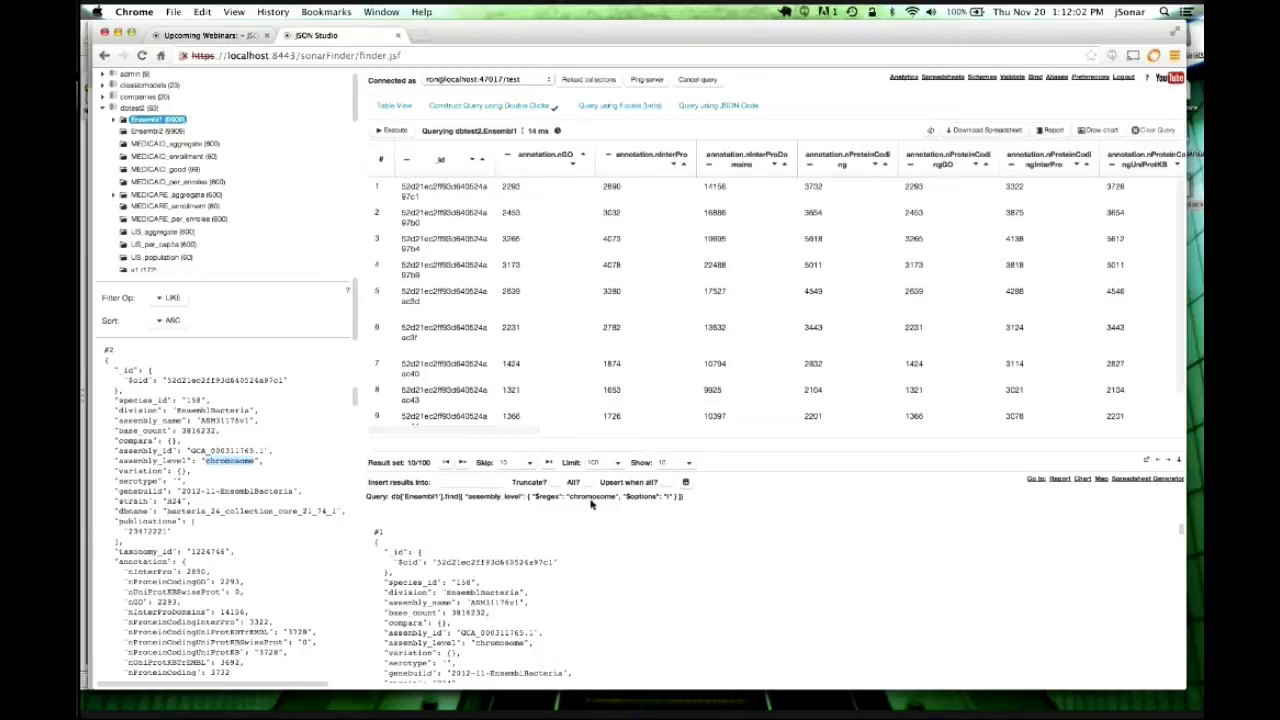
double_click(245, 492)
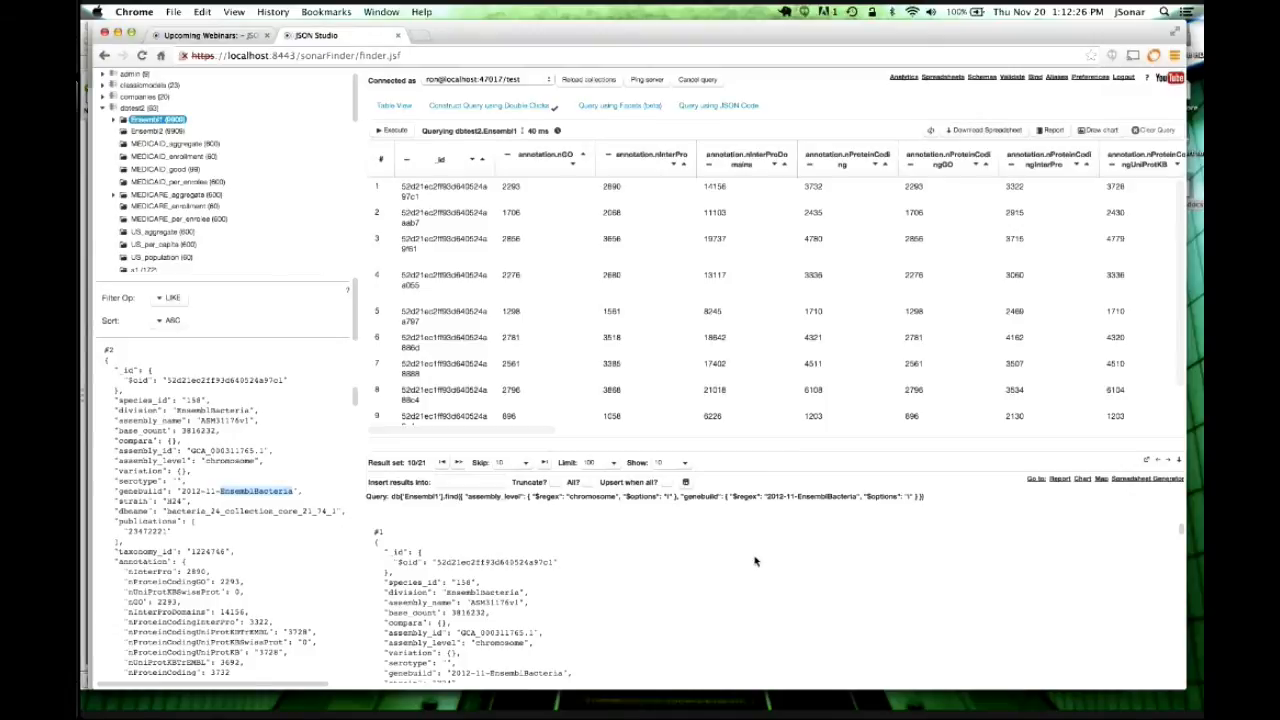
Trim the genebuild regex to just 2012 and show the results in Table View.
left_click(499, 107)
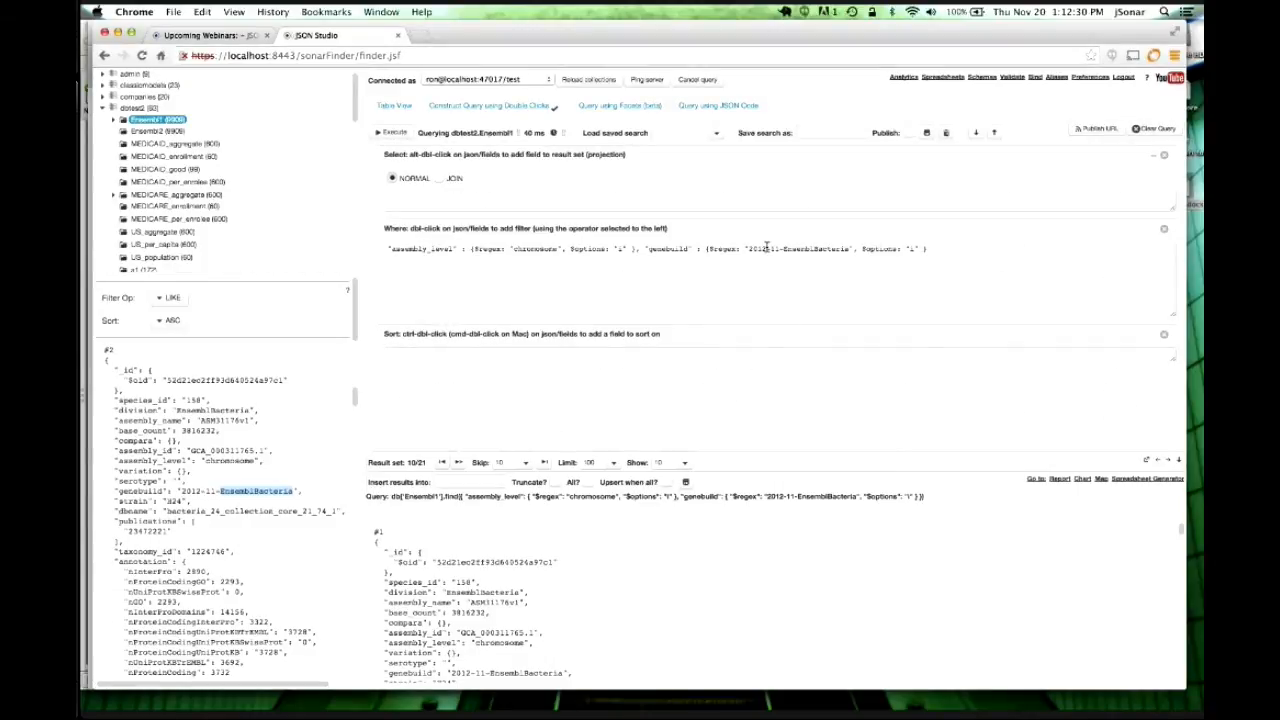
left_click_drag(748, 248, 849, 248)
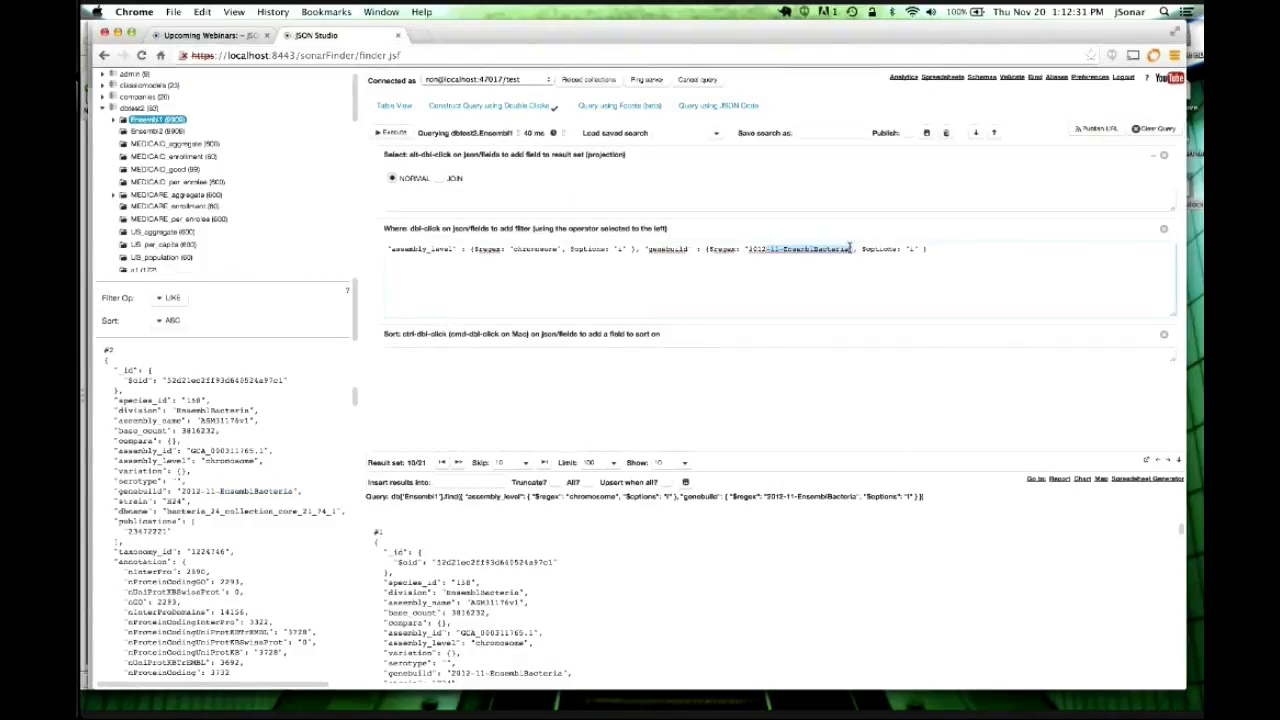
key("BackSpace")
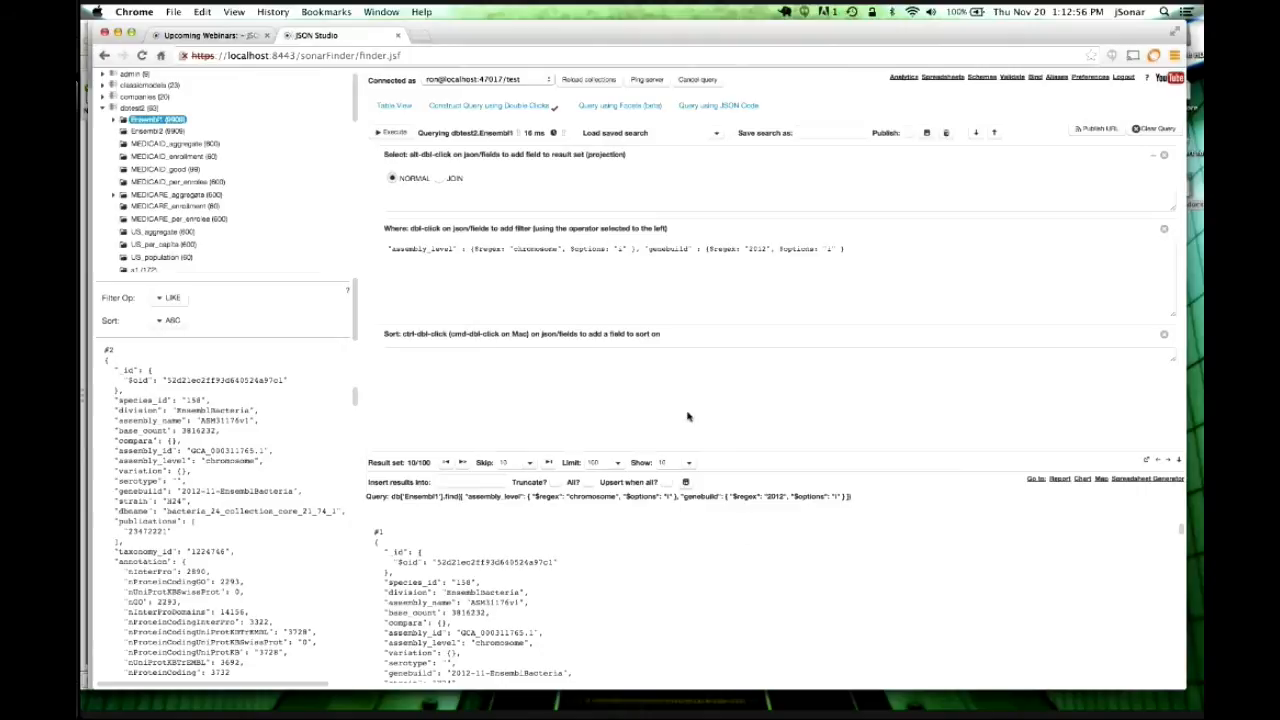
left_click(400, 106)
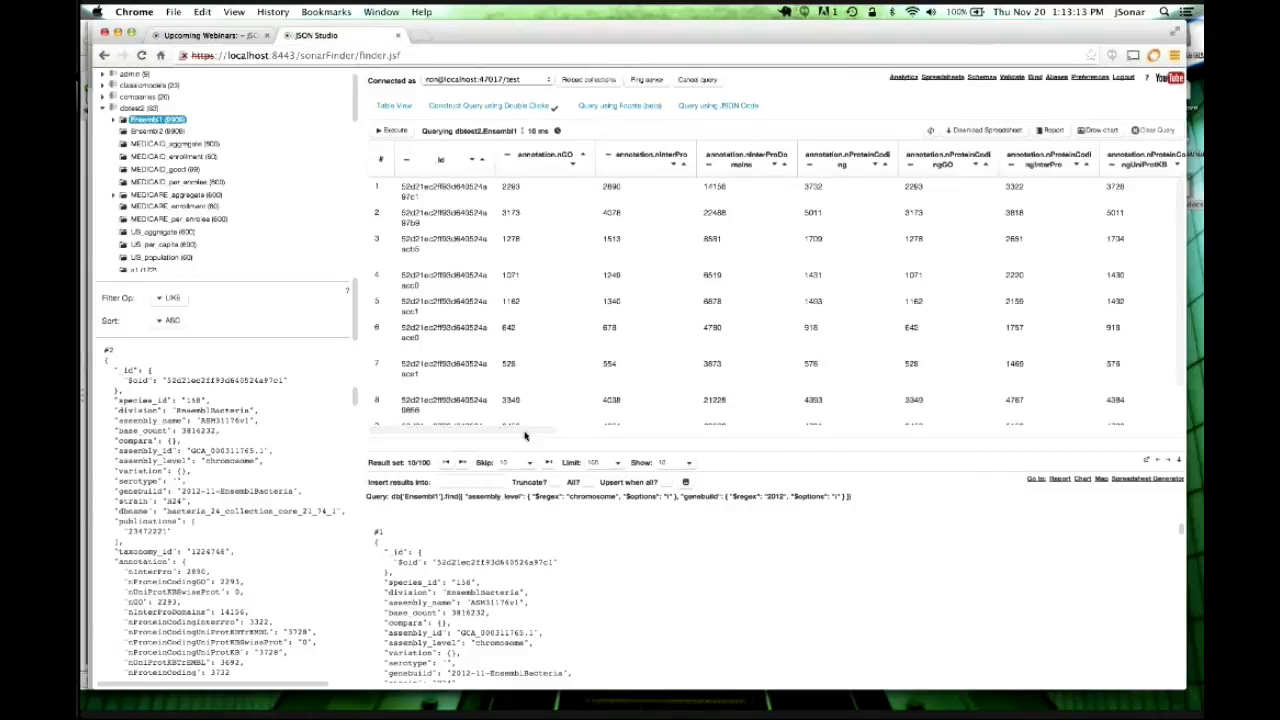
Remove the protein-coding SwissProt, nUniProtKBSwissProt and sz columns from the results.
mouse_move(524, 434)
left_mouse_down()
mouse_move(728, 436)
mouse_move(490, 441)
left_mouse_up()
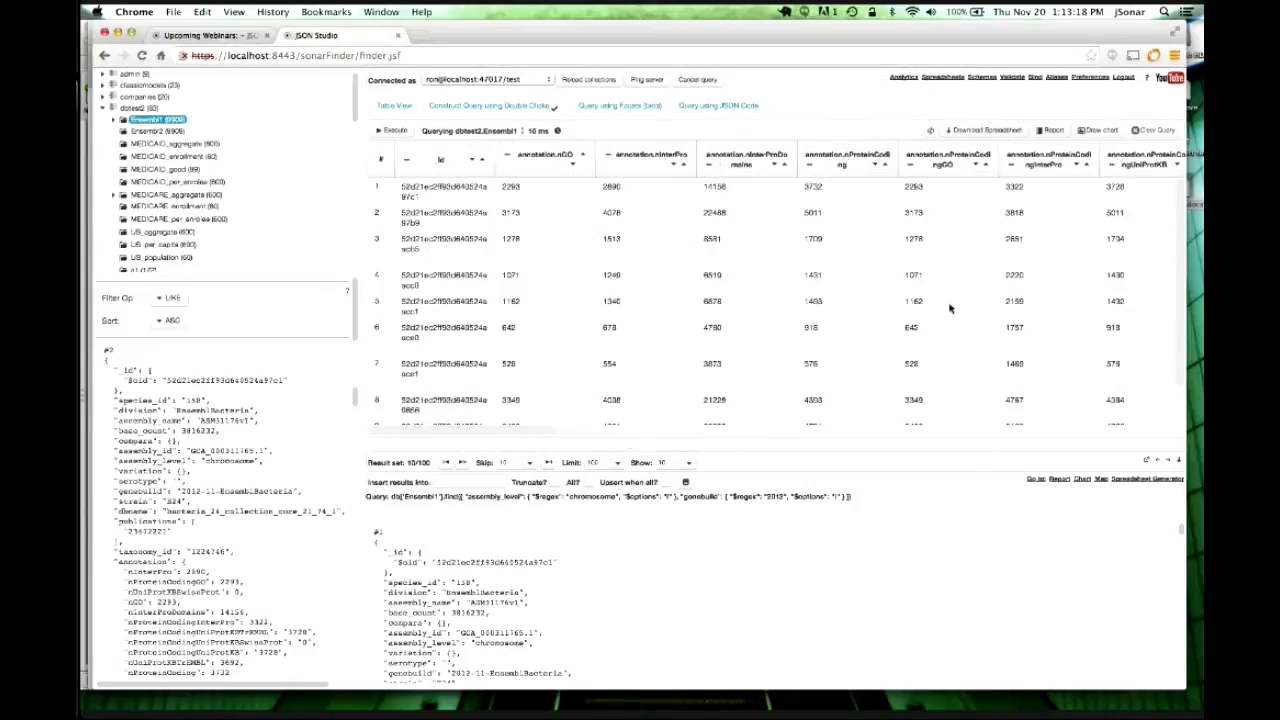
scroll(835, 583, "down", 5)
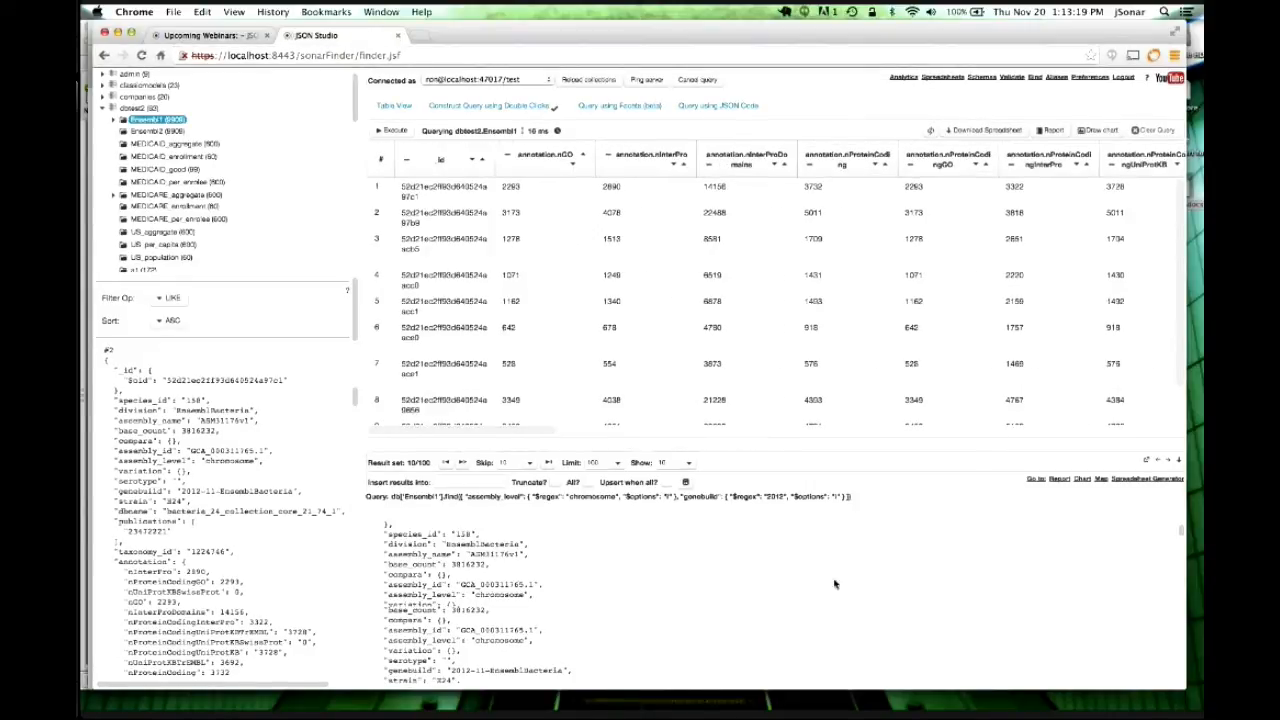
scroll(835, 583, "up", 5)
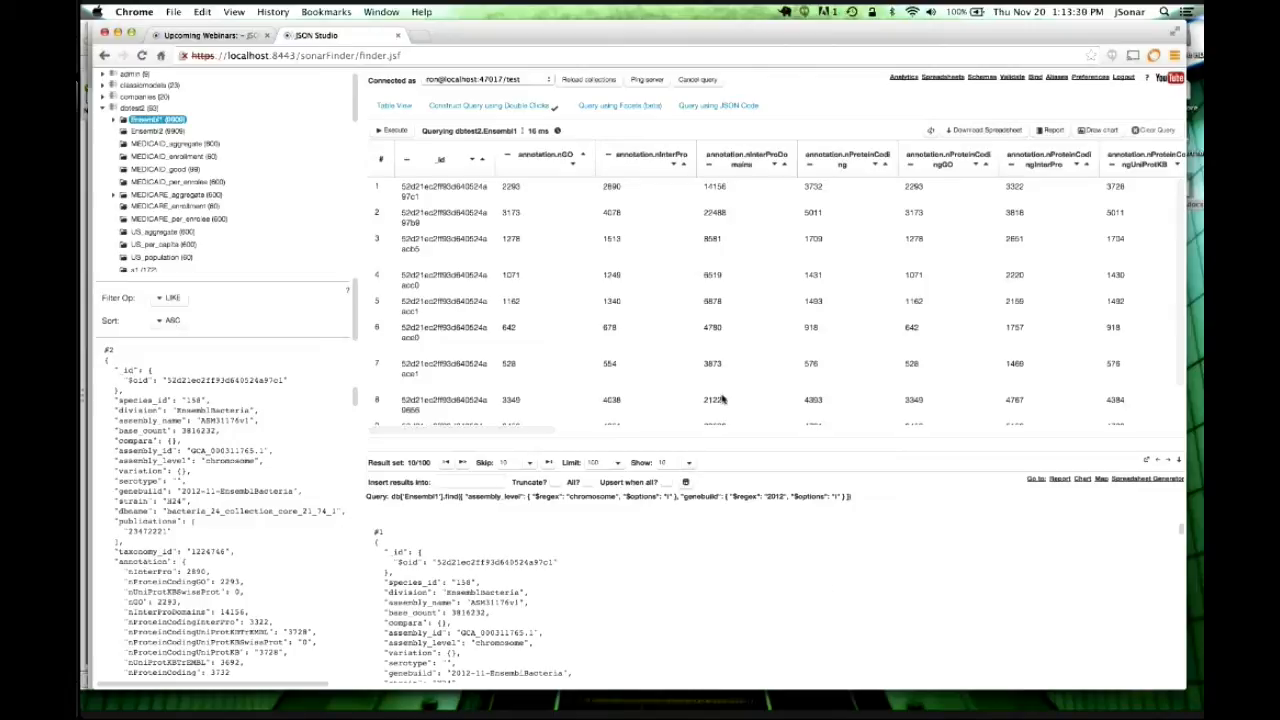
left_click_drag(509, 436, 607, 434)
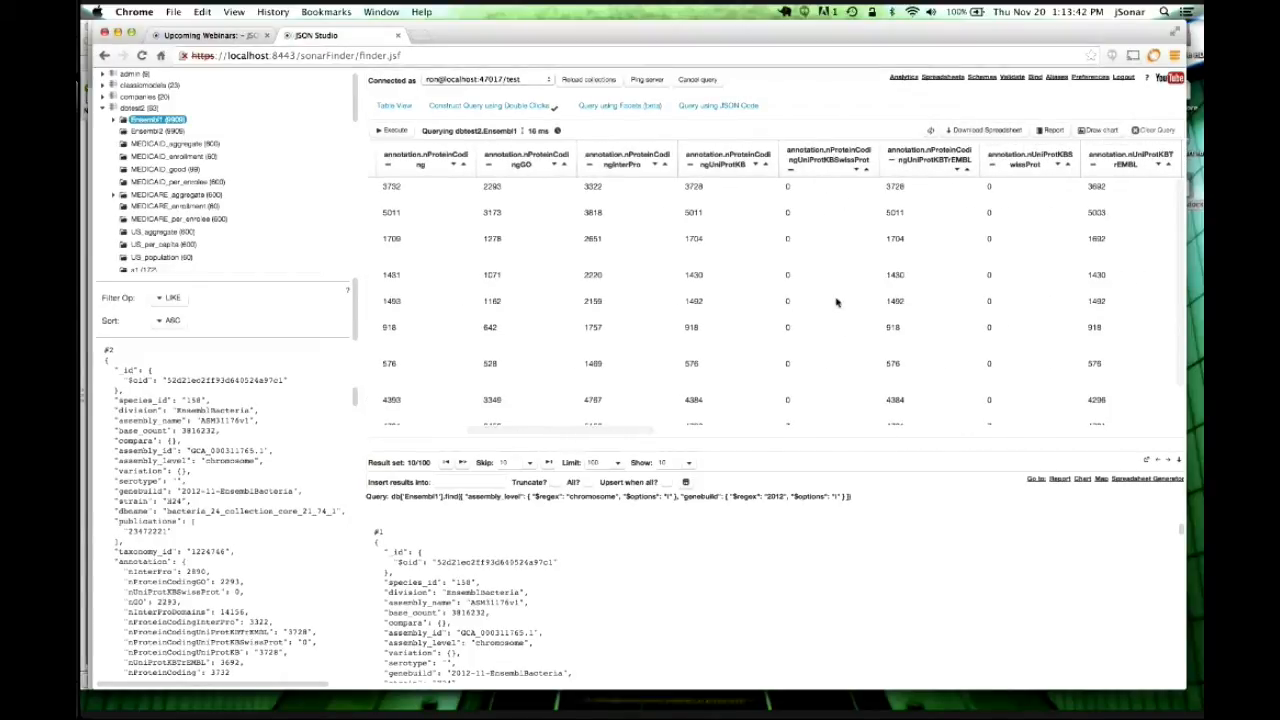
left_click(791, 170)
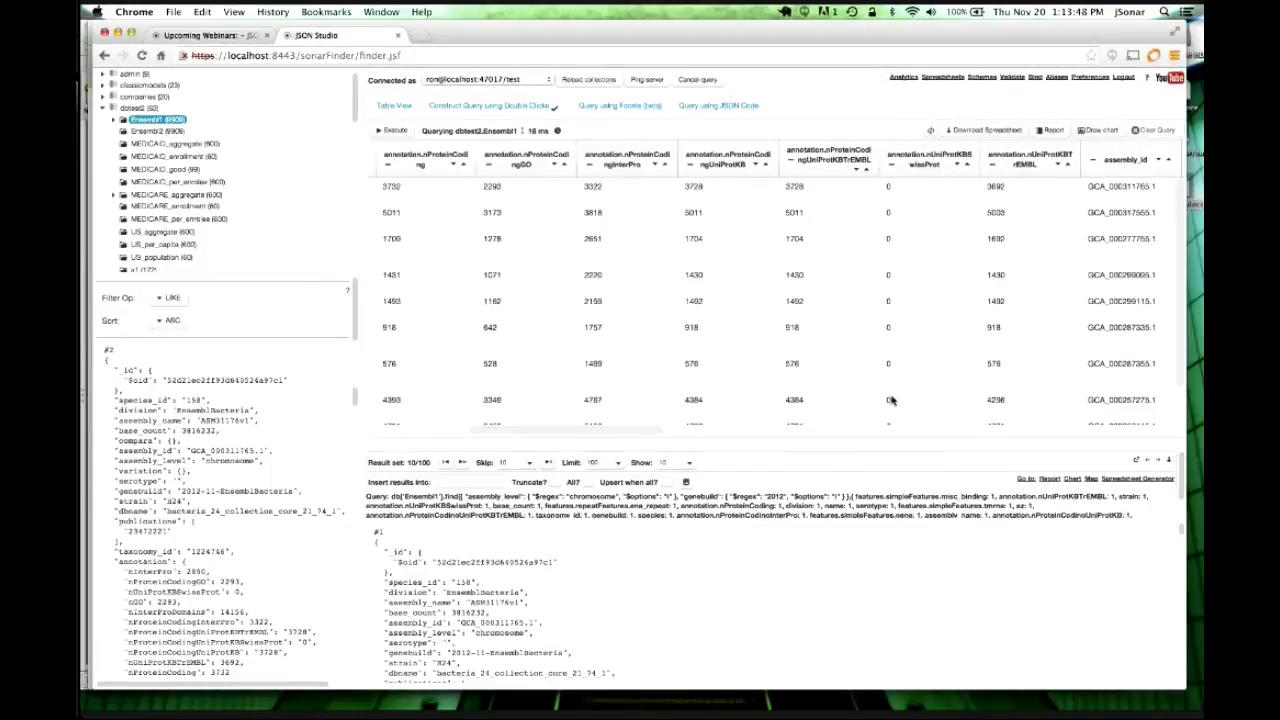
left_click(900, 176)
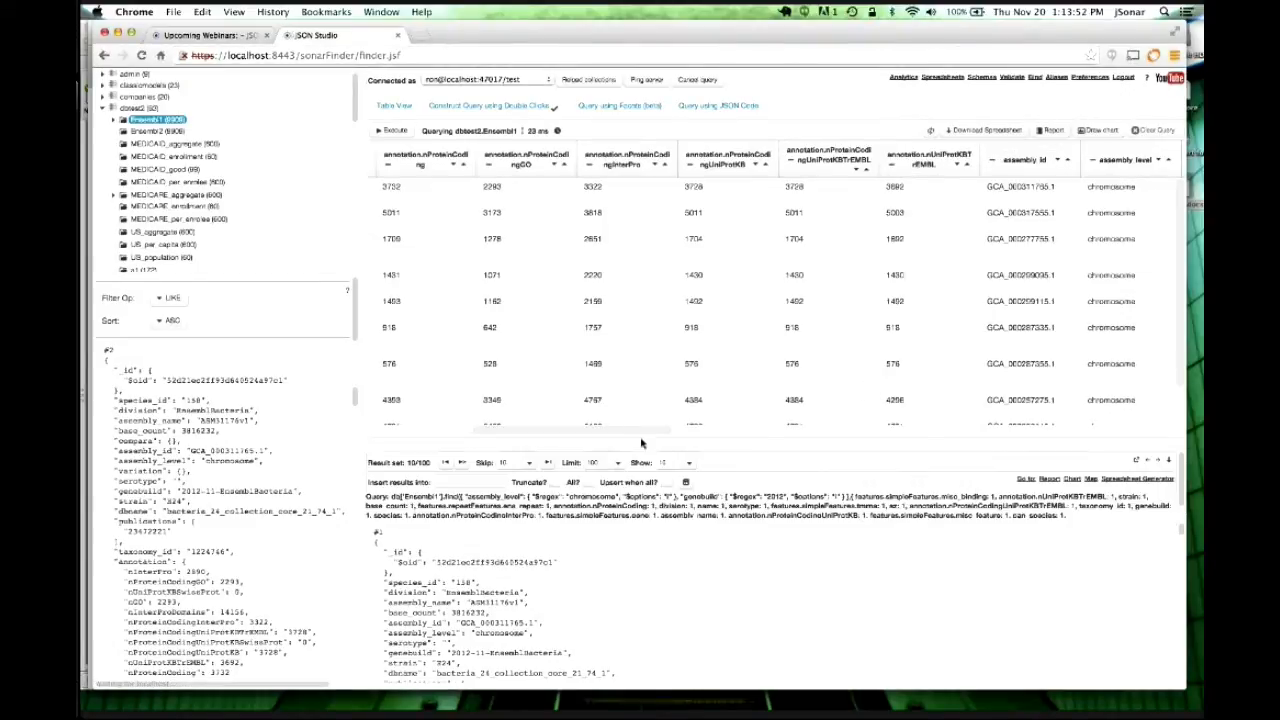
left_click_drag(619, 431, 710, 447)
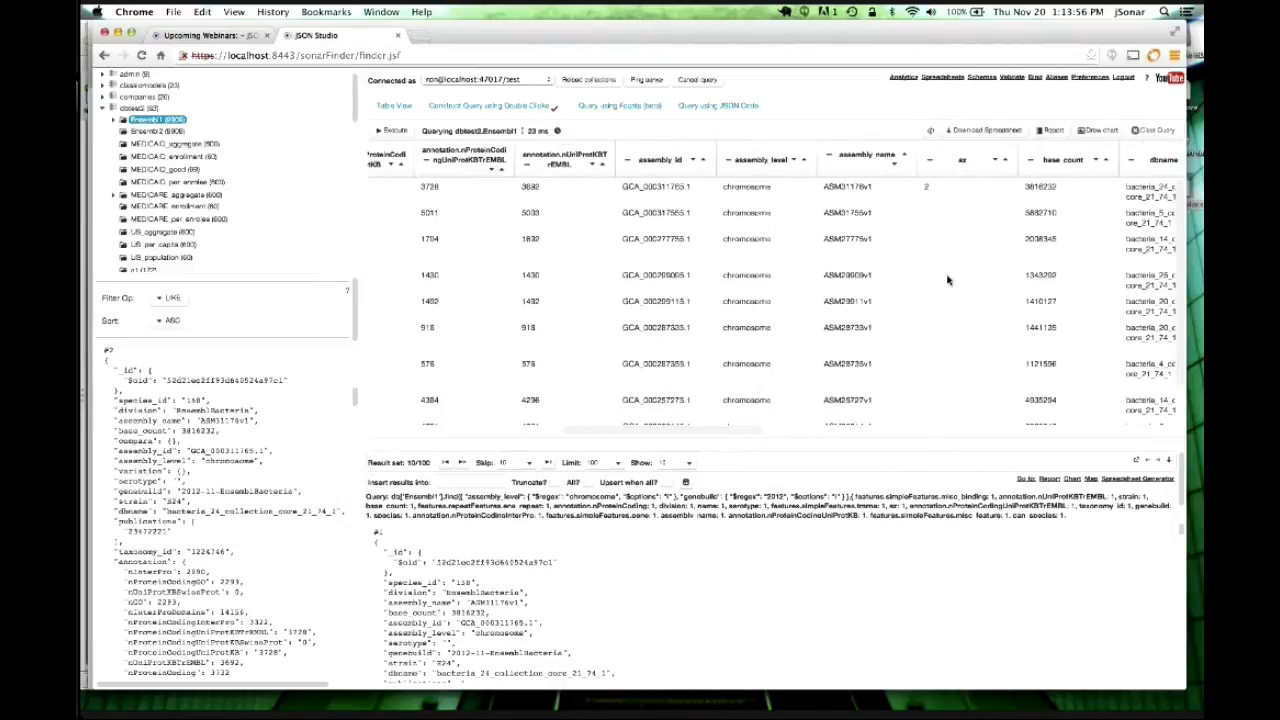
left_click(948, 173)
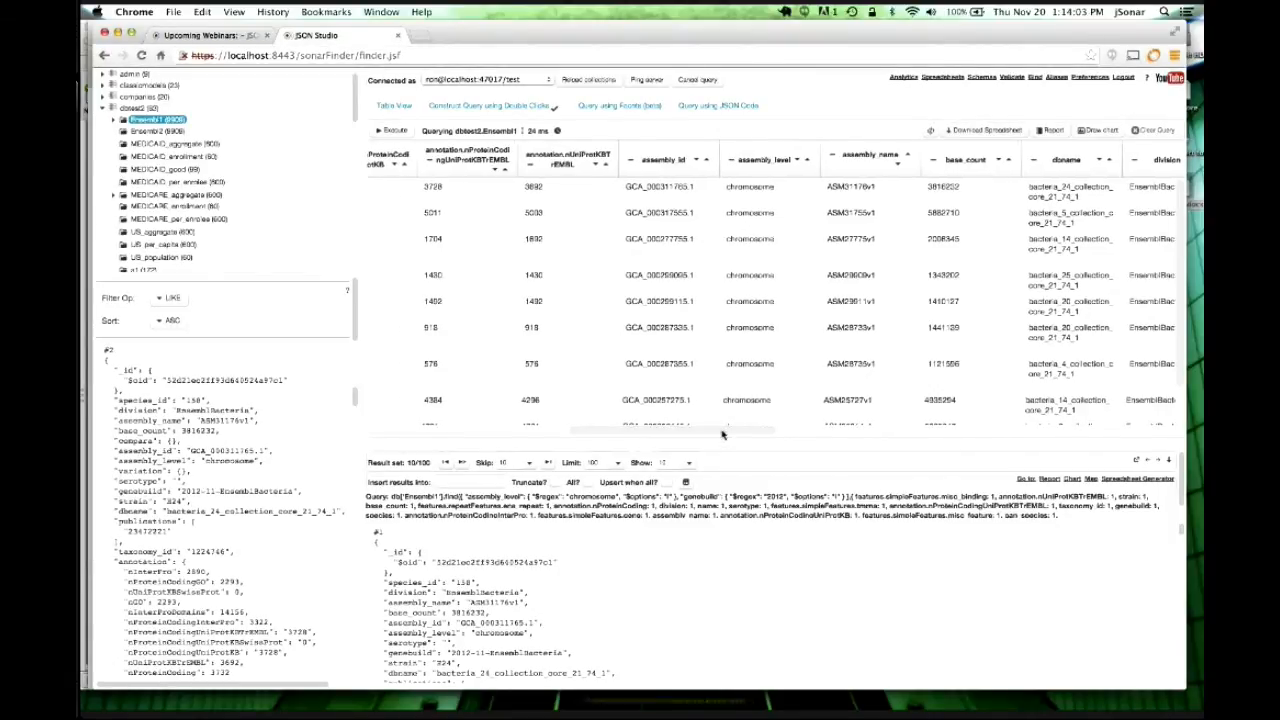
scroll(734, 431, "left", 10)
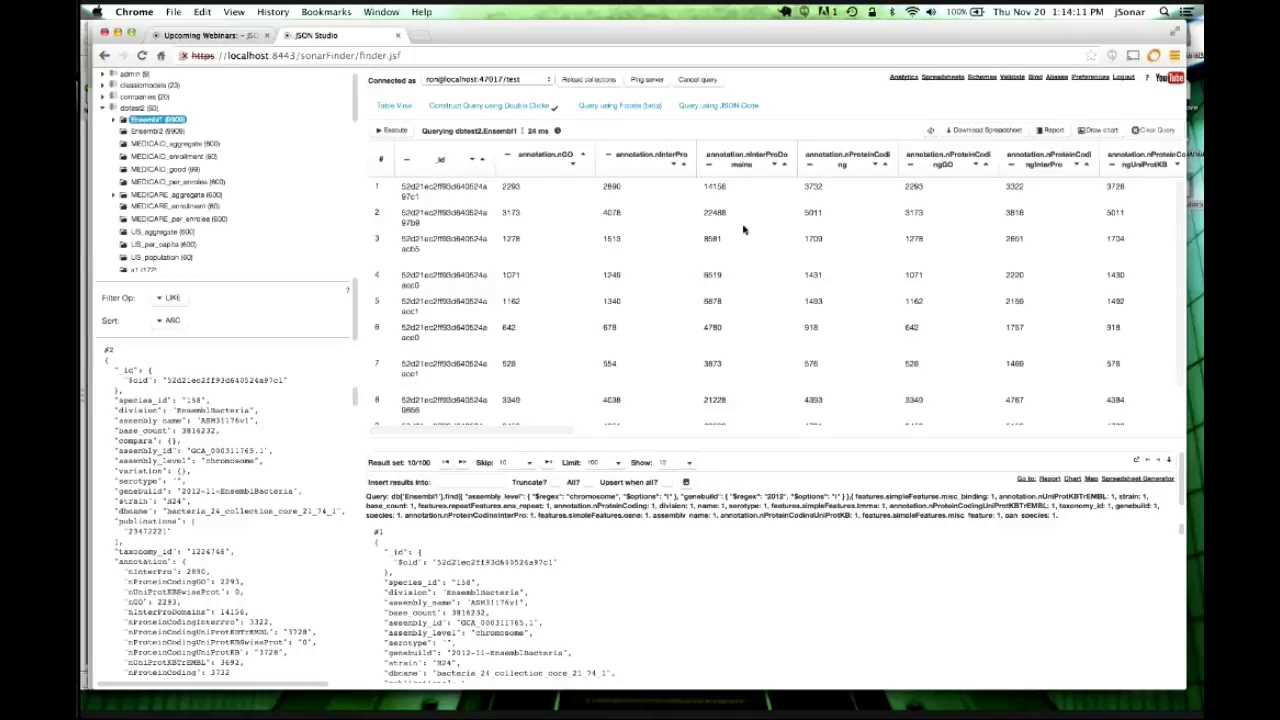
Save the Ensembl1 query under the name 'webinar1' with the Publish box ticked.
left_click(535, 106)
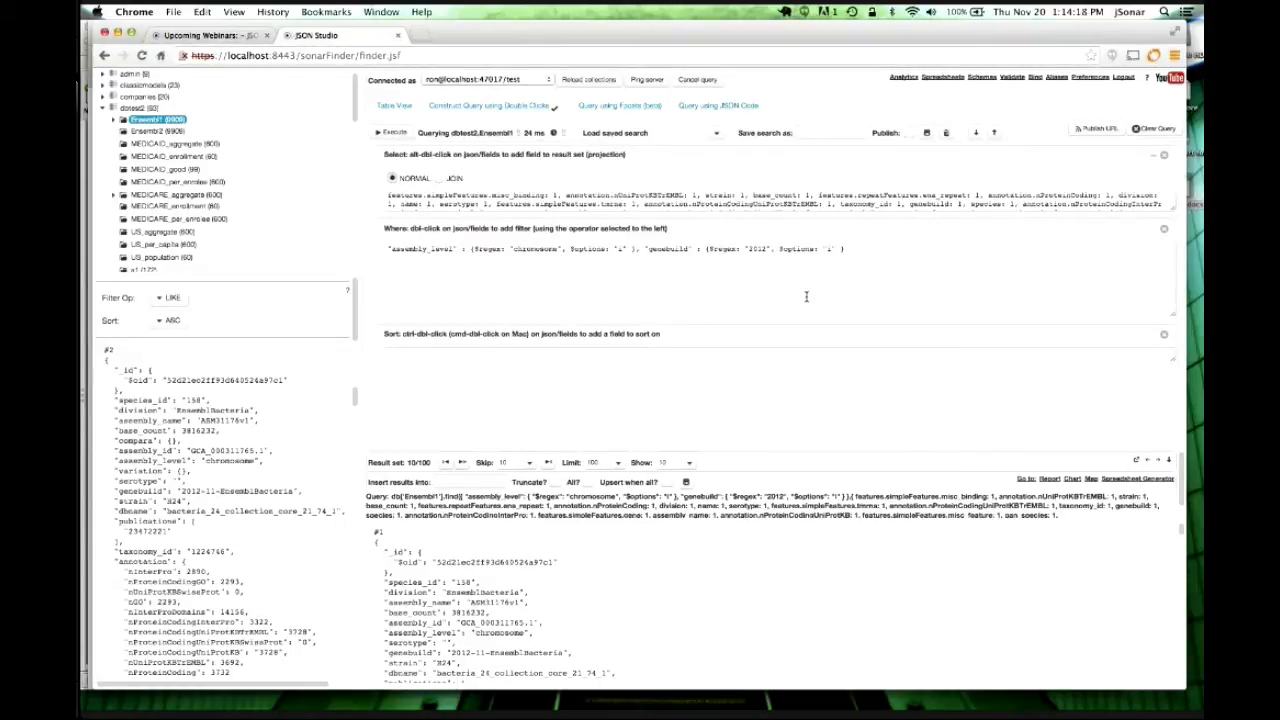
left_click(818, 133)
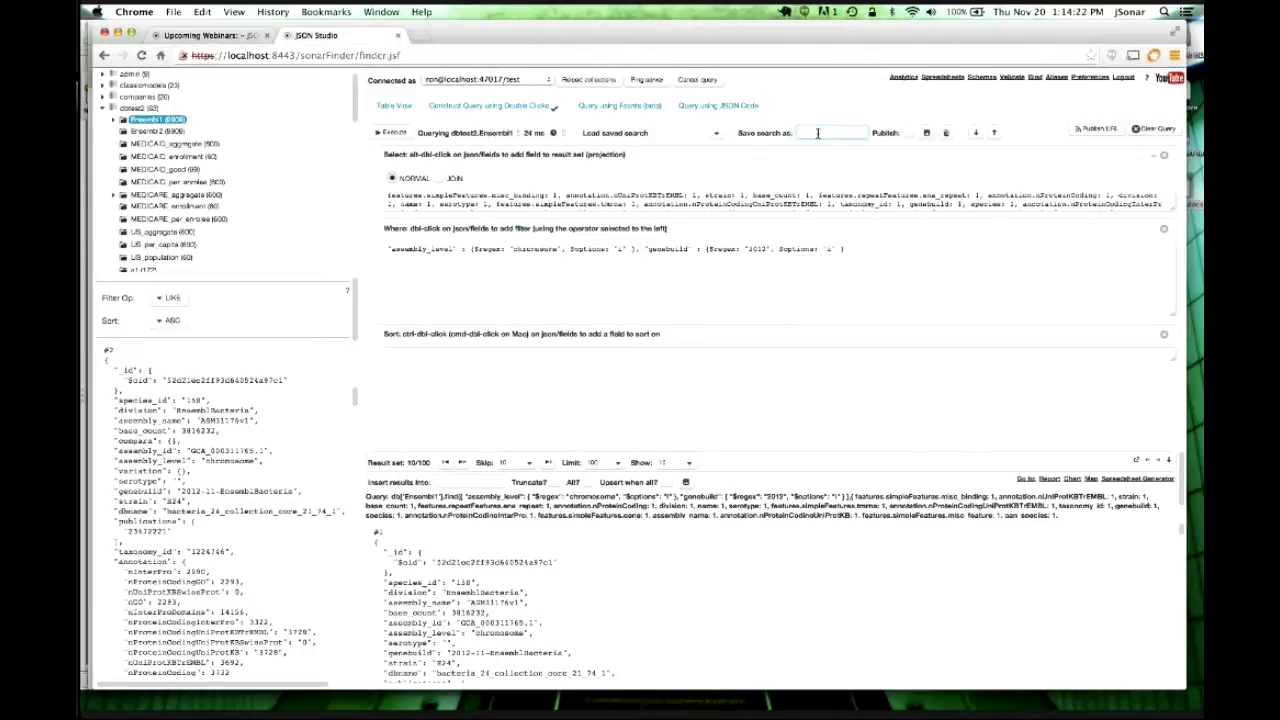
type("webina")
key("BackSpace")
key("BackSpace")
left_click(909, 132)
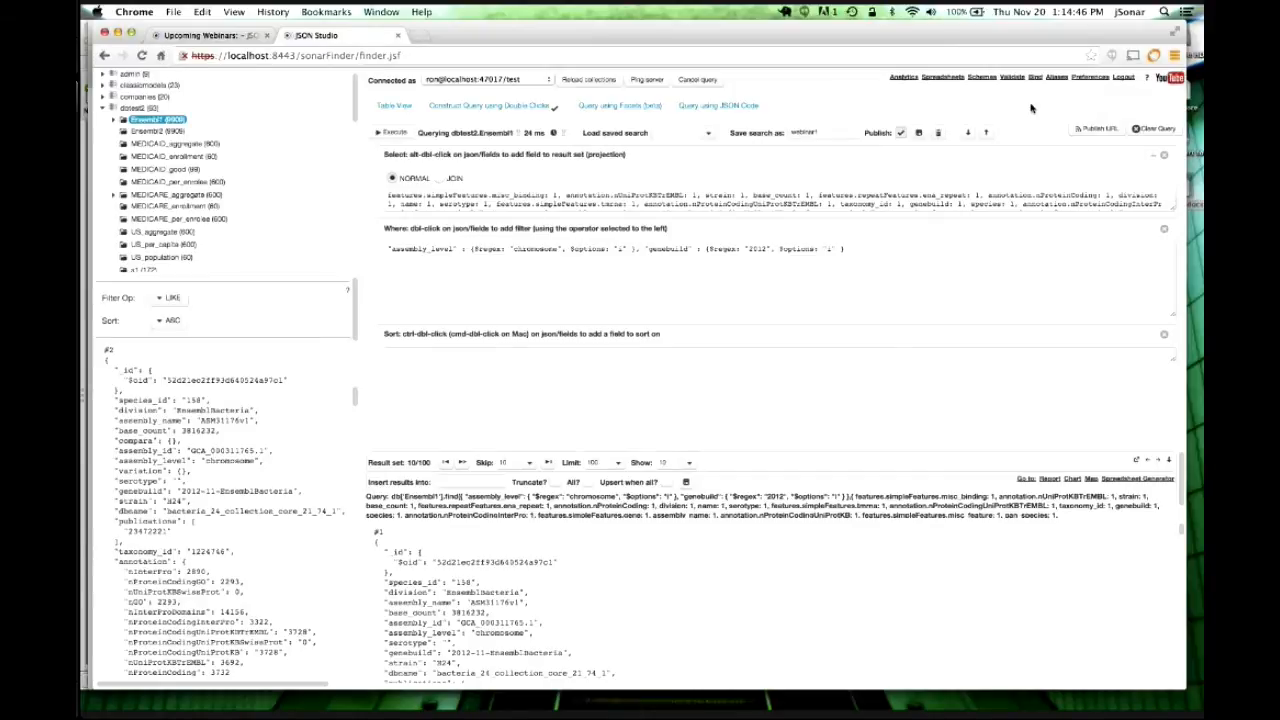
Generate plain and encrypted URLs for webinar1 with the account password and no result limit.
left_click(1098, 131)
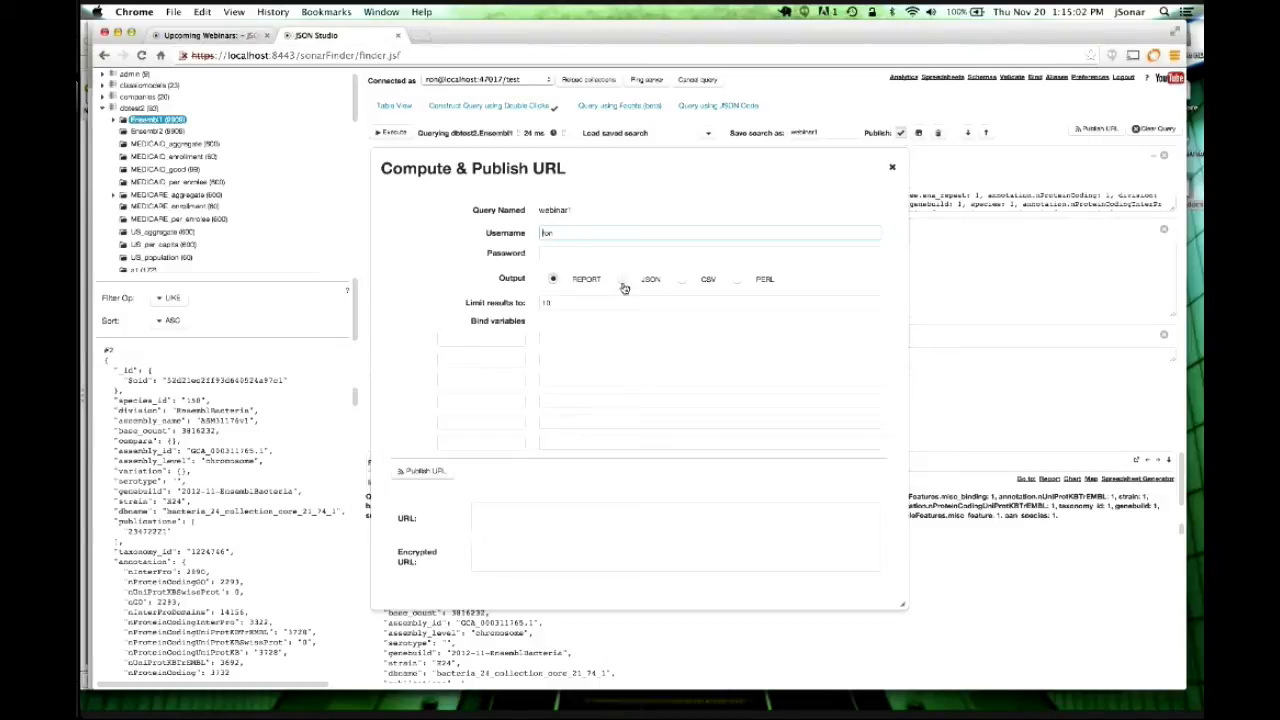
left_click(561, 252)
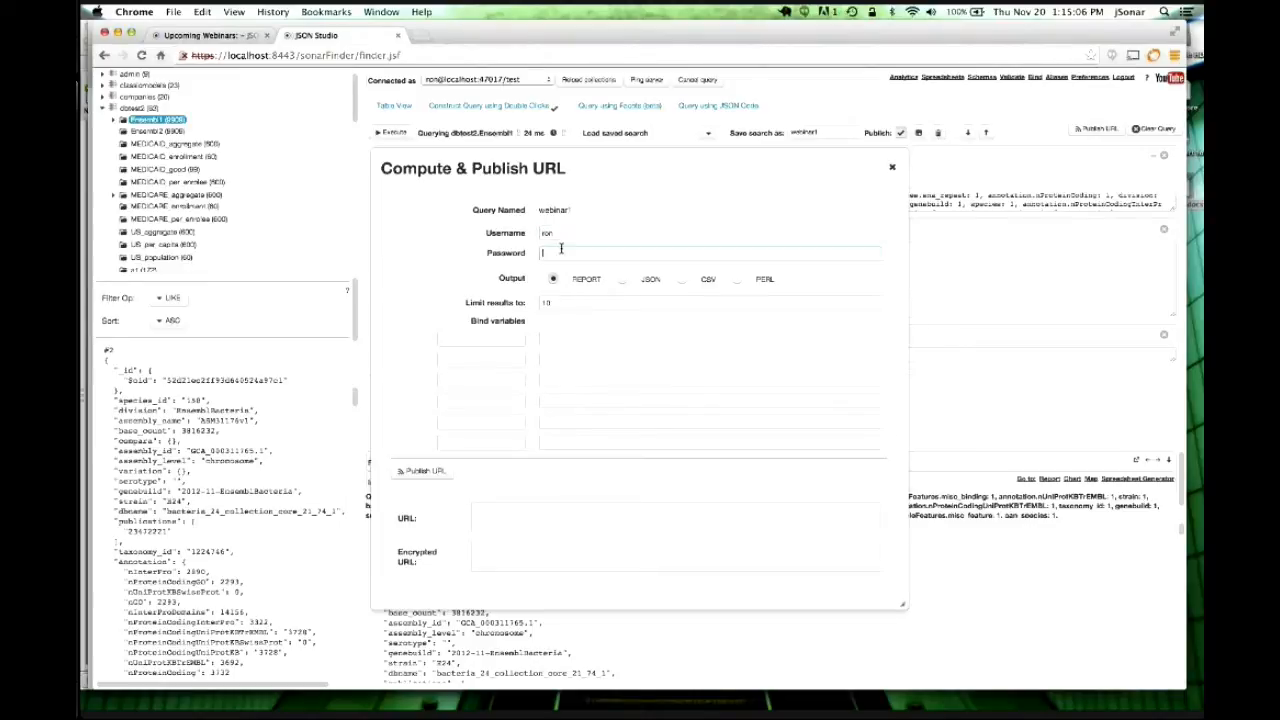
left_click(604, 297)
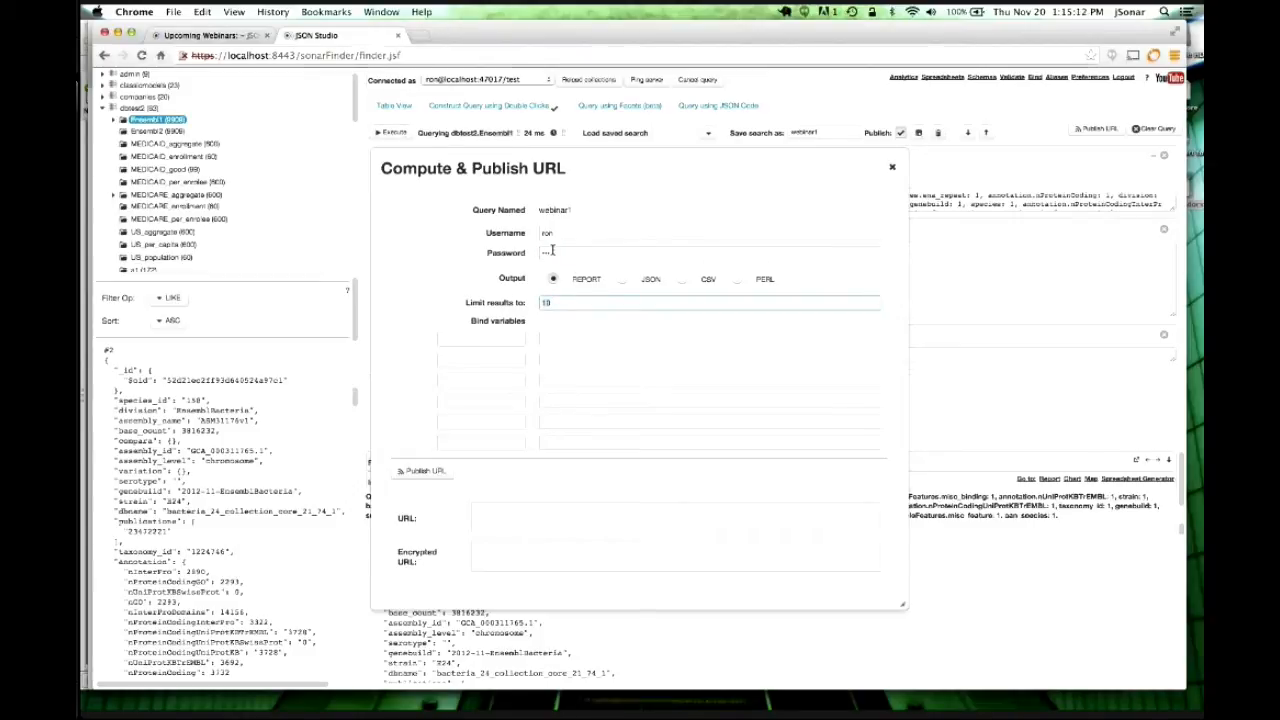
key("BackSpace")
key("BackSpace")
left_click(438, 473)
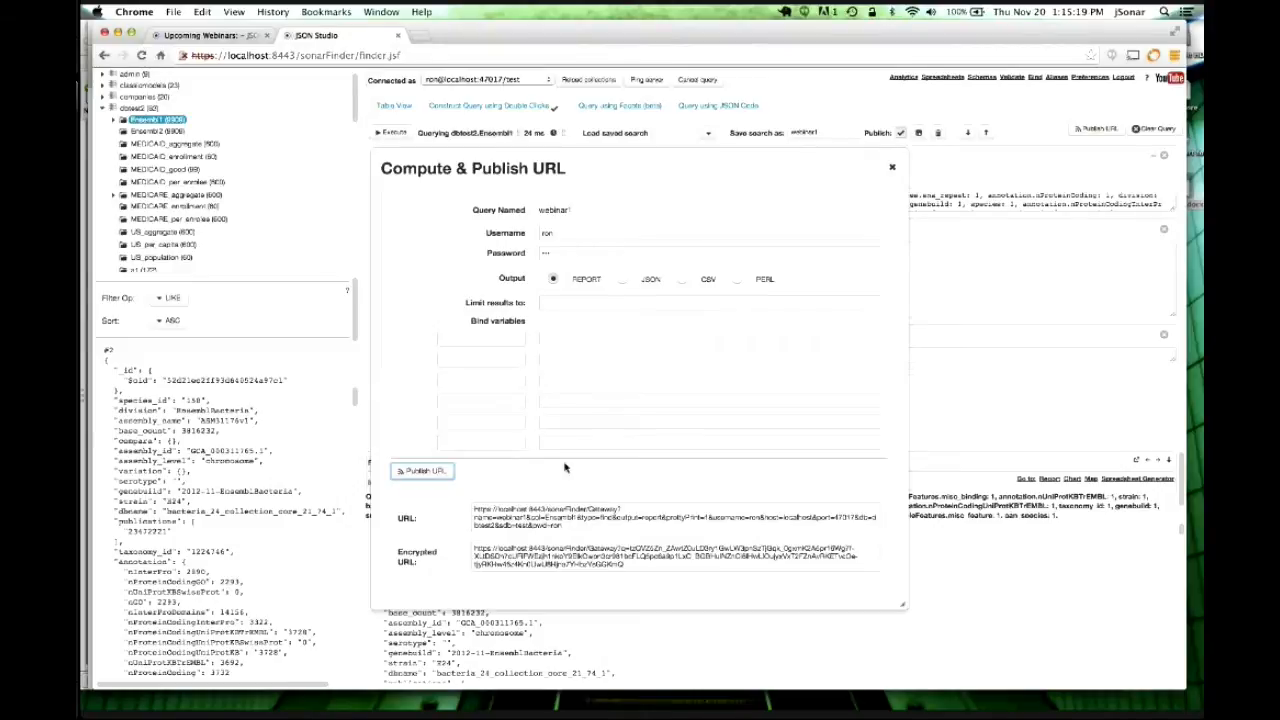
Select and copy the full Encrypted URL text.
left_click(545, 565)
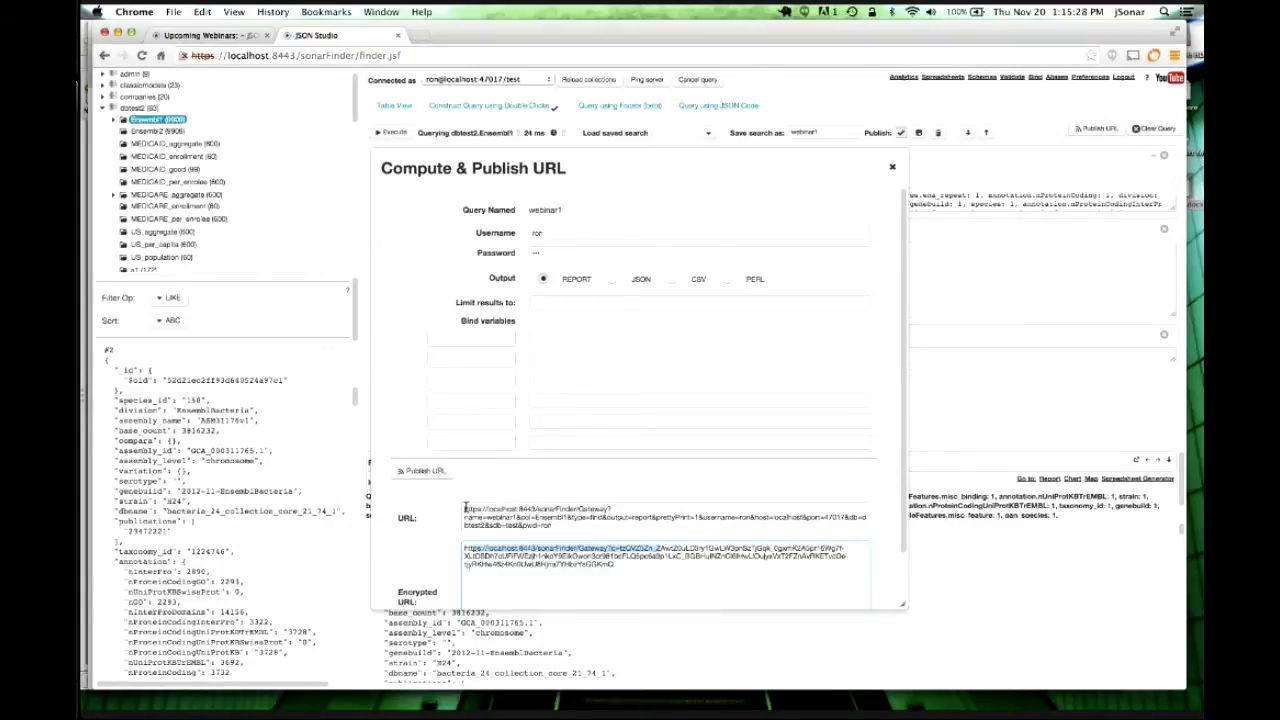
double_click(596, 510)
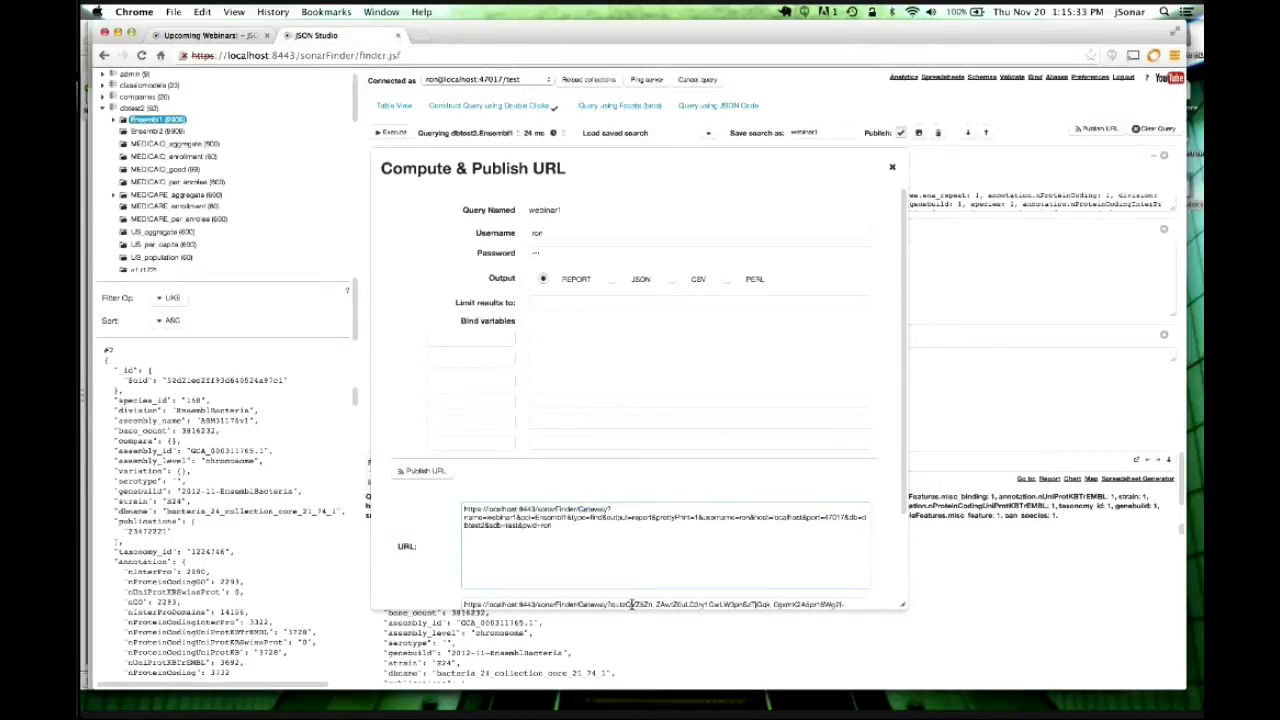
left_click(632, 605)
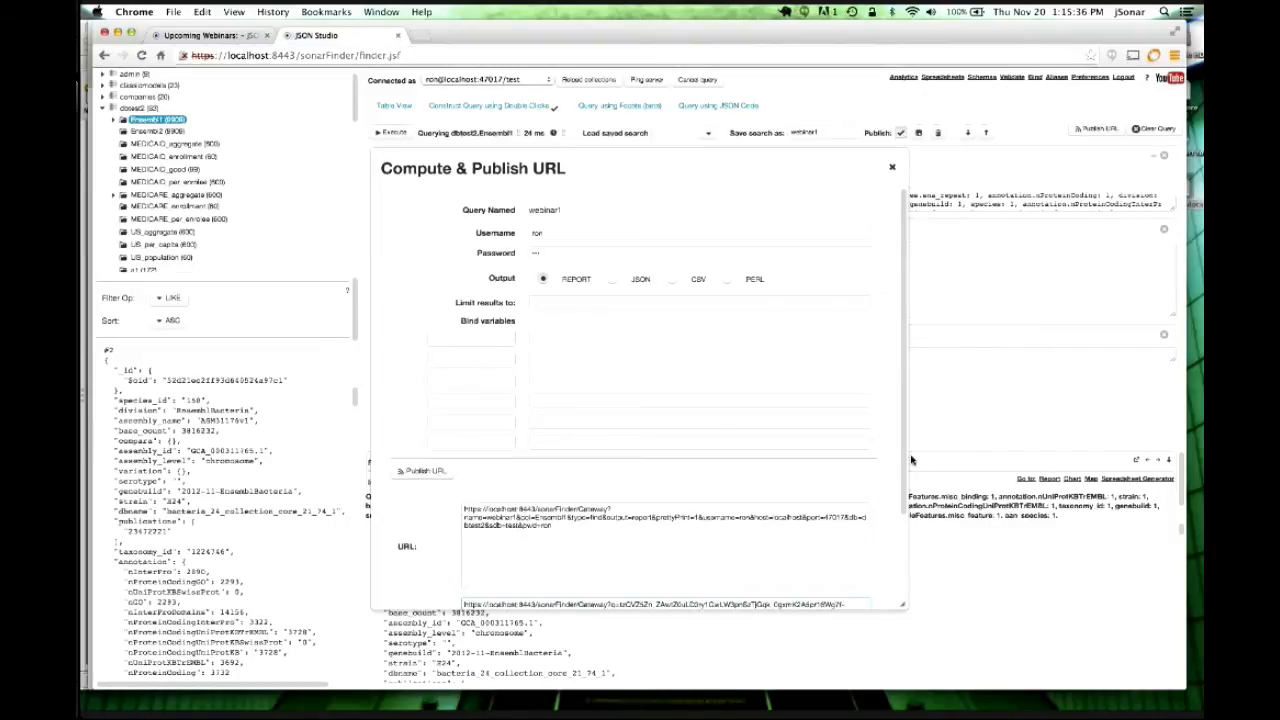
scroll(688, 527, "down", 3)
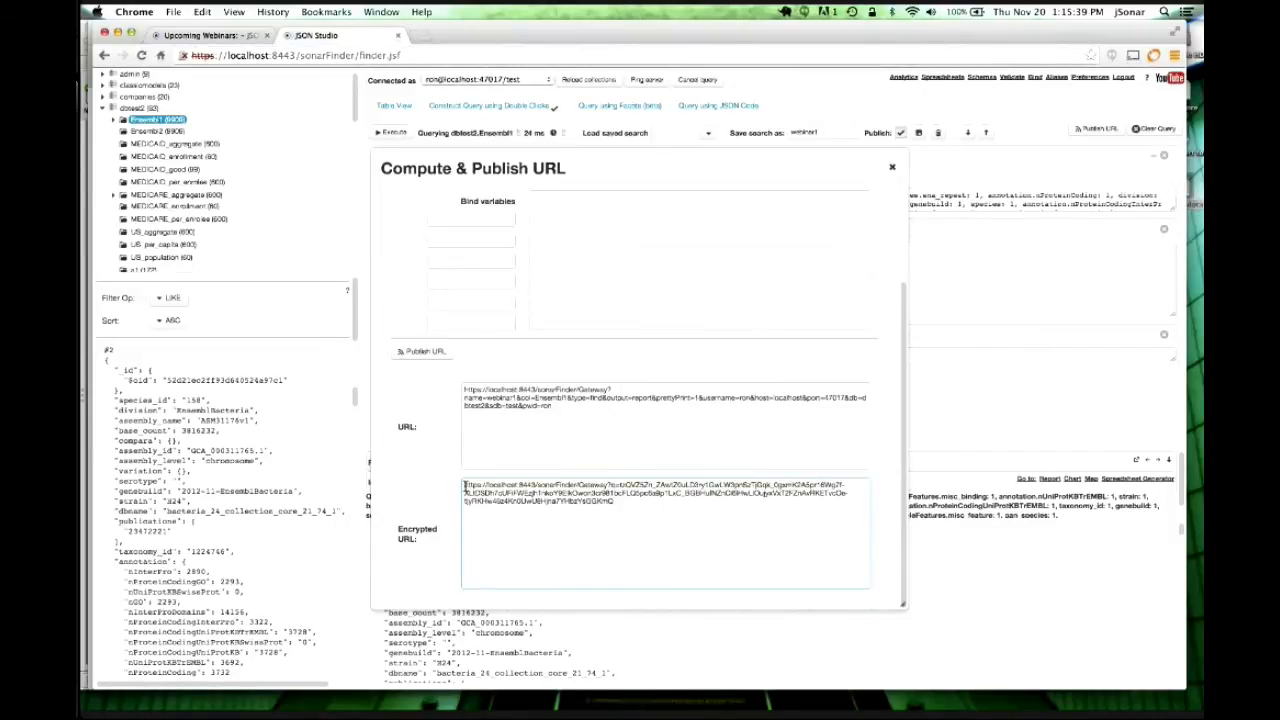
left_click_drag(464, 485, 641, 503)
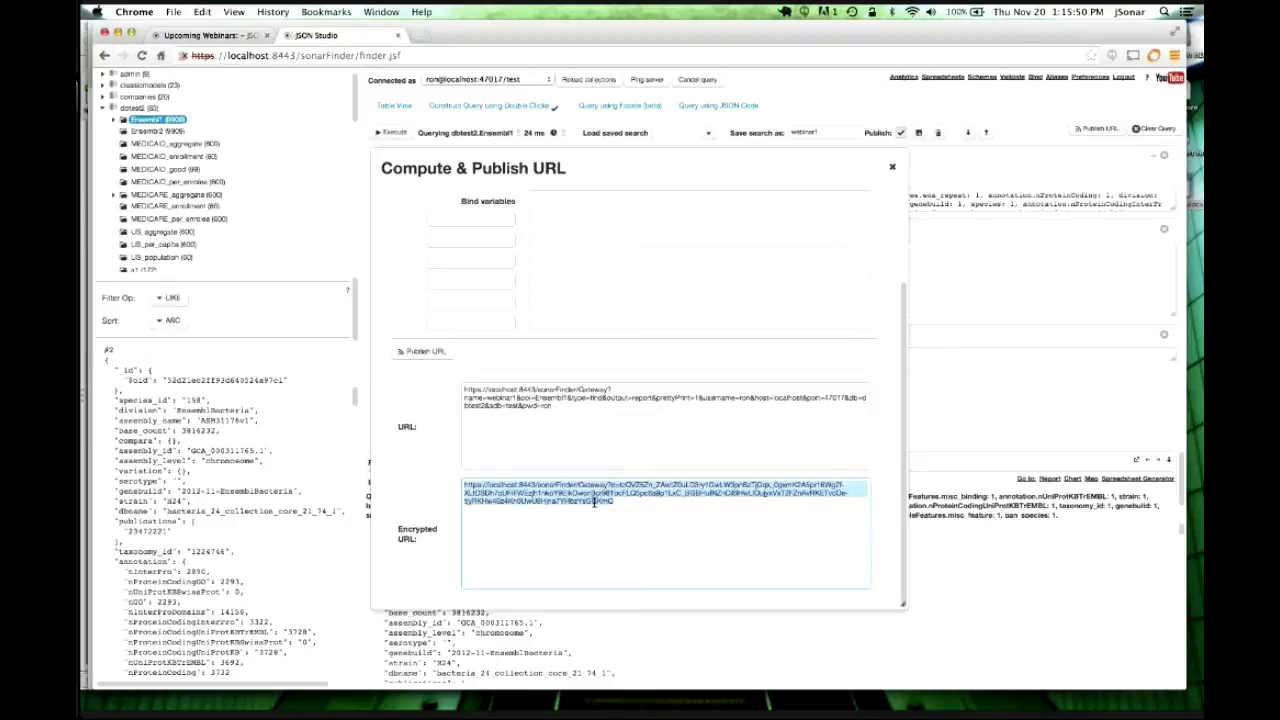
mouse_move(375, 690)
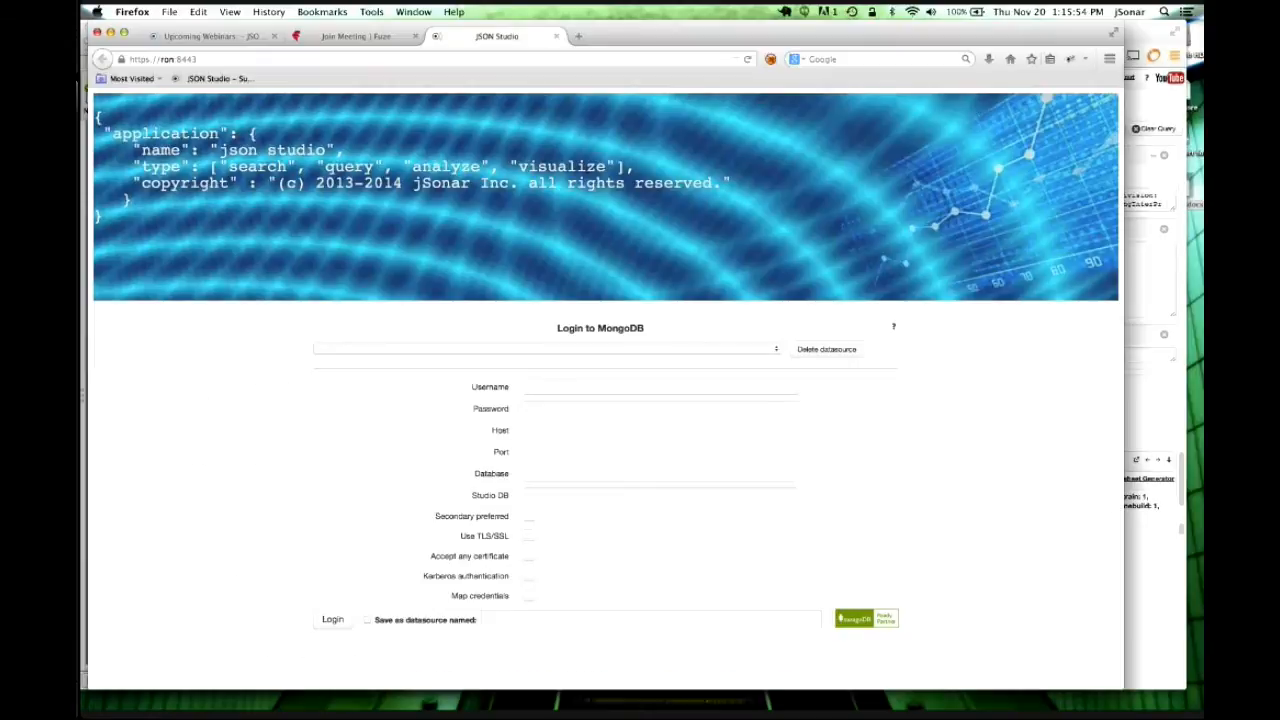
Load the copied encrypted URL in a new Firefox tab.
left_click(556, 36)
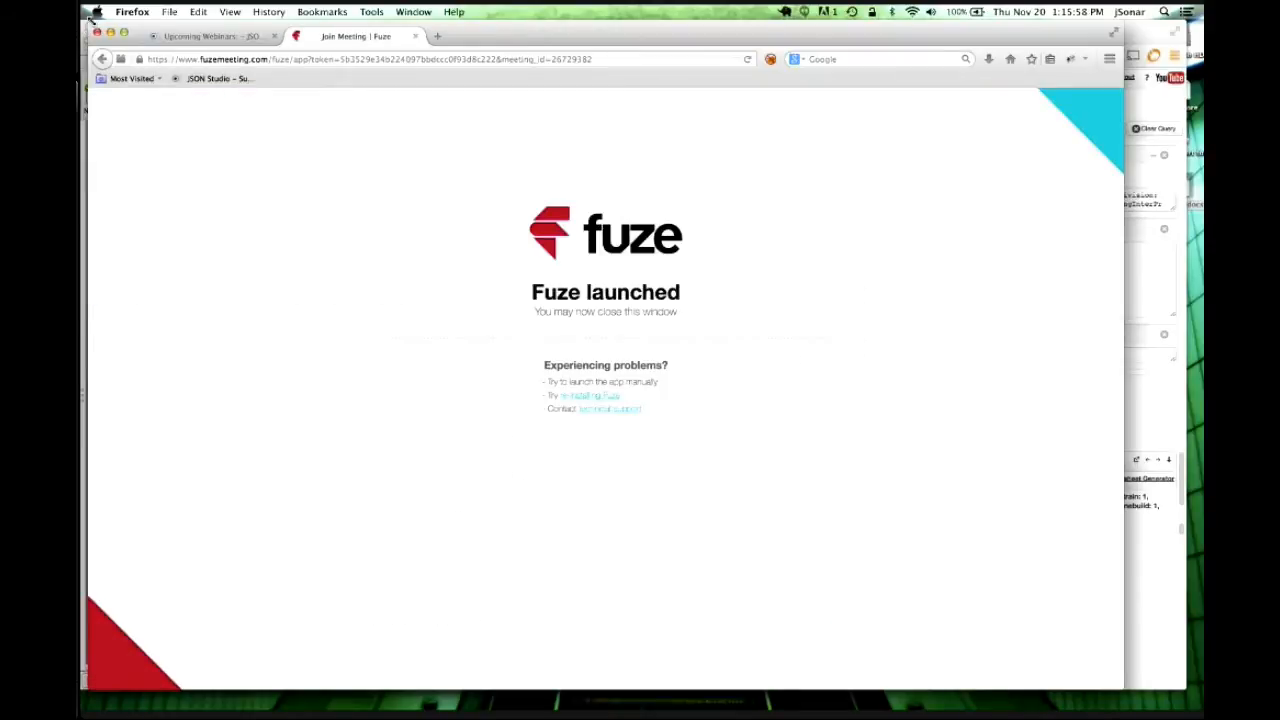
left_click_drag(90, 19, 318, 69)
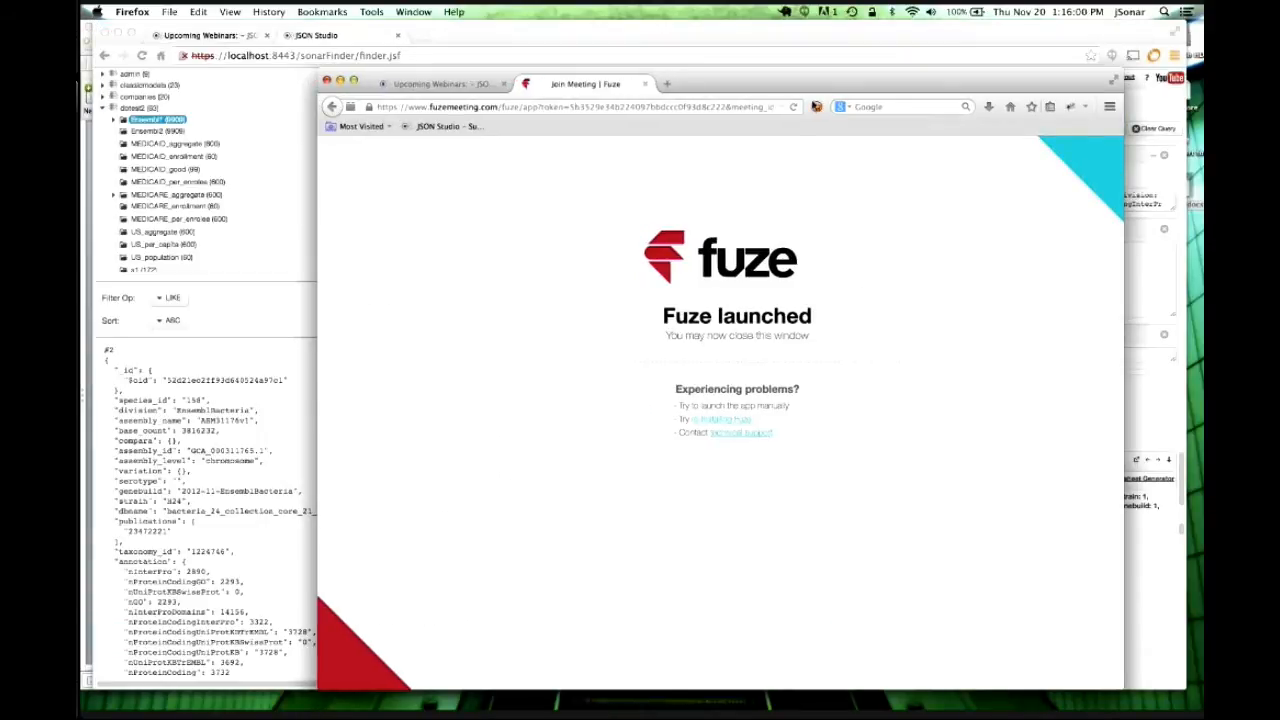
left_click(672, 82)
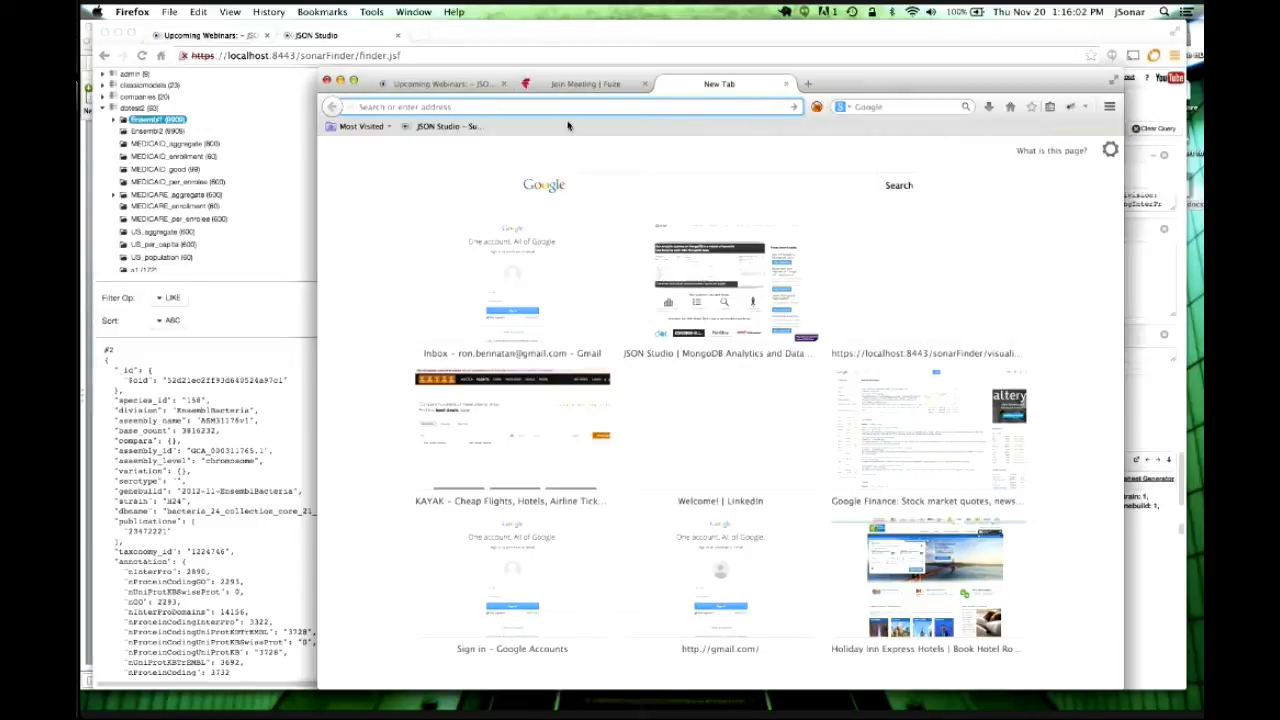
key("super+v")
key("Return")
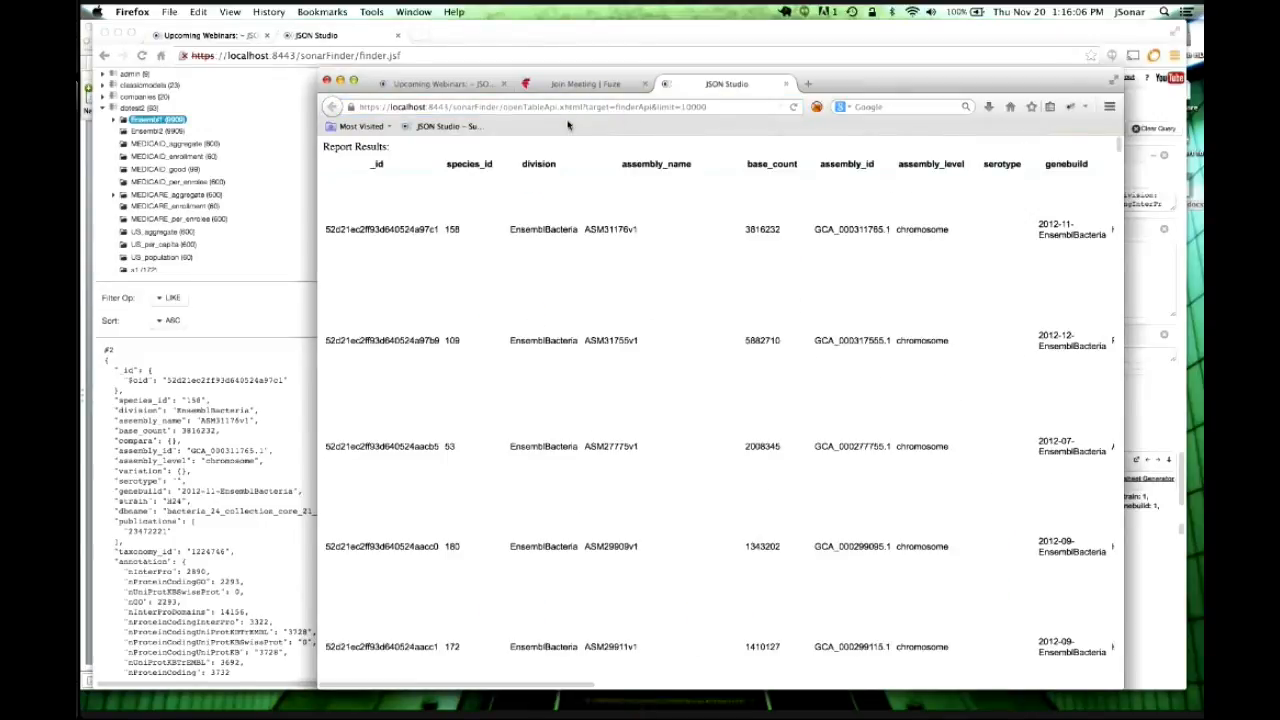
Widen the Firefox window to view the chromosome-level Report Results table.
left_click_drag(318, 298, 179, 298)
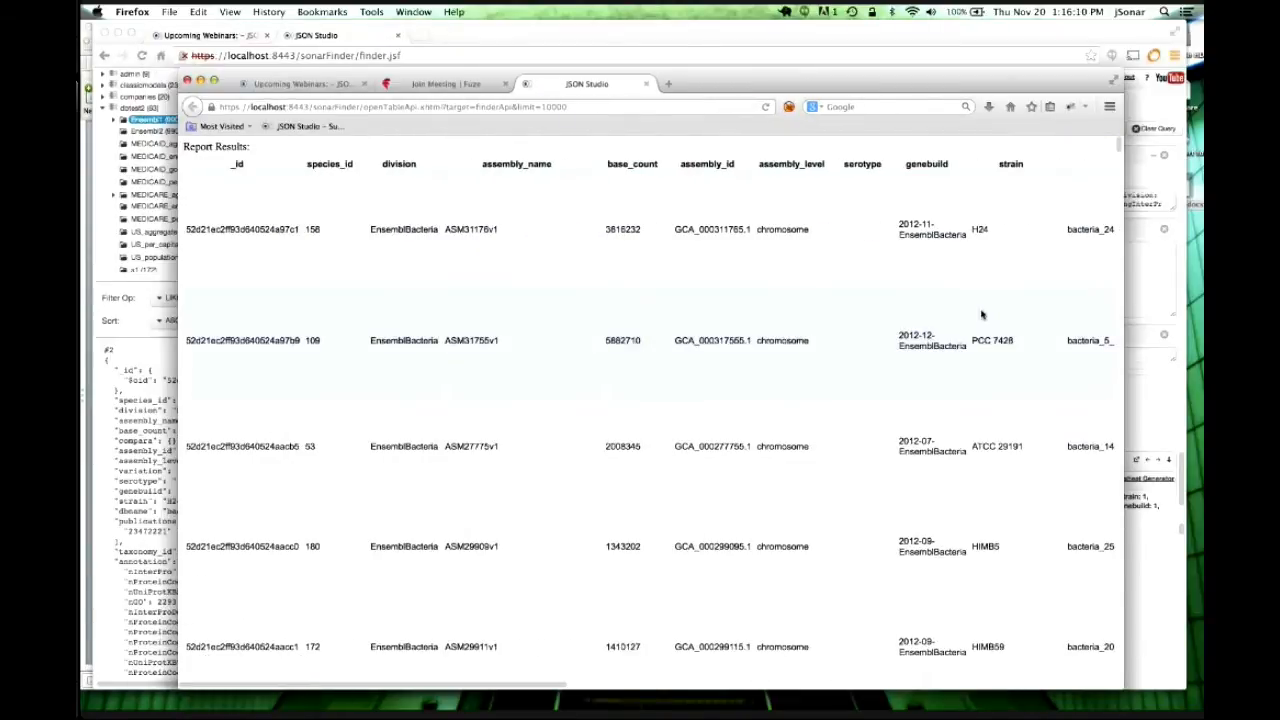
scroll(981, 315, "down", 10)
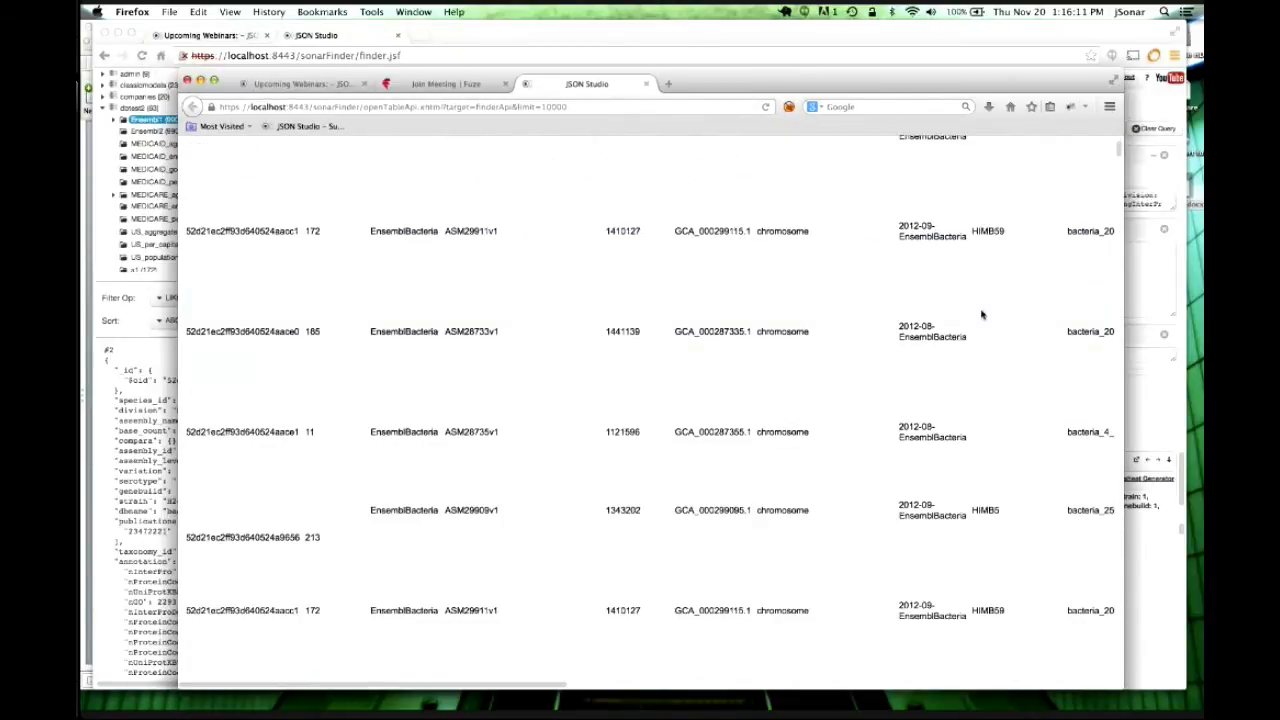
scroll(981, 315, "up", 10)
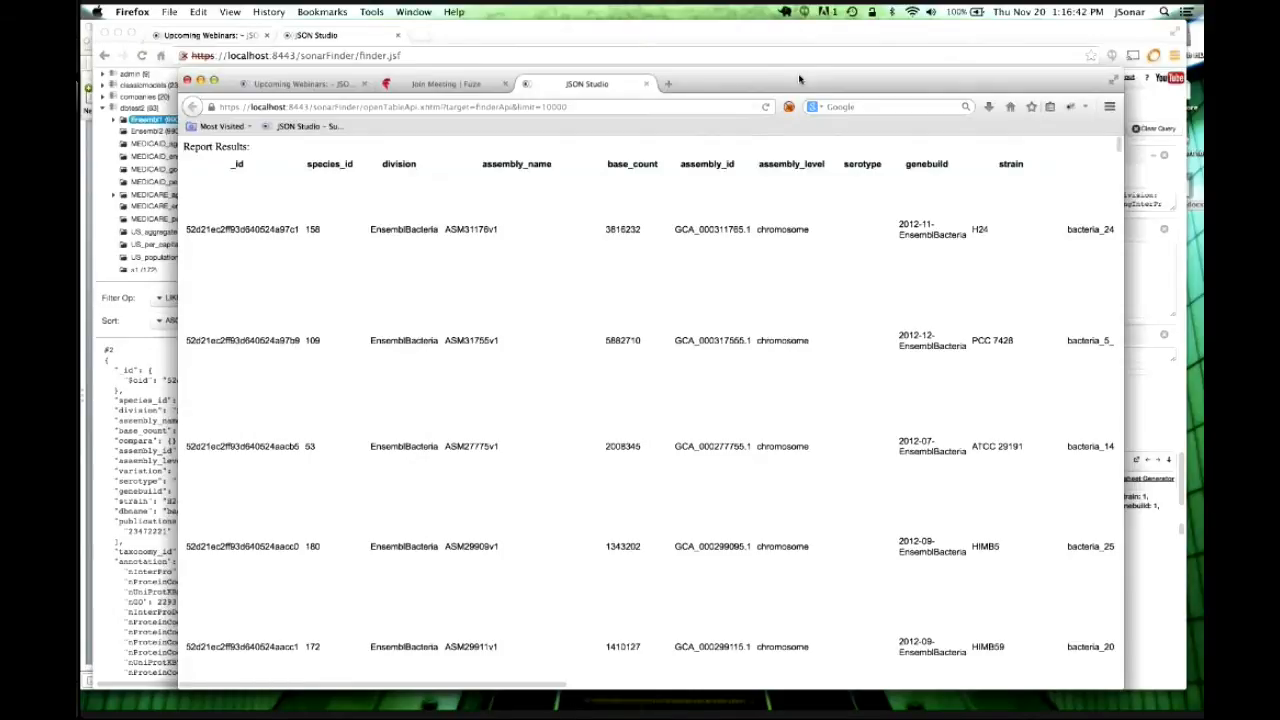
left_click_drag(801, 79, 880, 93)
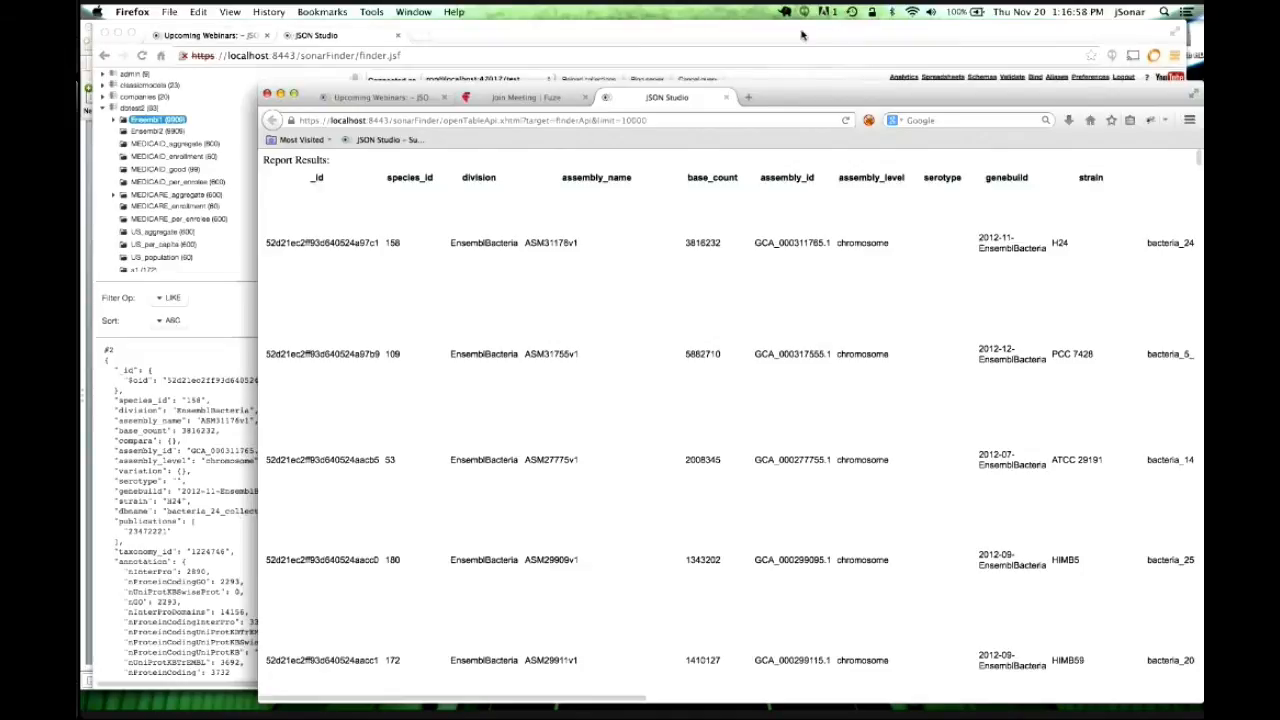
Close the Compute & Publish URL dialog in Chrome and select 'chromosome' in the Where filter.
left_click(800, 35)
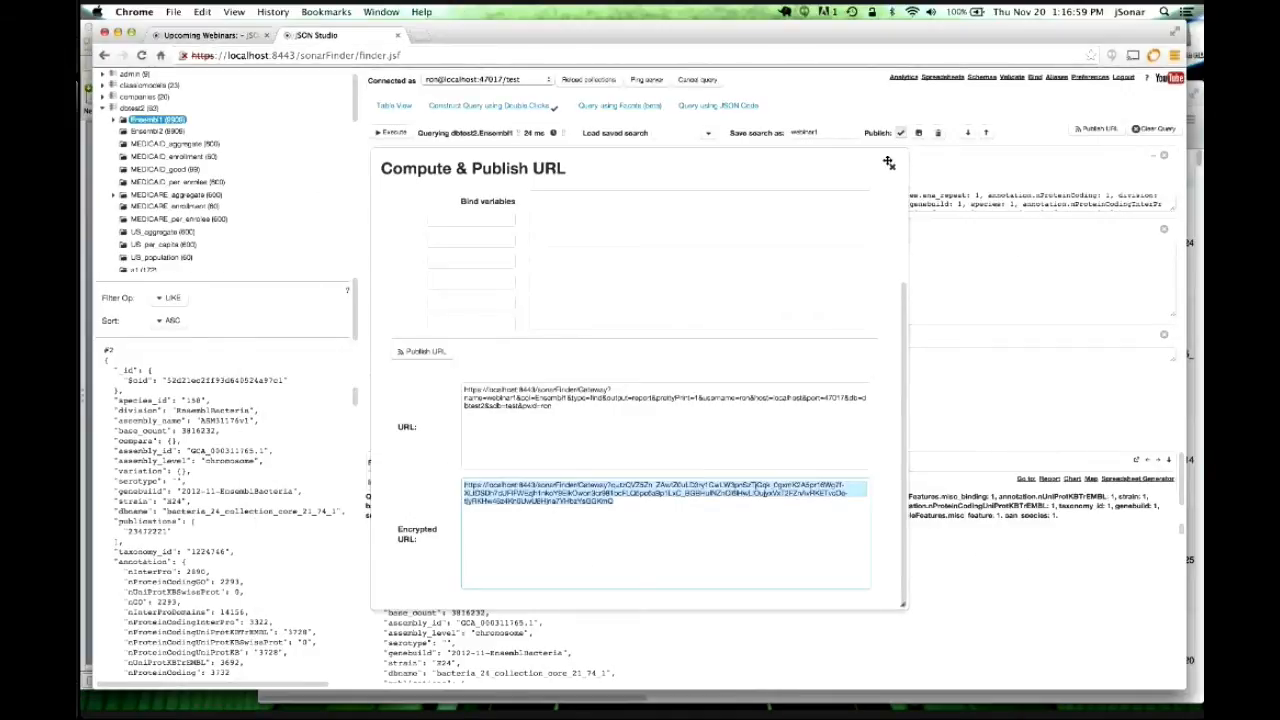
left_click(886, 467)
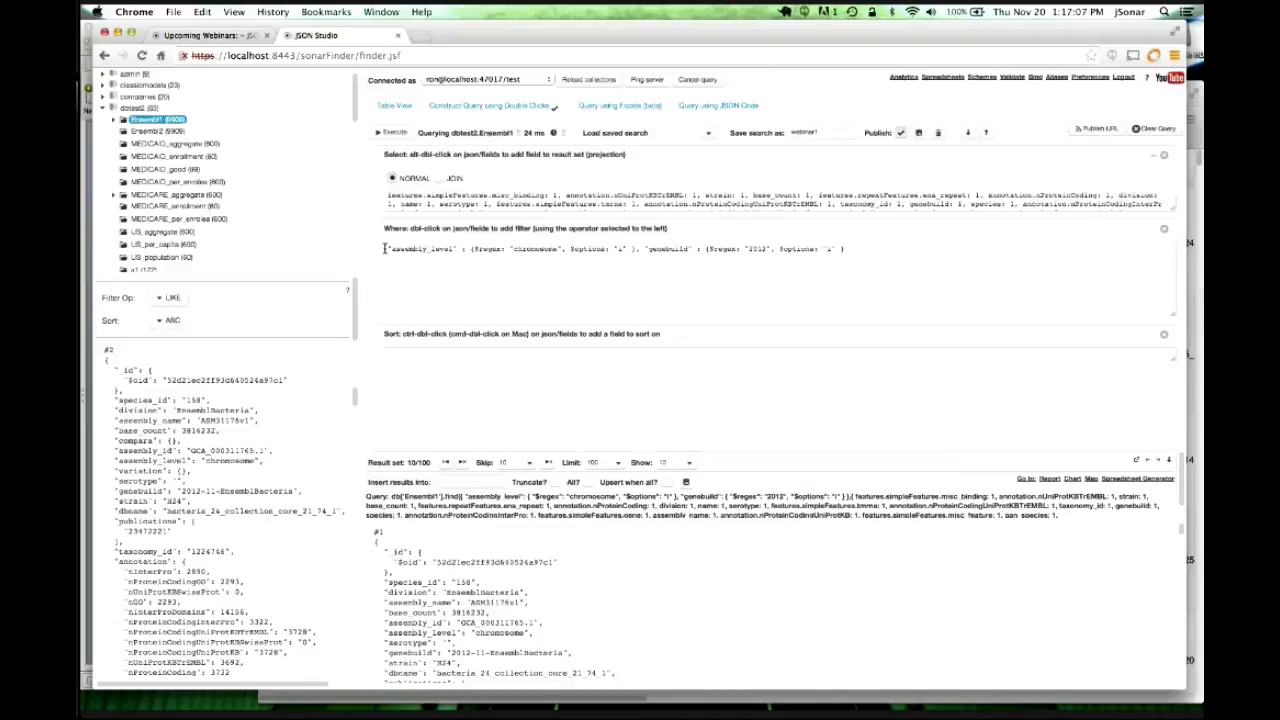
left_click_drag(384, 248, 637, 249)
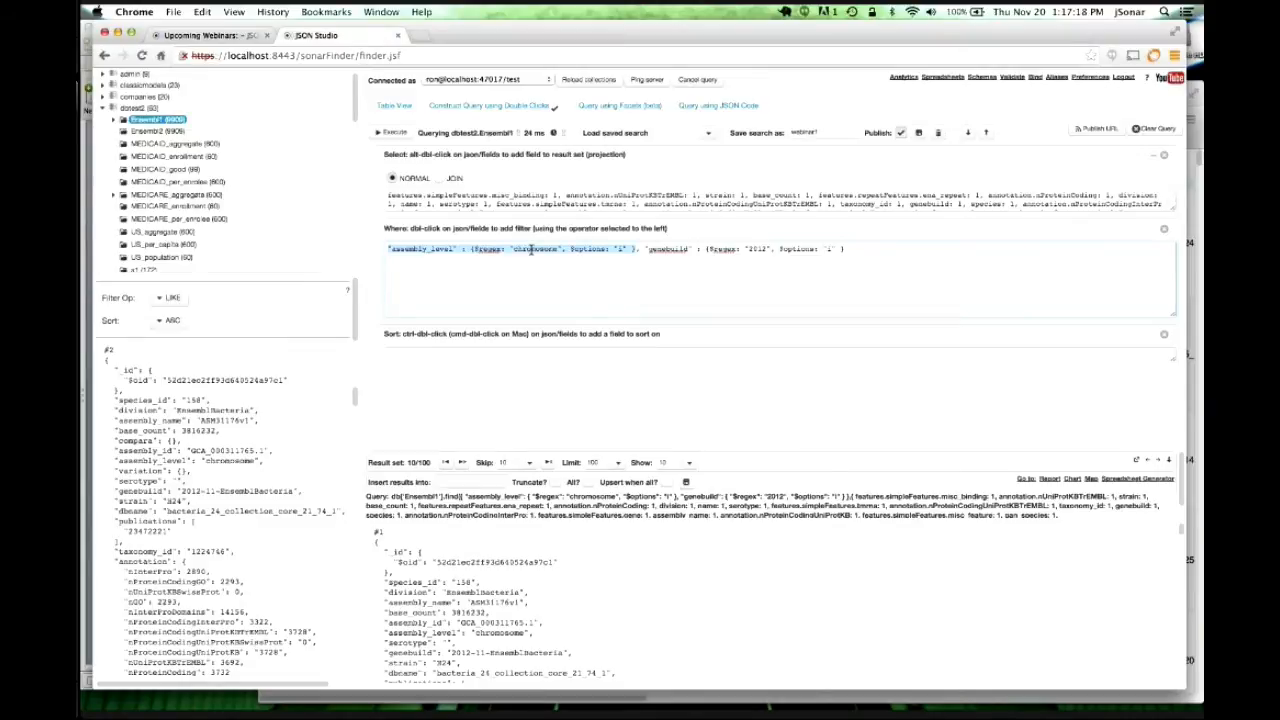
scroll(219, 511, "up", 3)
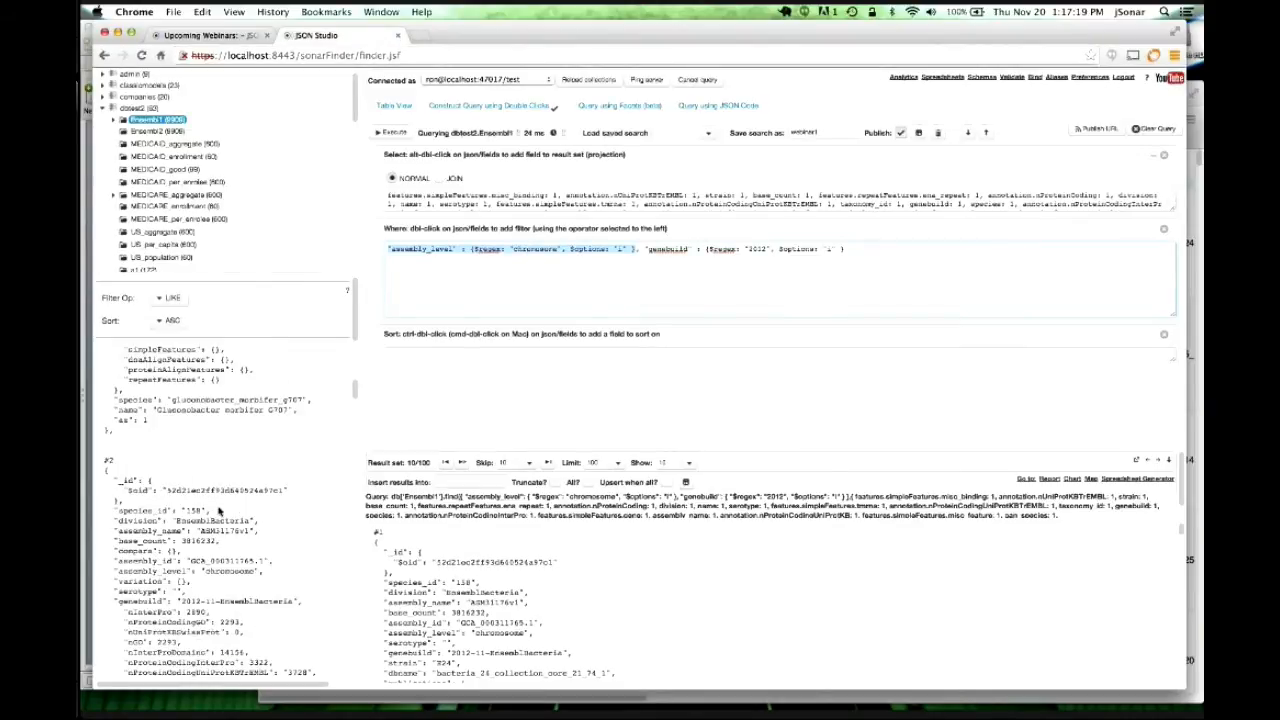
double_click(535, 249)
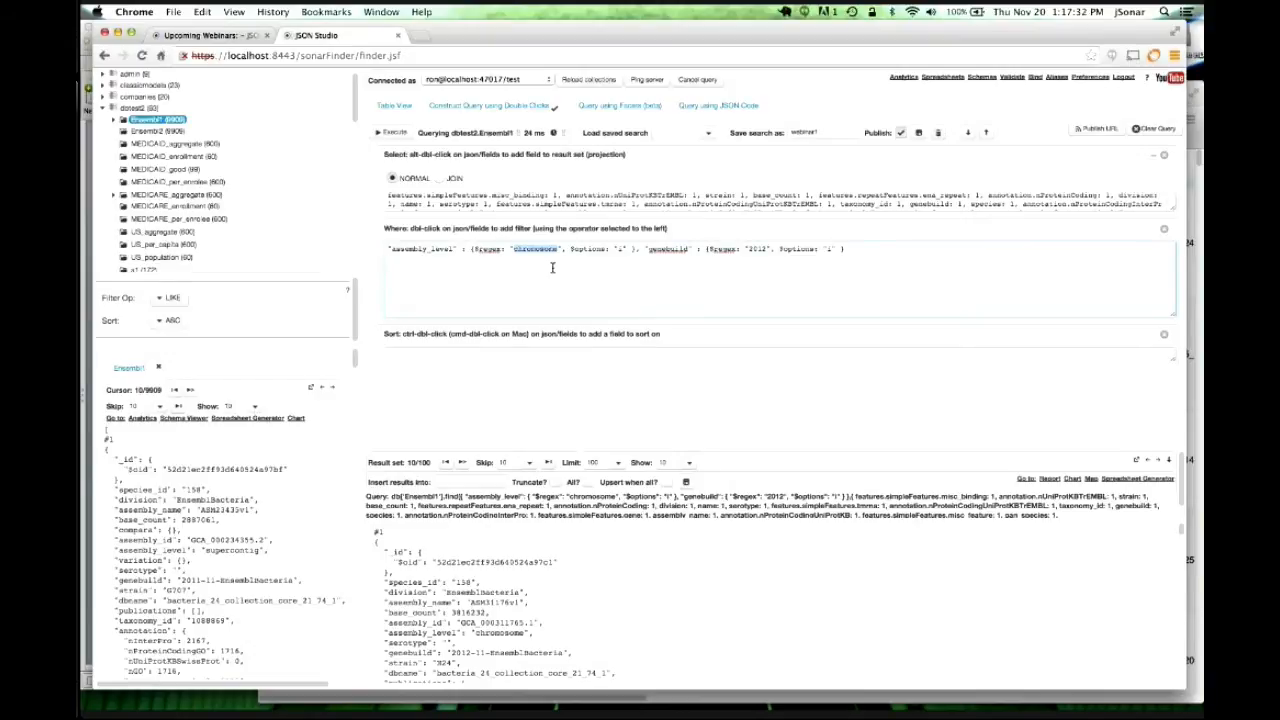
Make assembly_level match $$level and genebuild match $$build in the Where filter.
type("33")
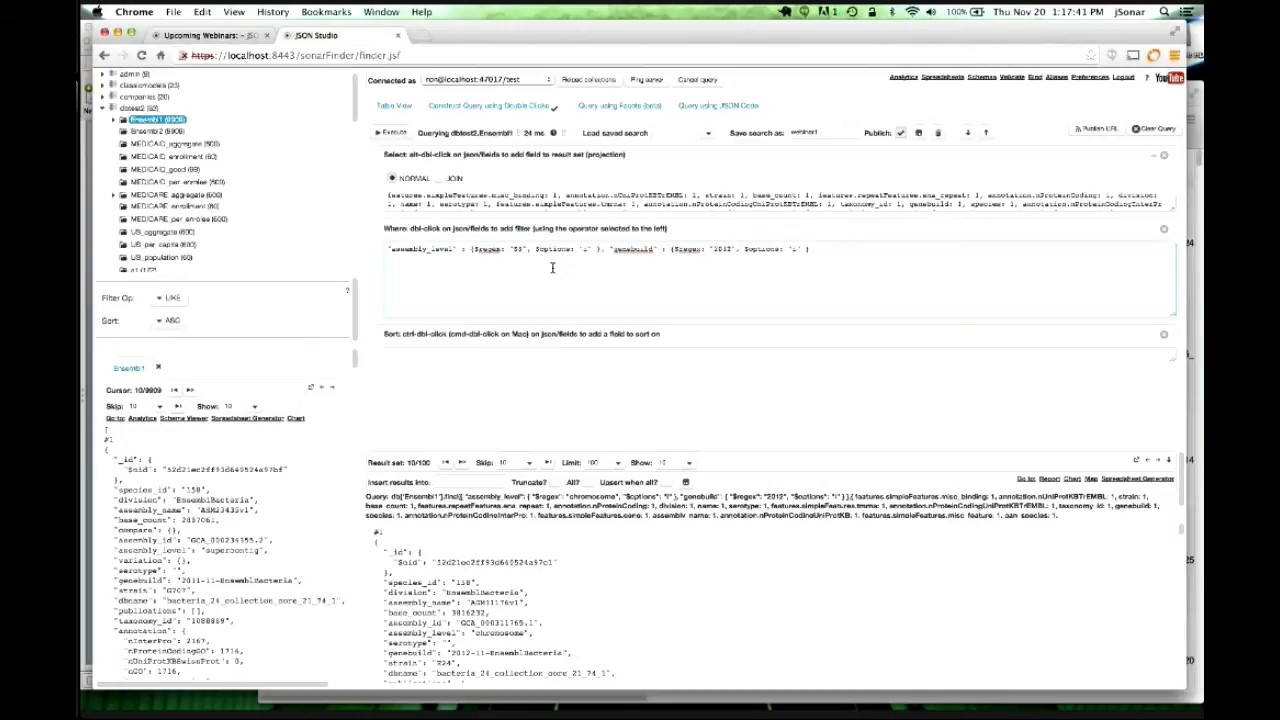
type("level")
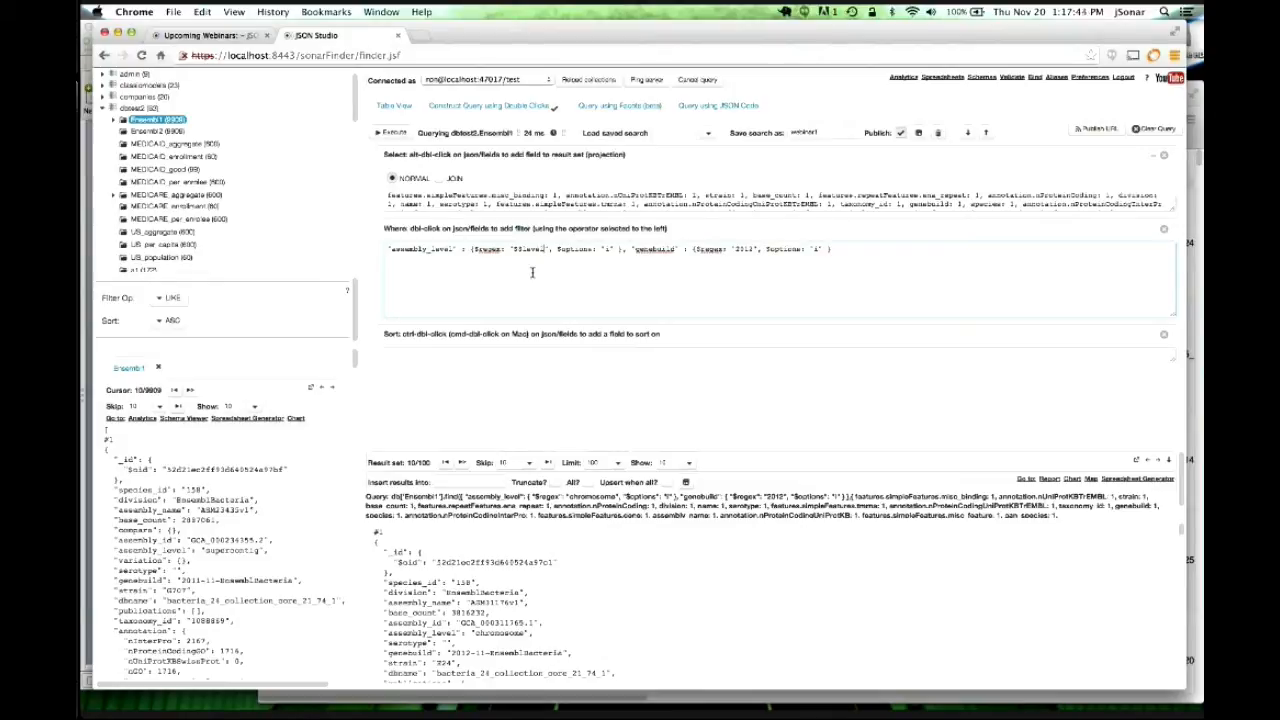
double_click(741, 249)
type("$$build")
Refresh the $$level/$$build query, save it as webinar1, and dismiss the Saved notice.
left_click(730, 232)
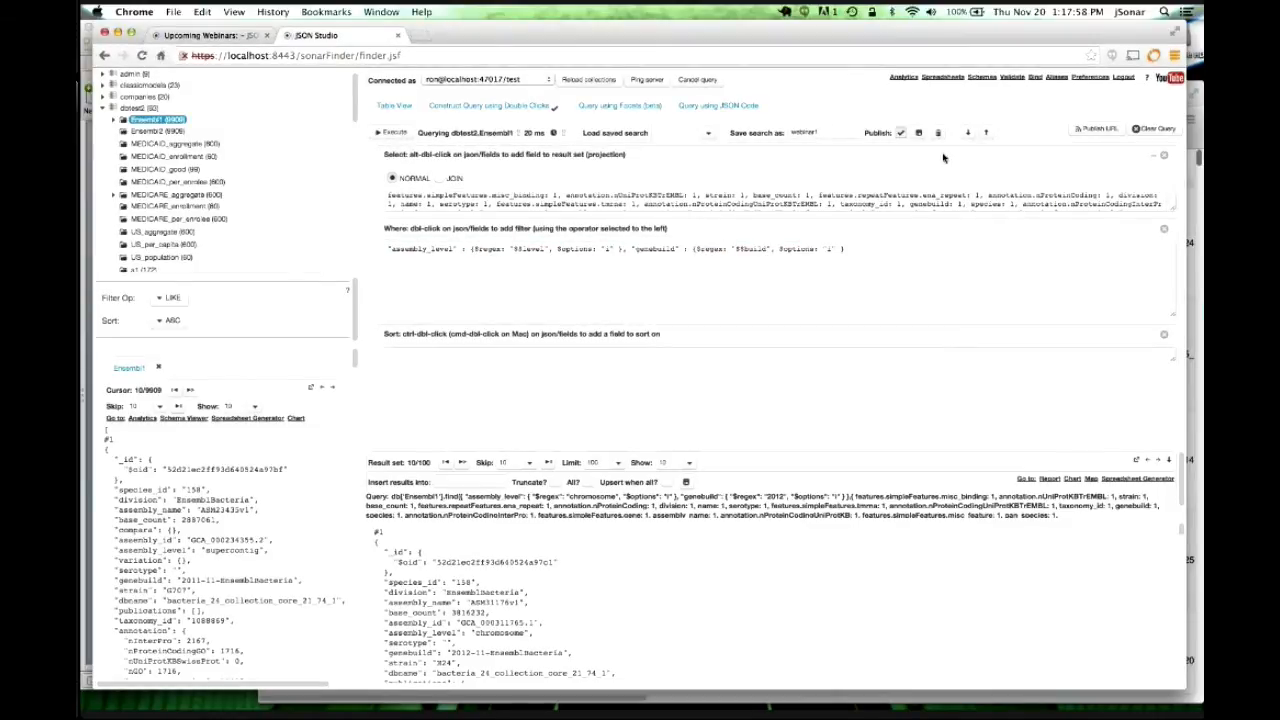
left_click(918, 132)
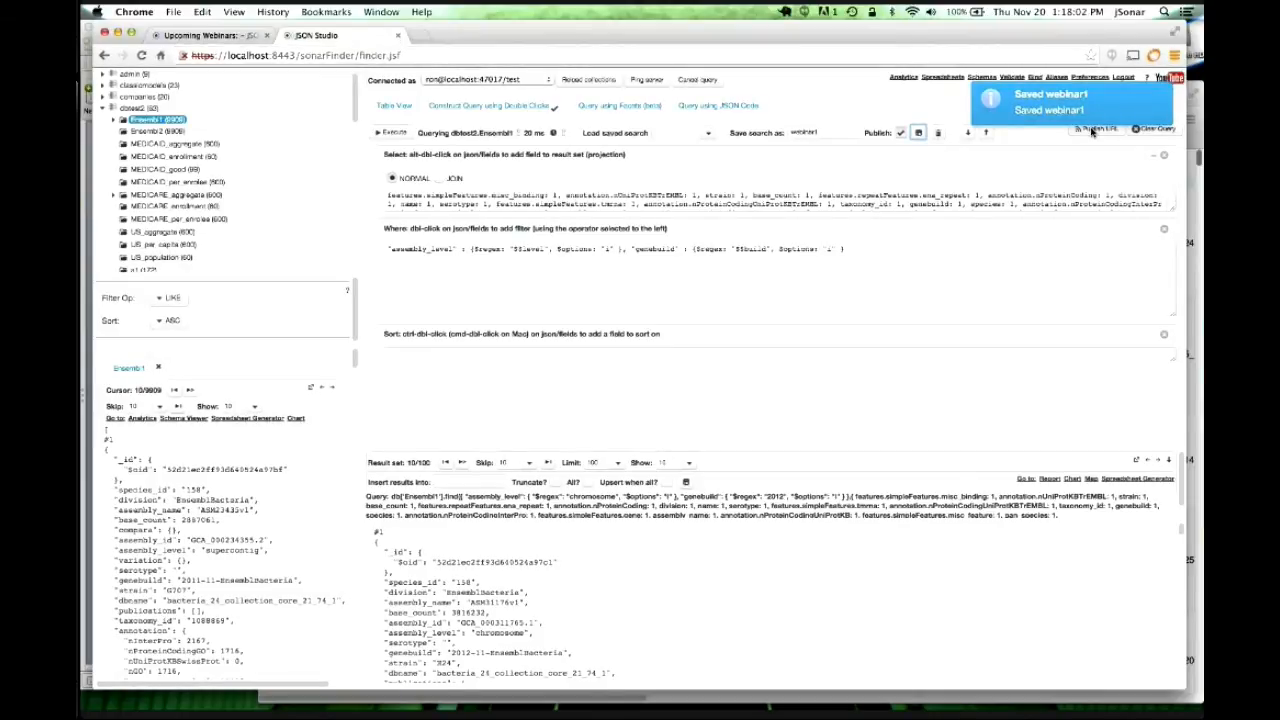
left_click(1168, 94)
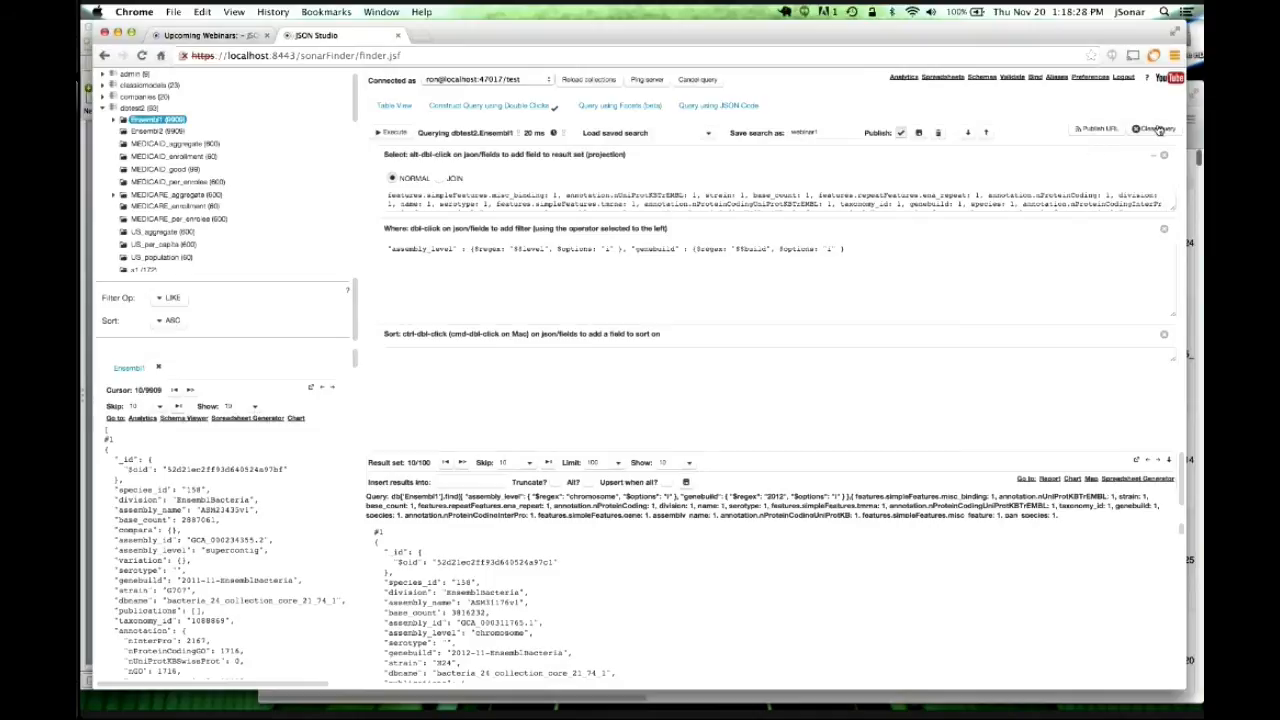
Open the Publish URL settings and review the level and build bind variables.
left_click(1097, 129)
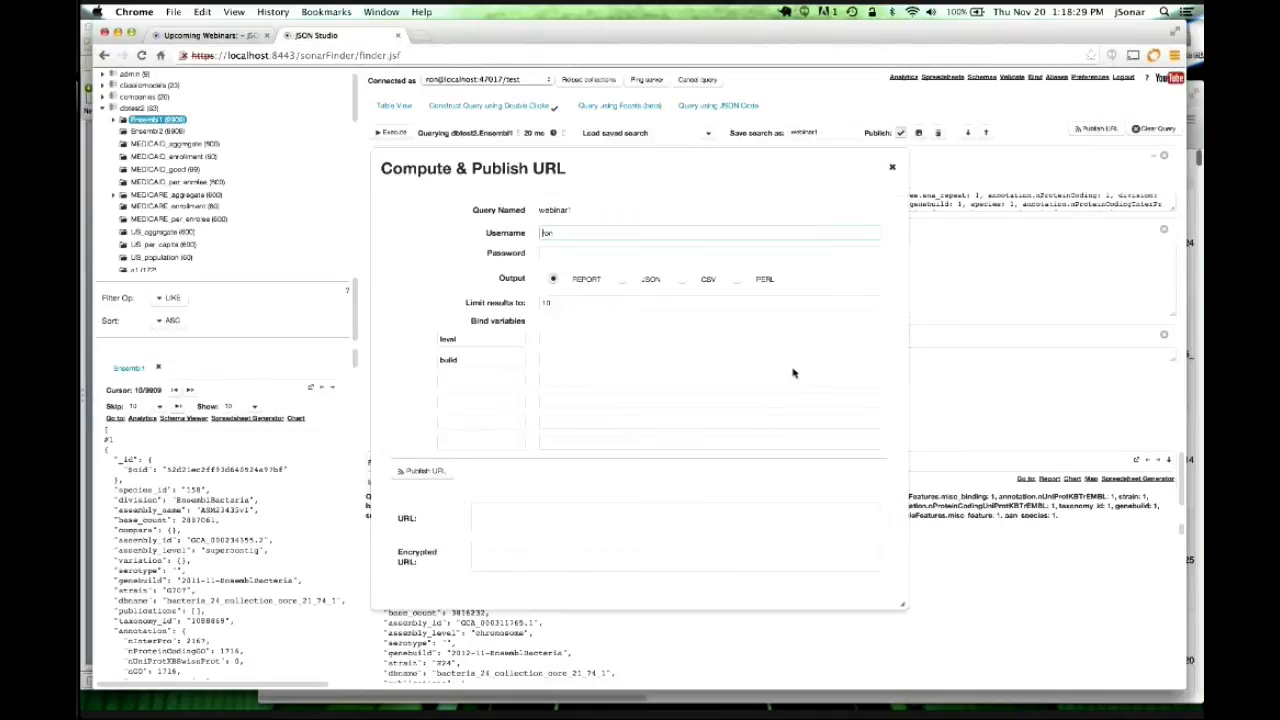
left_click(447, 343)
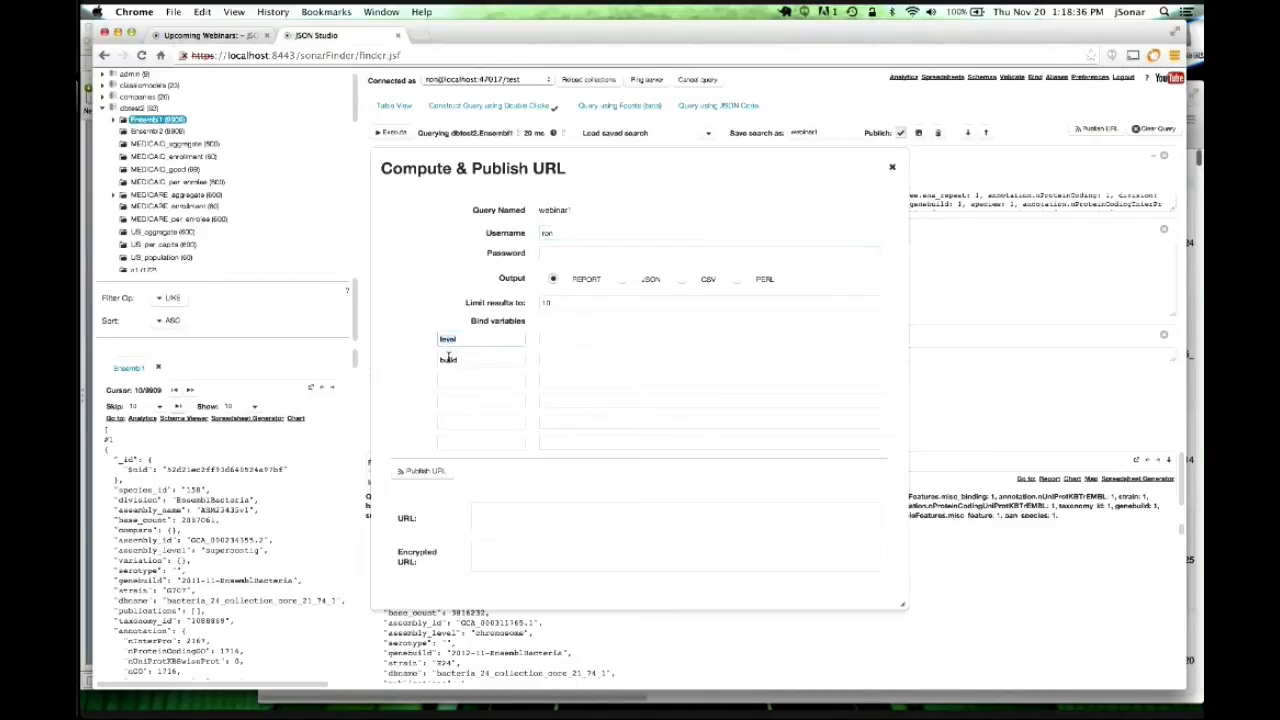
left_click(448, 359)
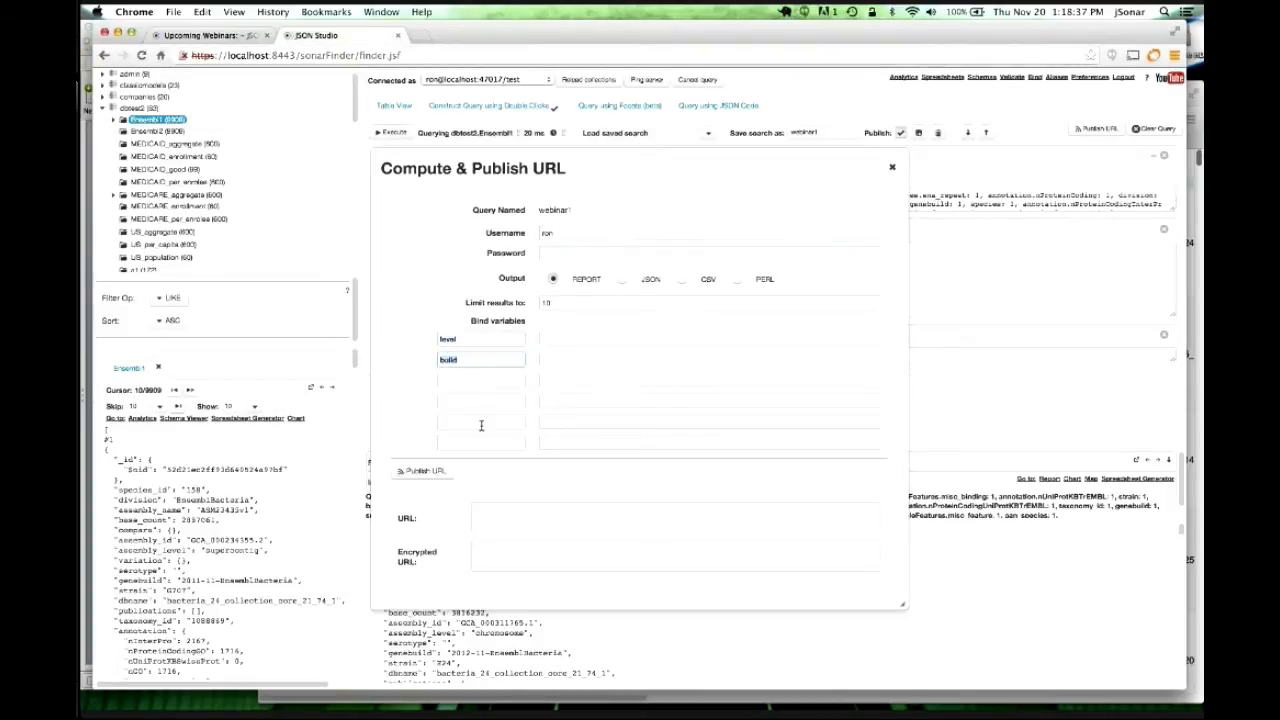
left_click(414, 358)
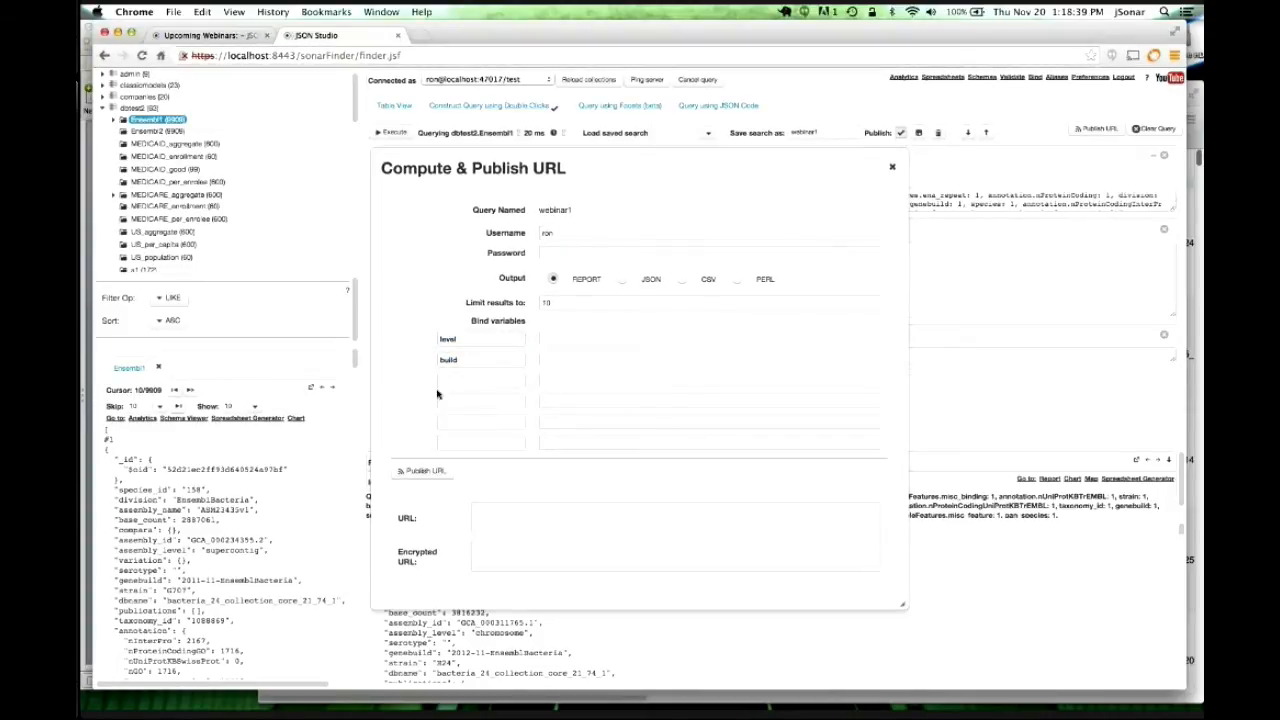
left_click(565, 337)
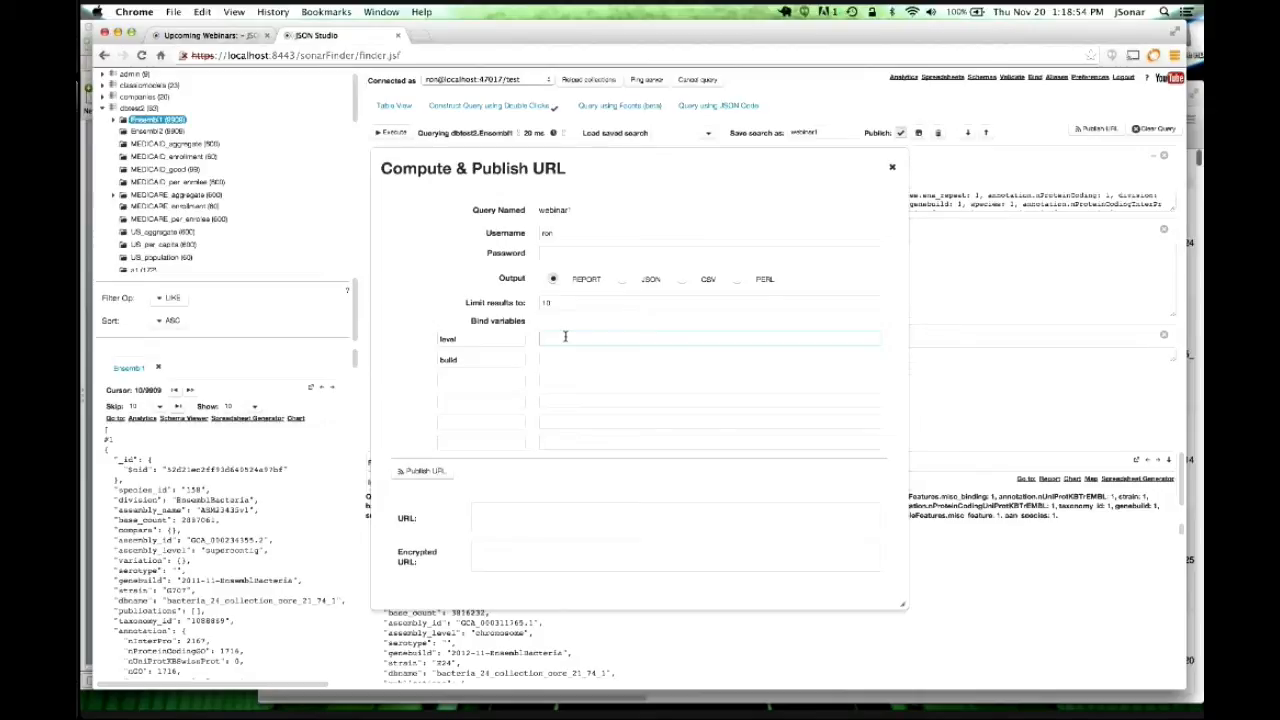
Remove the 10-result limit, generate the URLs, and select the whole encrypted URL.
left_click(540, 302)
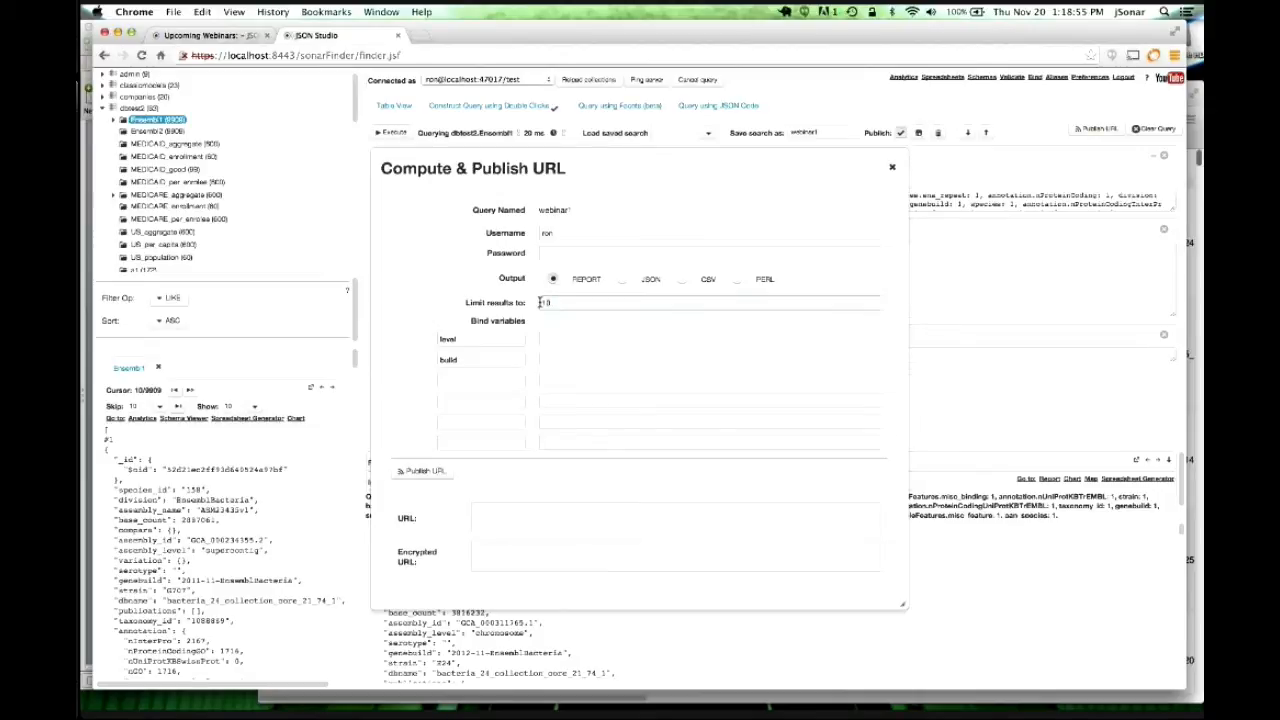
left_click_drag(540, 302, 550, 301)
key("BackSpace")
left_click(551, 254)
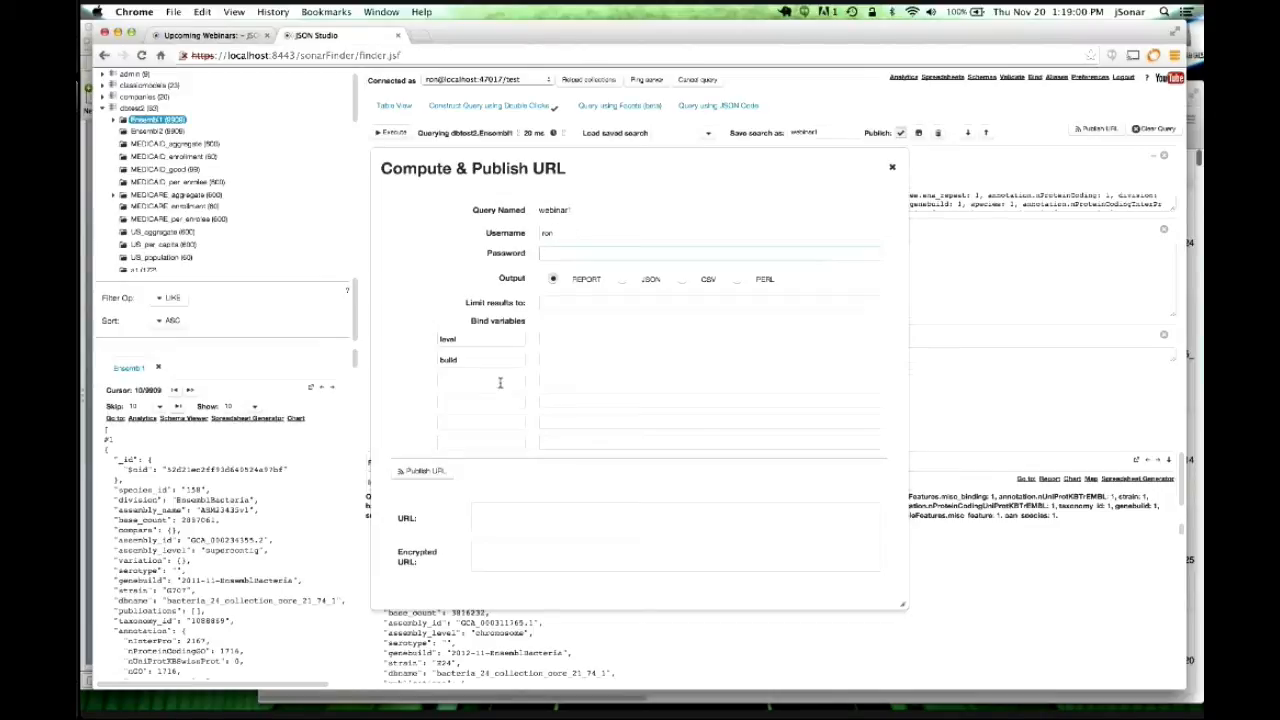
left_click(415, 472)
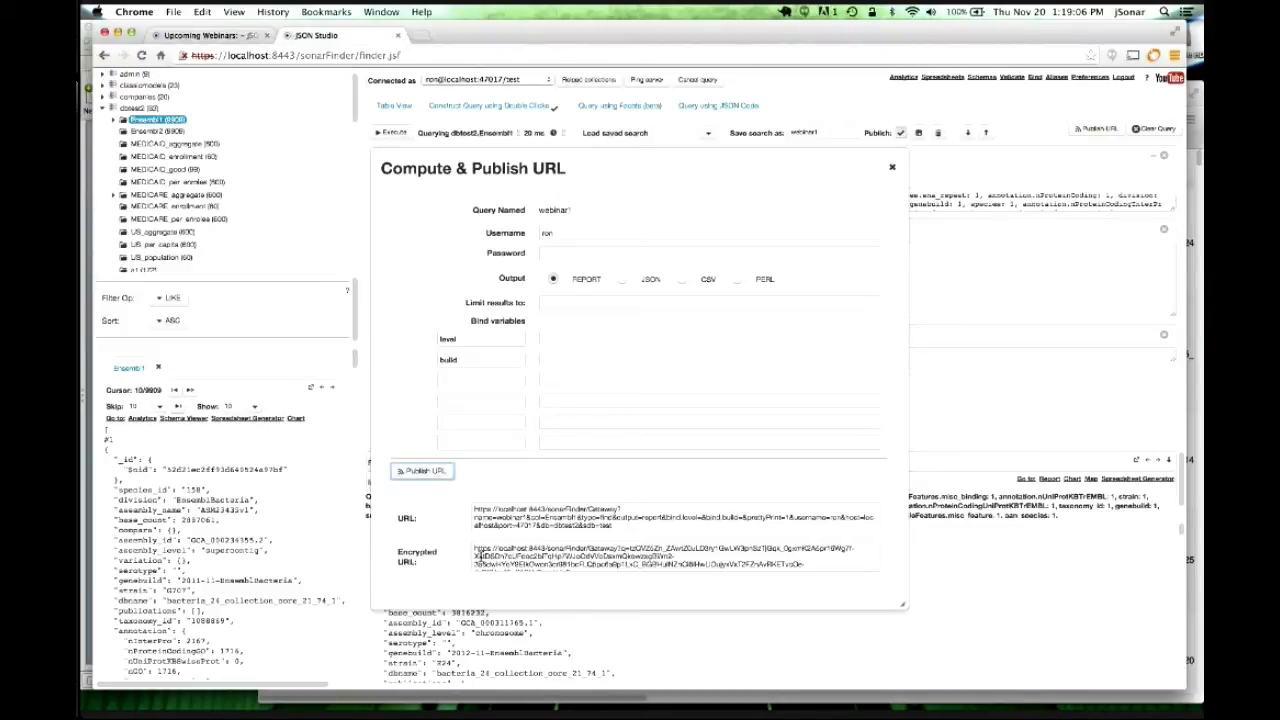
left_click(470, 552)
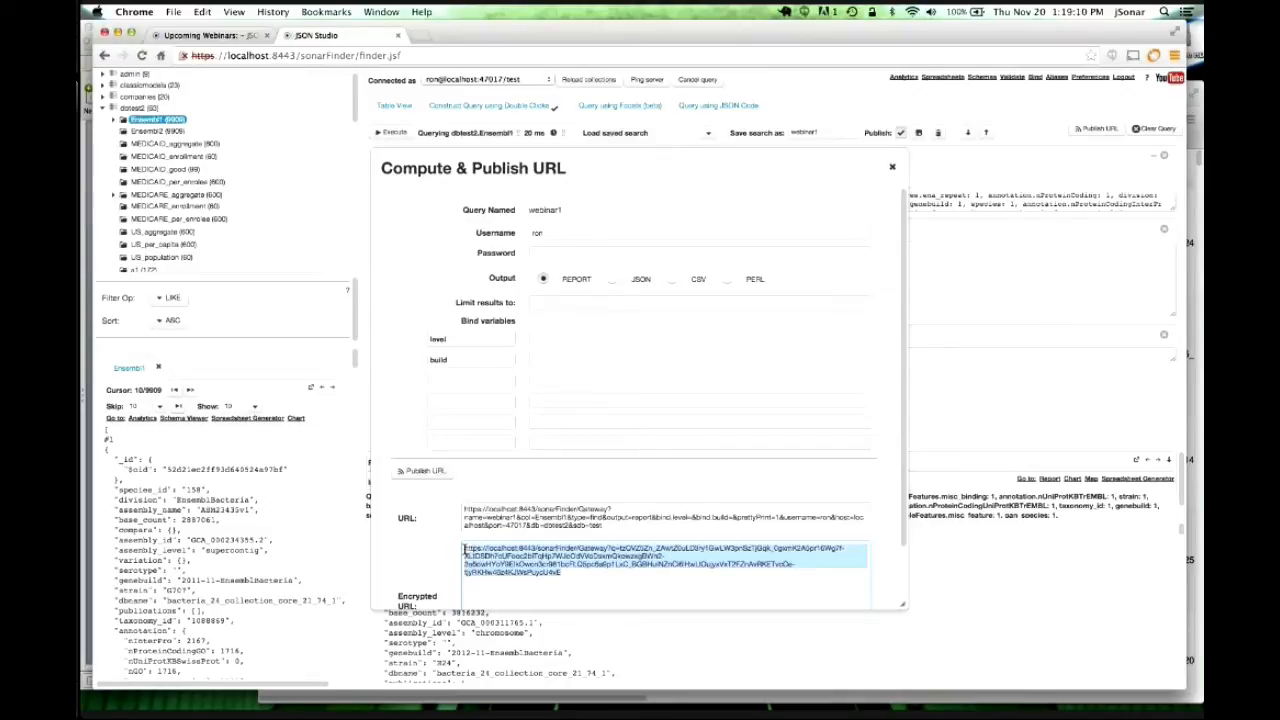
left_click_drag(463, 550, 597, 580)
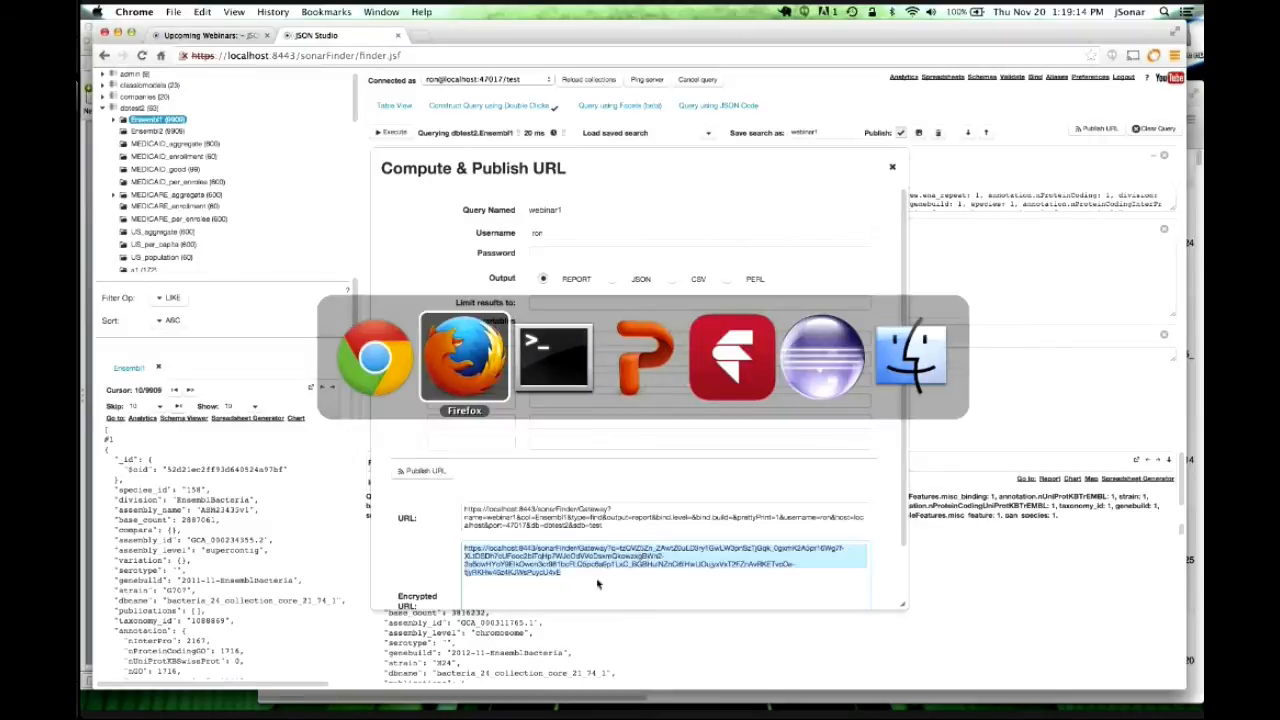
Paste the encrypted URL into Firefox's address bar and load it.
left_click(715, 120)
key("super+v")
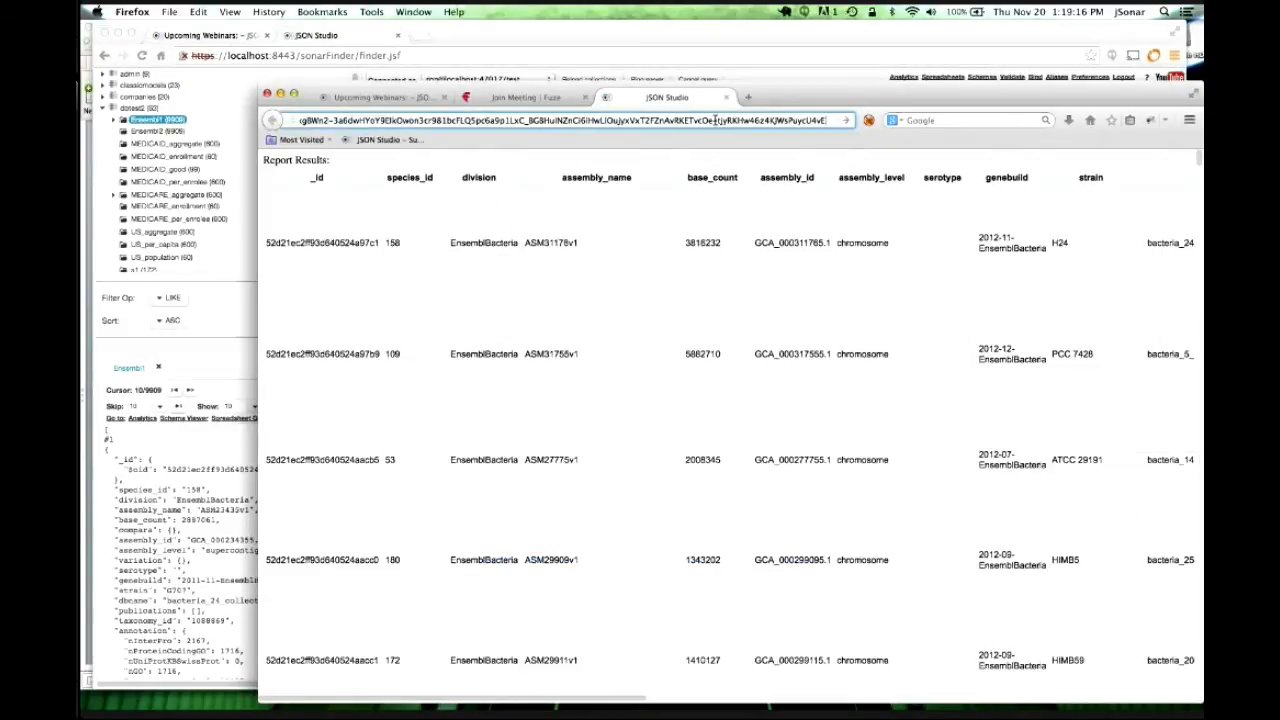
key("Return")
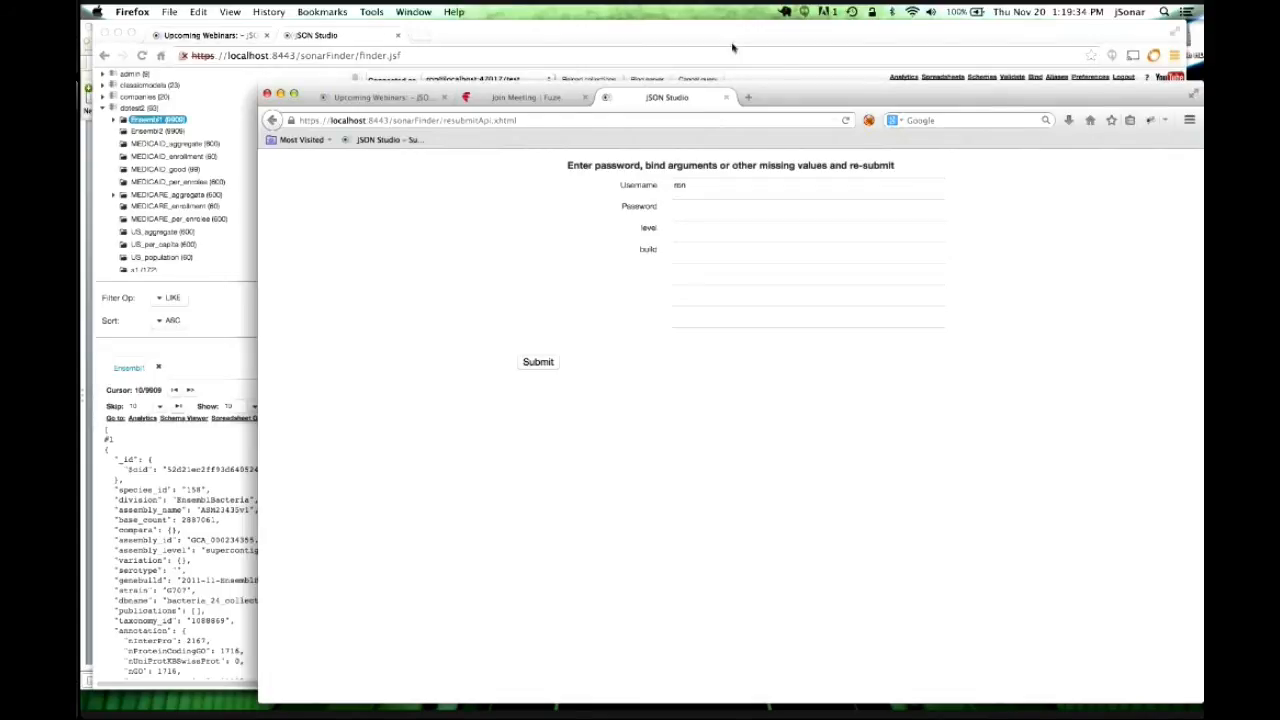
Submit the form with level 'supercont', build 2012 and the account password.
left_click(694, 228)
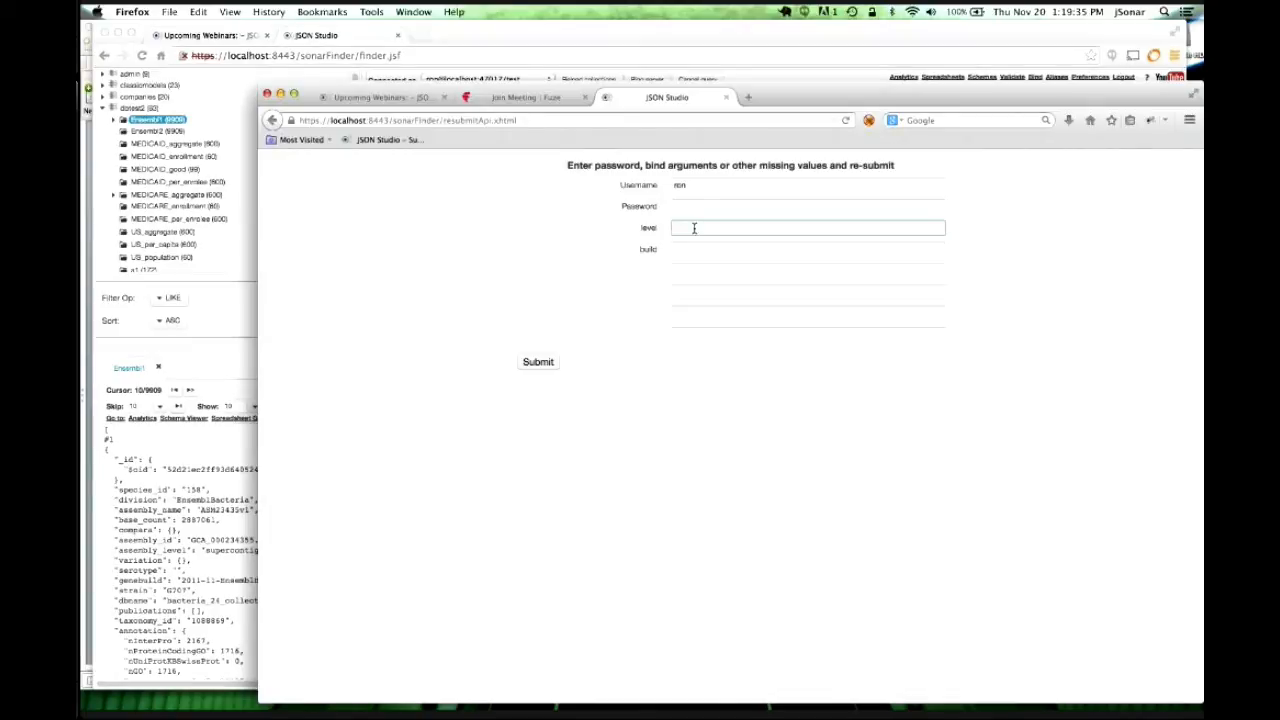
type("supercont")
left_click(689, 248)
type("2012")
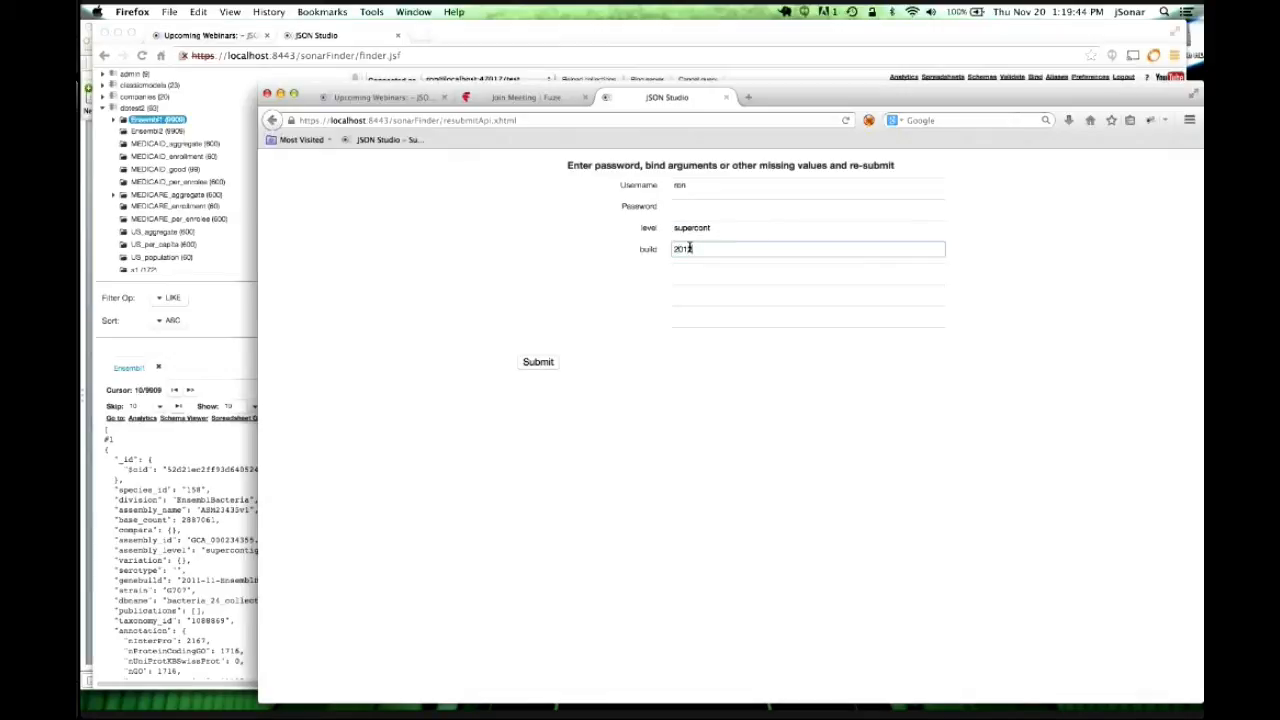
left_click(691, 205)
type("•••")
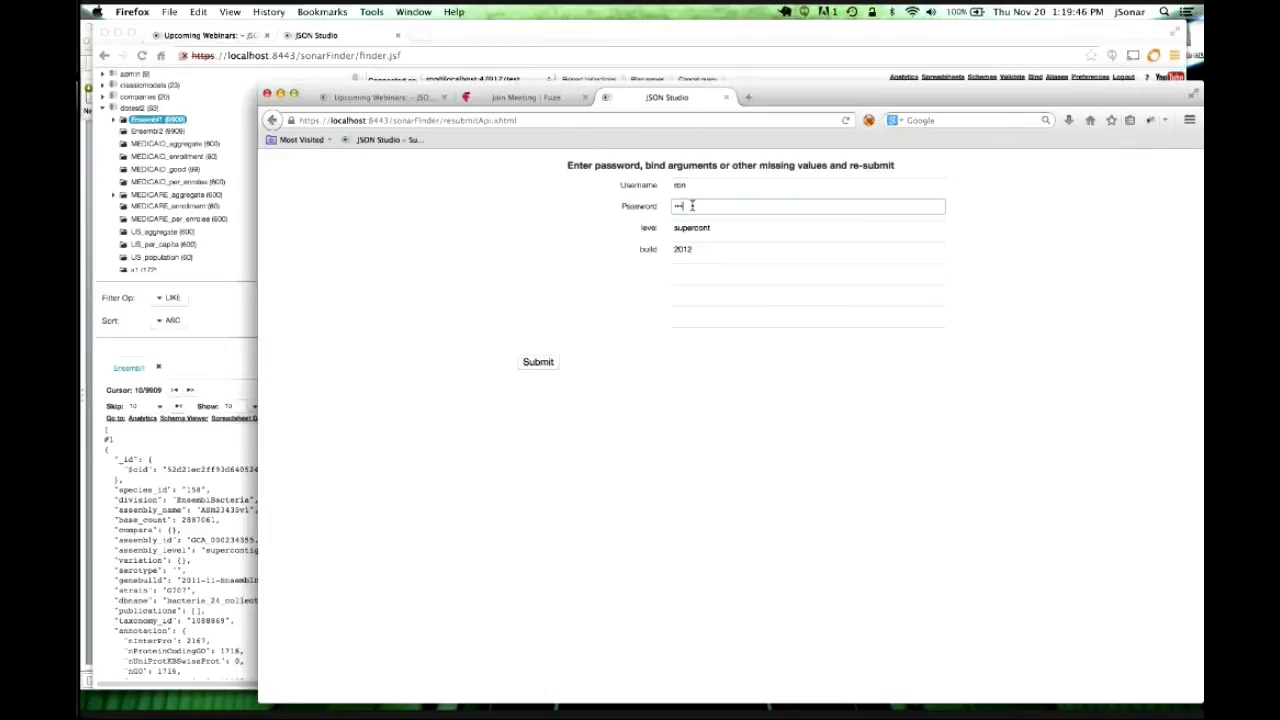
left_click(529, 368)
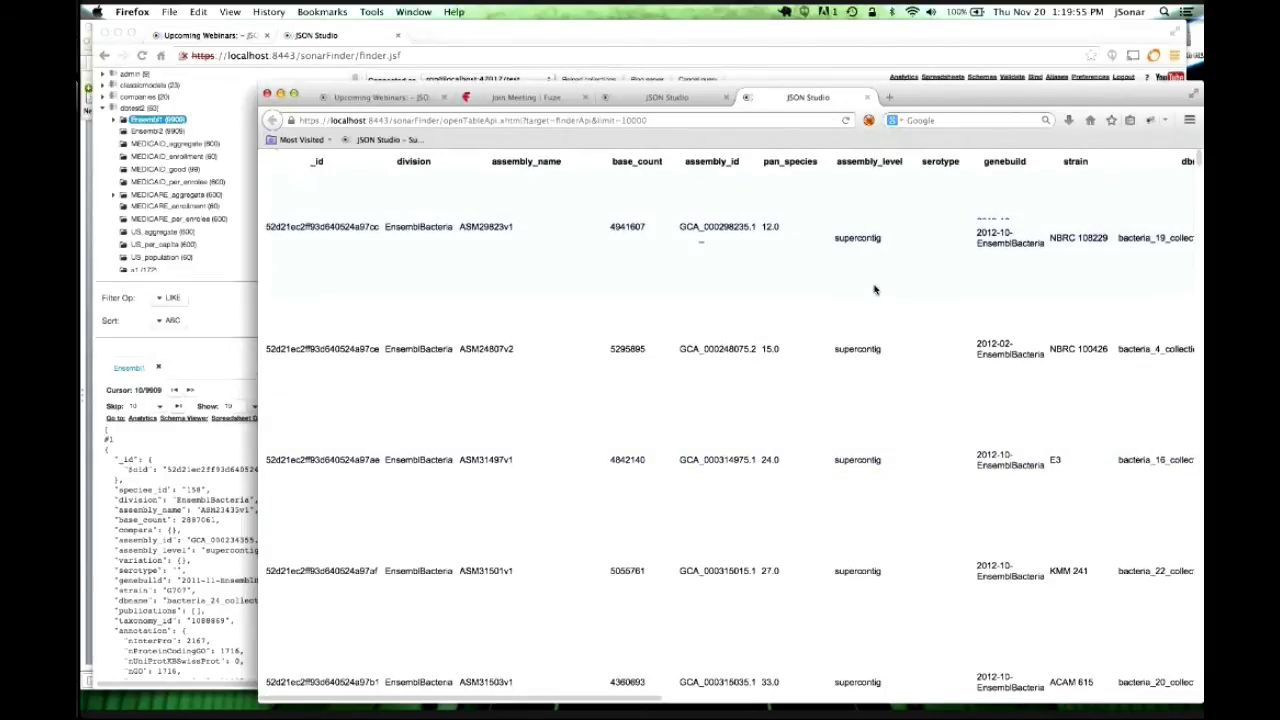
Scroll the supercontig report, then replace its address with the copied encrypted Gateway URL.
scroll(874, 290, "down", 3)
scroll(874, 290, "up", 3)
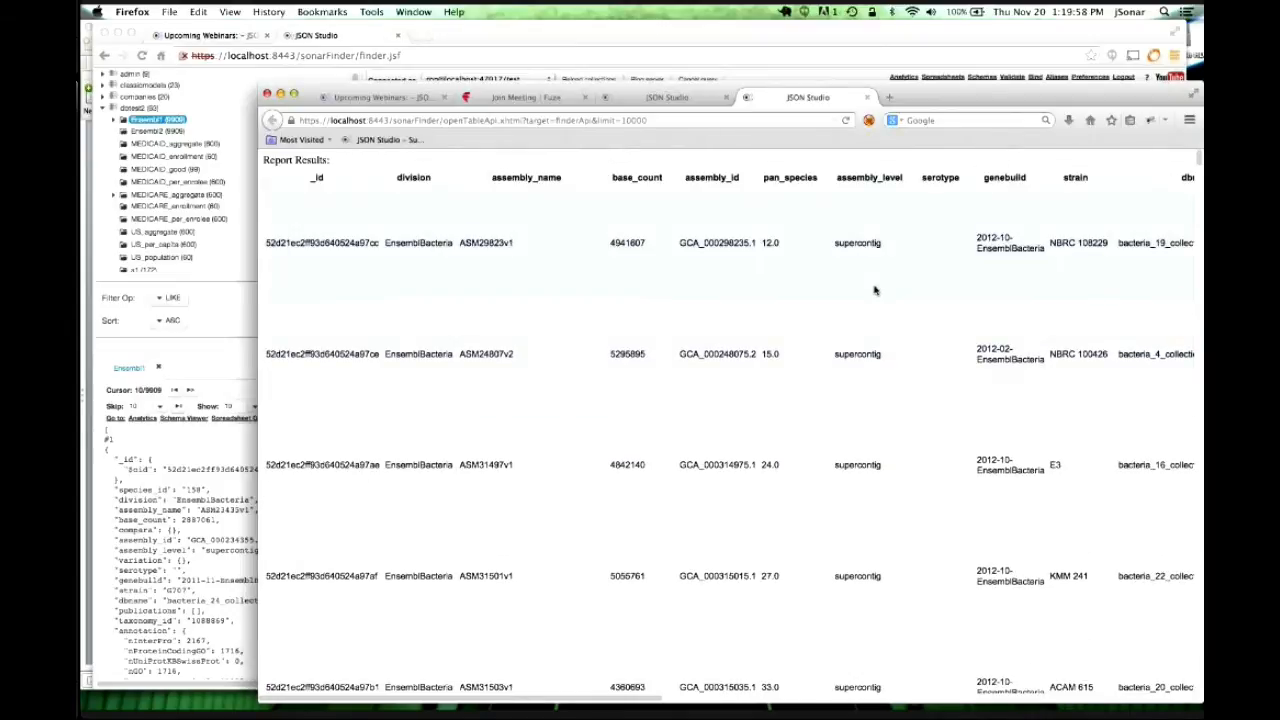
left_click(730, 120)
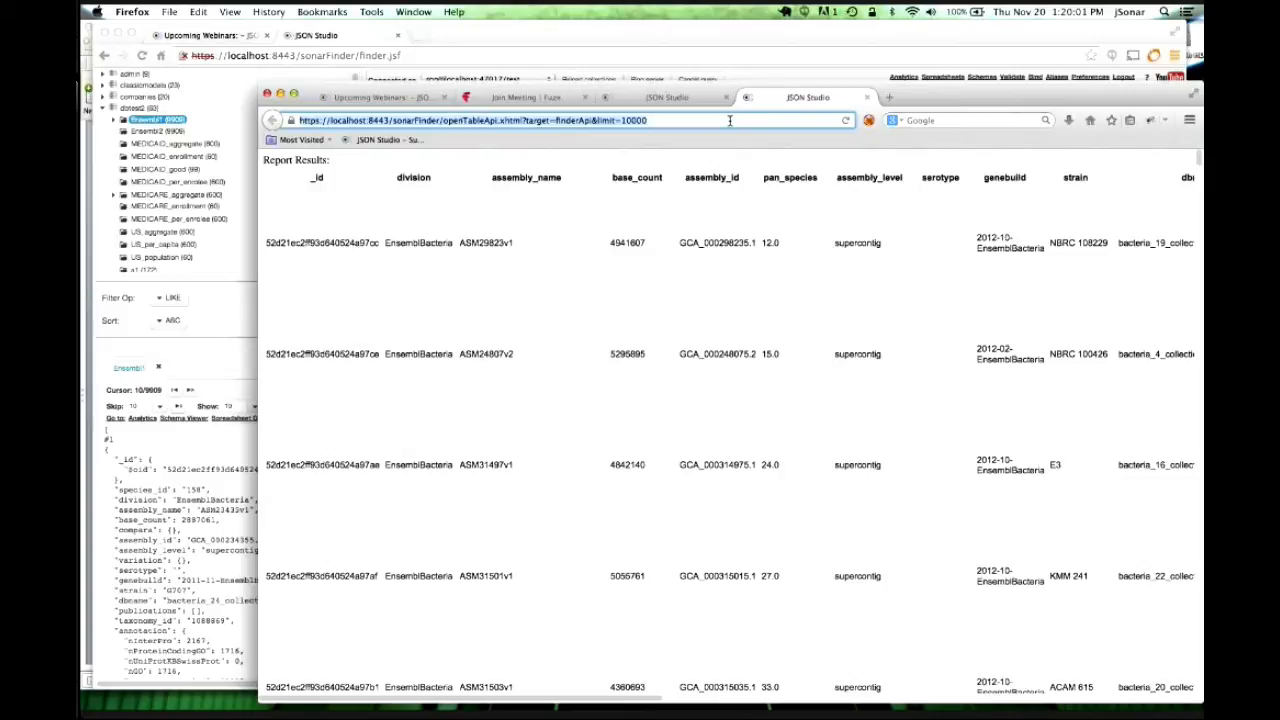
key("super+v")
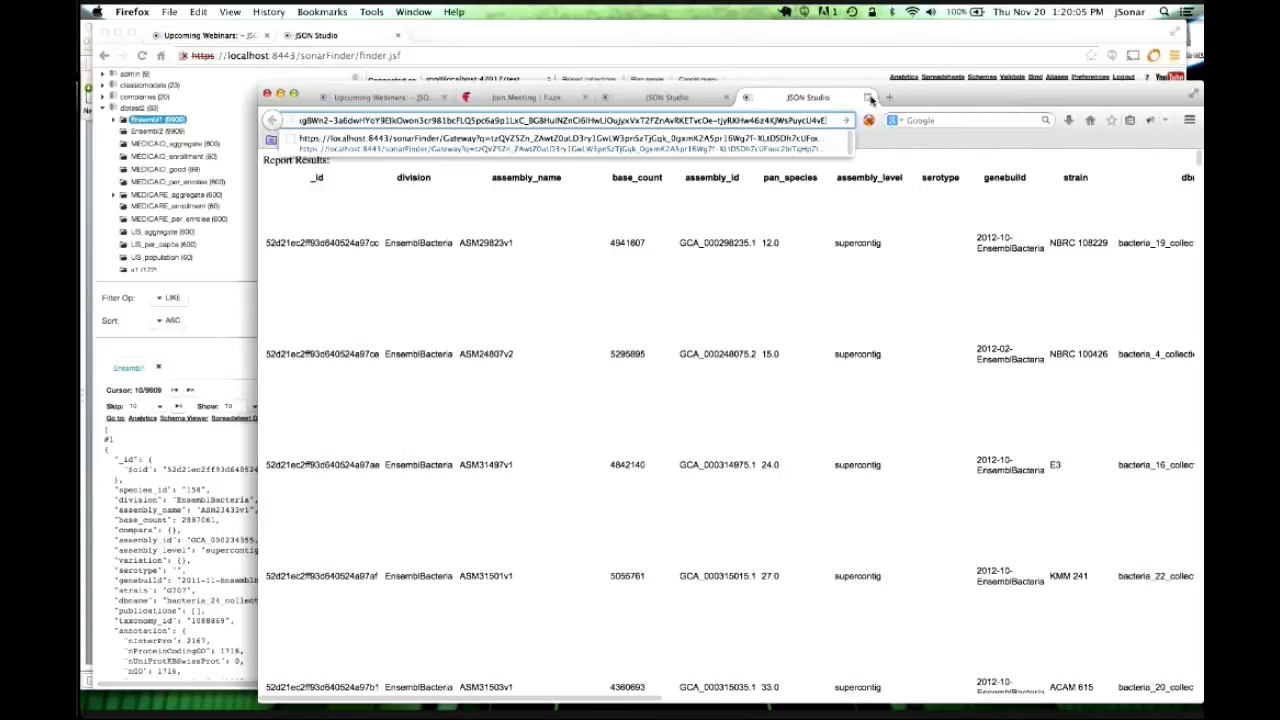
Close the old tabs and load the encrypted query URL in a fresh tab.
left_click(869, 98)
left_click(727, 99)
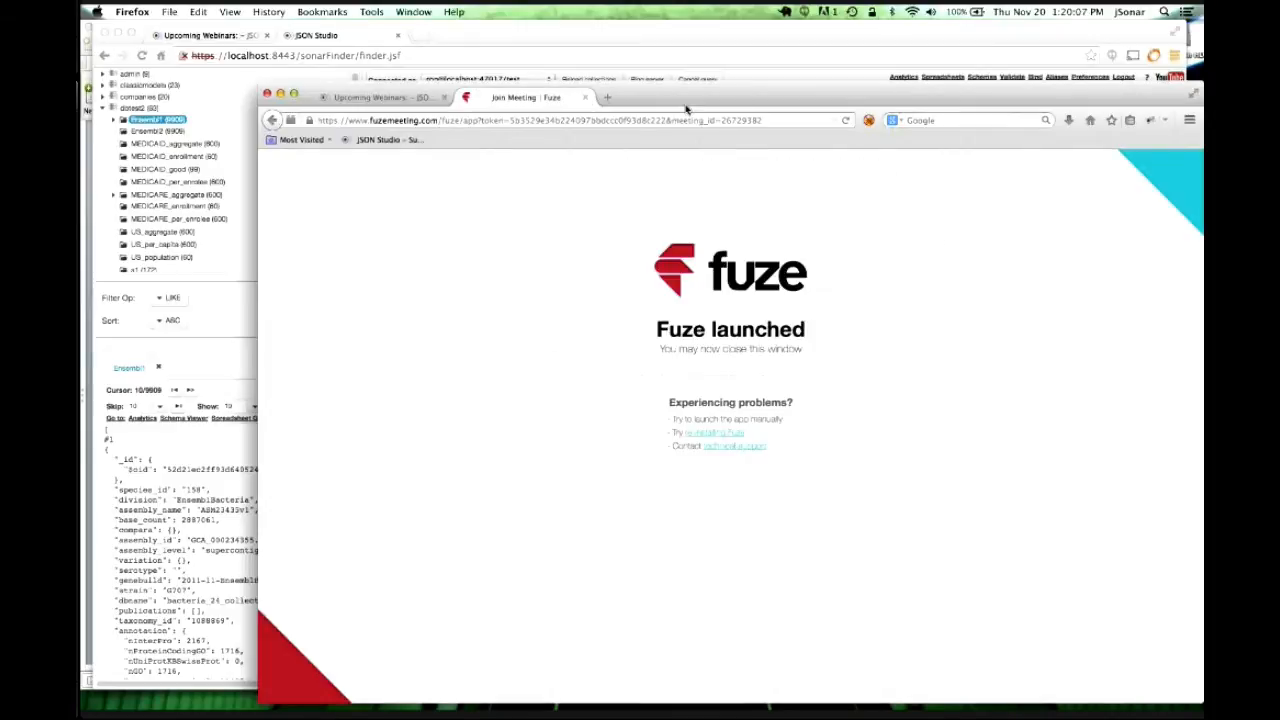
left_click(606, 97)
key("super+v")
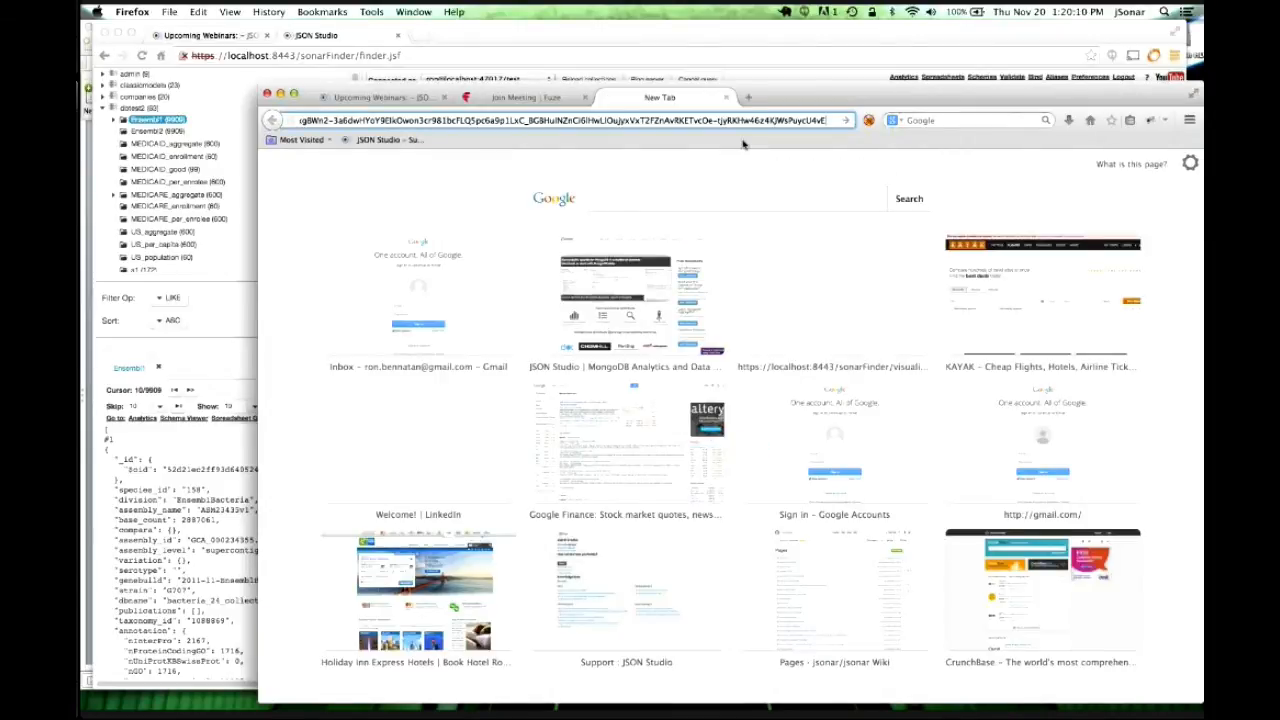
key("Return")
Submit the form with the account password, level 's' and build 2012.
left_click(715, 206)
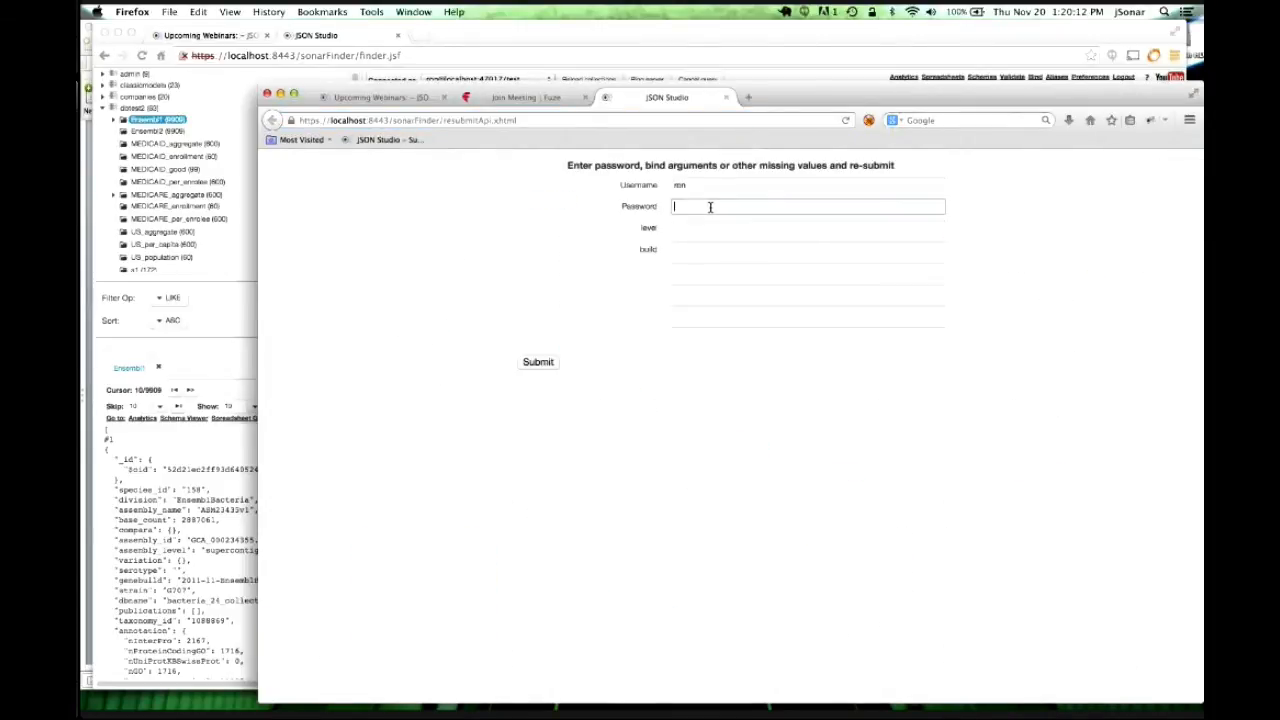
key("Tab")
type("s")
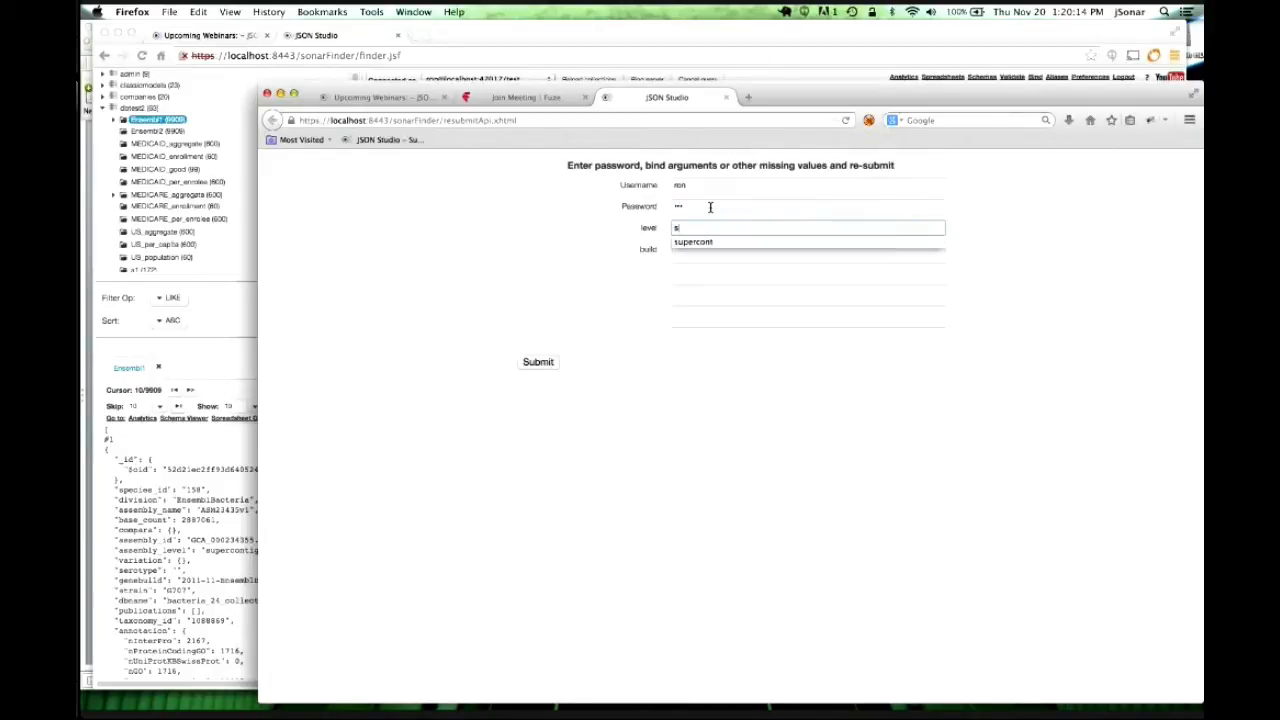
key("Tab")
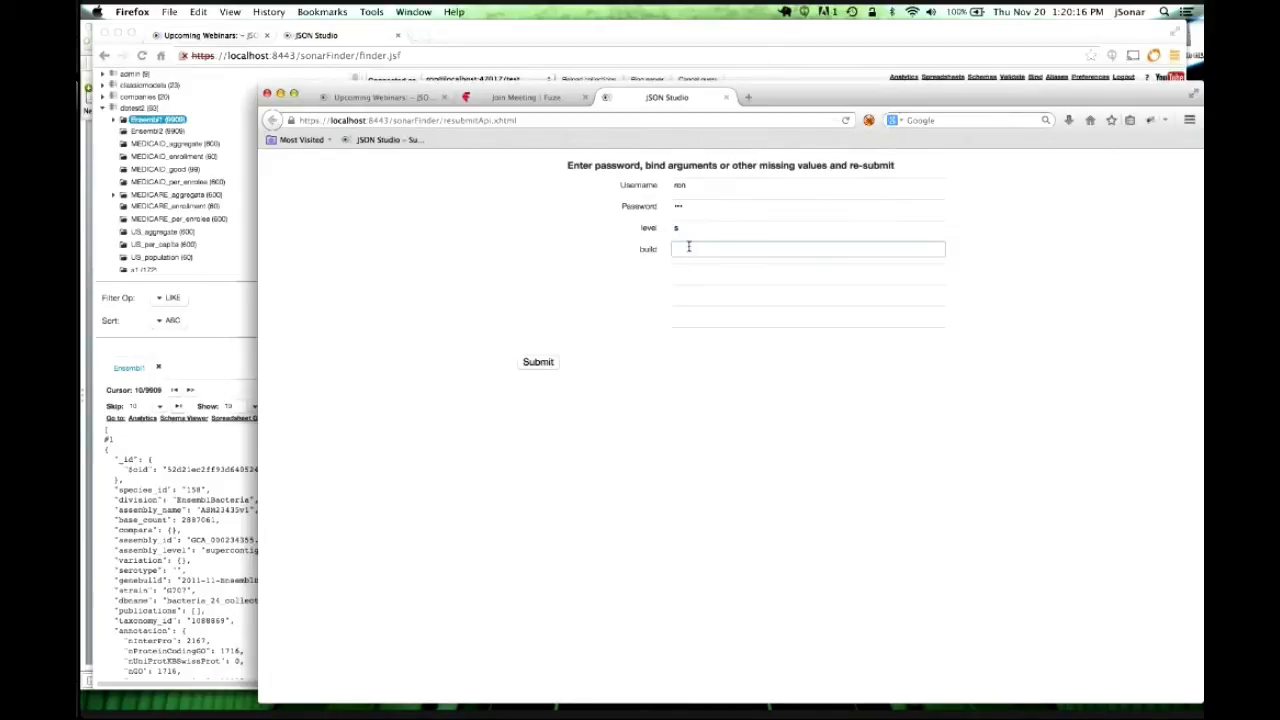
type("2012")
left_click(550, 365)
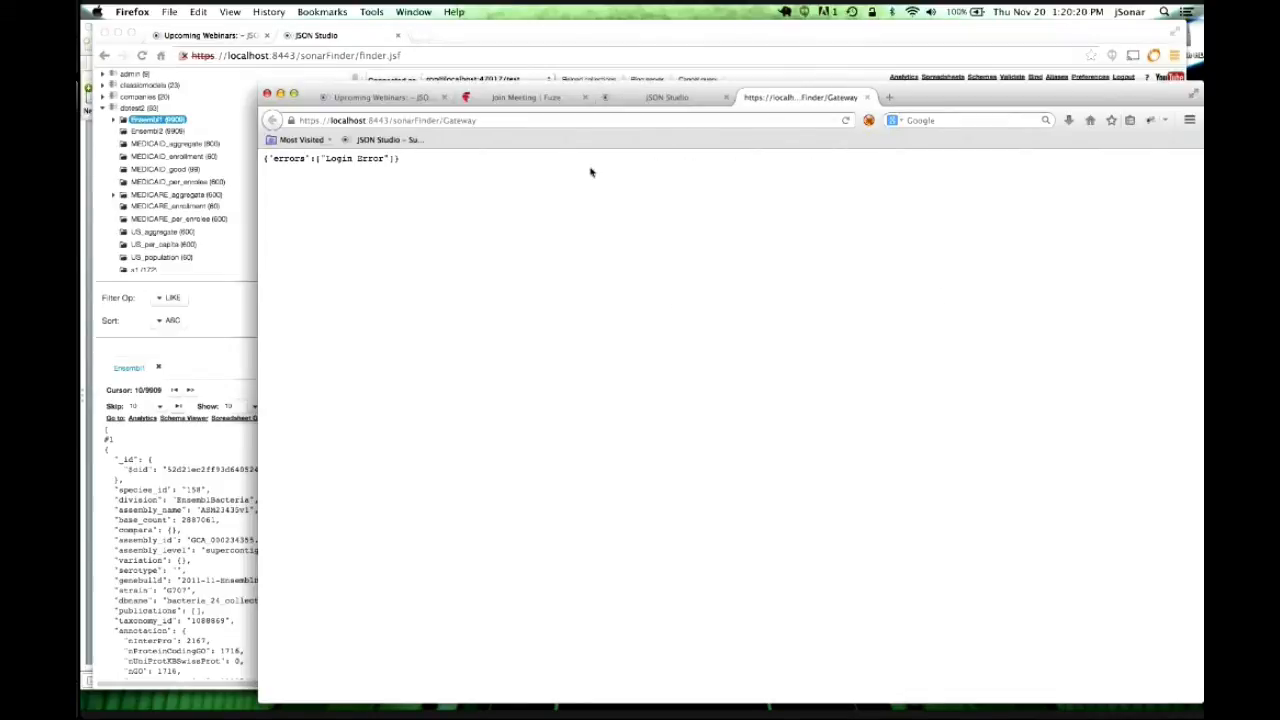
Recover from the login error and resubmit the form to run the report.
left_click(638, 100)
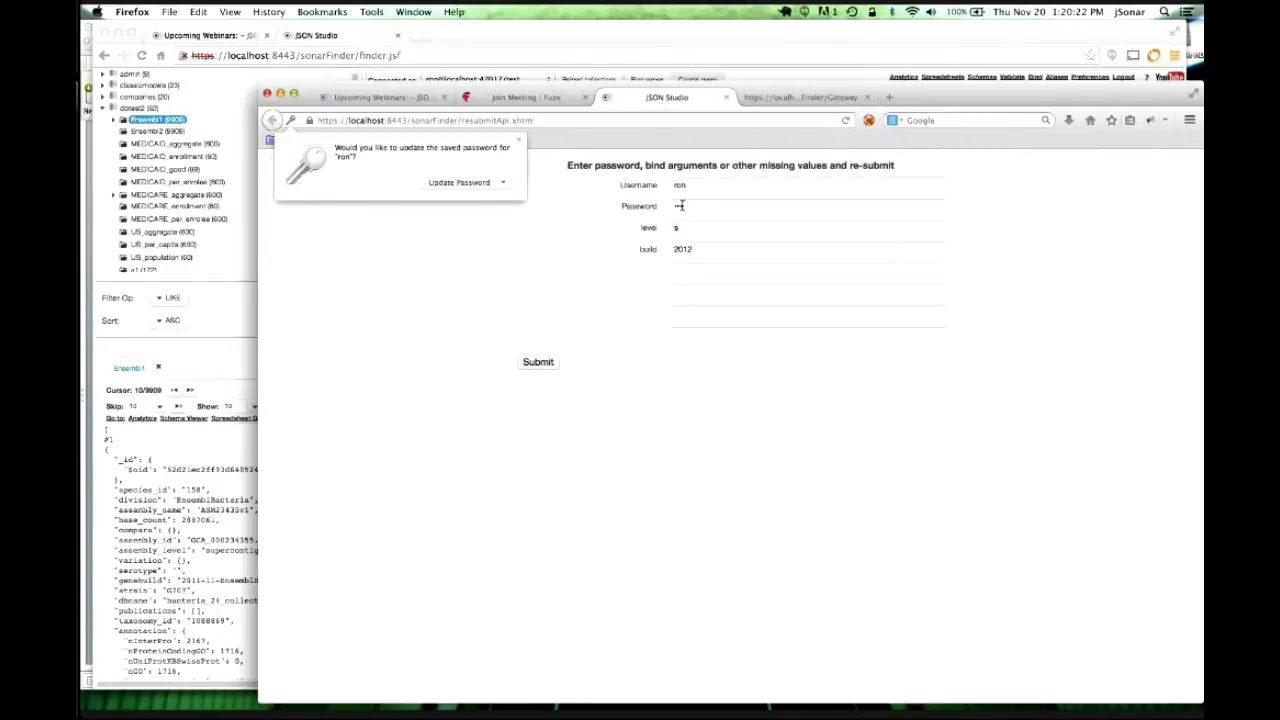
left_click(519, 141)
left_click(639, 208)
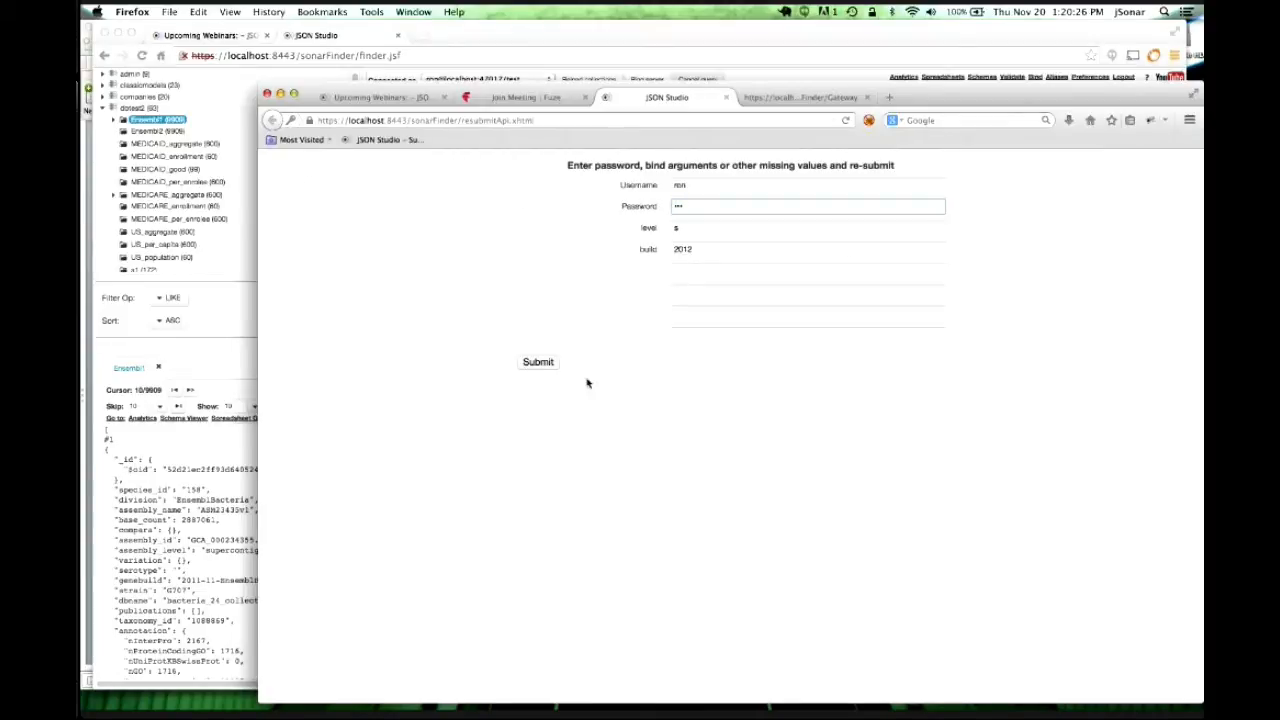
left_click(543, 366)
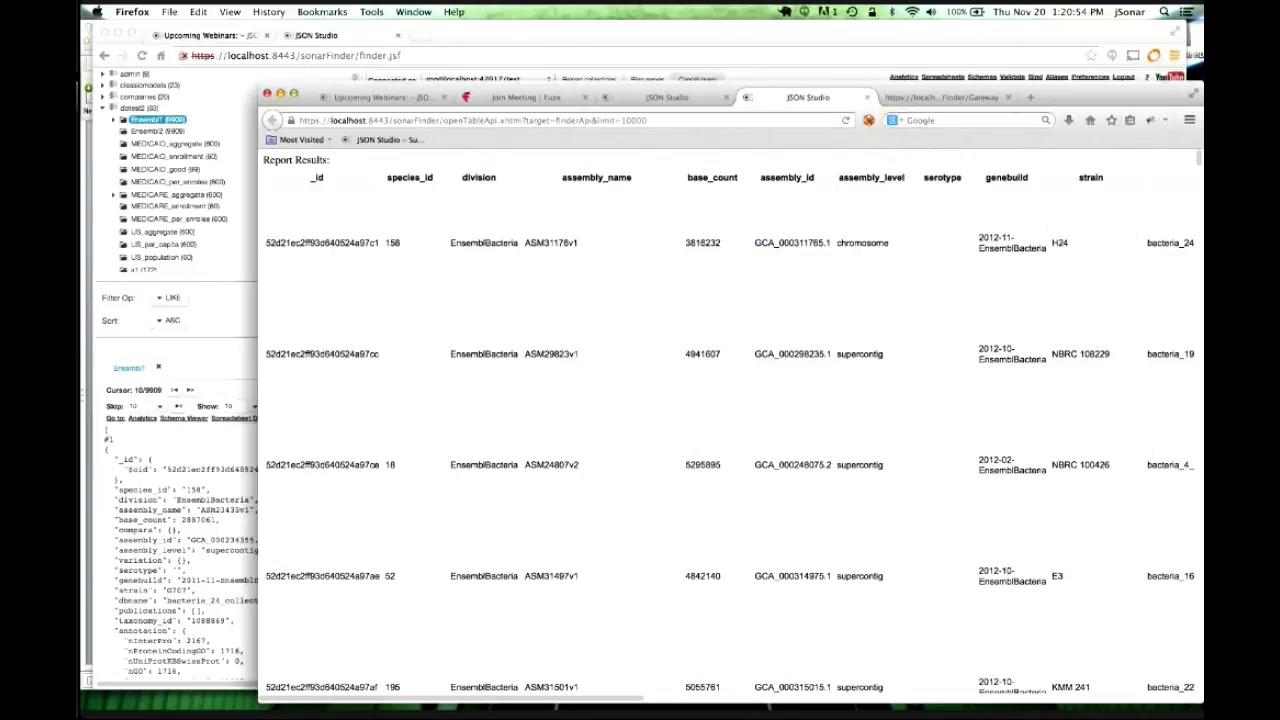
mouse_move(543, 690)
Advance the webinar deck from Today's Focus to slide 4, JSON Studio / Gateway Architecture, then switch to Terminal.
key("super+Tab")
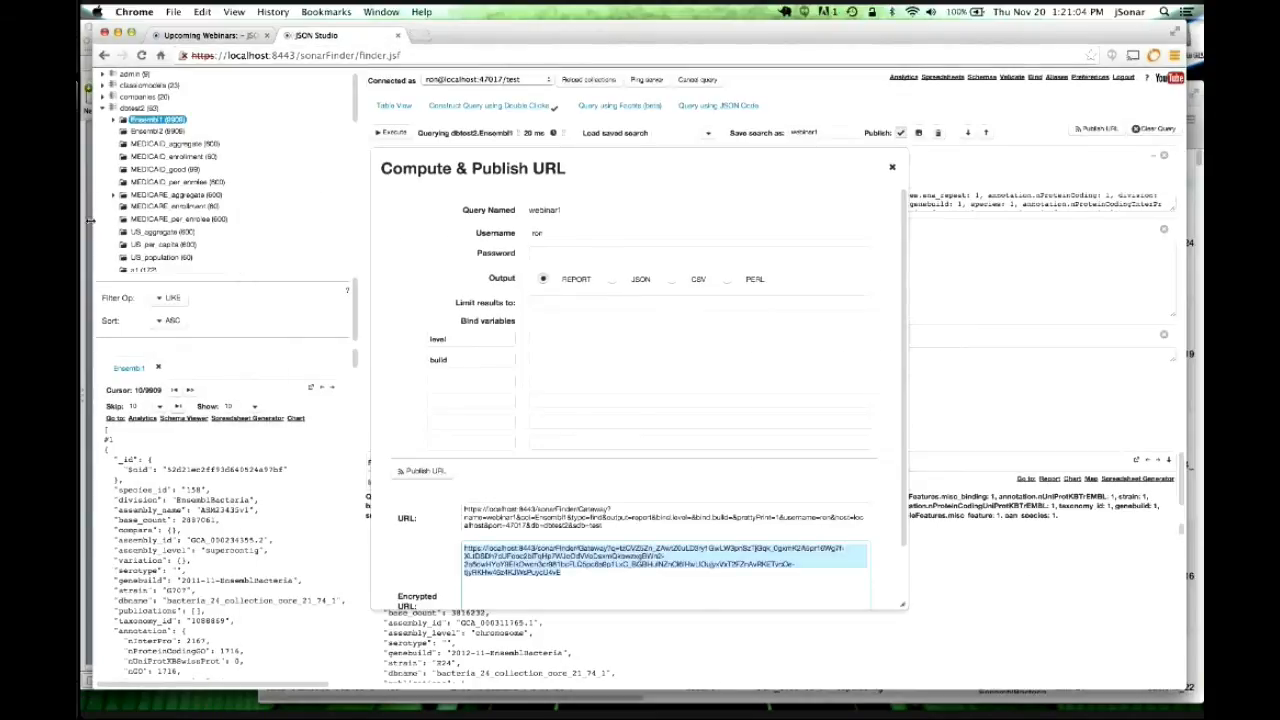
key("super+Tab")
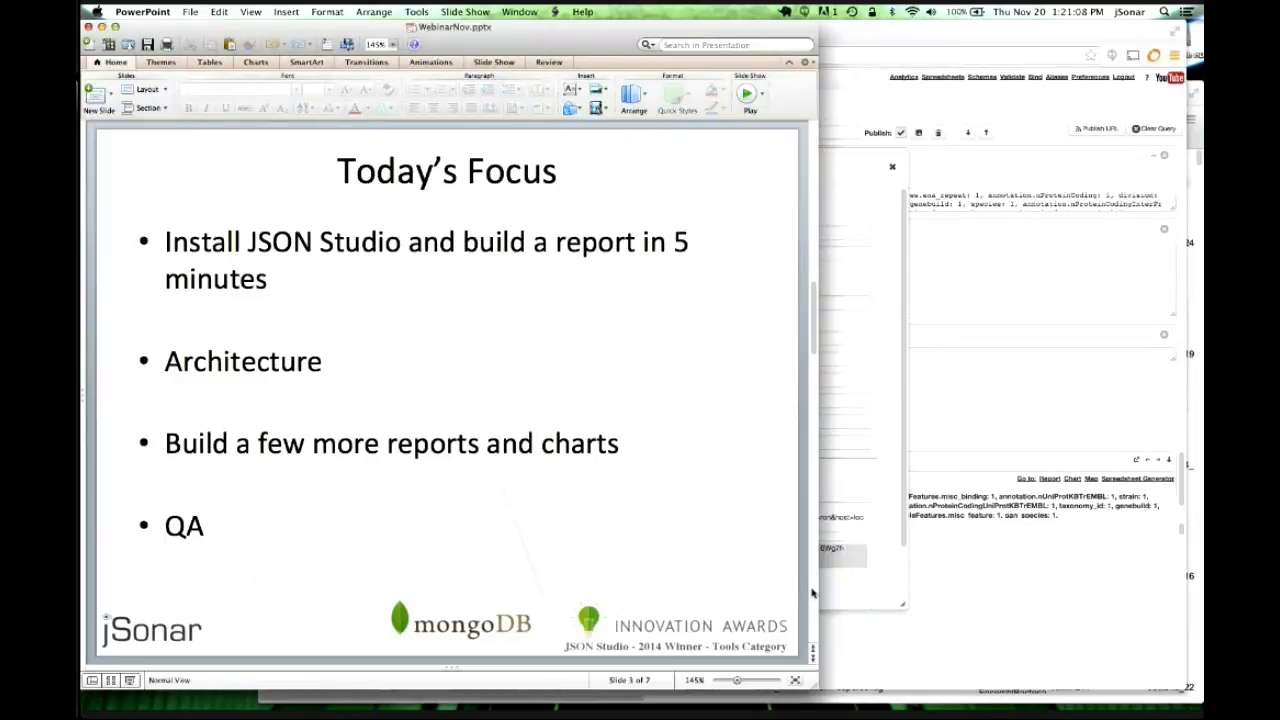
scroll(812, 593, "down", 1)
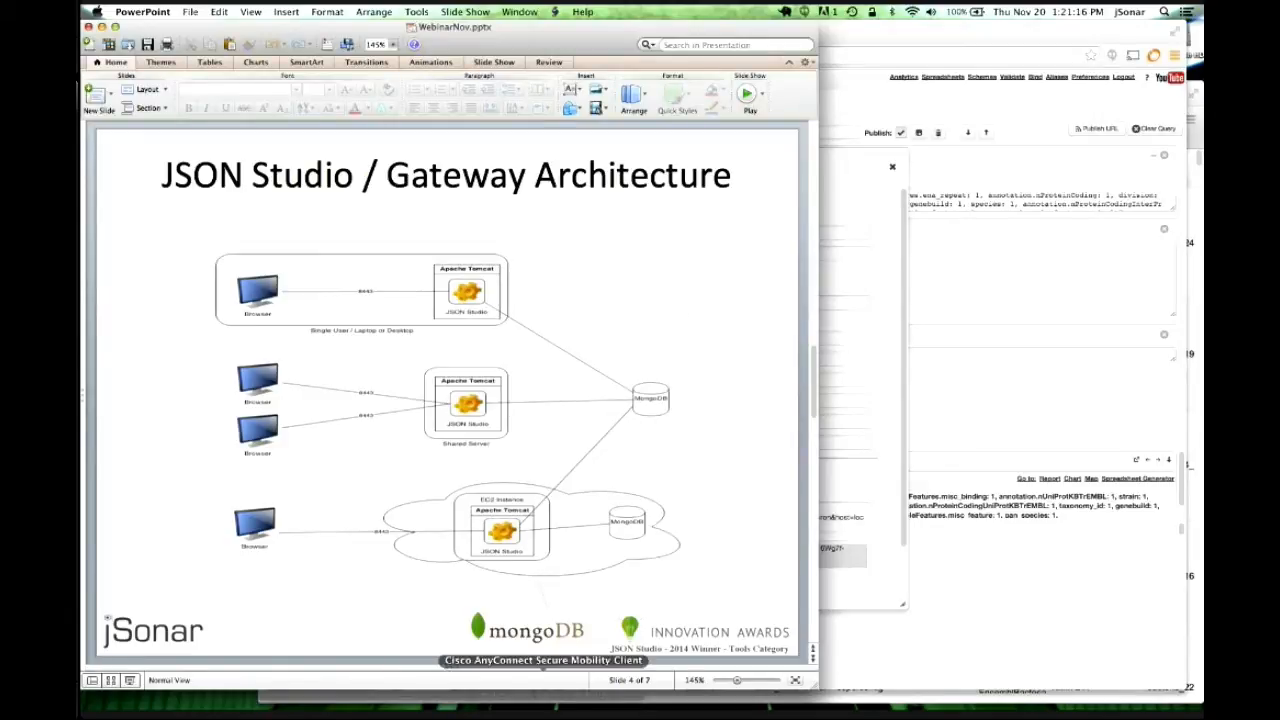
key("super+Tab")
key("super+Tab")
key("super+Tab")
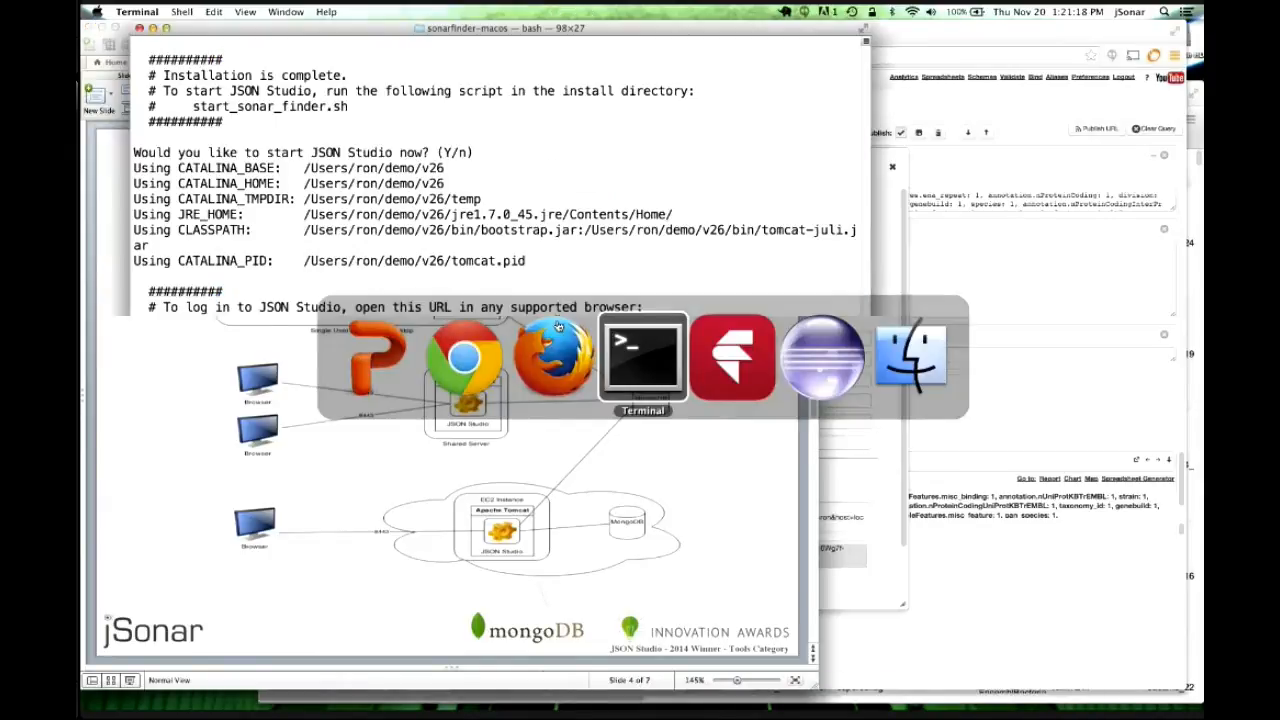
Enlarge Terminal and list the v26 install directory by date with cd ../v26 and ls -lrt.
left_click_drag(388, 458, 388, 567)
type("cd ../v26")
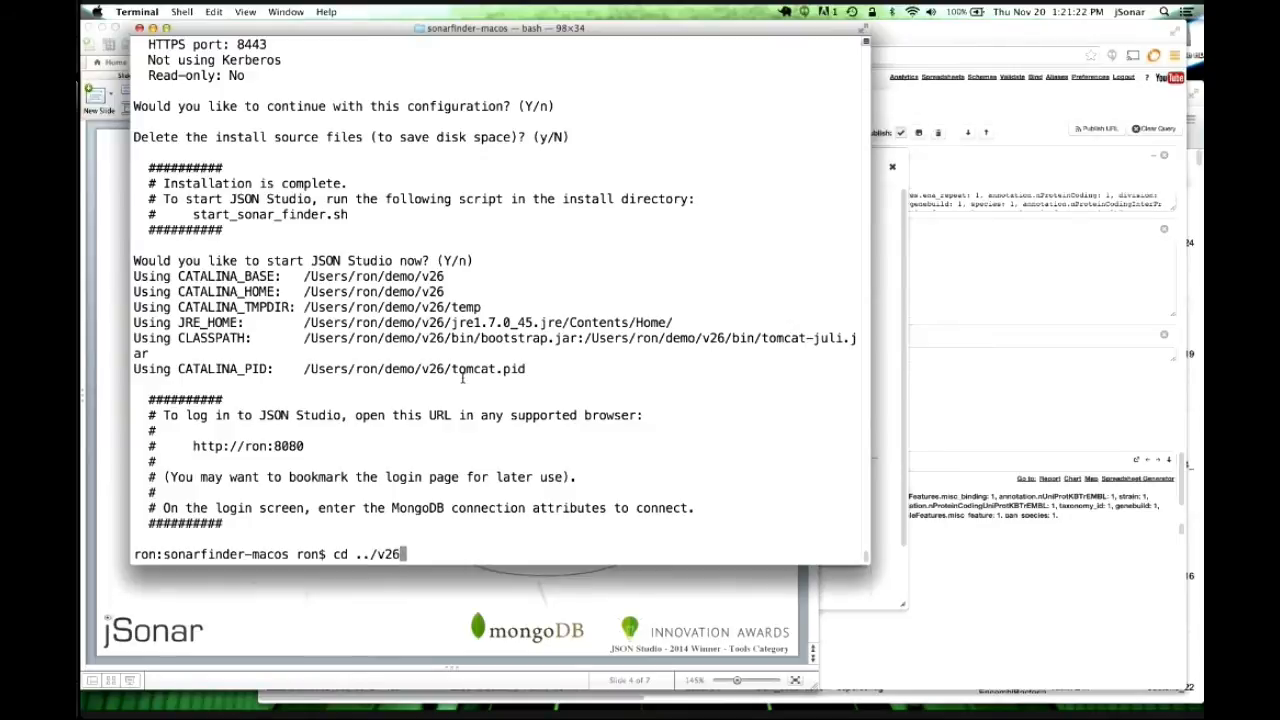
key("Return")
type("ls -lrt")
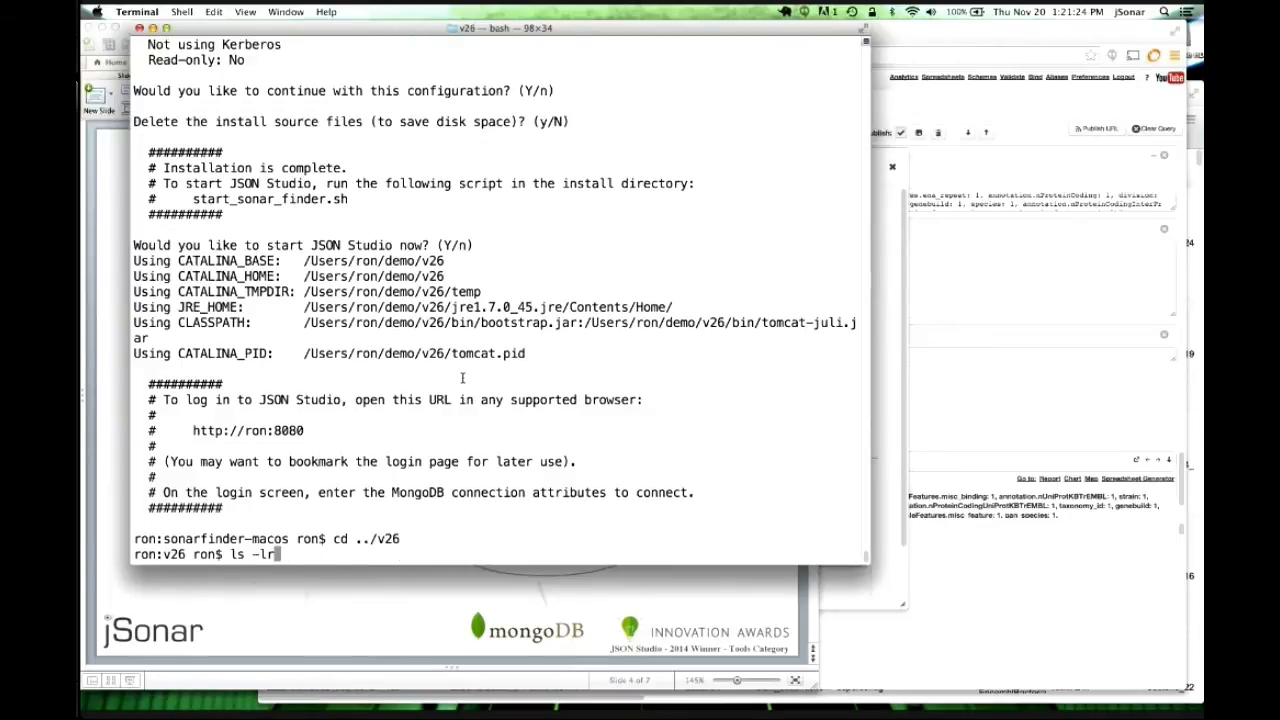
key("Return")
scroll(645, 330, "up", 2)
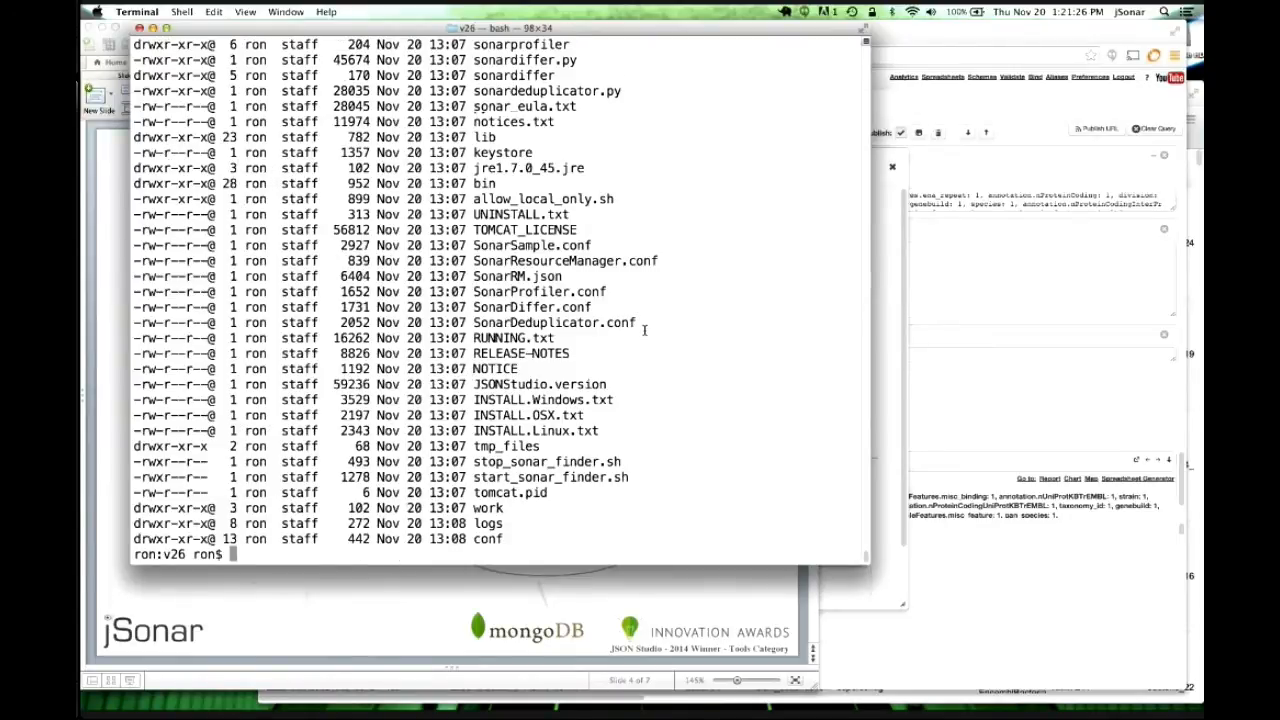
scroll(645, 330, "up", 2)
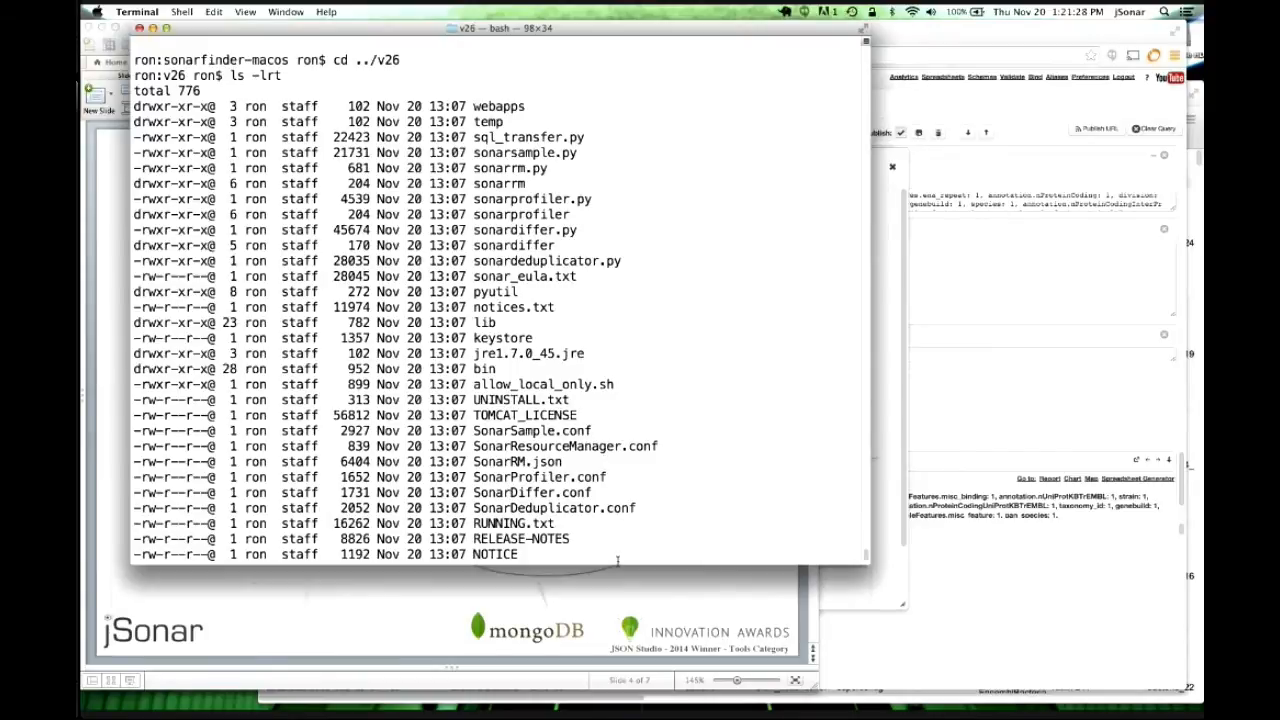
left_click_drag(618, 566, 620, 642)
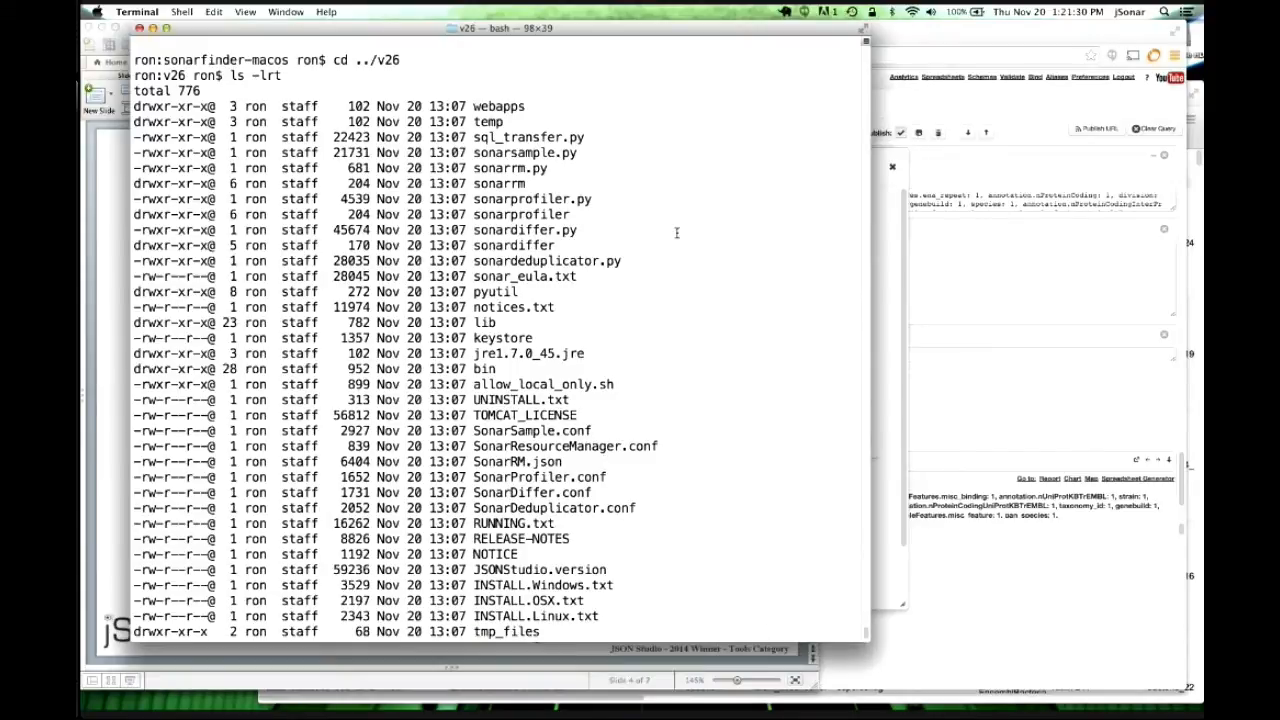
scroll(676, 233, "down", 1)
scroll(676, 234, "up", 2)
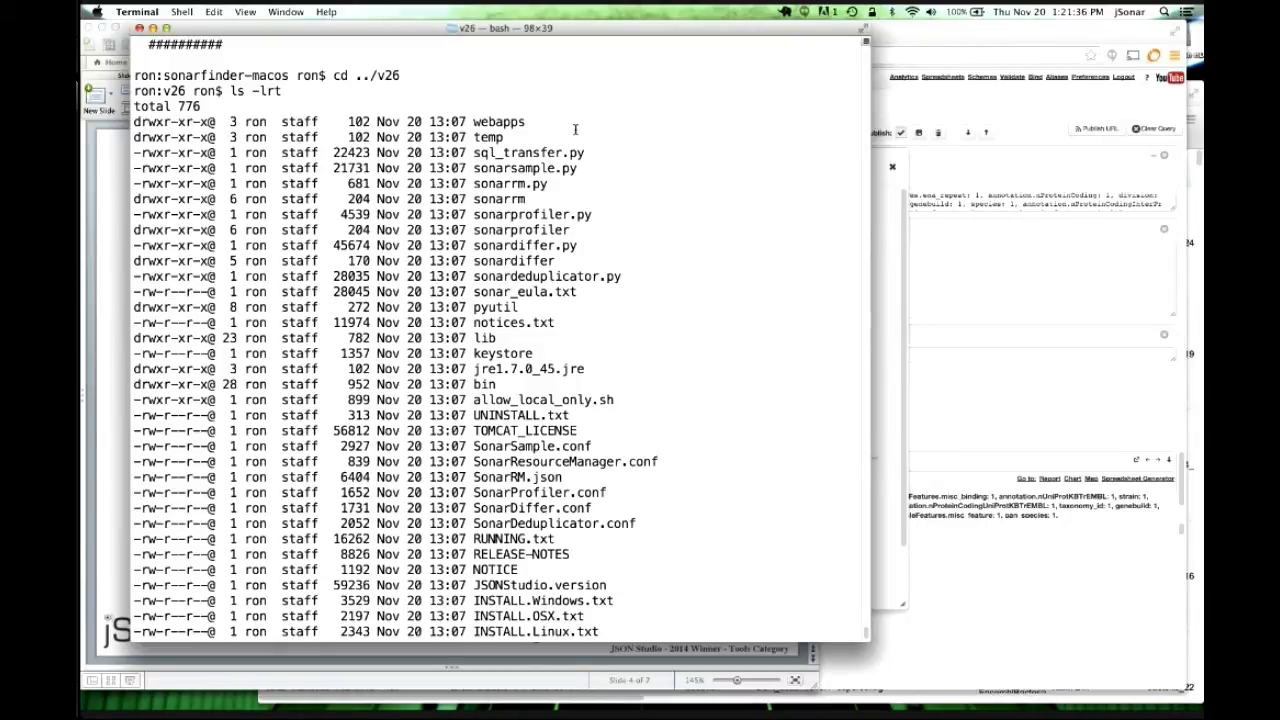
Highlight webapps, sql_transfer.py and sonarprofiler.py in the listing, then return to the architecture slide.
left_click_drag(473, 121, 524, 122)
left_click_drag(475, 152, 586, 154)
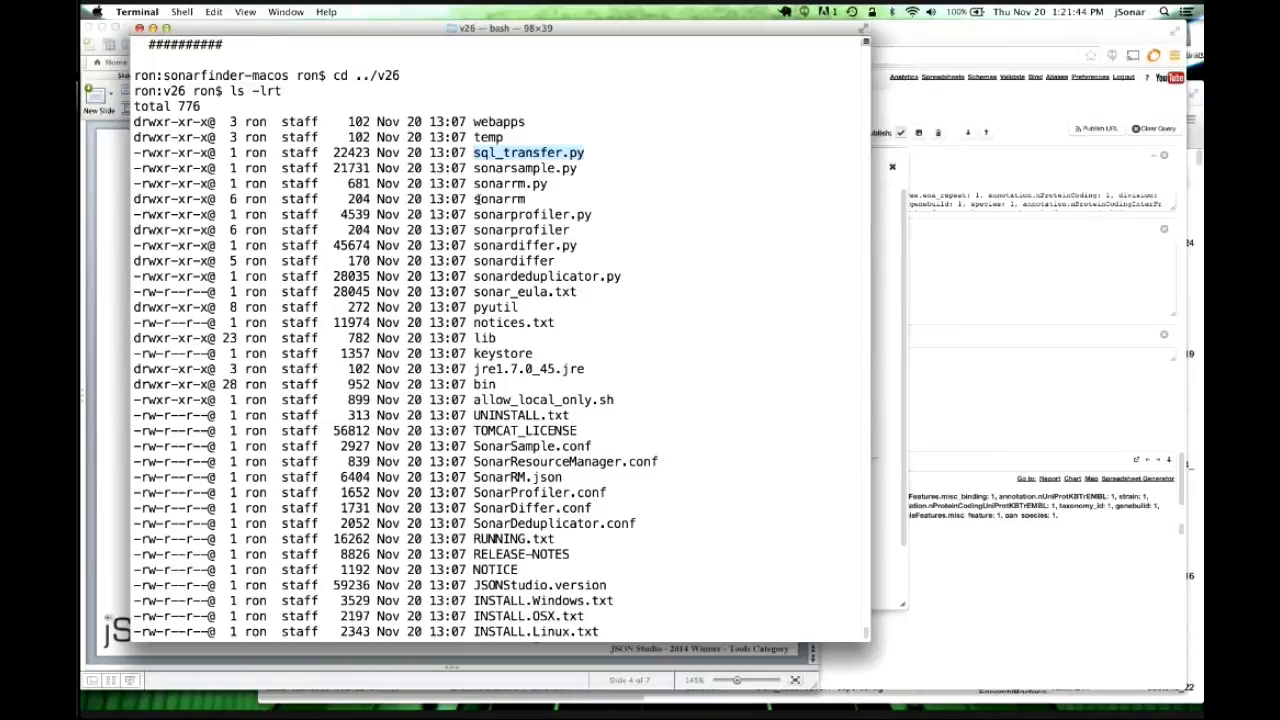
left_click_drag(475, 199, 592, 214)
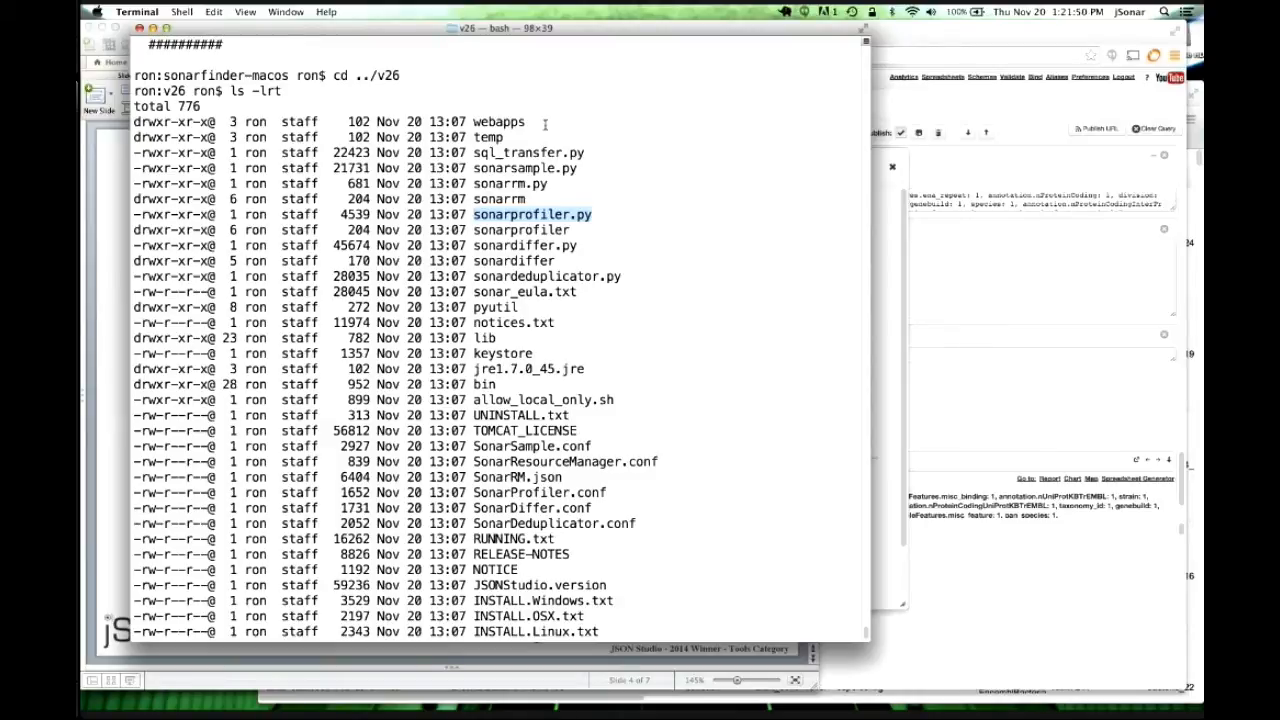
left_click_drag(475, 124, 521, 124)
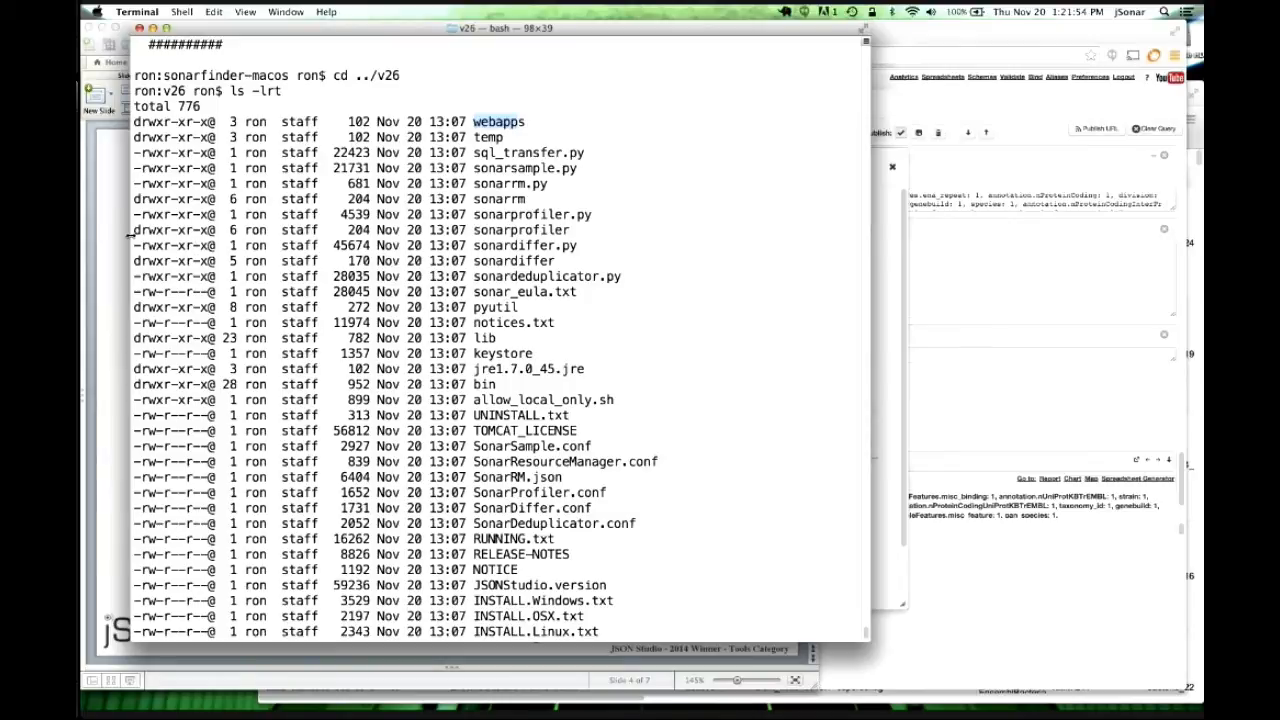
left_click(93, 247)
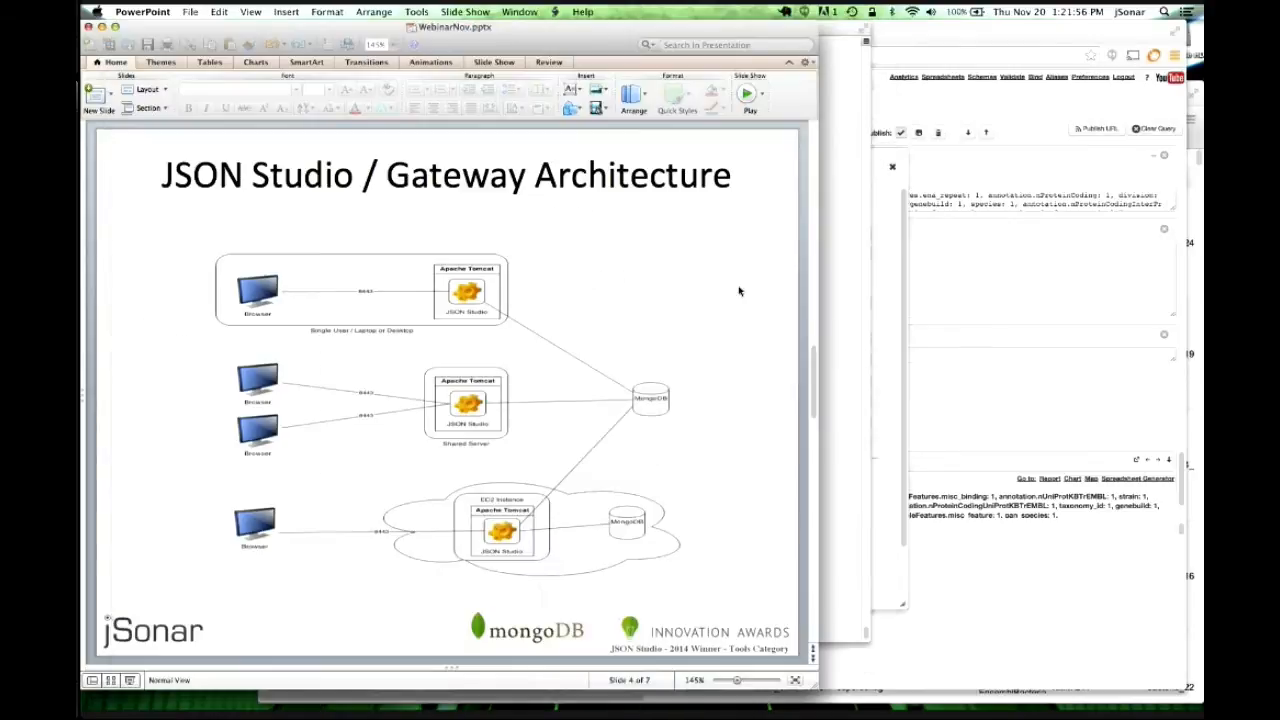
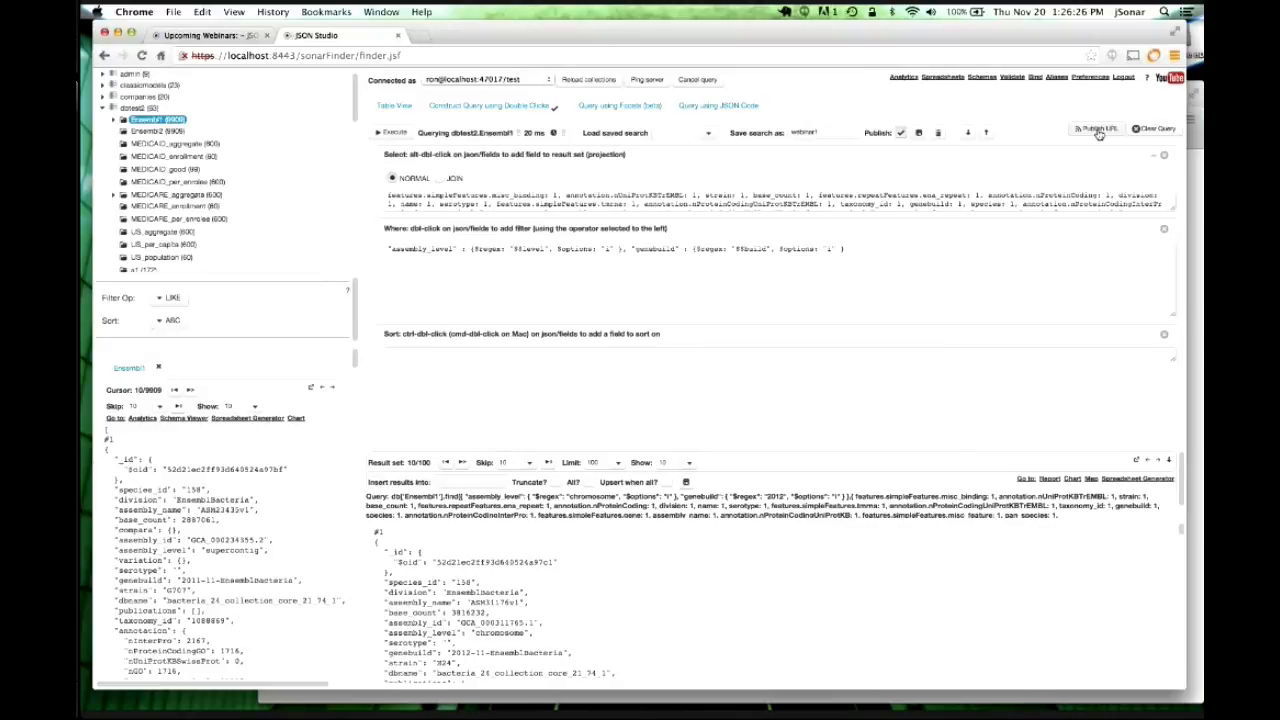
Set up webinar1's URL publishing with CSV output, no result limit, and the account password.
left_click(1097, 130)
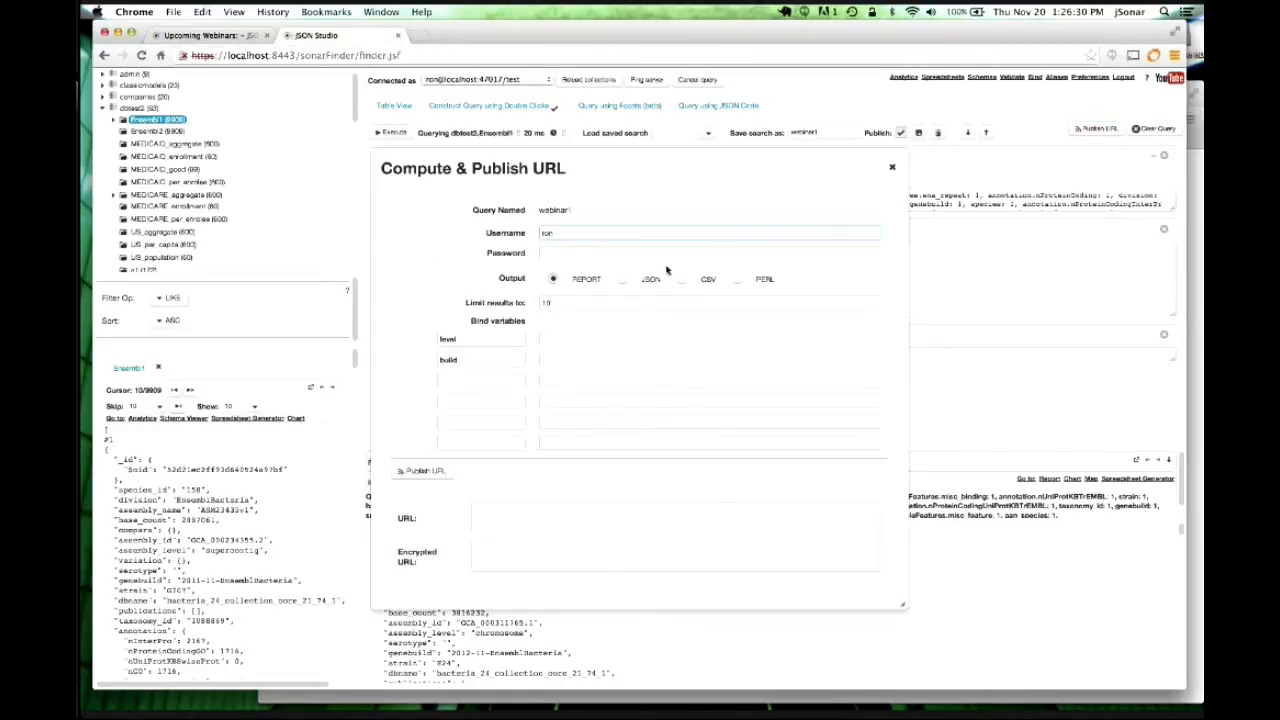
left_click(682, 279)
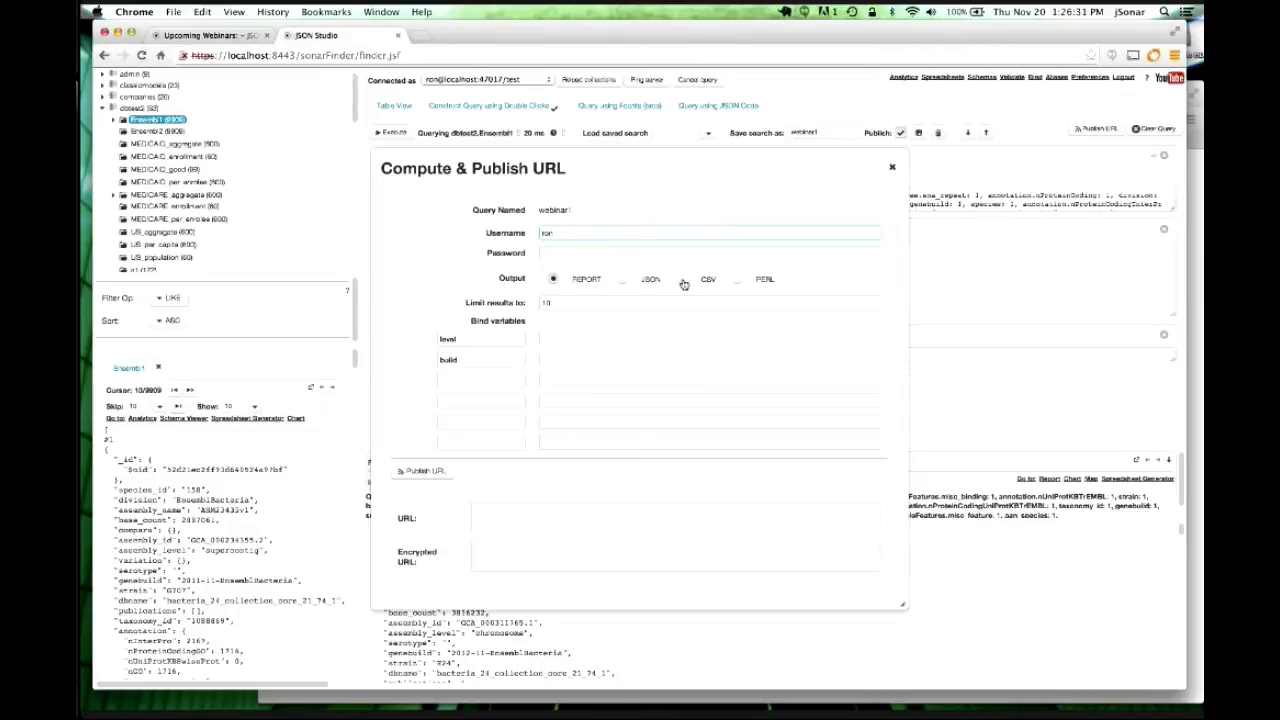
left_click(572, 308)
key("BackSpace")
key("BackSpace")
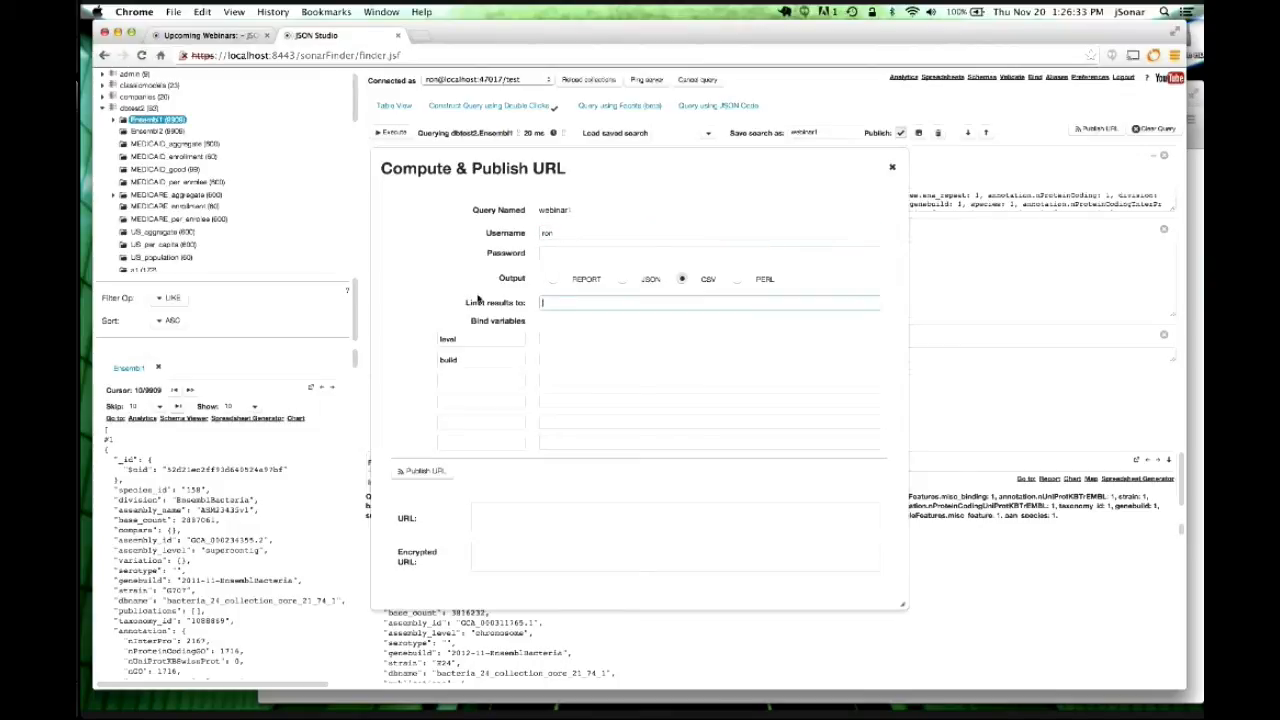
left_click(555, 252)
type("•••")
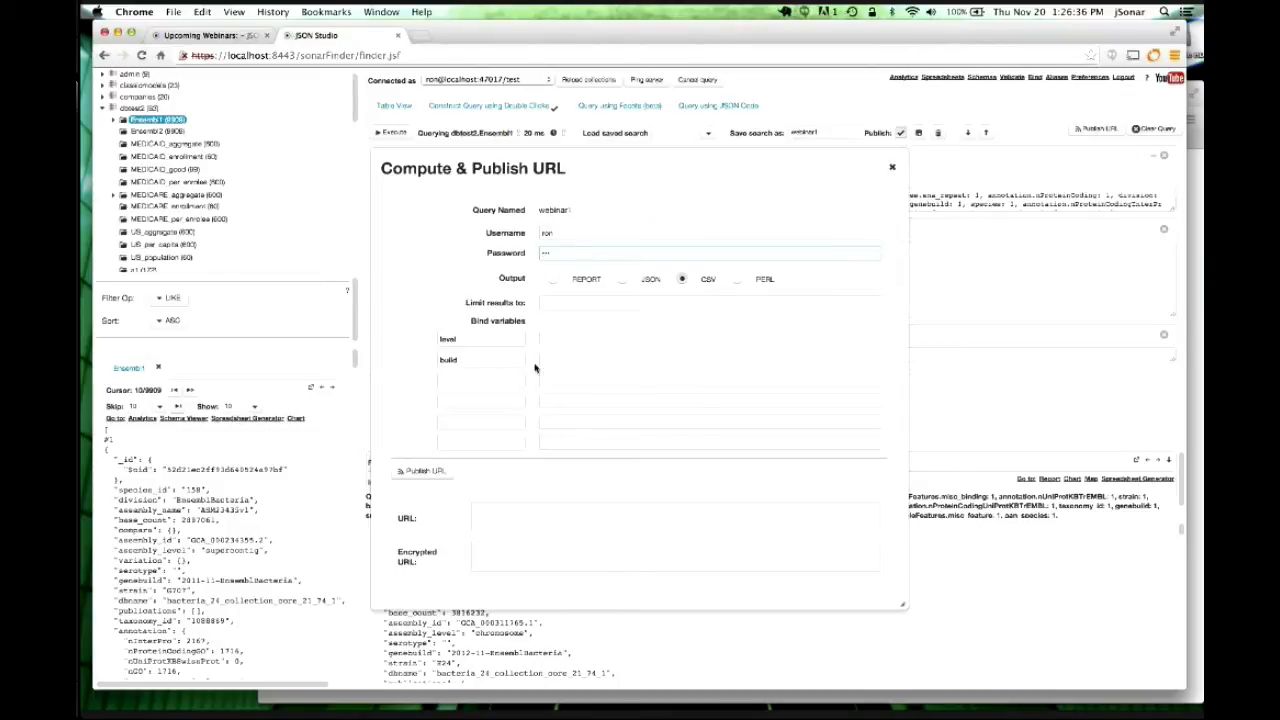
Generate the published URLs and copy the encrypted CSV link for Firefox.
left_click(423, 475)
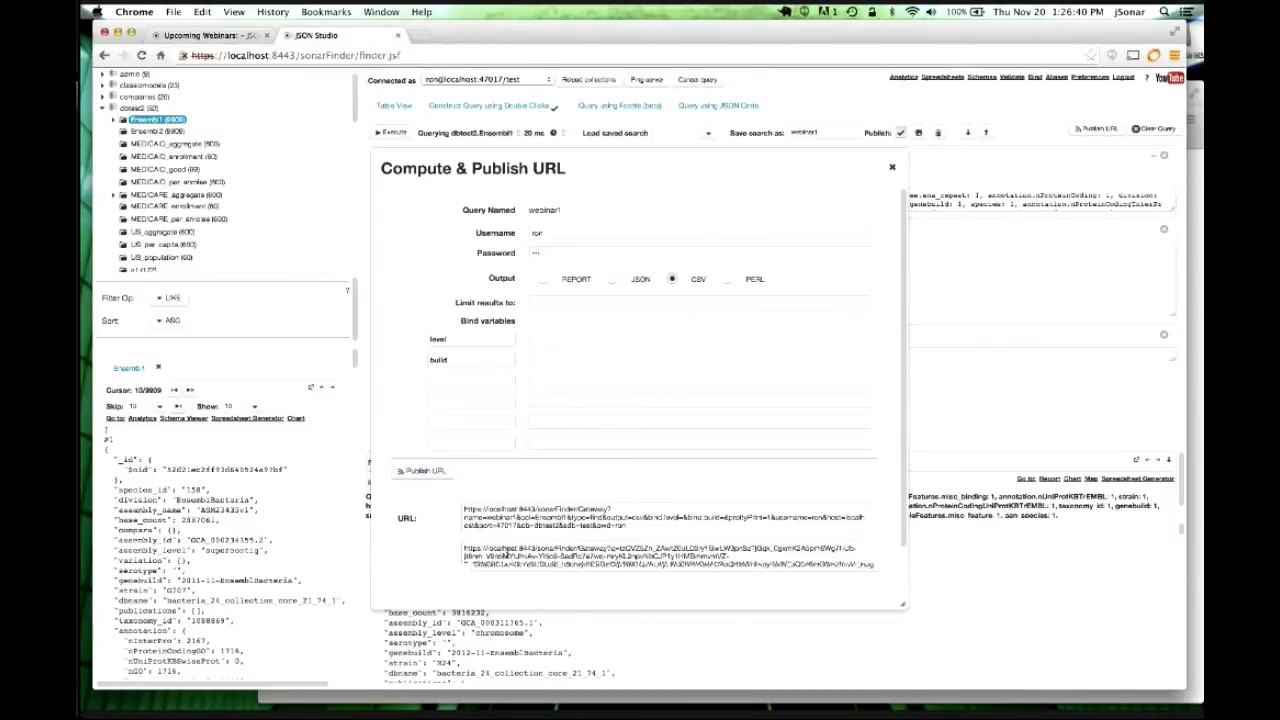
triple_click(505, 553)
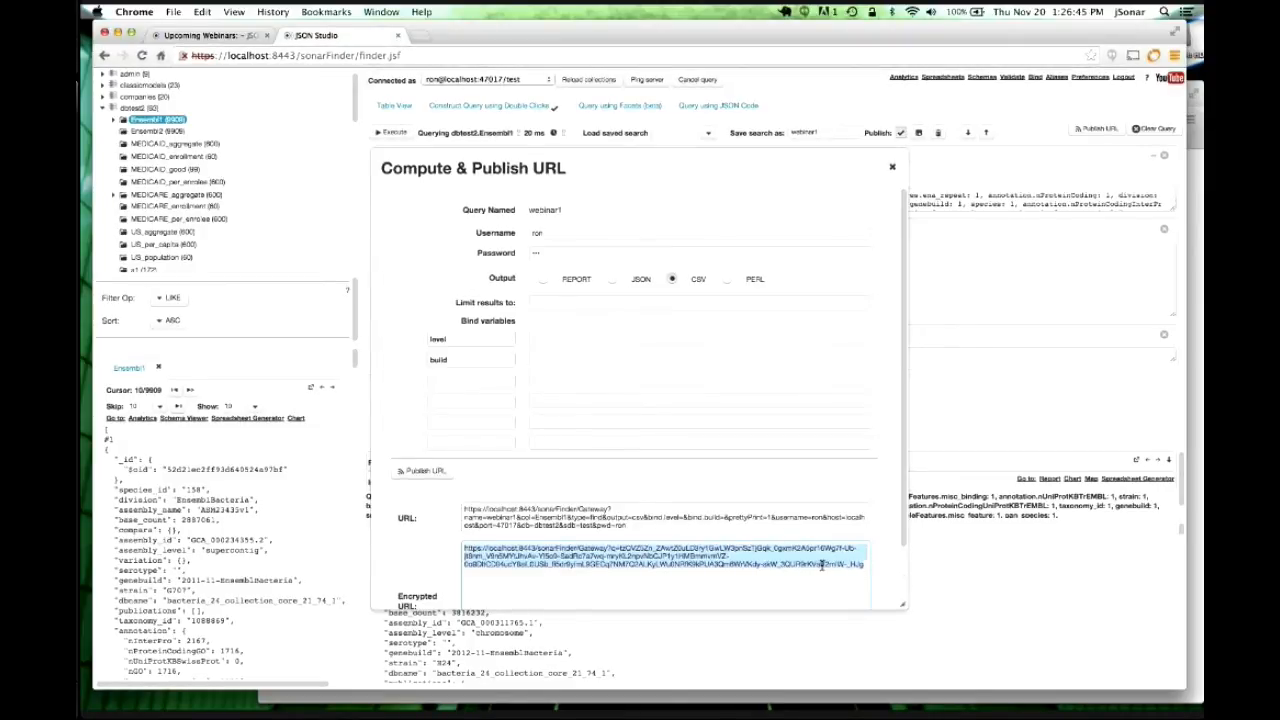
key("super+Tab")
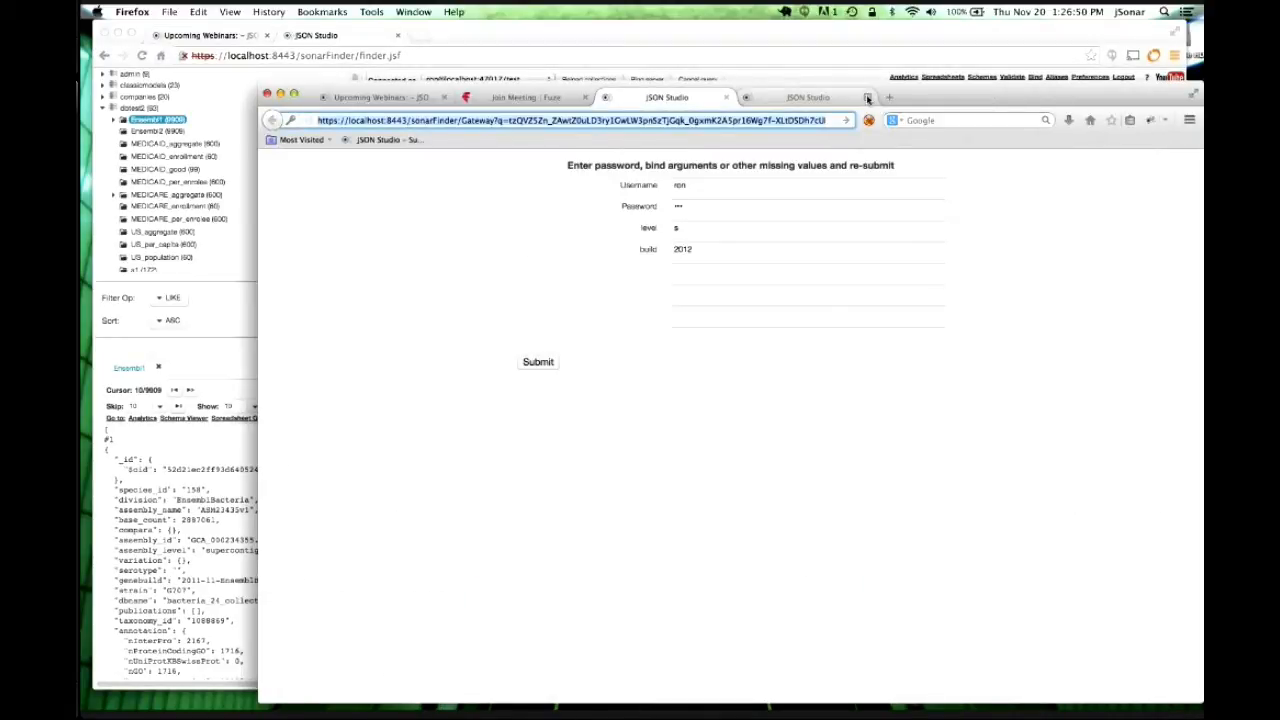
Close the old JSON Studio tabs and load the encrypted query URL in a new tab.
left_click(867, 97)
left_click(726, 97)
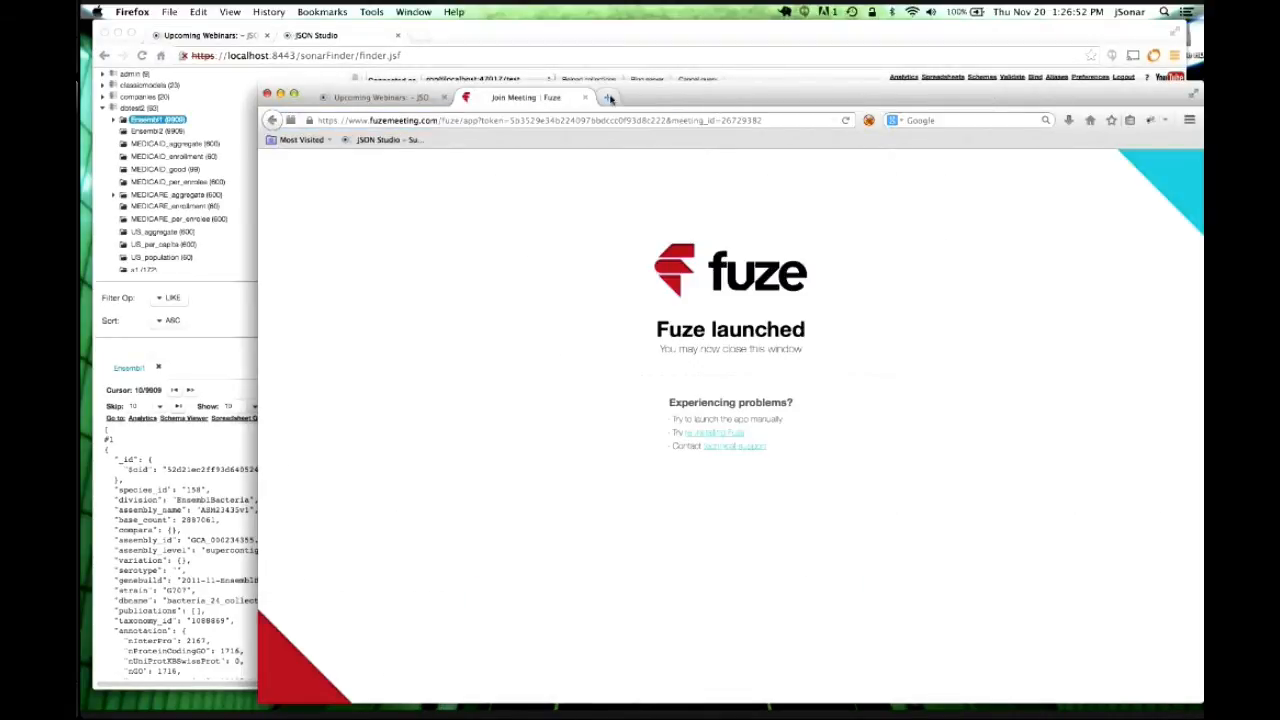
left_click(607, 97)
key("super+v")
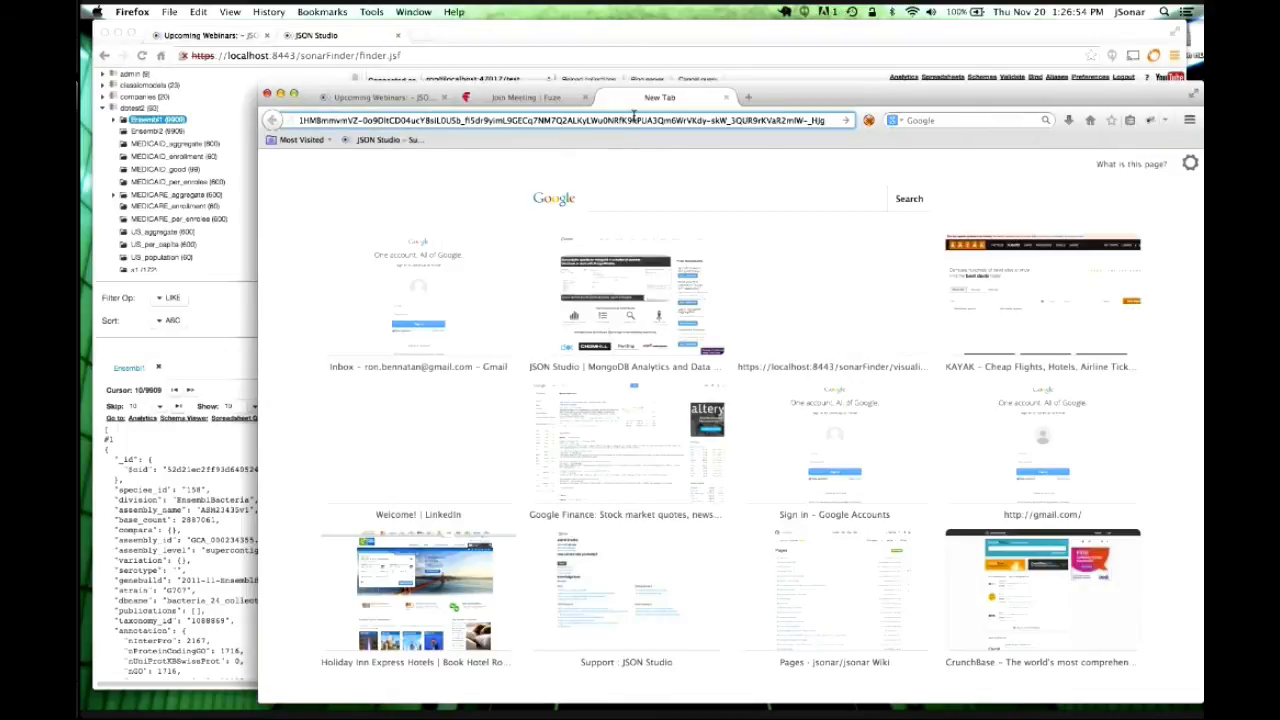
key("Return")
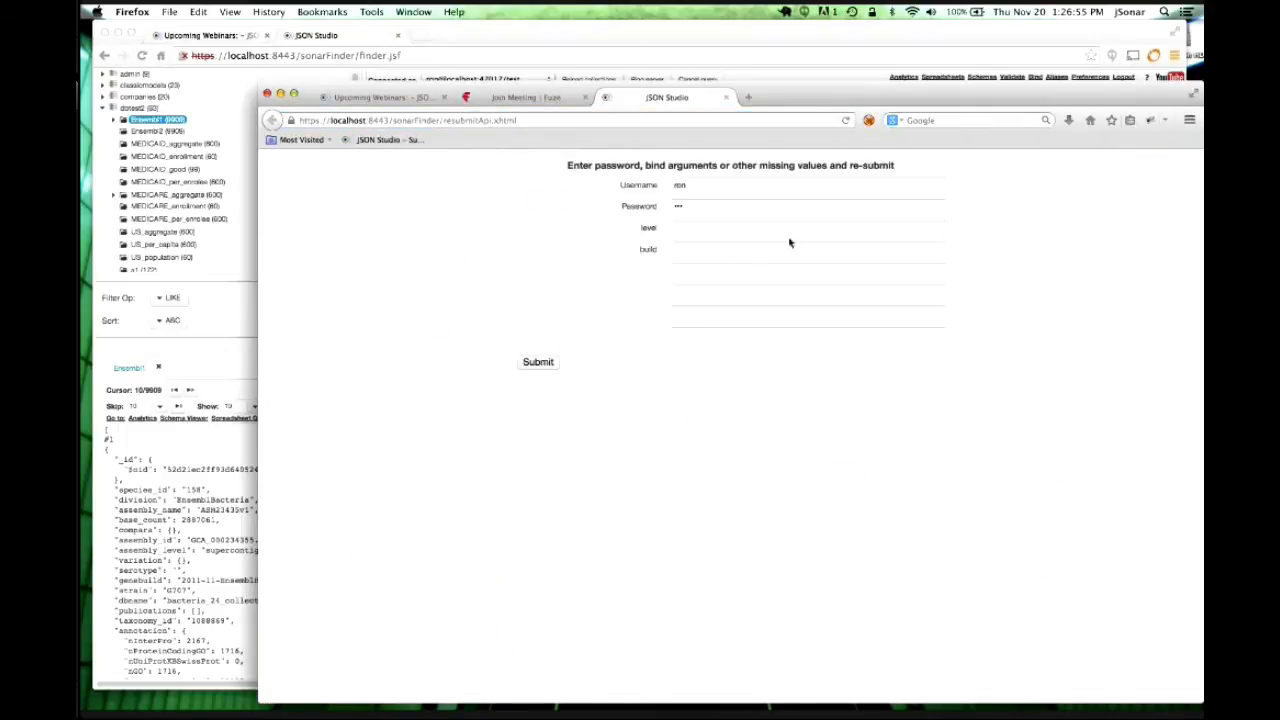
Submit the form with level chro and build 2012, opening data.csv in Excel.
left_click(690, 224)
type("chro")
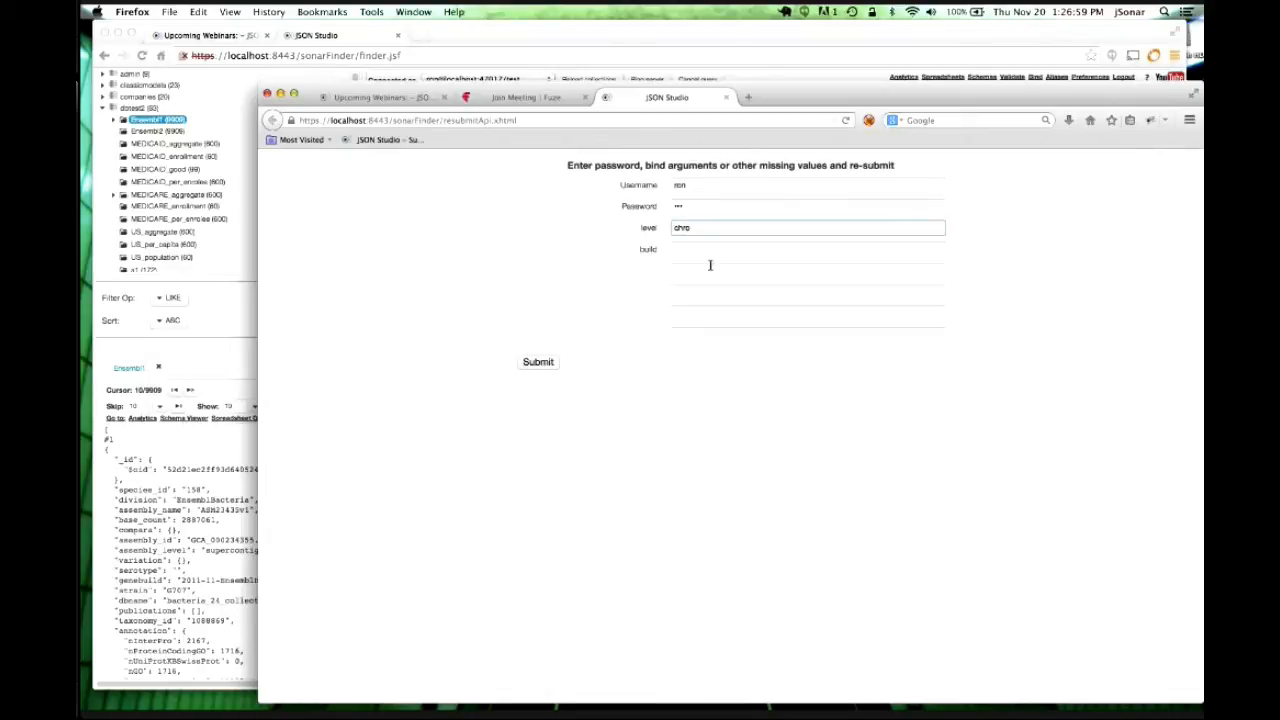
key("Tab")
type("2012")
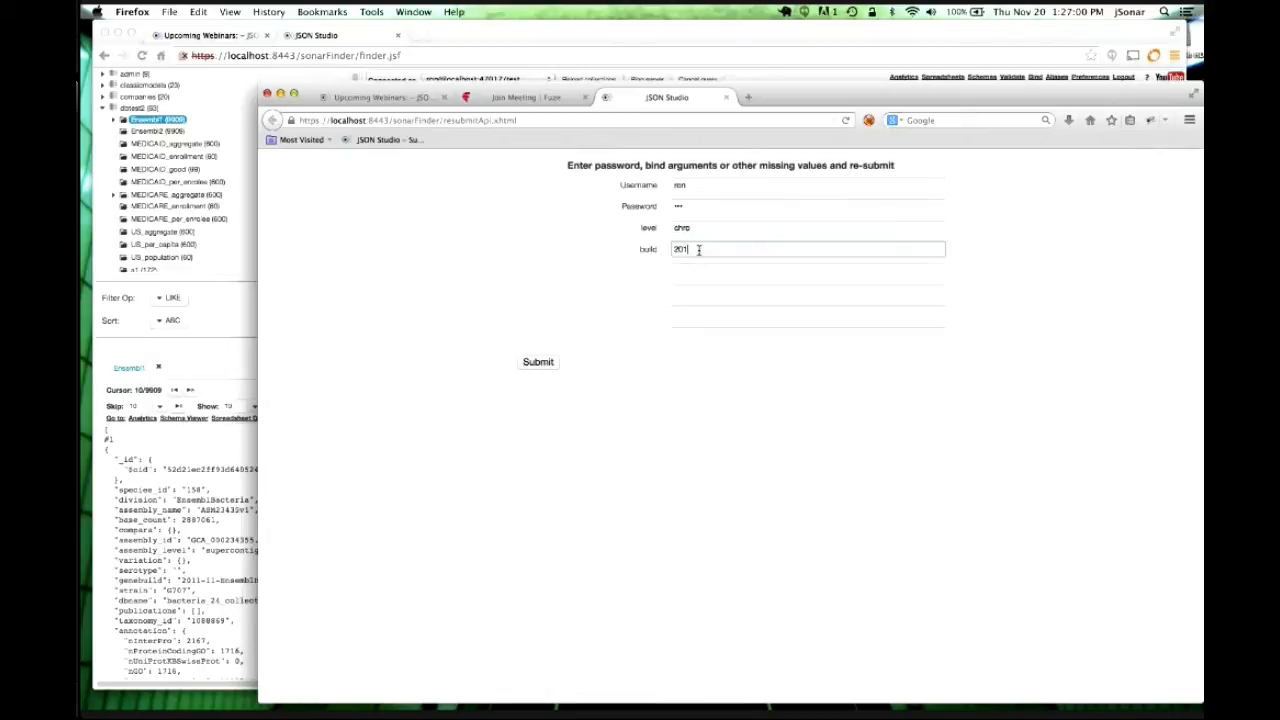
left_click(540, 362)
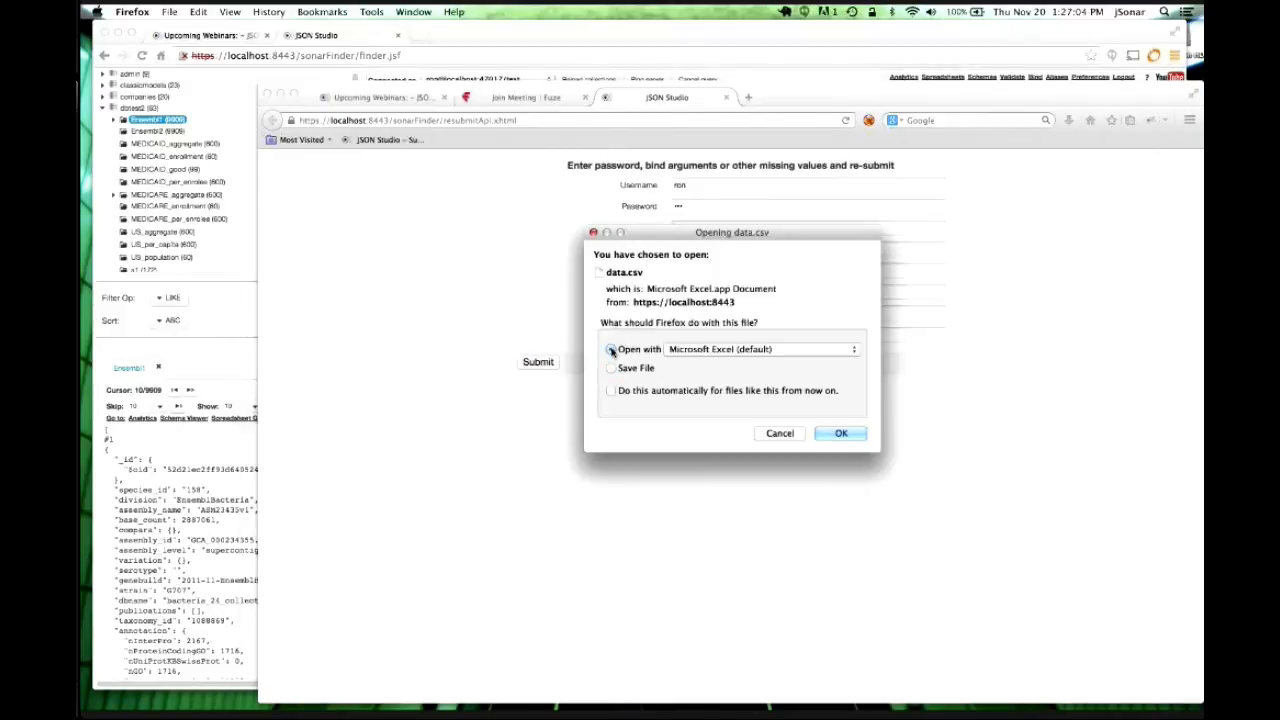
left_click(854, 434)
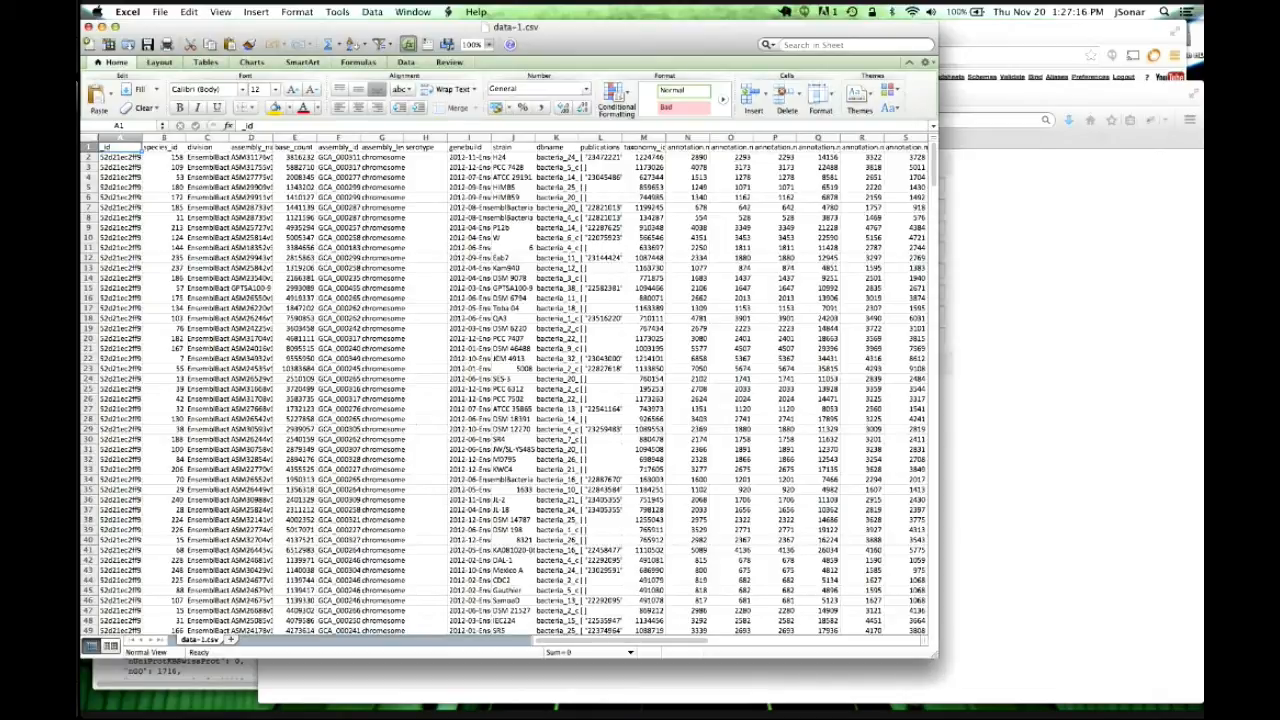
Review the filtered Ensembl rows in data-1.csv, then close Excel and go back to JSON Studio.
left_click(88, 27)
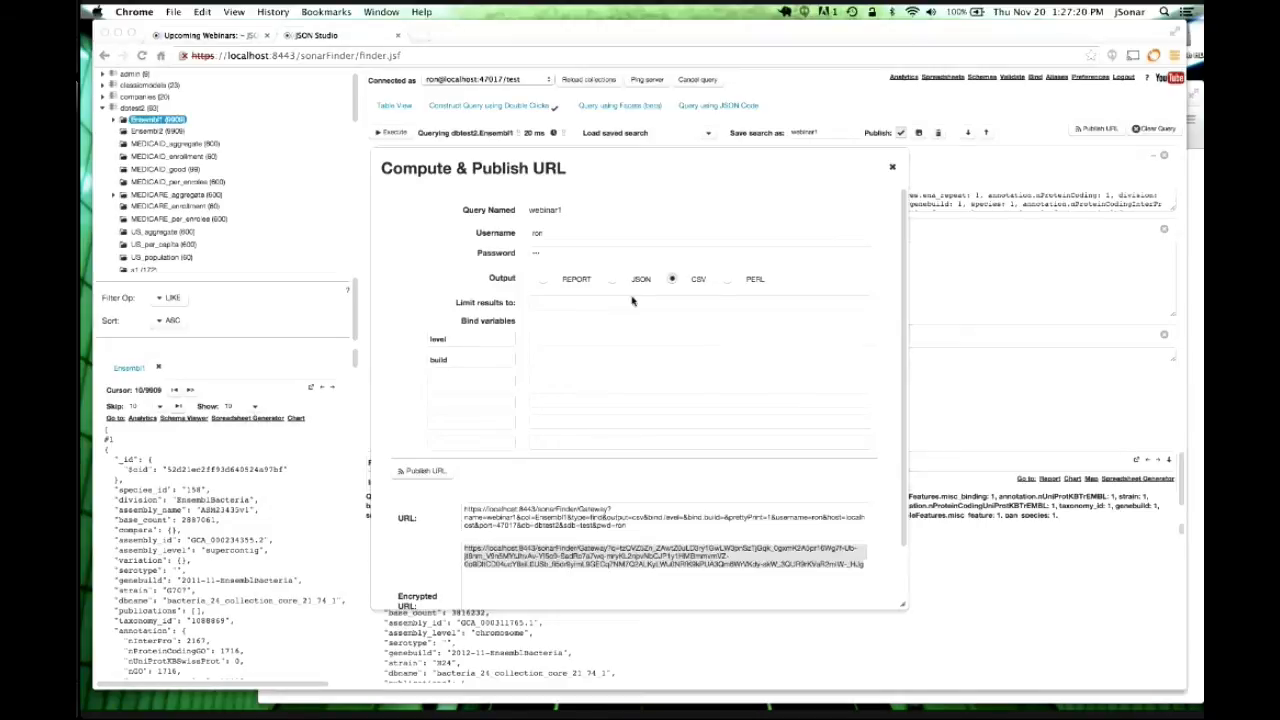
Switch webinar1's publish output to JSON and close the Compute & Publish URL dialog.
left_click(611, 279)
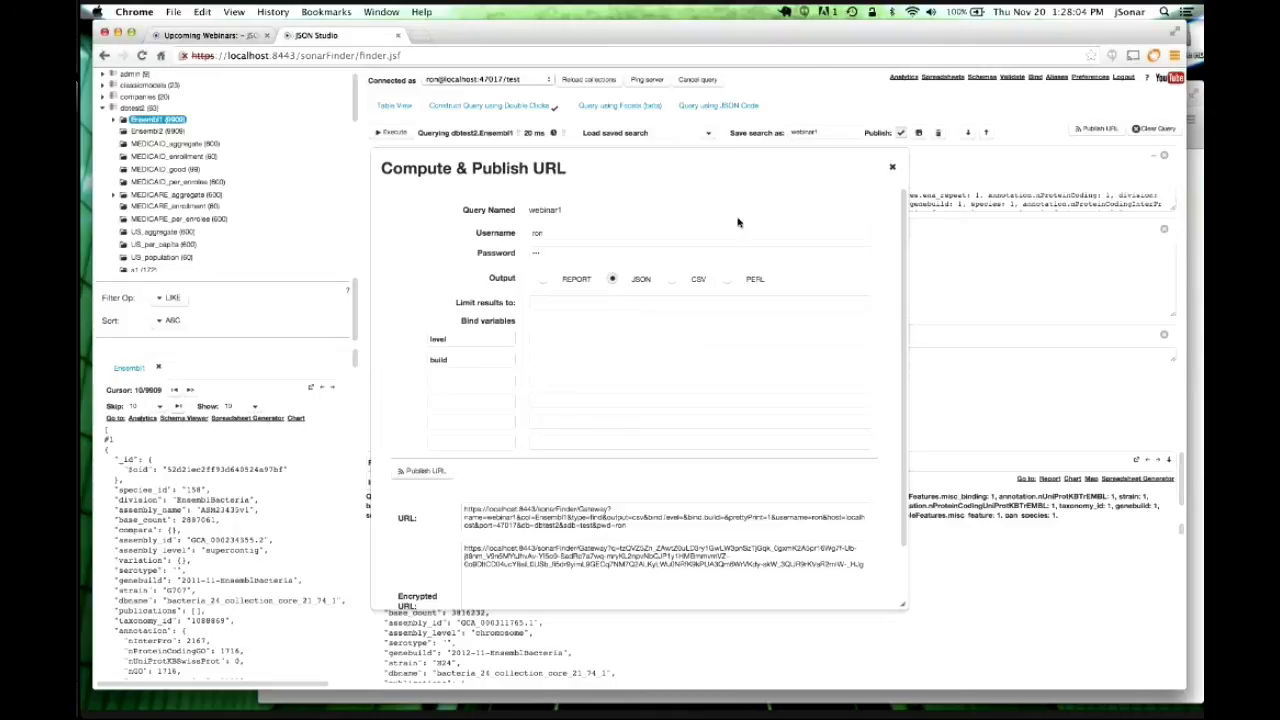
left_click(895, 171)
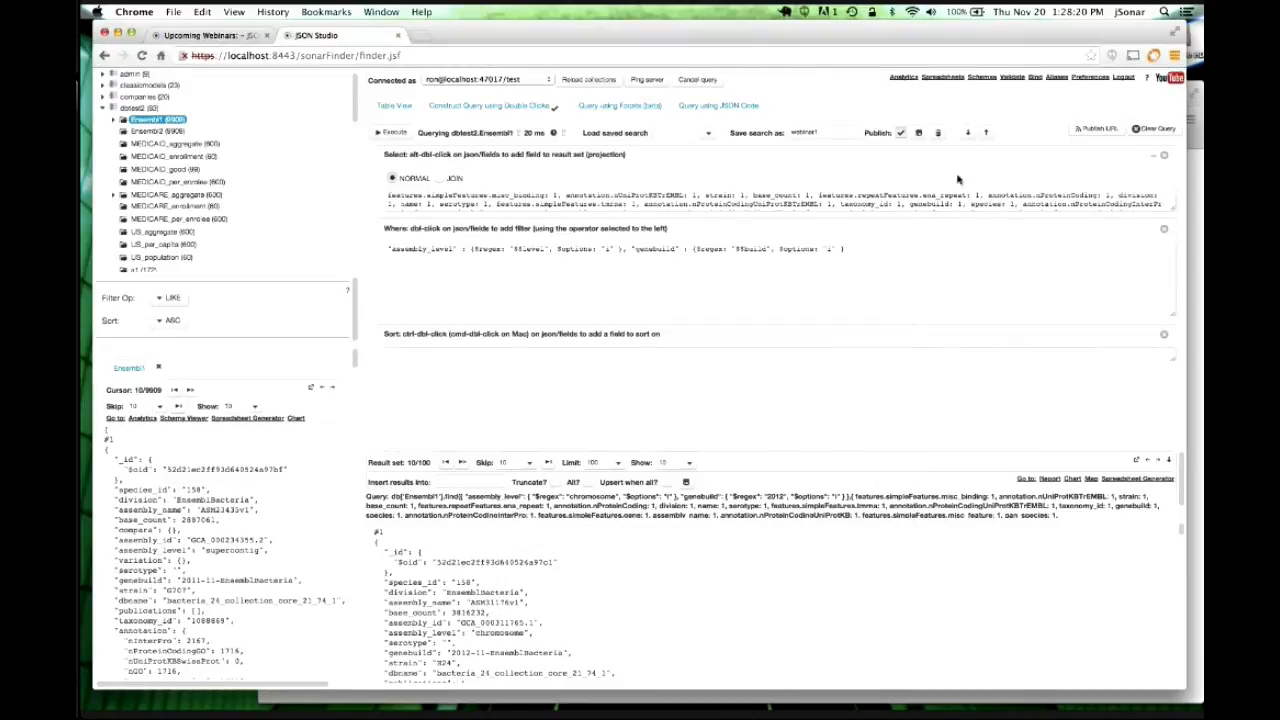
Show the webinar1 results in Table View and draw them as a chart.
left_click(395, 106)
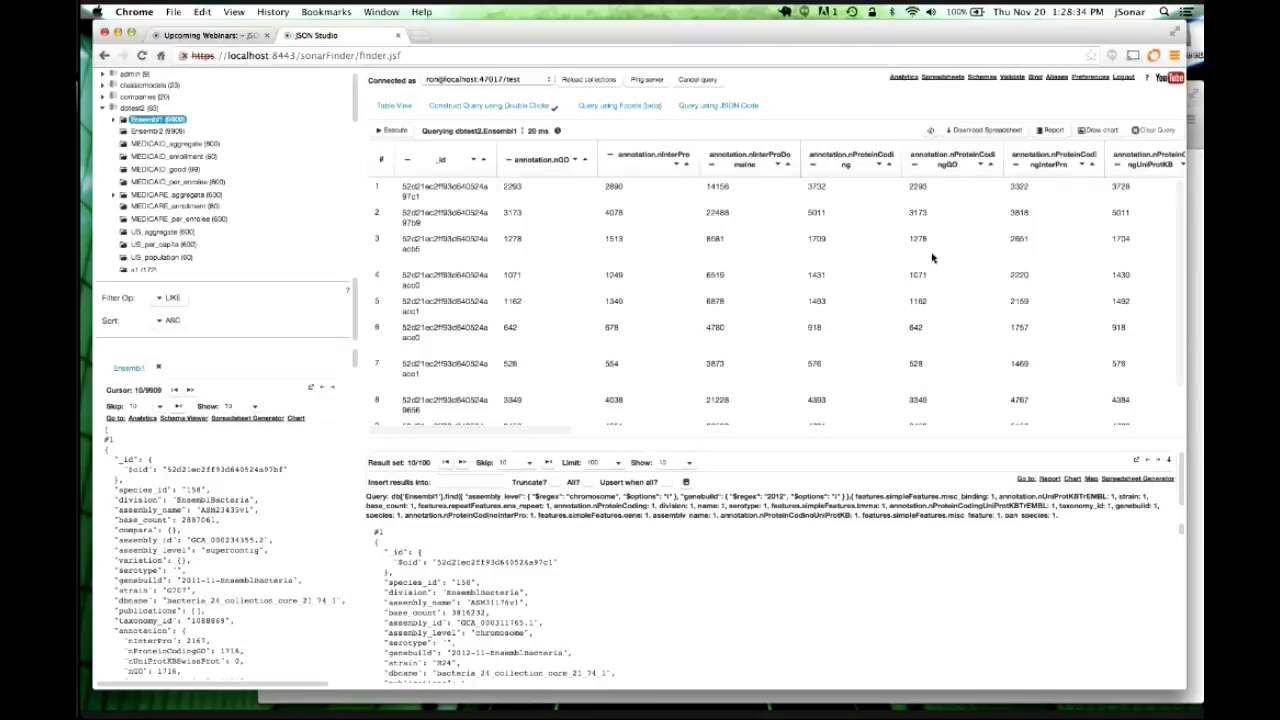
left_click(1098, 130)
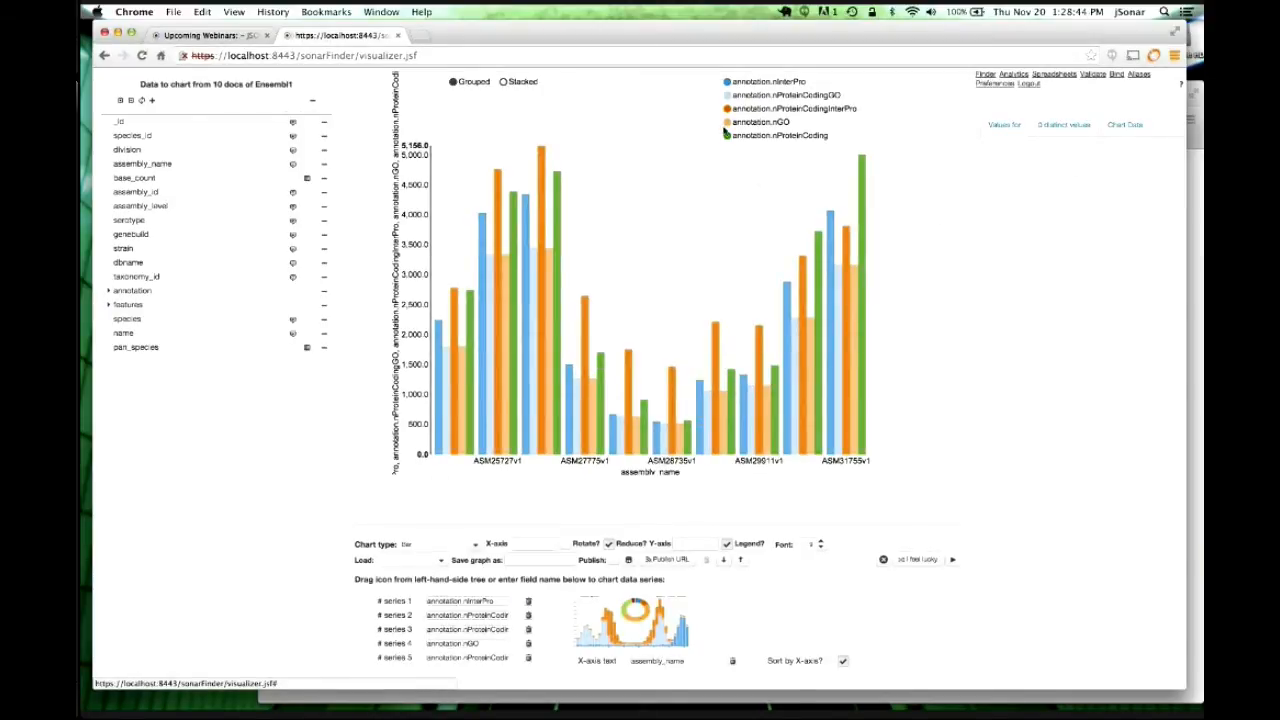
Load 20 more documents so the bar chart covers 30 Ensembl1 documents, then inspect series names.
left_click(151, 101)
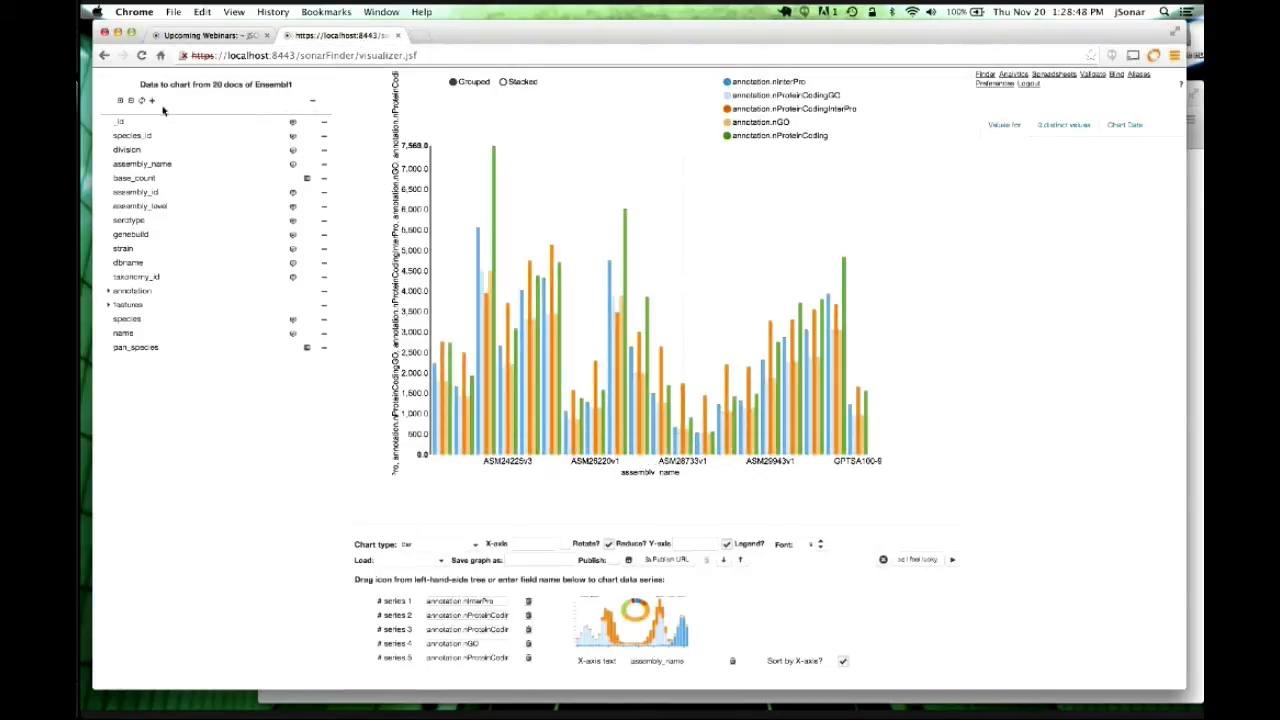
left_click(152, 102)
left_click(152, 102)
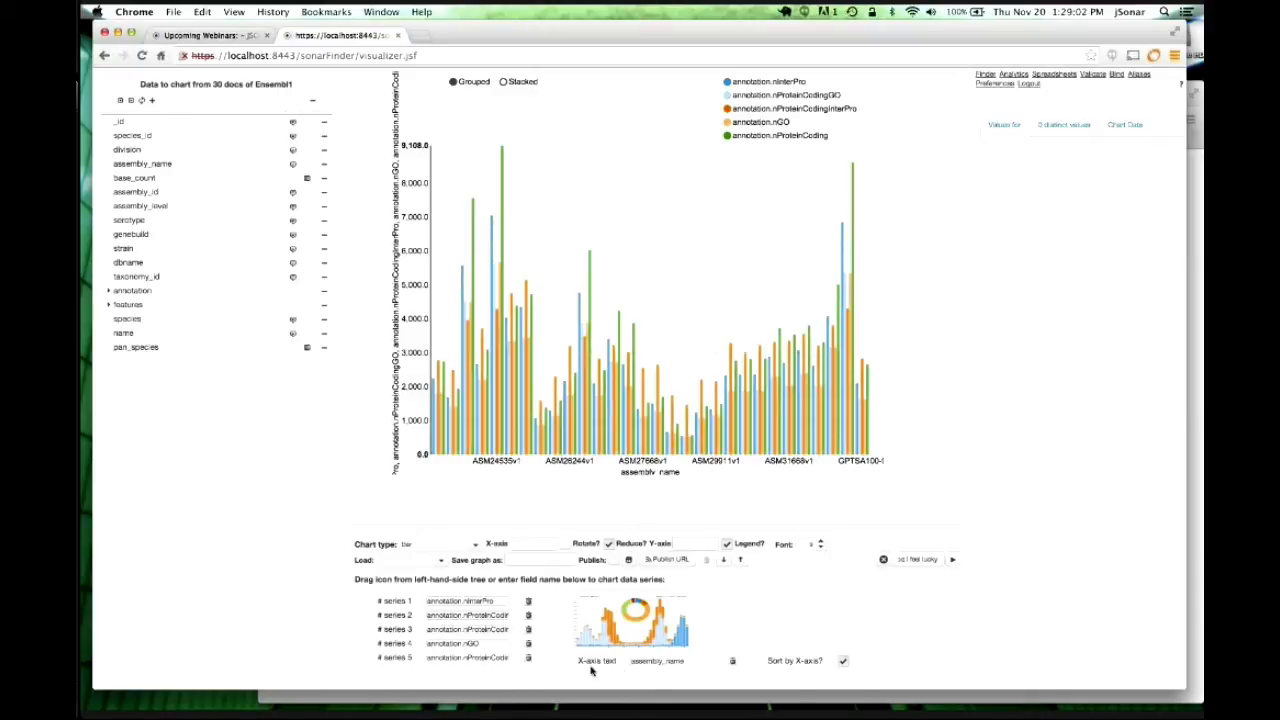
left_click(675, 664)
left_click_drag(484, 615, 527, 622)
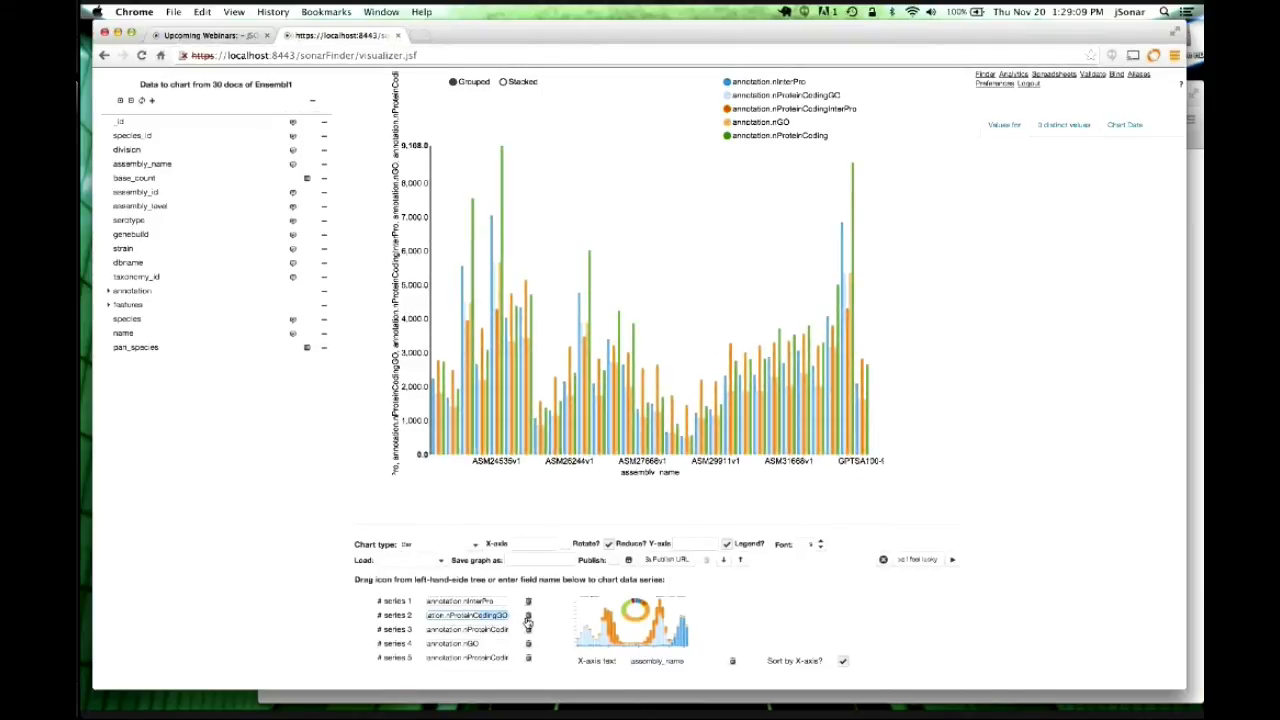
Clear the chart, switch to a bubble chart type, and group the bubbles by genebuild.
left_click(883, 562)
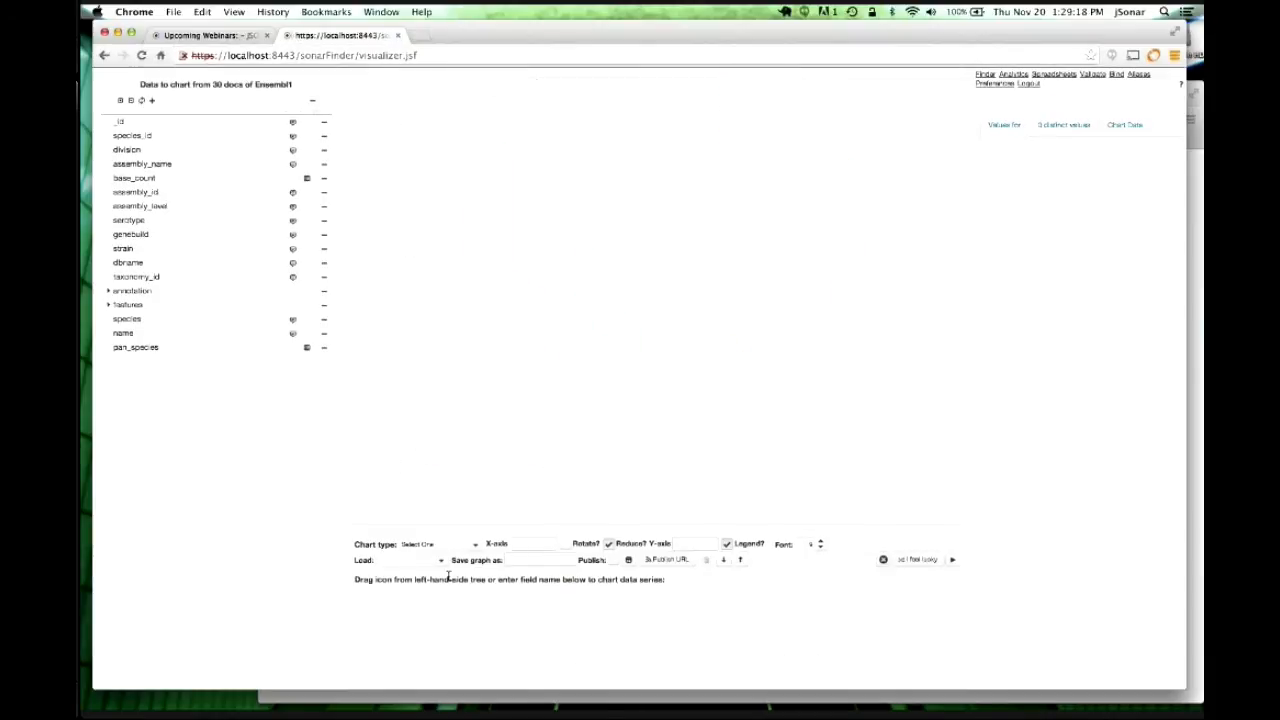
left_click(445, 545)
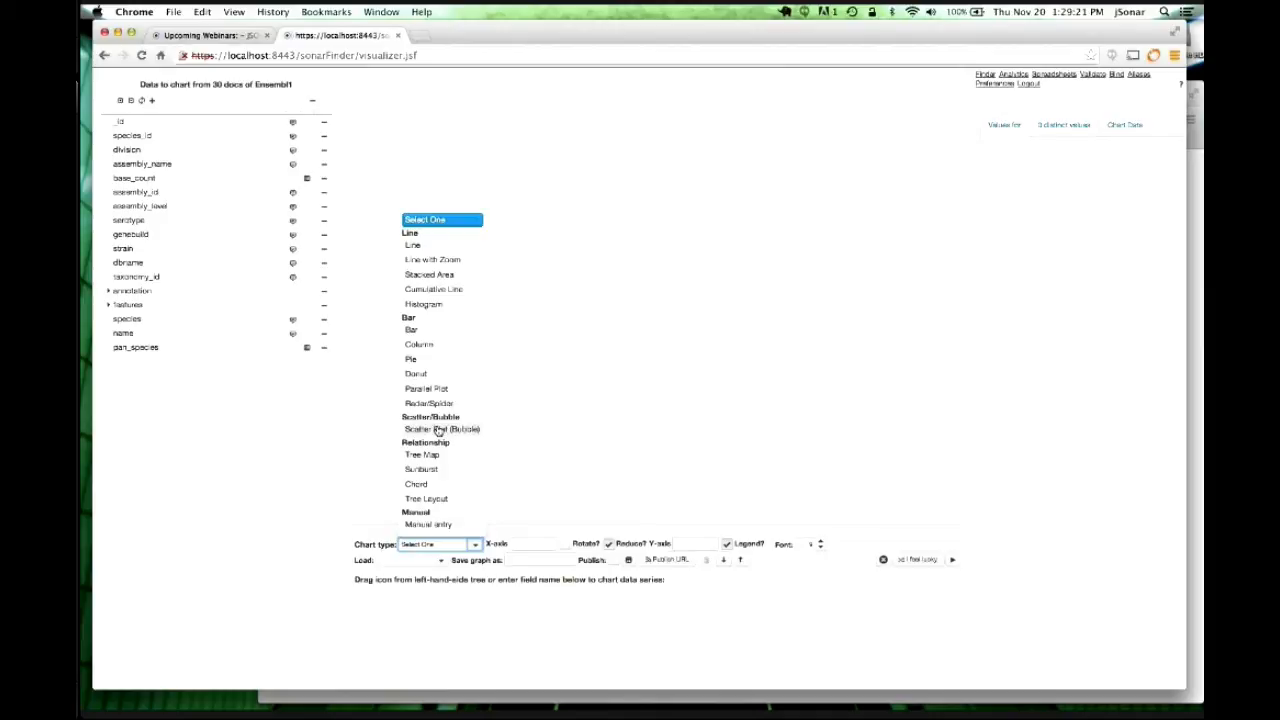
left_click(438, 429)
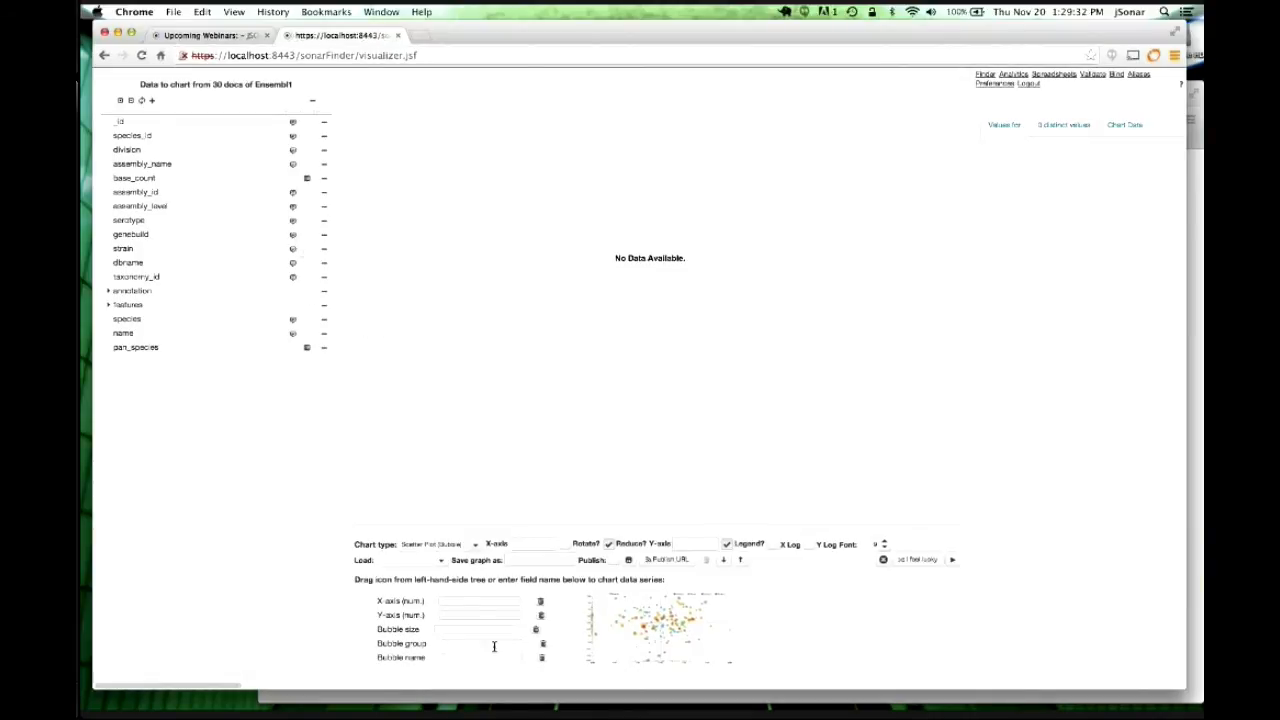
left_click_drag(494, 643, 494, 643)
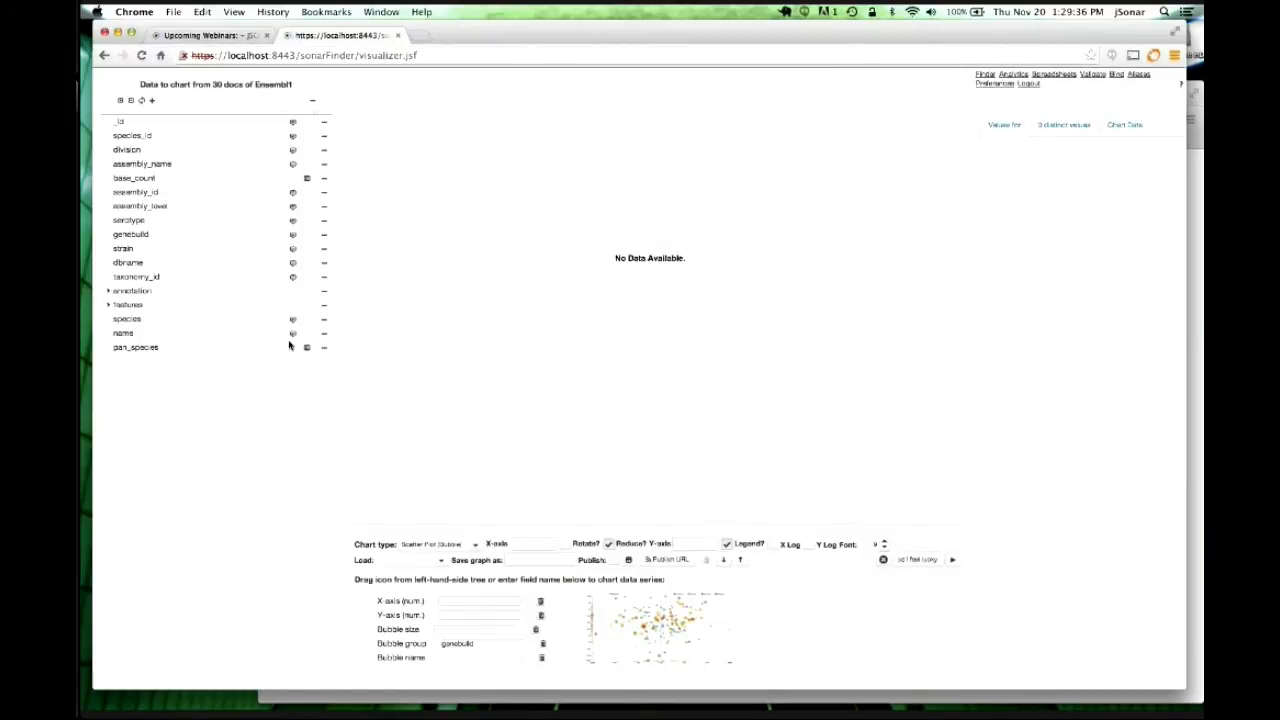
left_click_drag(306, 346, 471, 656)
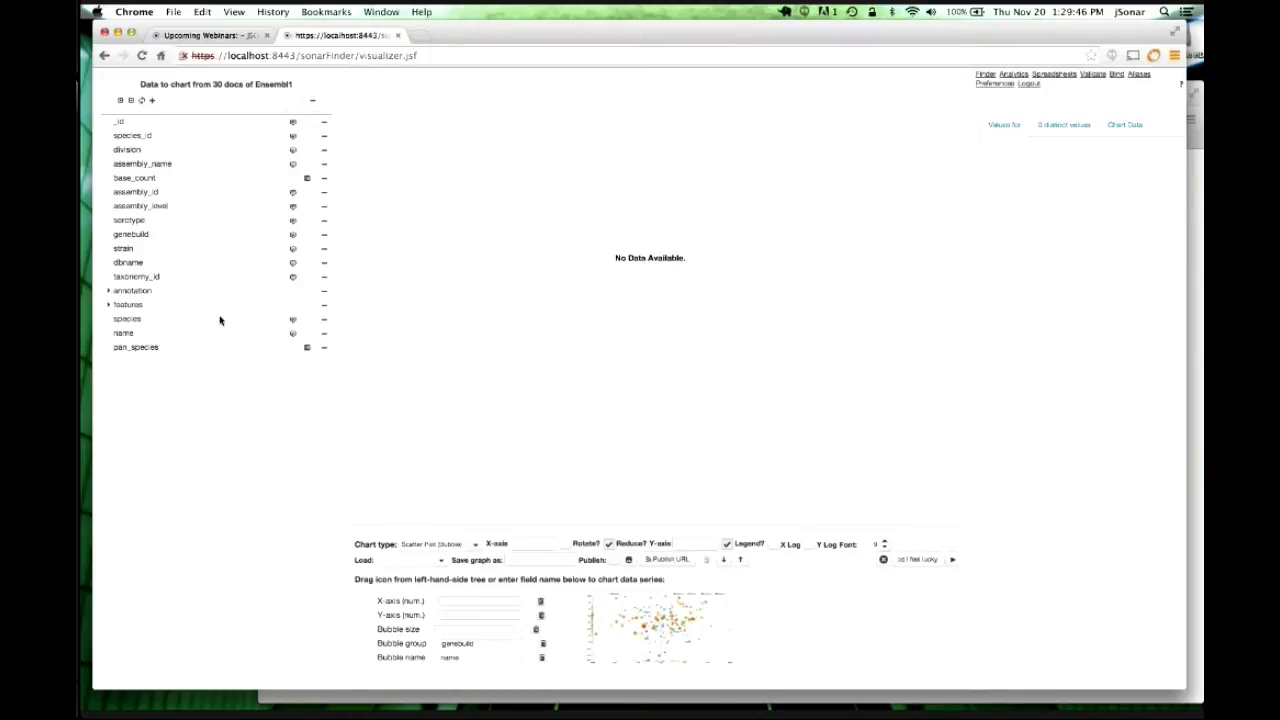
Plot annotation.nInterPro on X and nProteinCodingGO on Y, sizing bubbles by annotation.nGO.
left_click(108, 291)
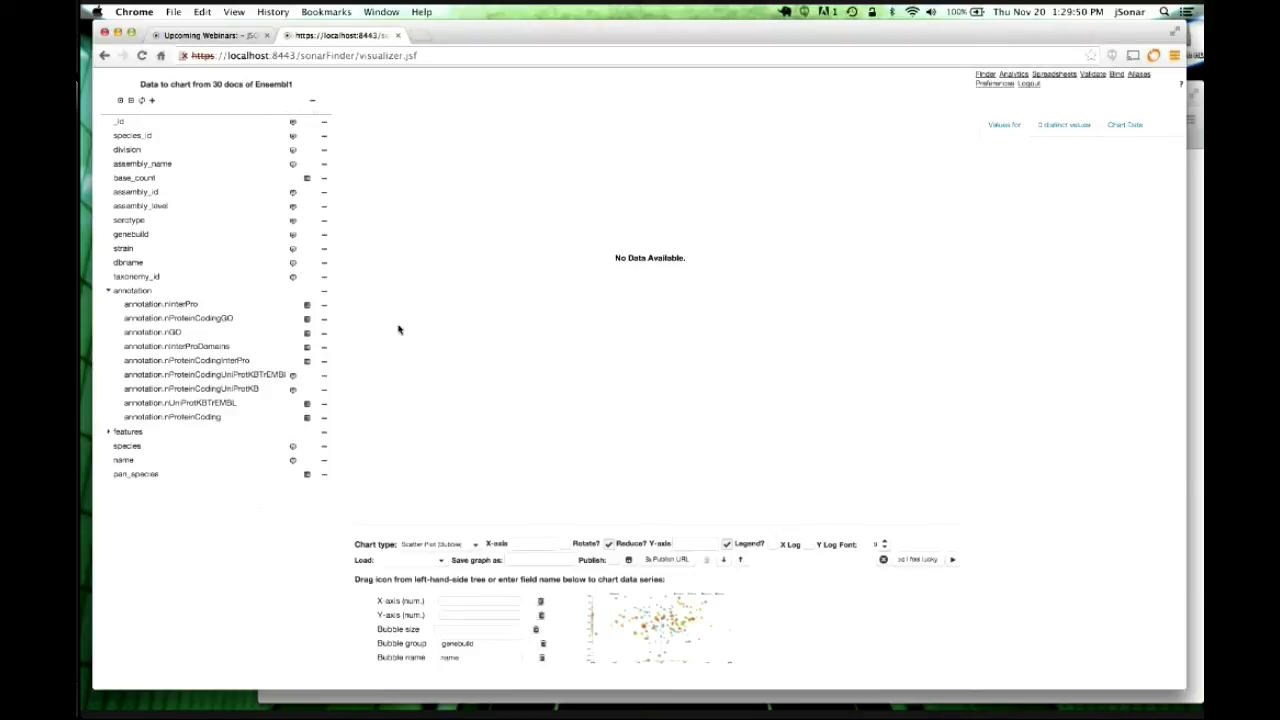
left_click(307, 305)
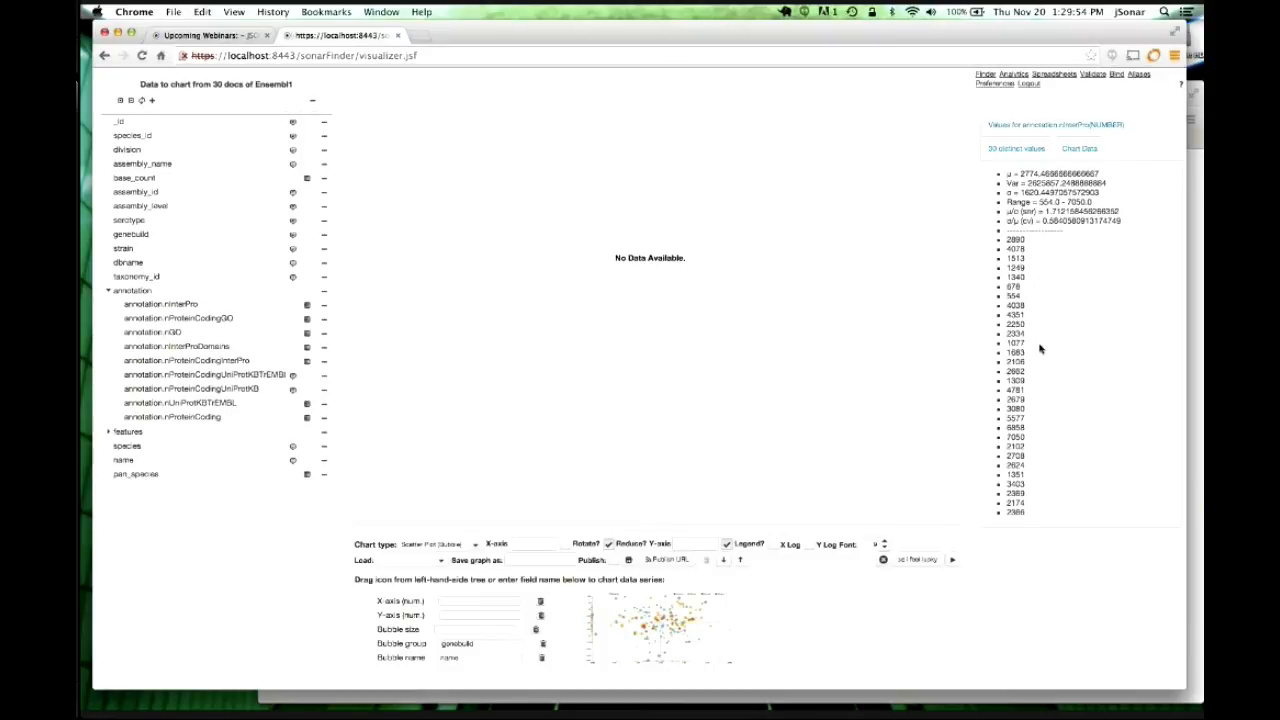
left_click(307, 320)
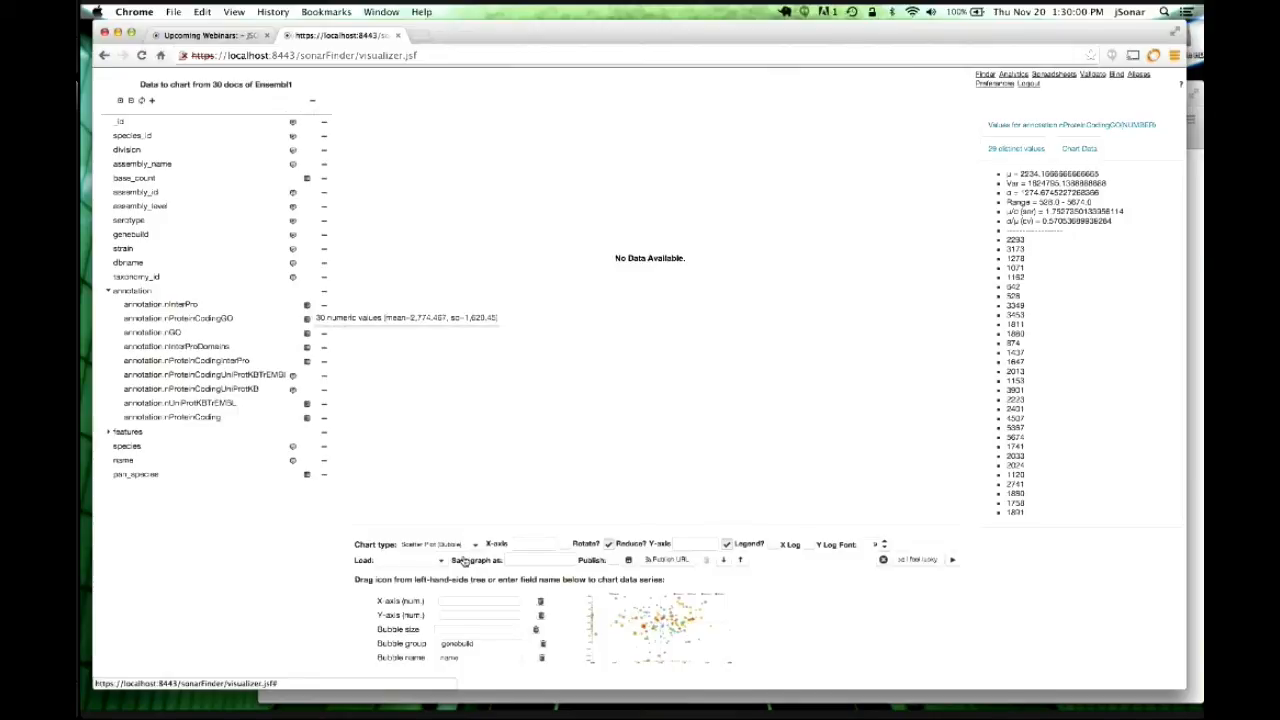
left_click_drag(463, 561, 466, 600)
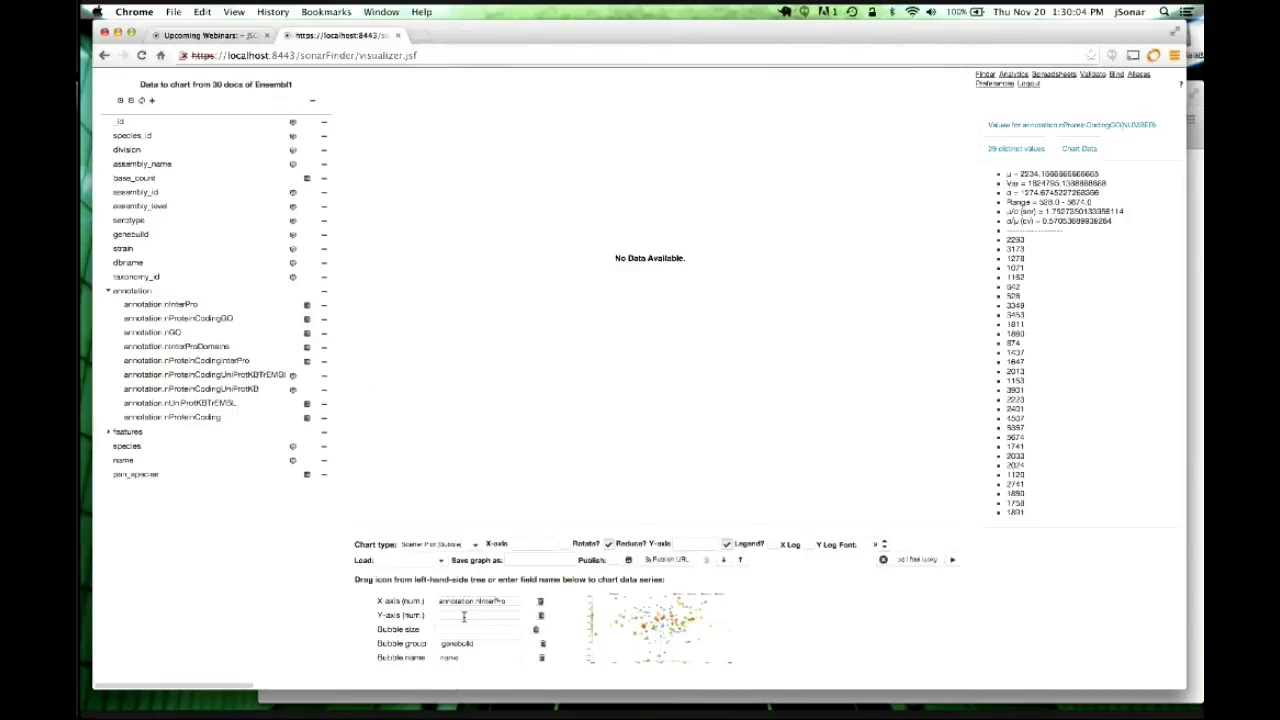
left_click_drag(463, 617, 465, 616)
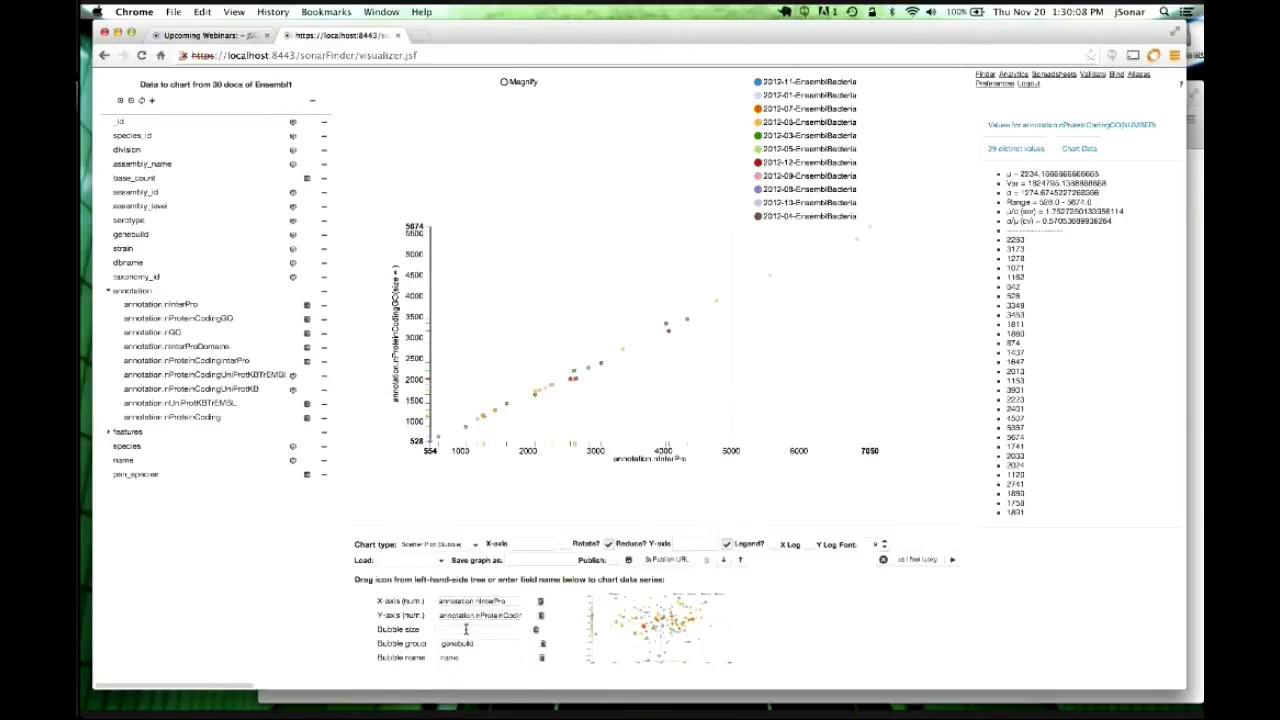
left_click_drag(465, 628, 466, 629)
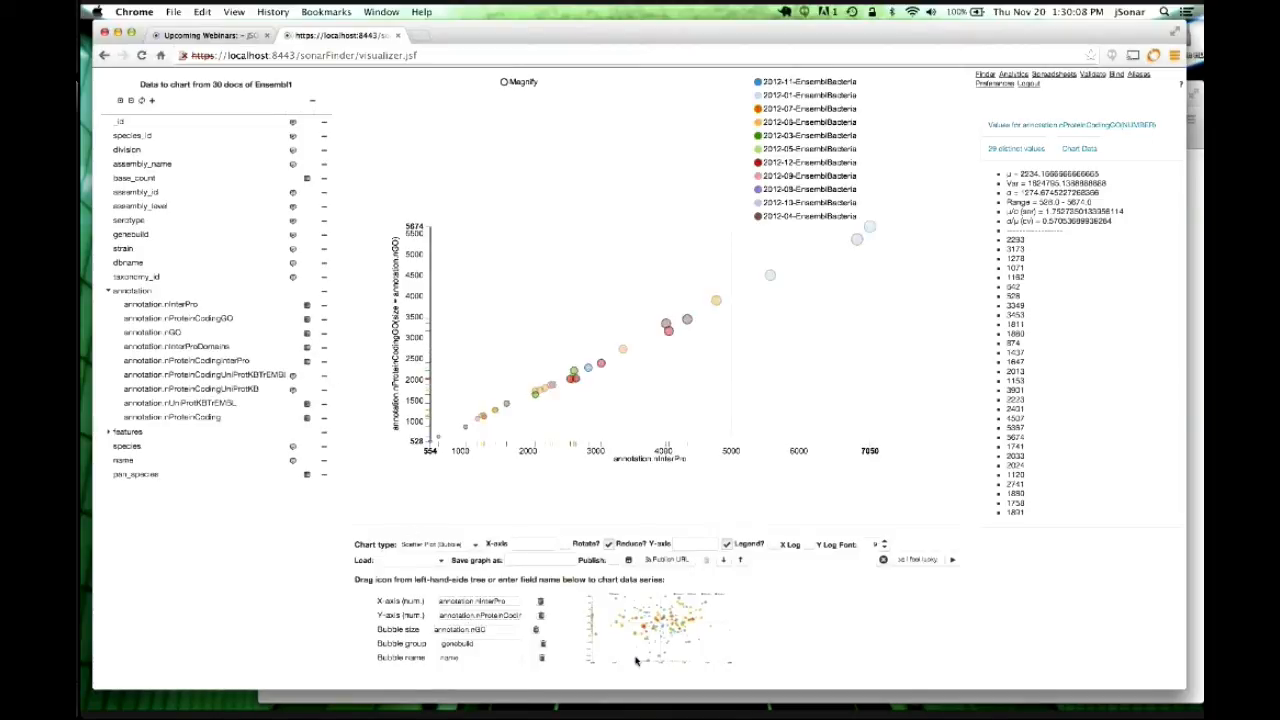
Hide the legend, size bubbles by annotation.nProteinCoding, and save as webinar2 with Publish ticked.
left_click(740, 548)
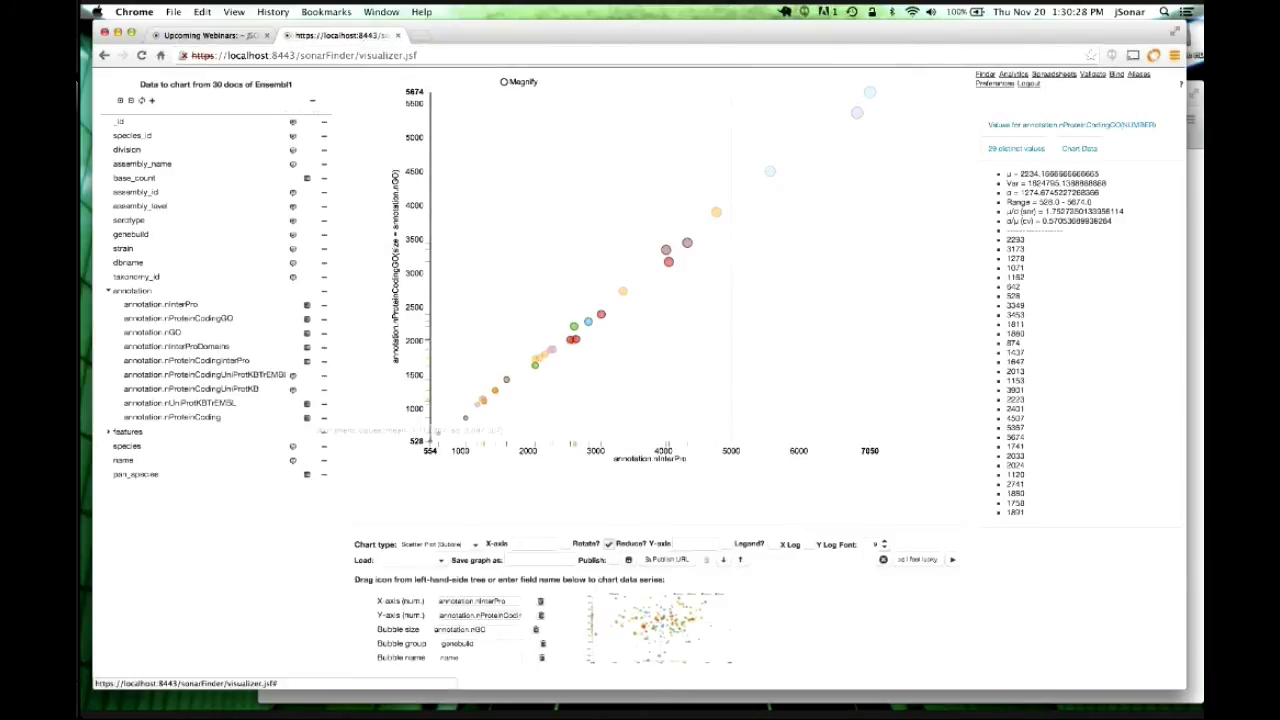
left_click_drag(307, 418, 490, 628)
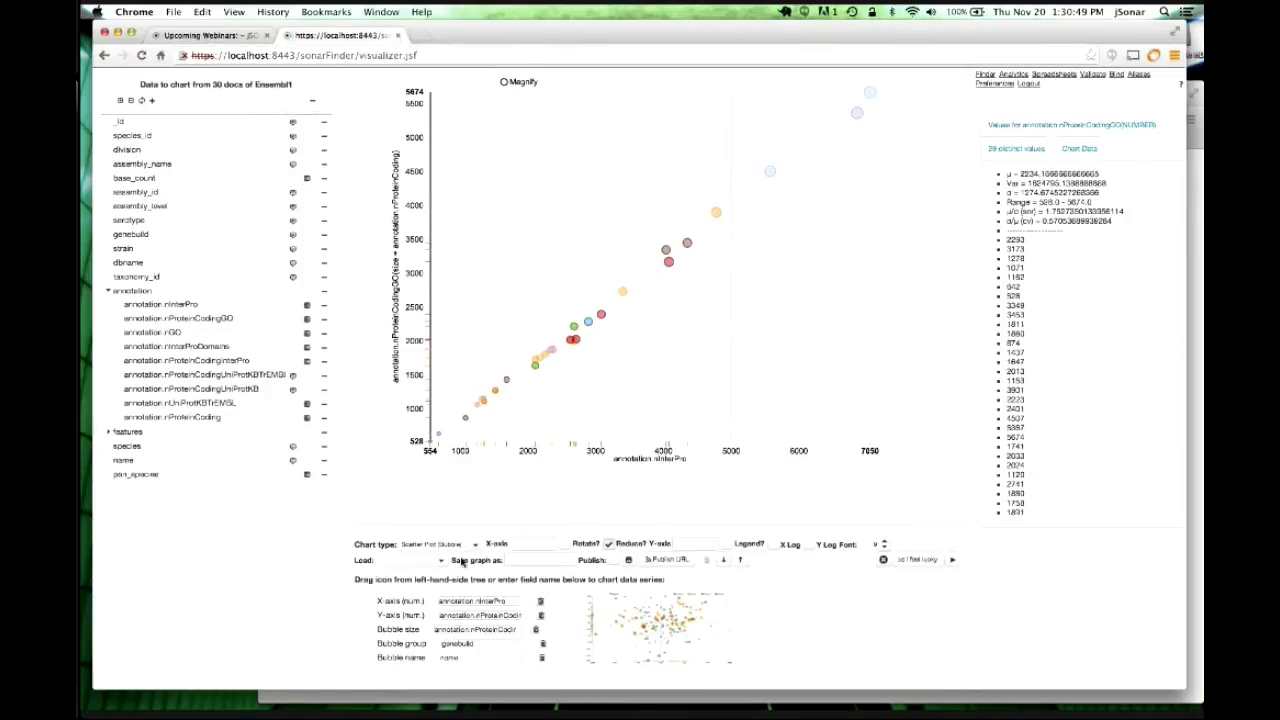
left_click(527, 560)
type("webinar2")
left_click(614, 561)
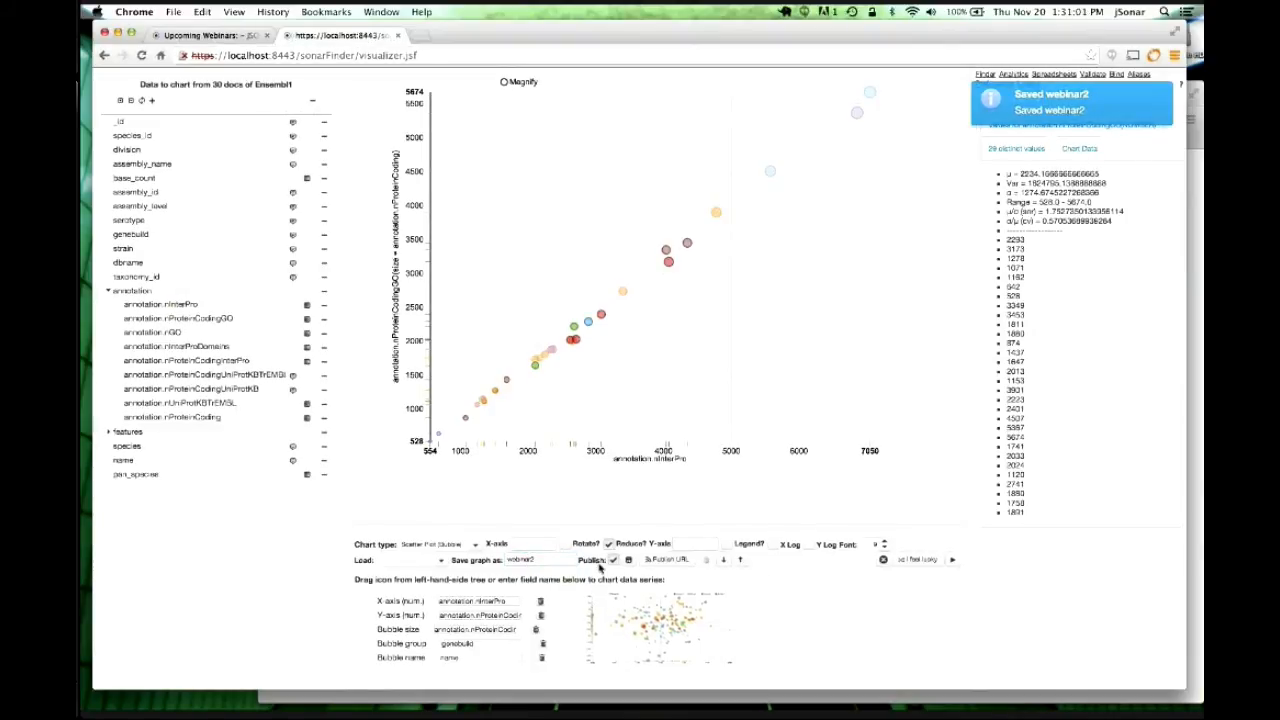
Publish the webinar2 graph URL with a 30-result limit and password, then select the encrypted URL.
left_click(667, 563)
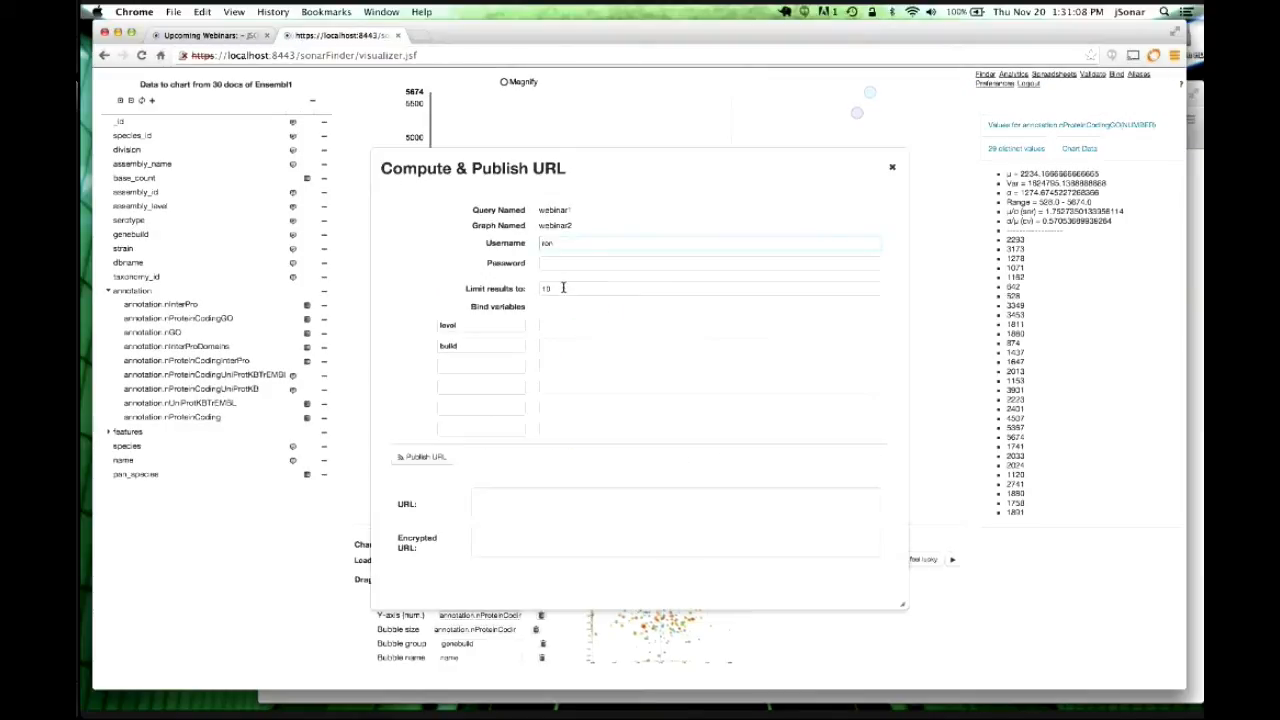
left_click_drag(564, 288, 515, 291)
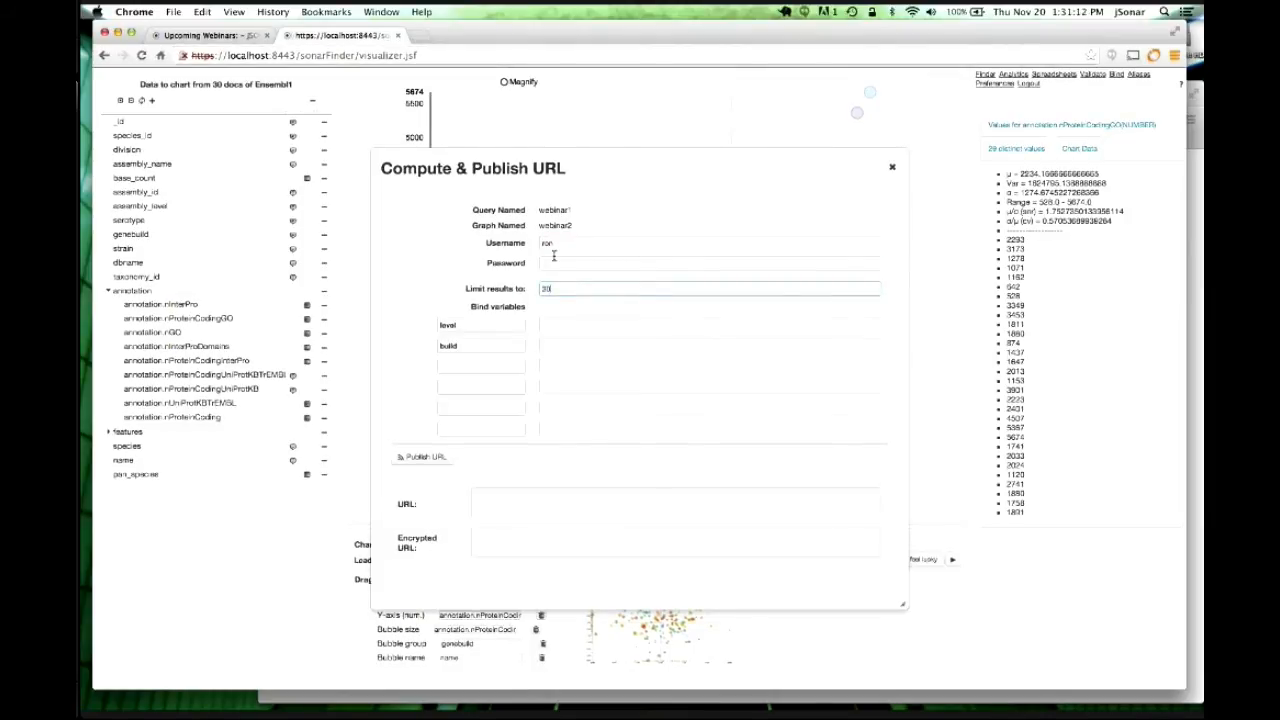
left_click(548, 260)
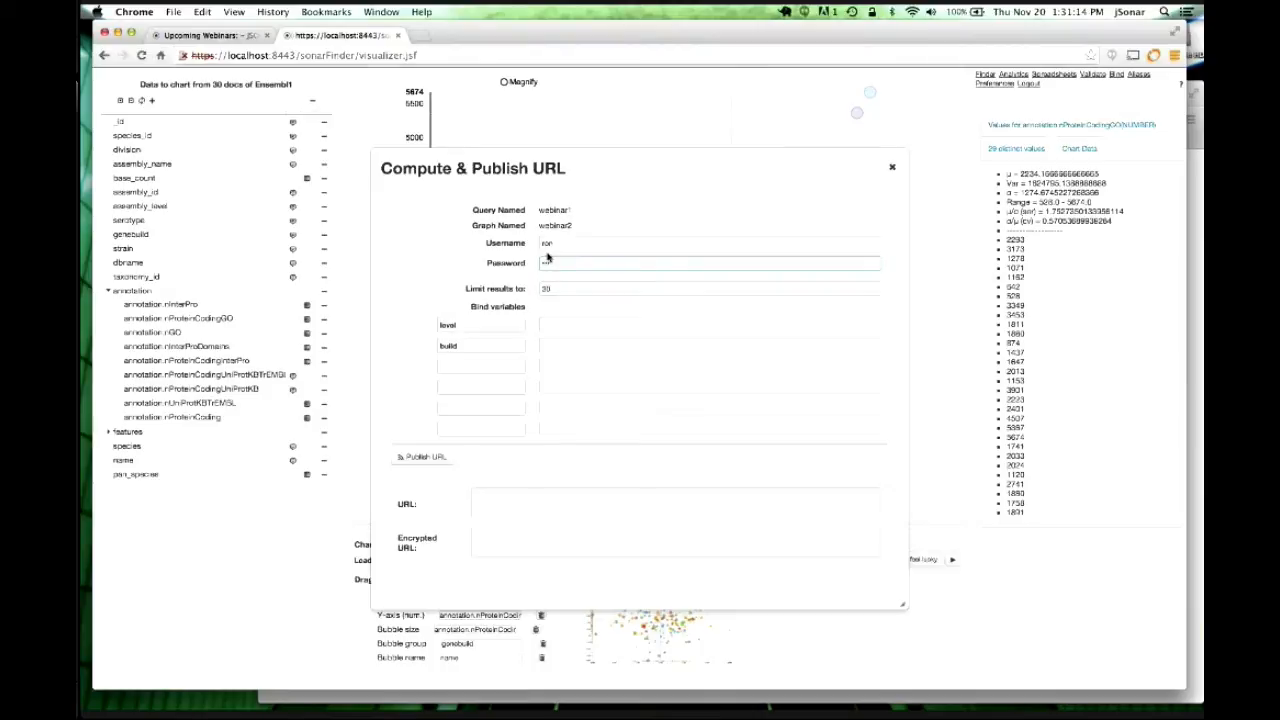
left_click(425, 458)
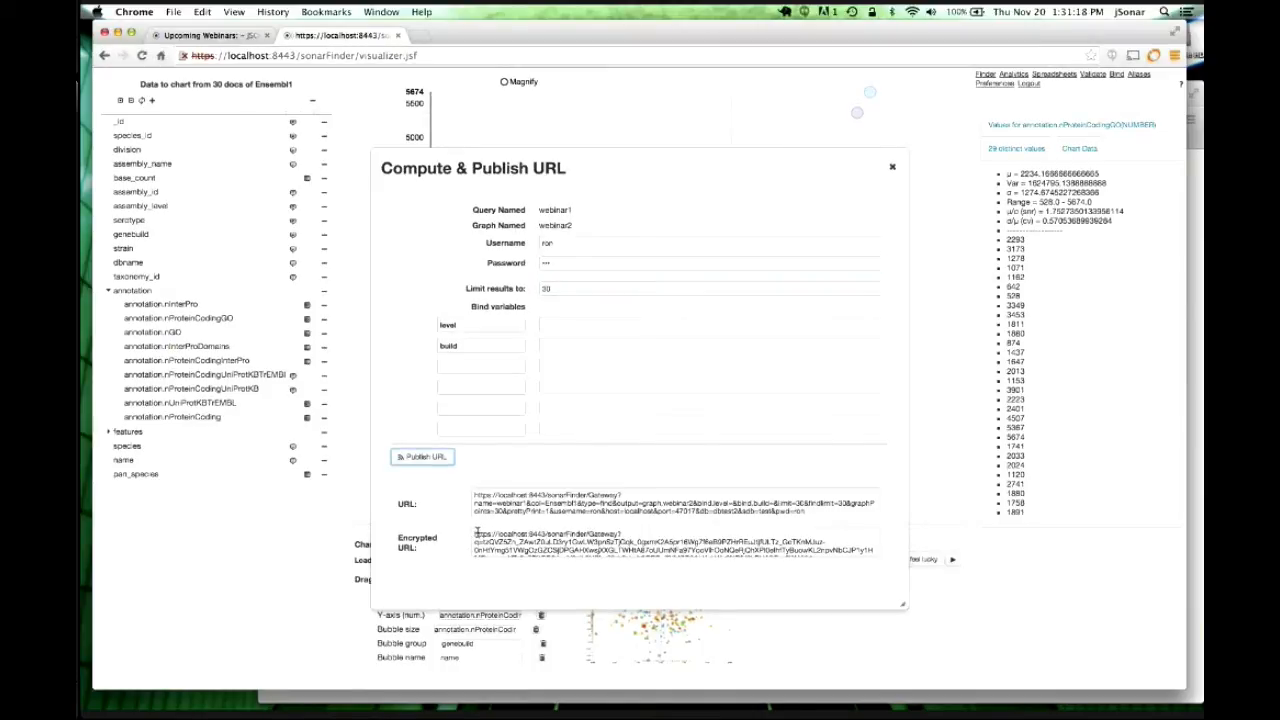
left_click_drag(473, 532, 680, 568)
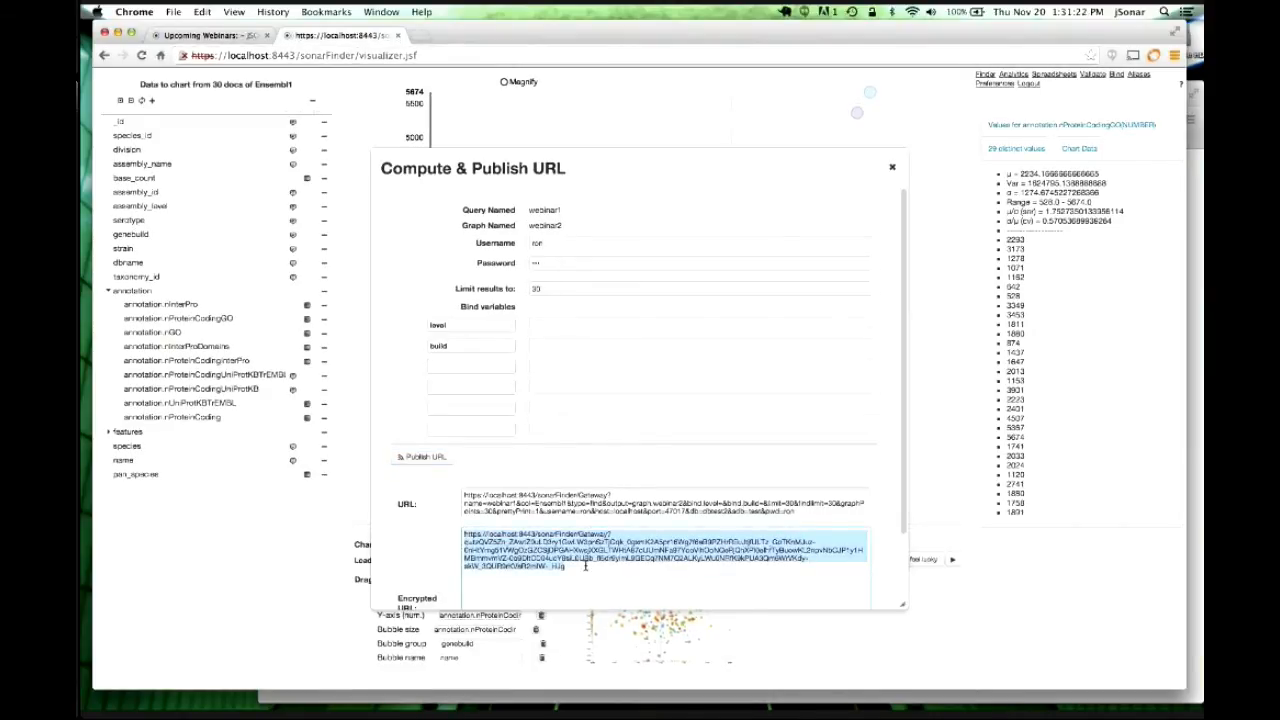
Load the copied encrypted webinar2 URL in Firefox's resubmit form window.
key("super+Tab")
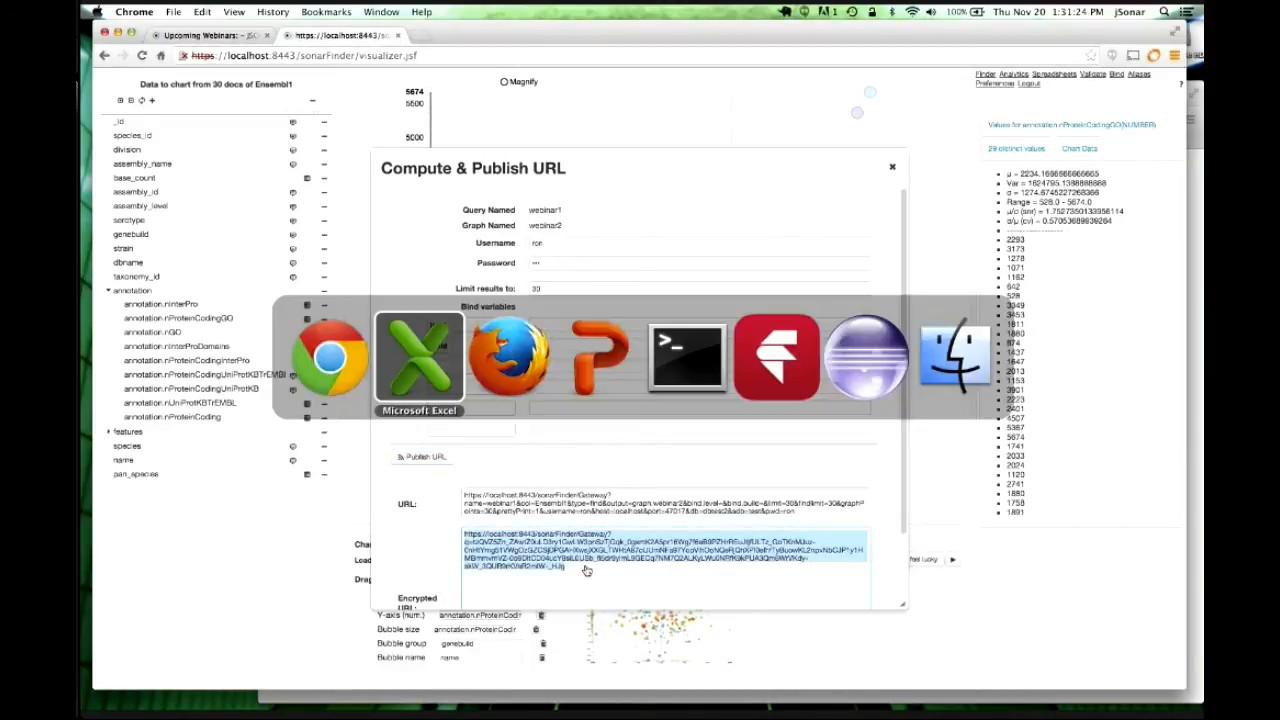
key("super+Tab")
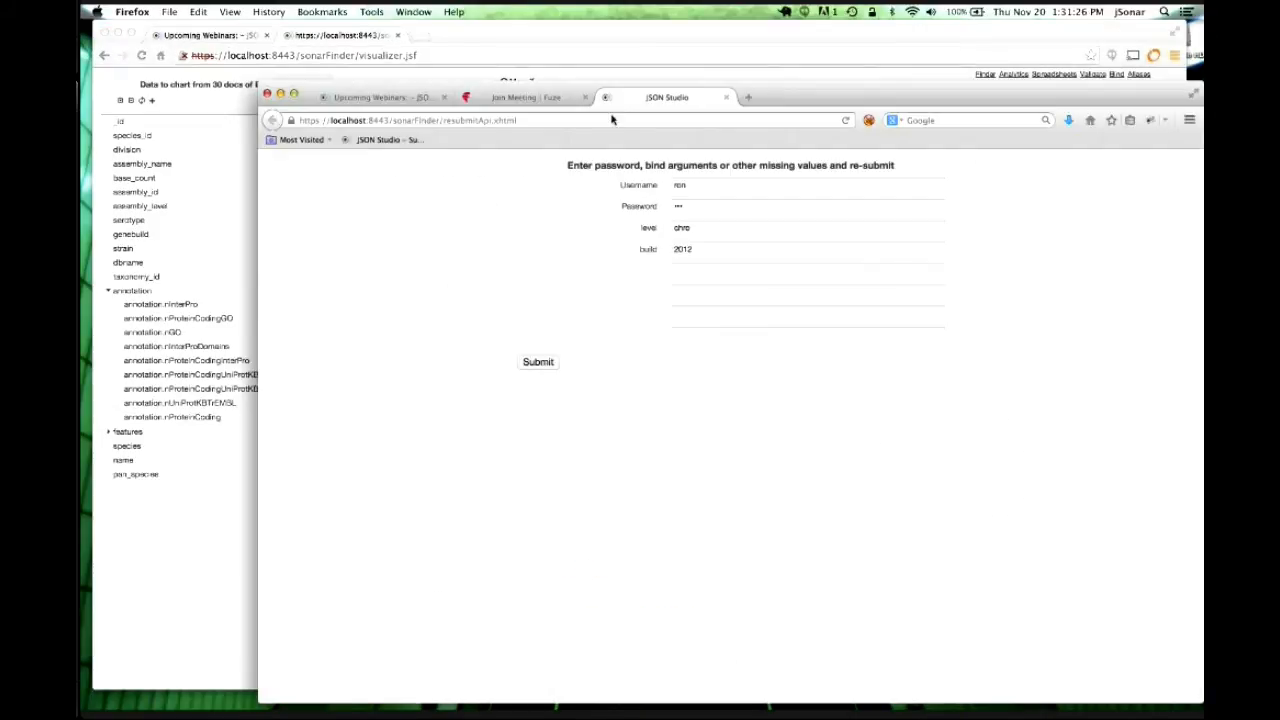
left_click(566, 122)
key("super+v")
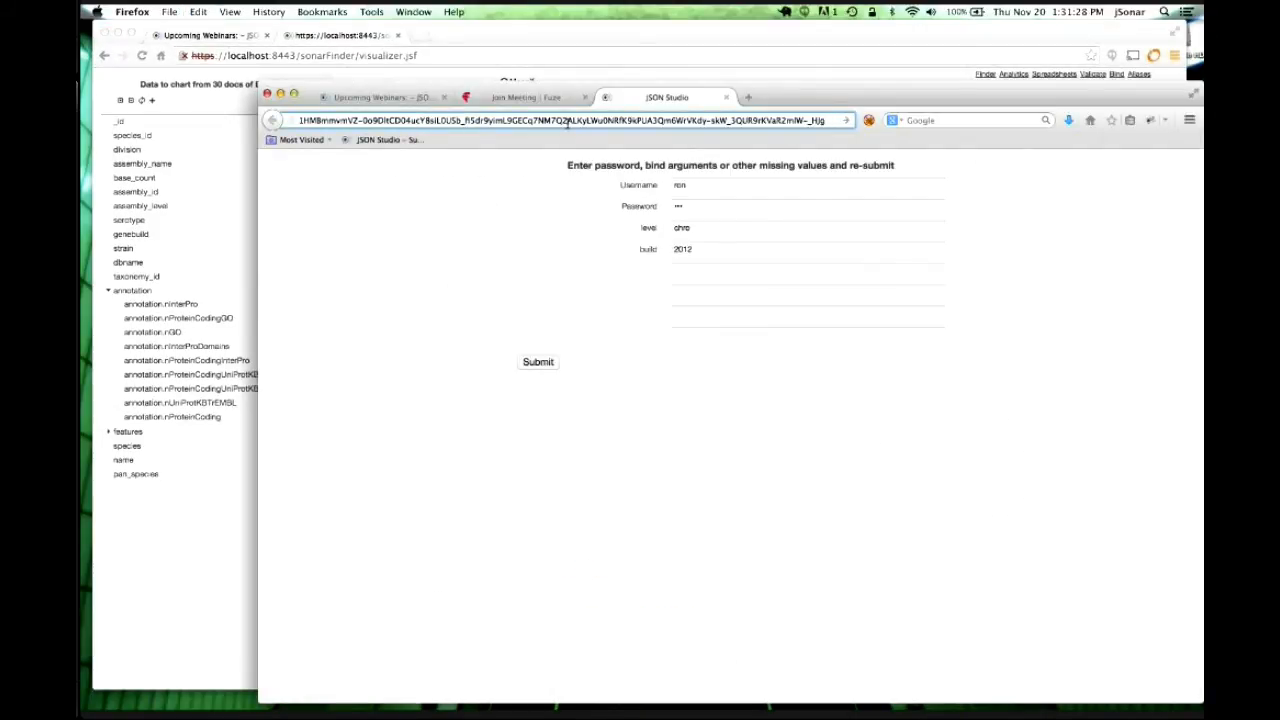
key("Return")
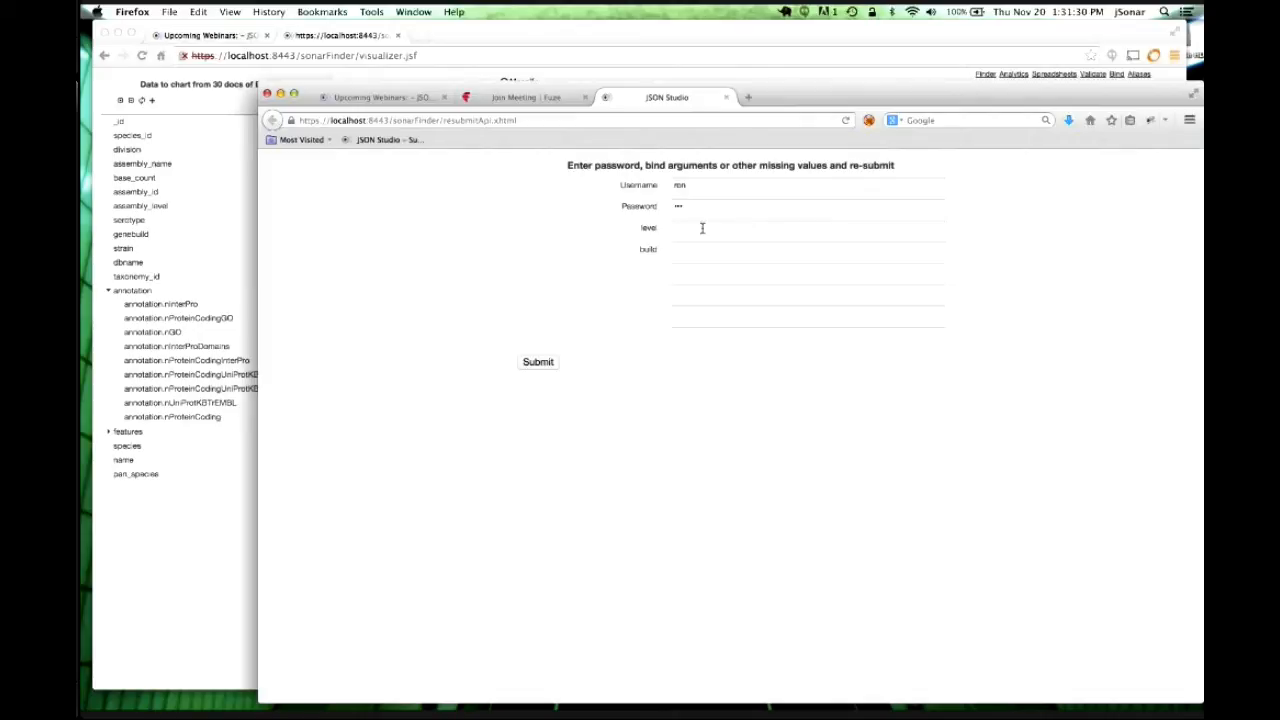
Submit the form with level chromo and build 2012 to render the published chart.
left_click(702, 228)
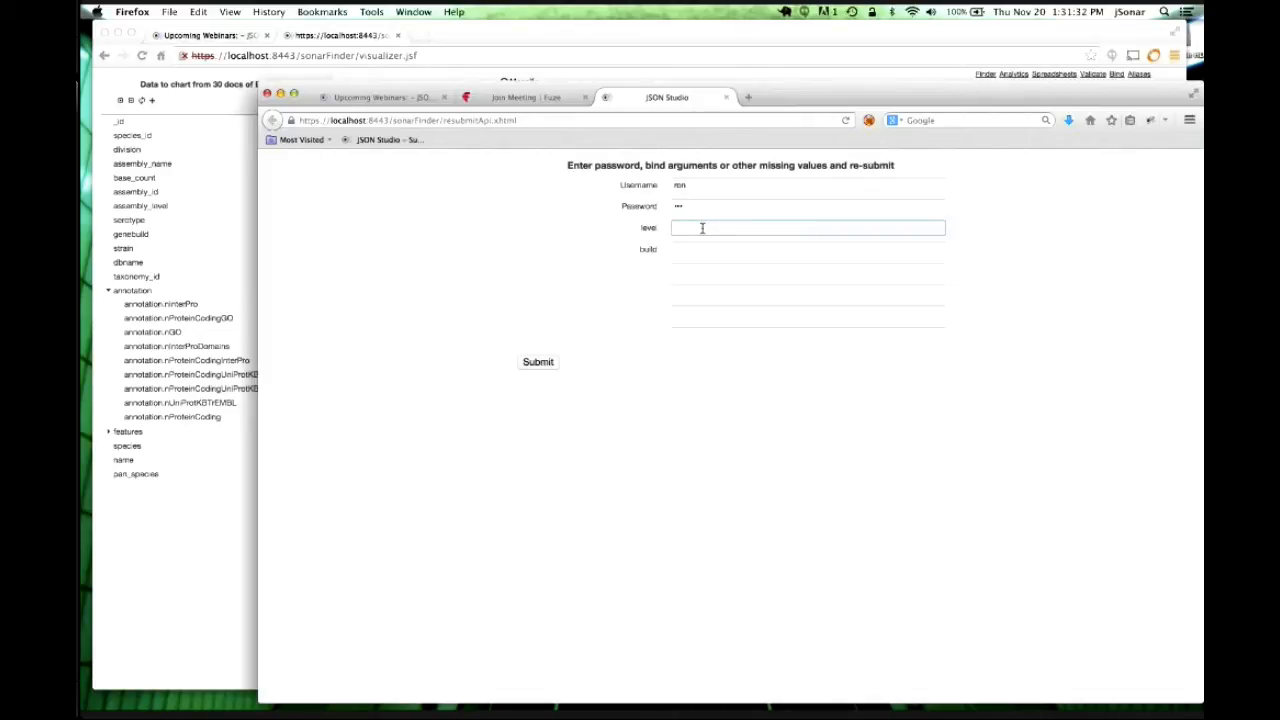
type("chromo")
left_click(682, 248)
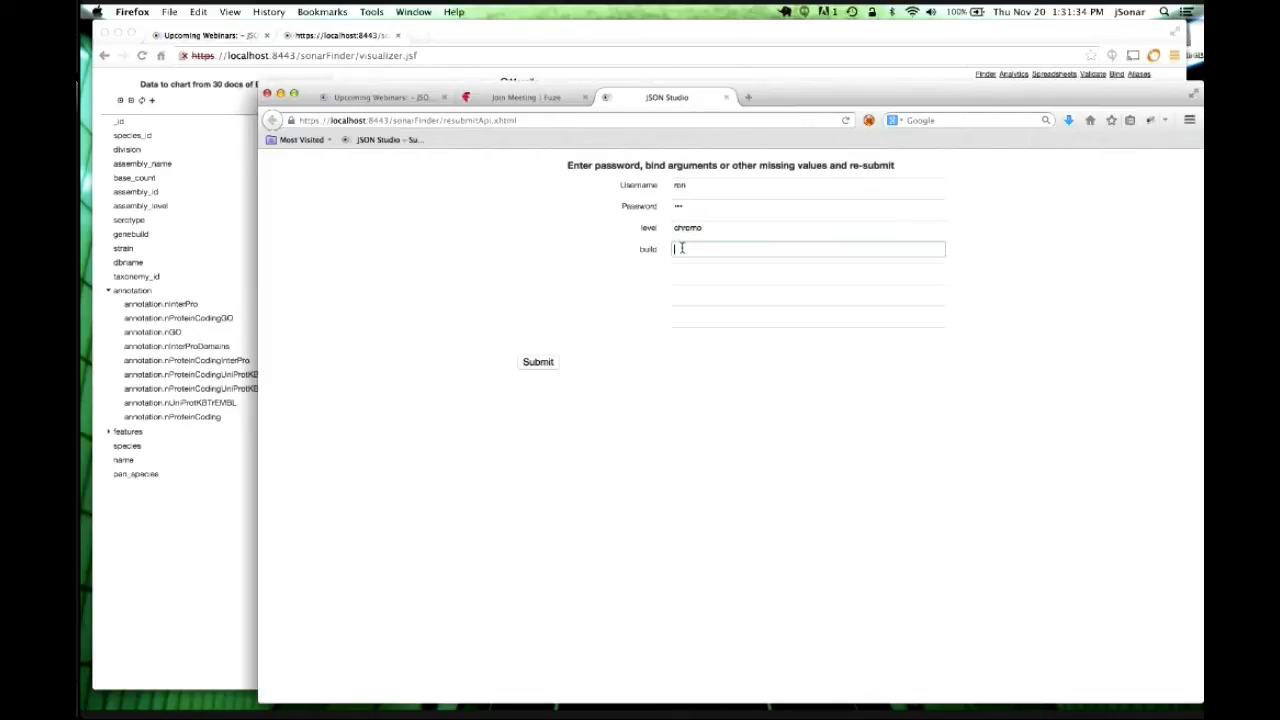
type("2012")
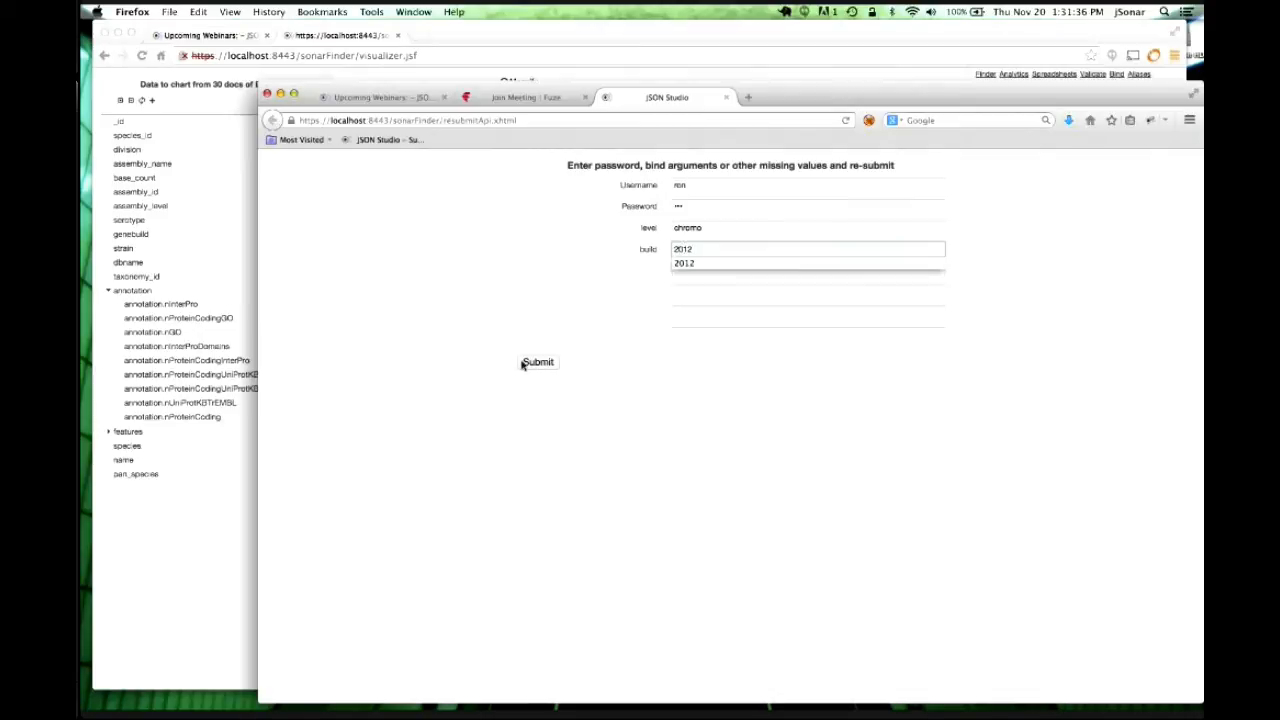
left_click(537, 362)
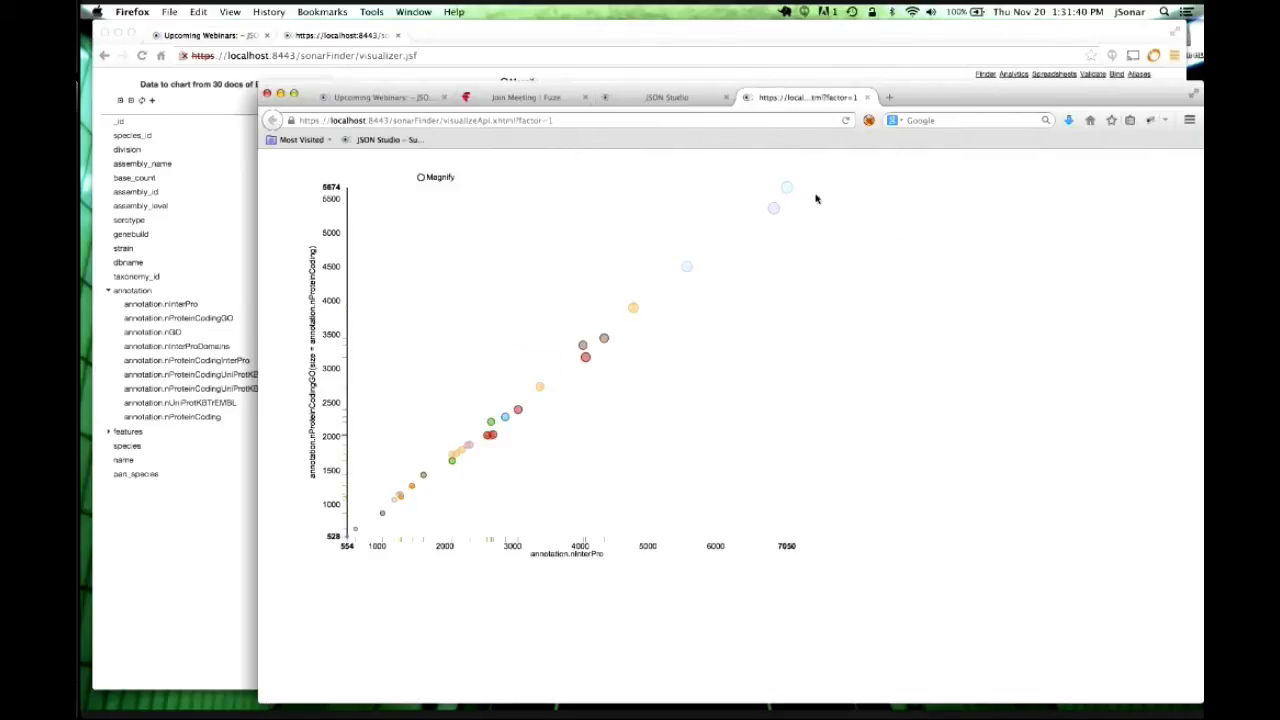
Read several bubble labels on the published webinar2 nInterPro bubble chart, then bring up the page's context menu.
mouse_move(776, 220)
mouse_move(603, 340)
mouse_move(540, 390)
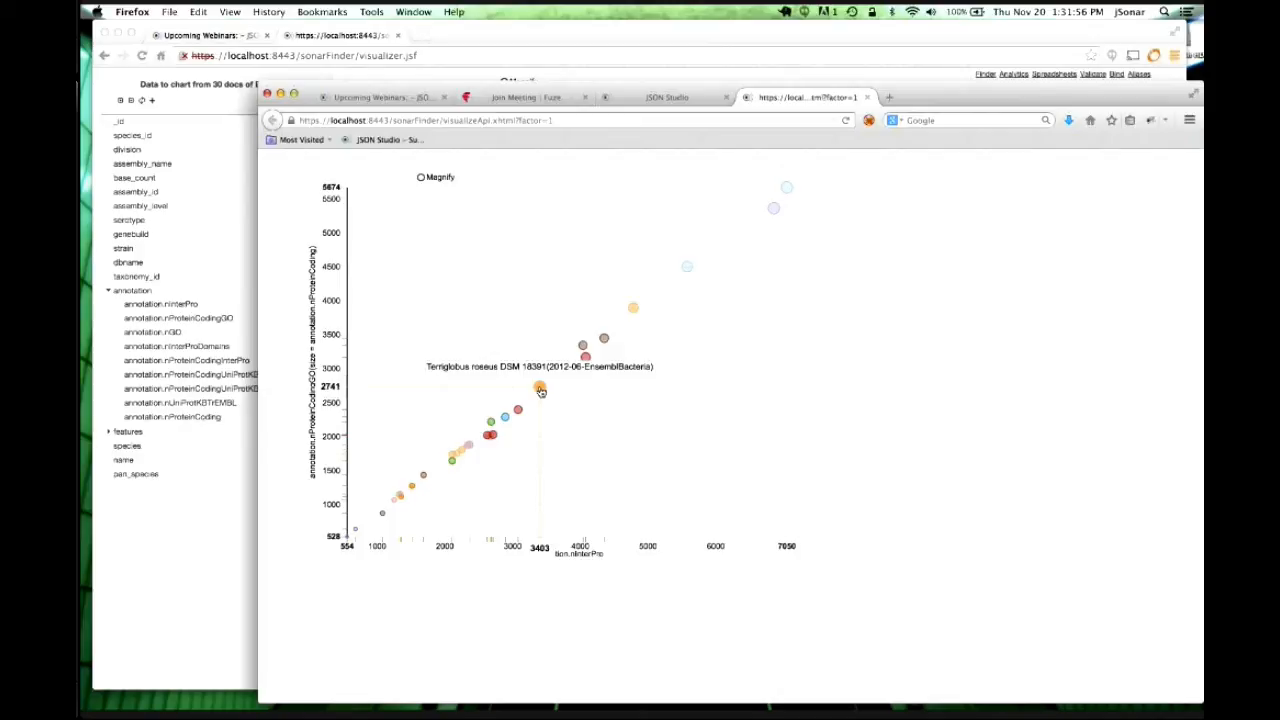
right_click(964, 262)
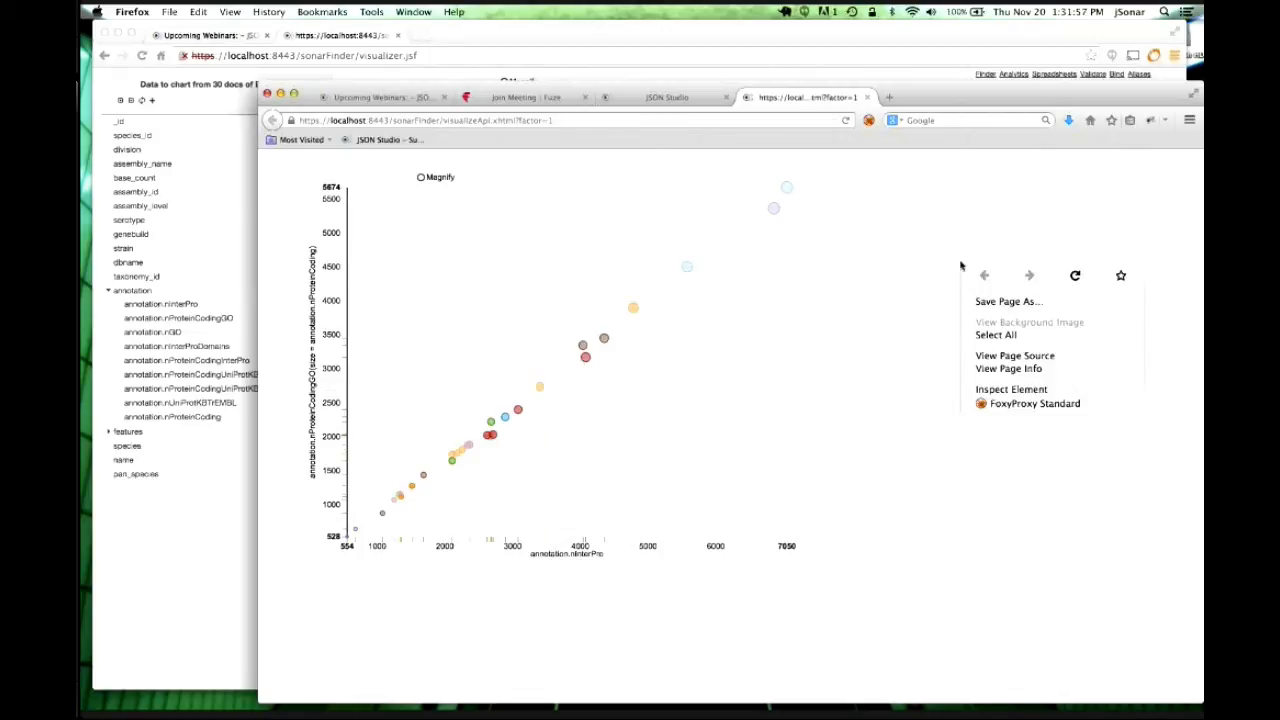
View the chart page's HTML source, scroll through it, then close the source window.
left_click(1027, 356)
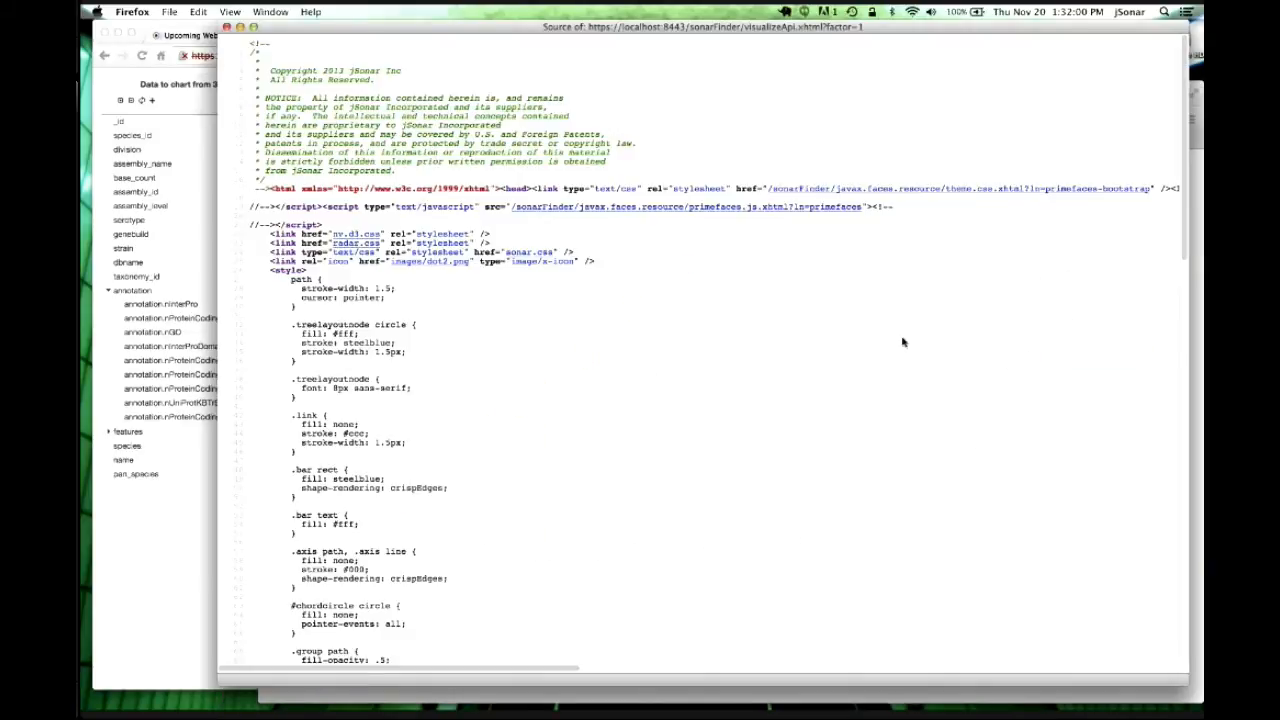
scroll(903, 342, "down", 10)
scroll(903, 342, "down", 5)
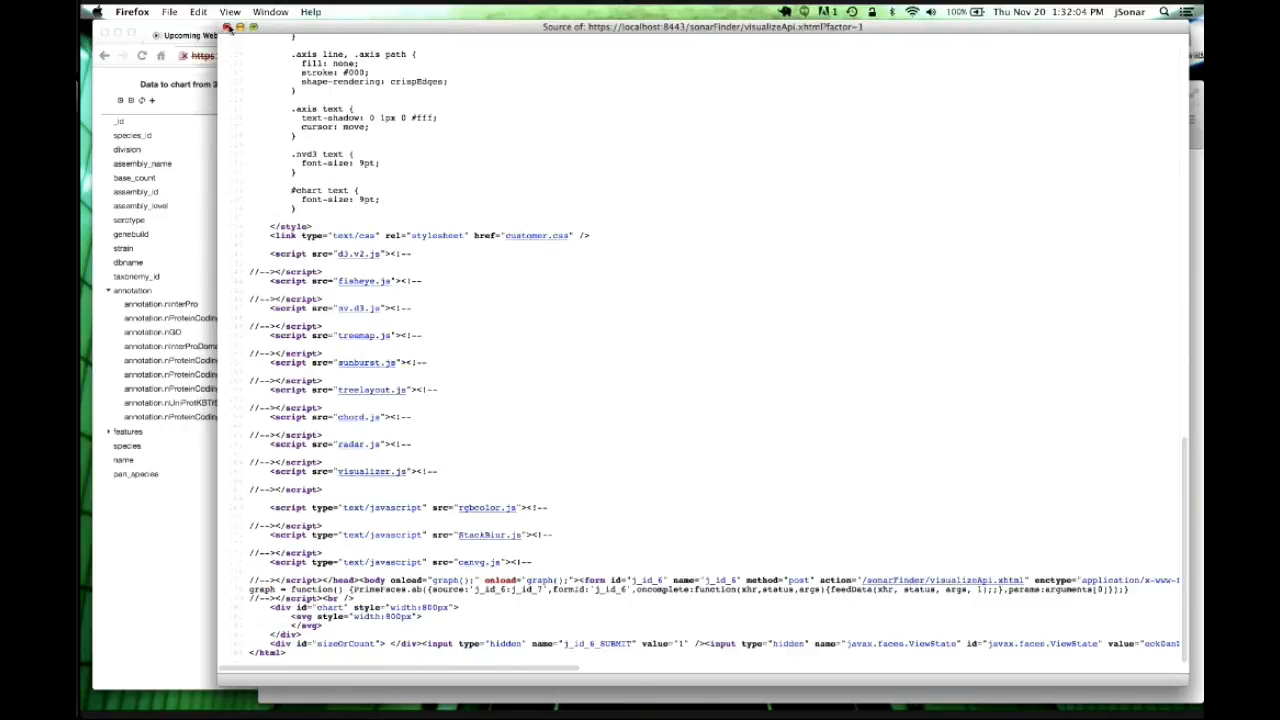
left_click(227, 27)
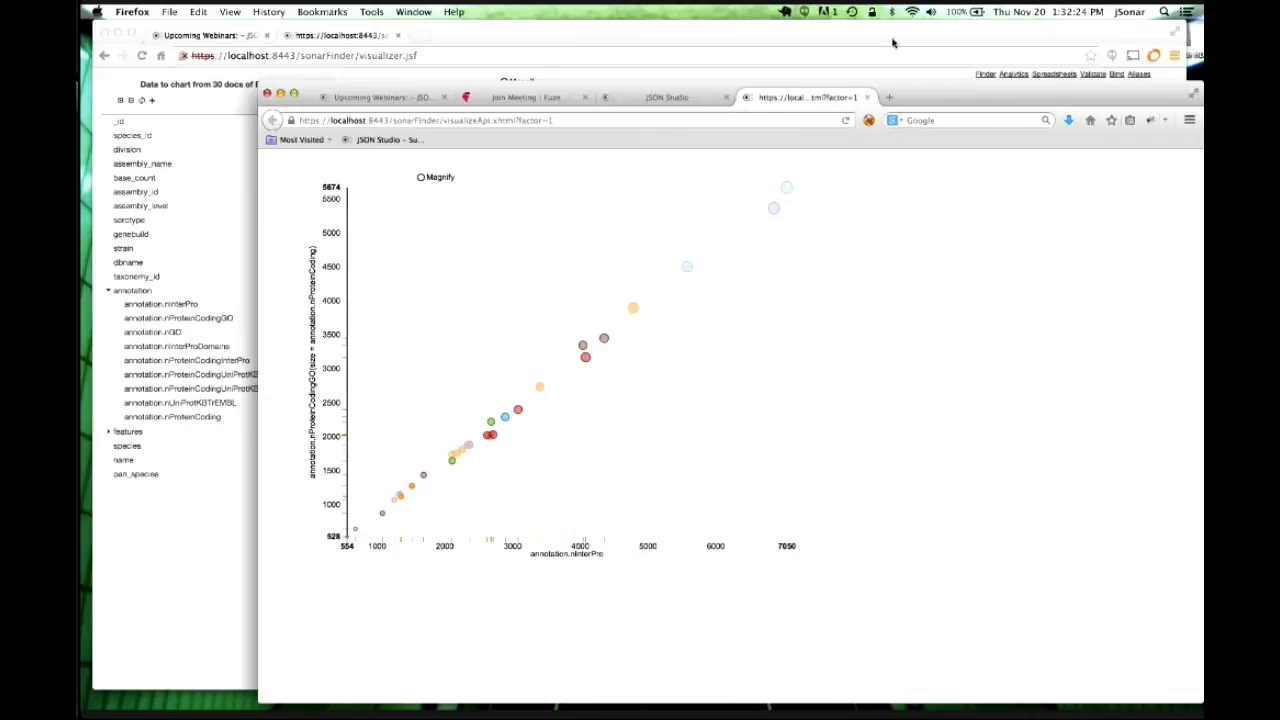
Close the published chart tab in Firefox and dismiss Chrome's Compute & Publish URL dialog.
left_click(866, 97)
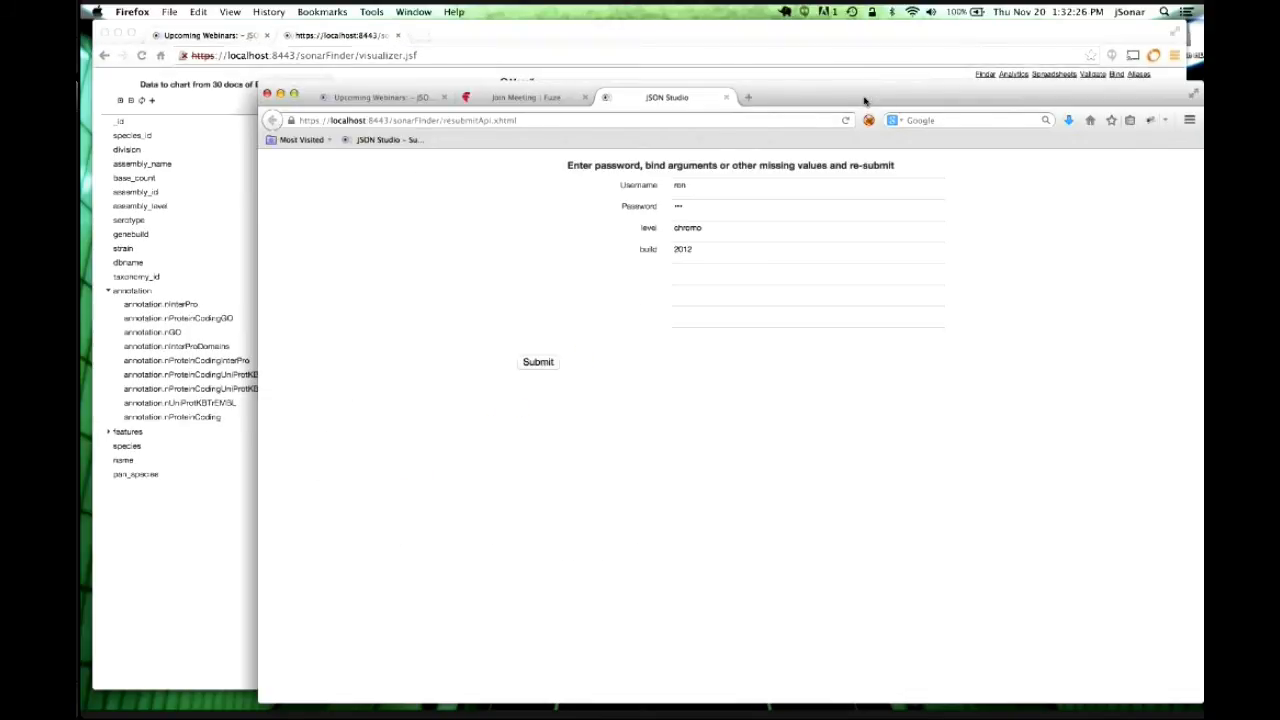
left_click(855, 37)
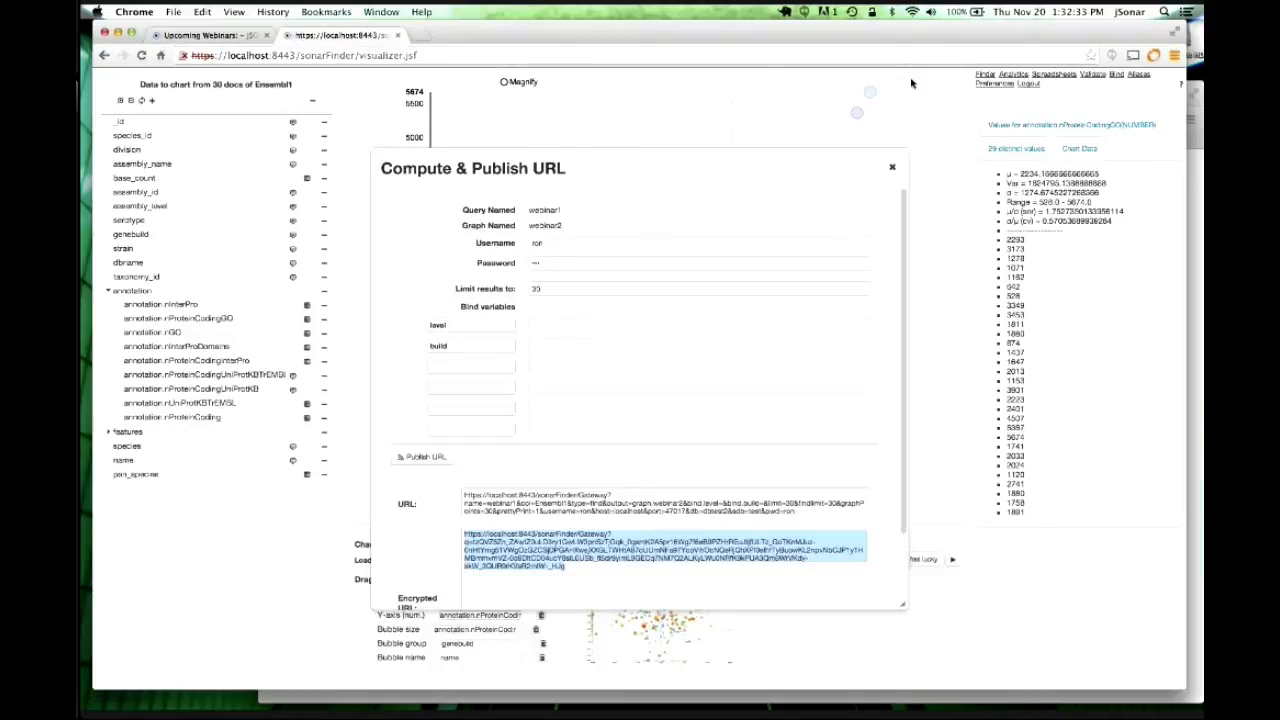
left_click(892, 171)
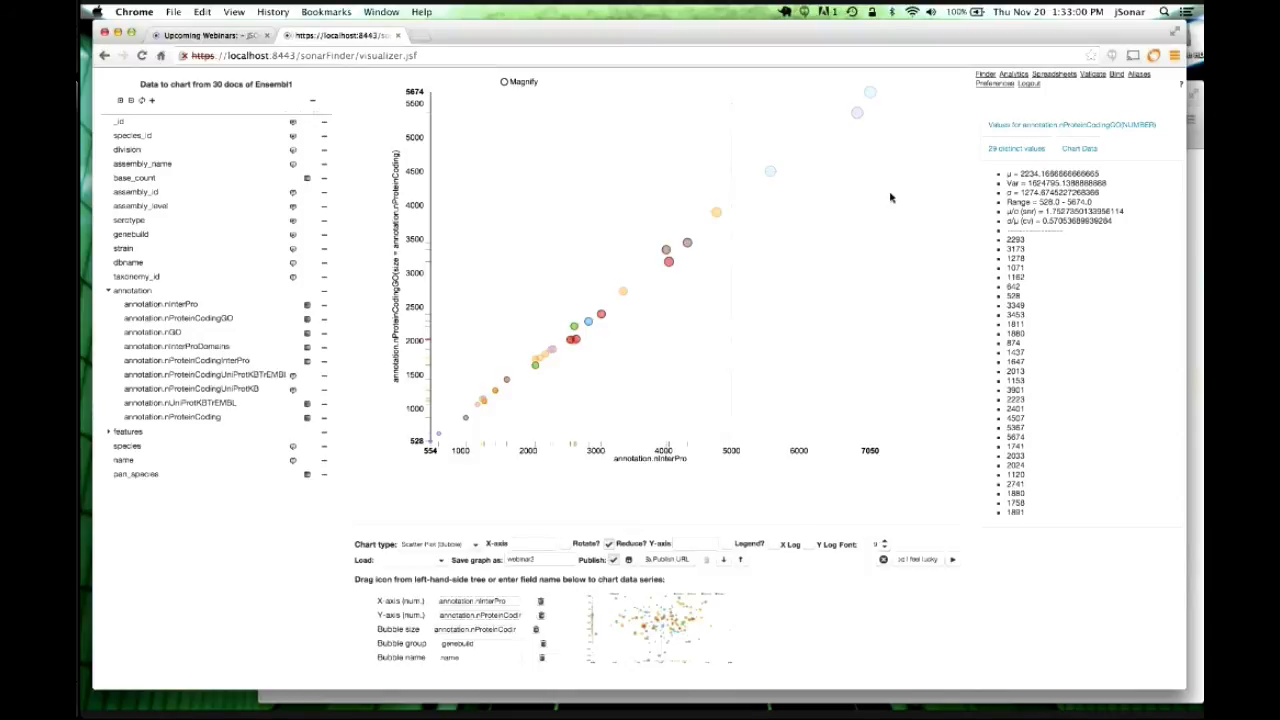
Switch the chart to Parallel Plot with annotation.nInterProDomains replacing base_count as series 1.
left_click(481, 546)
left_click(441, 392)
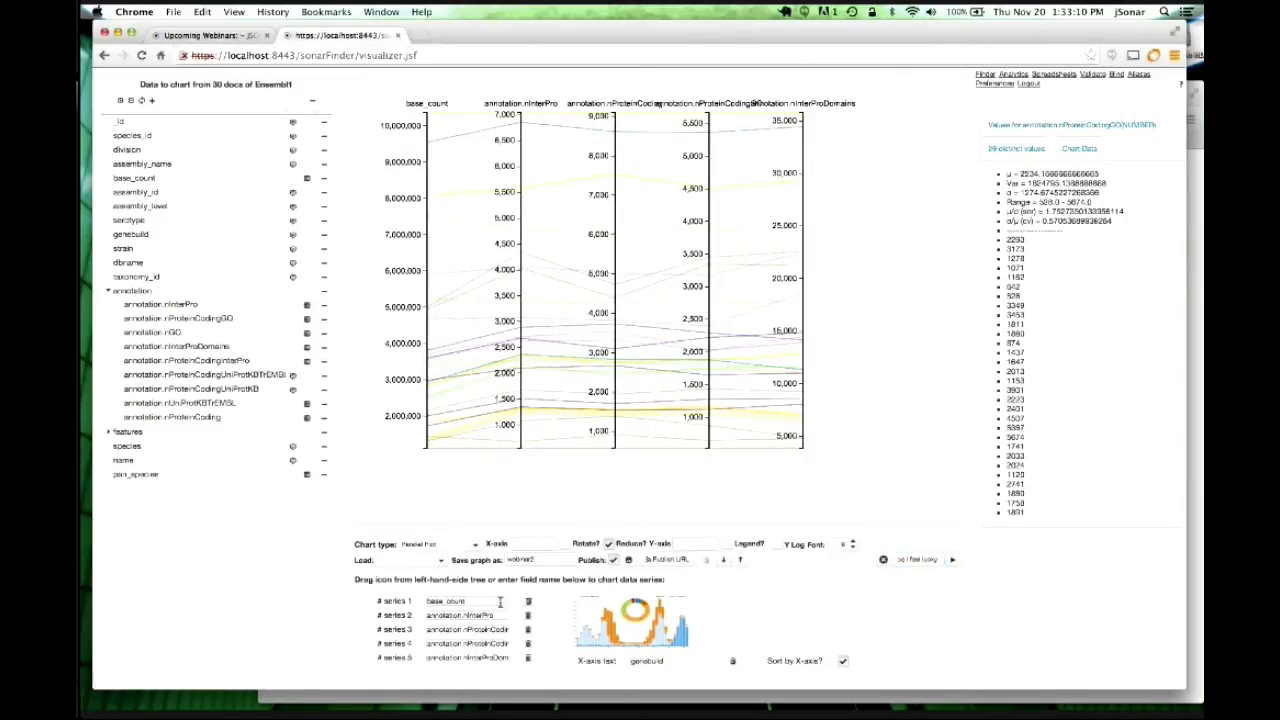
left_click_drag(500, 601, 501, 602)
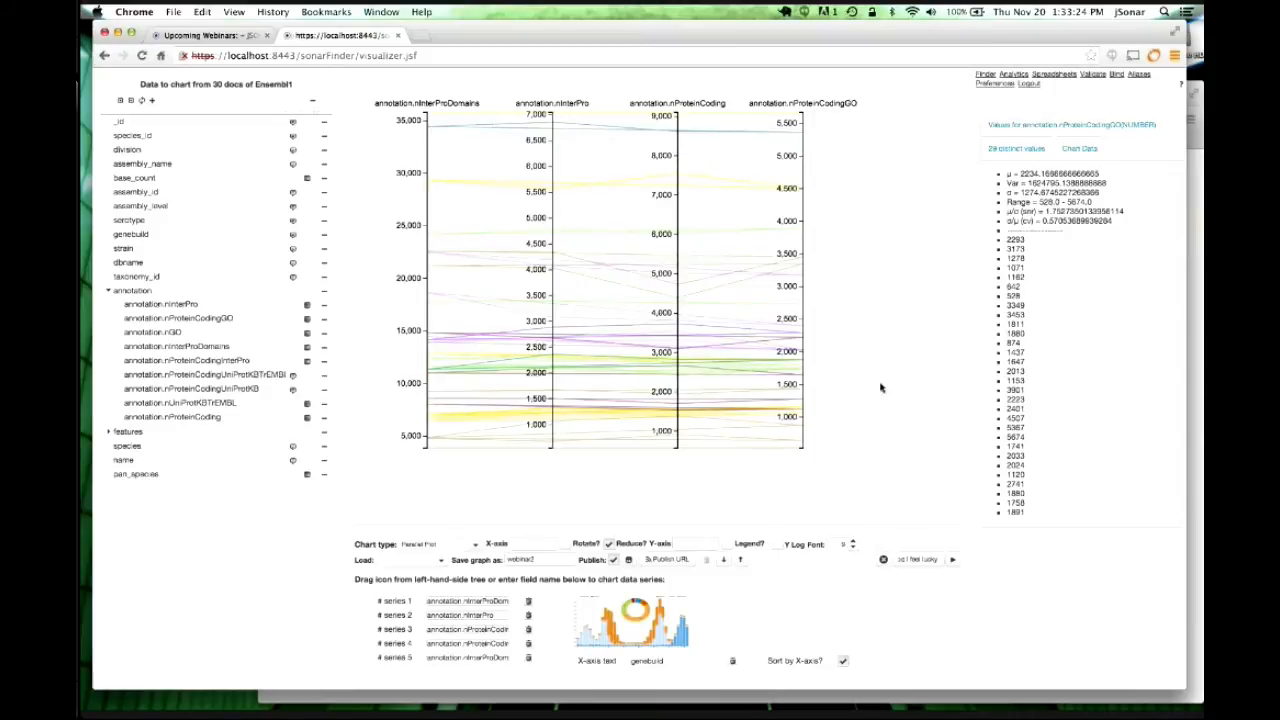
Reload the chart with all 210 documents, brush nProteinCoding near 4,000, then go to Finder.
left_click(151, 105)
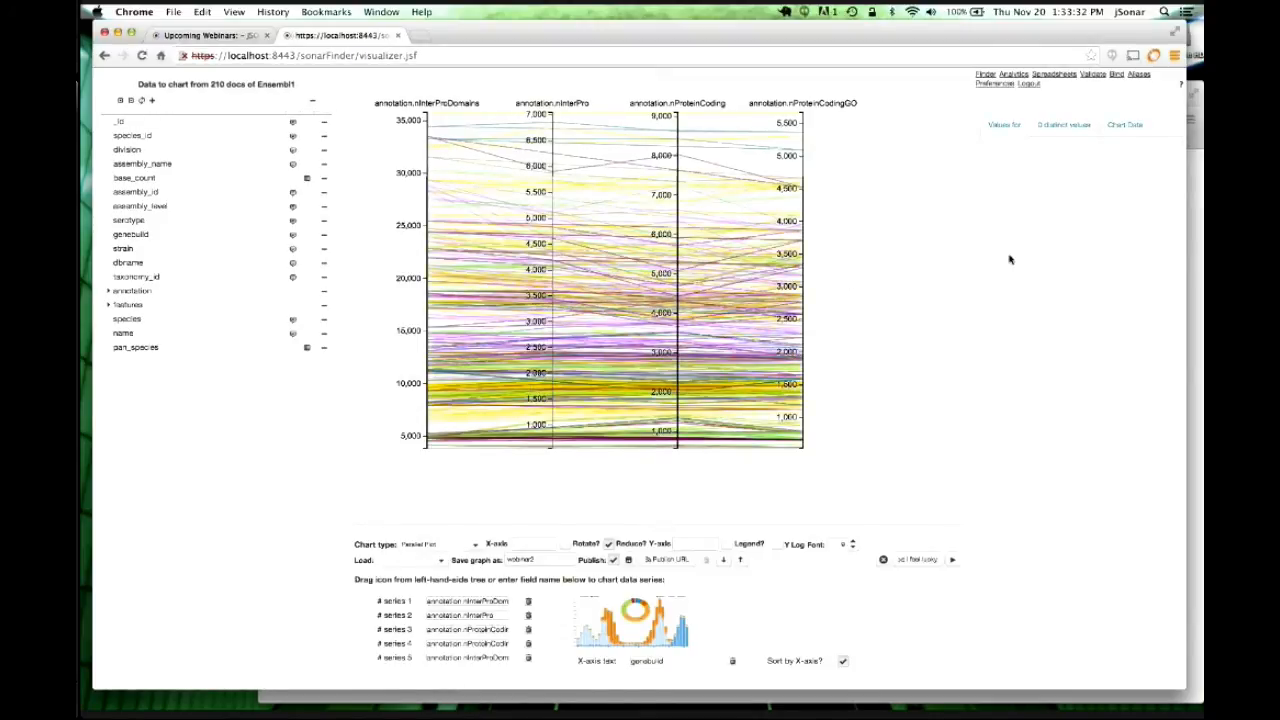
left_click_drag(677, 314, 677, 328)
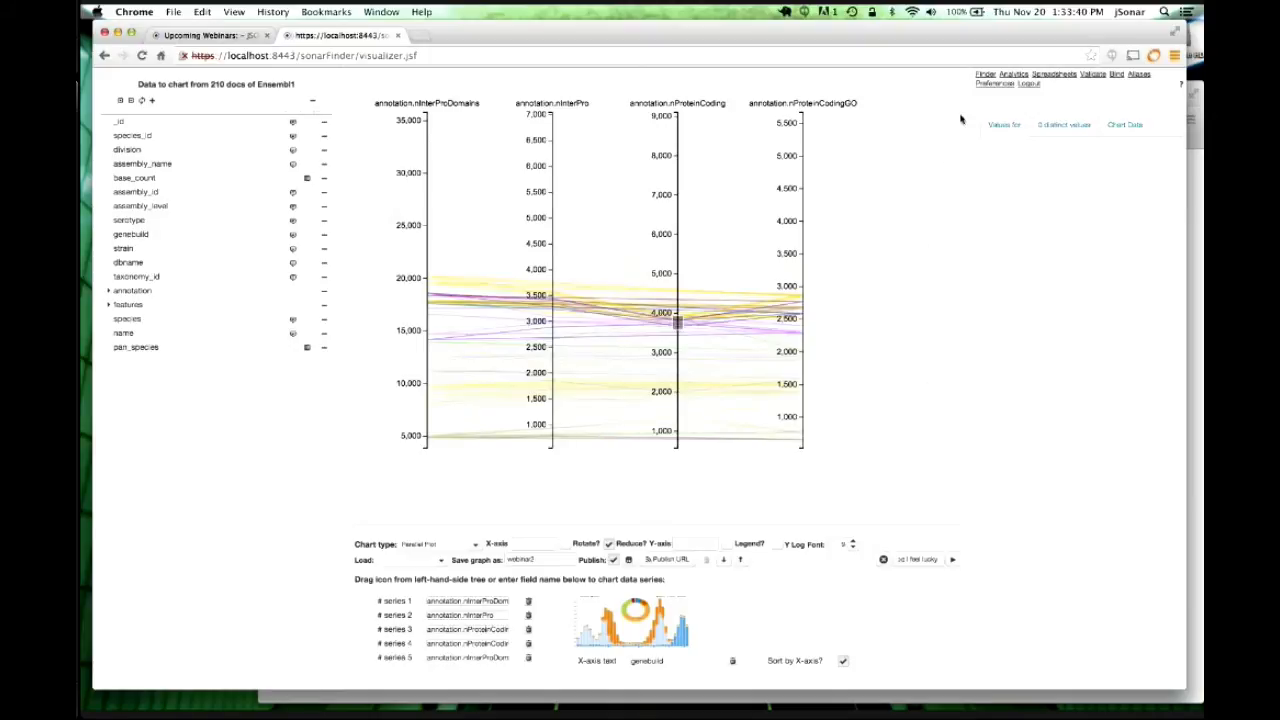
left_click(985, 77)
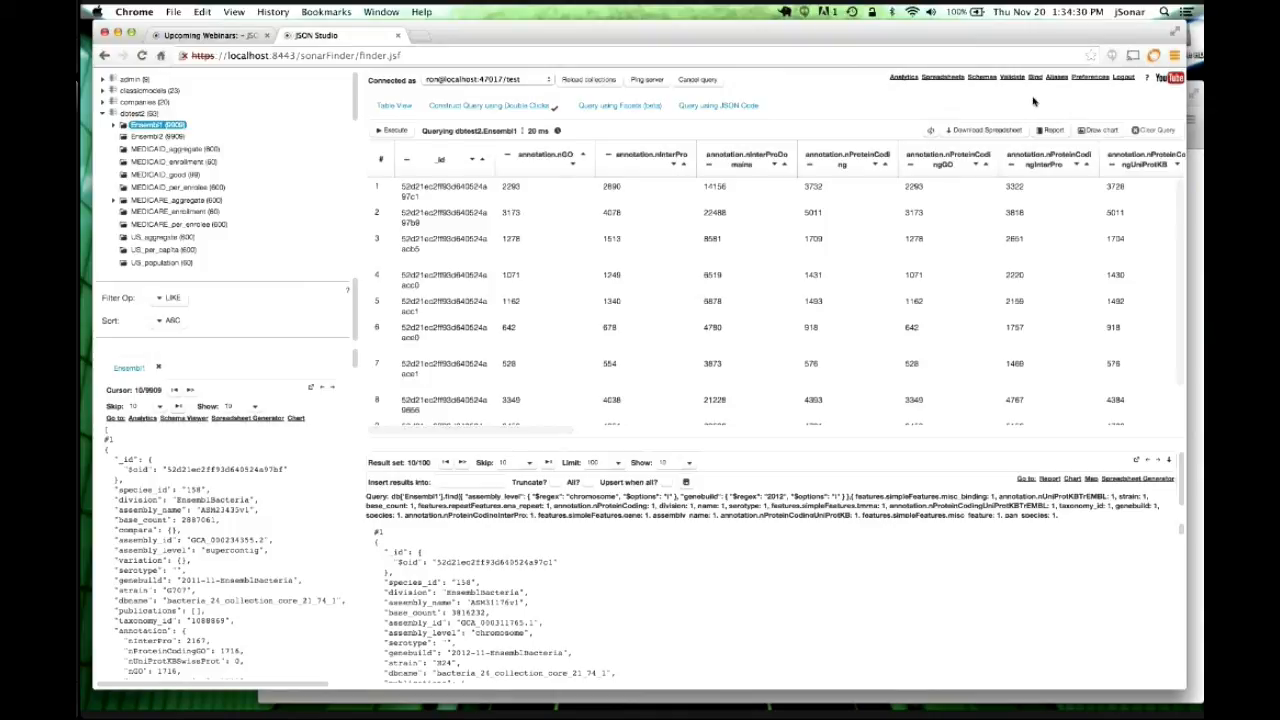
Open Analytics and pick dbtest2.Ensembl1 as the pipeline's starting collection.
left_click(906, 80)
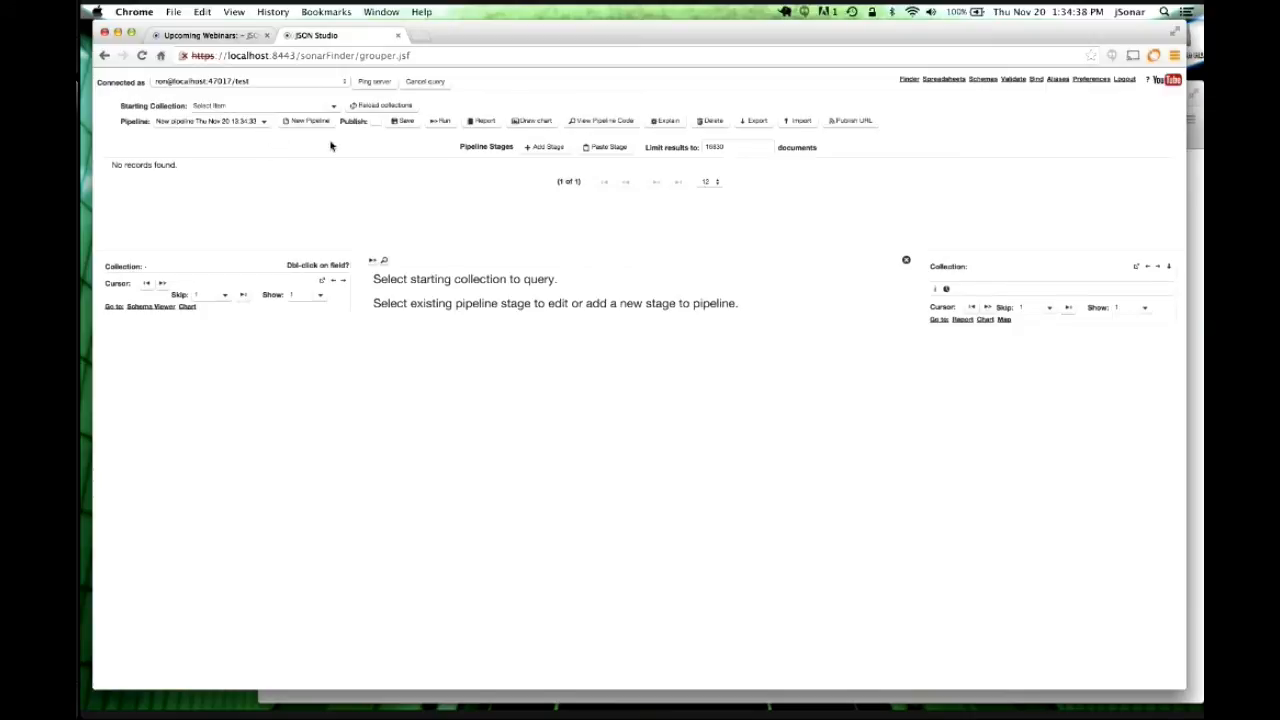
left_click(333, 105)
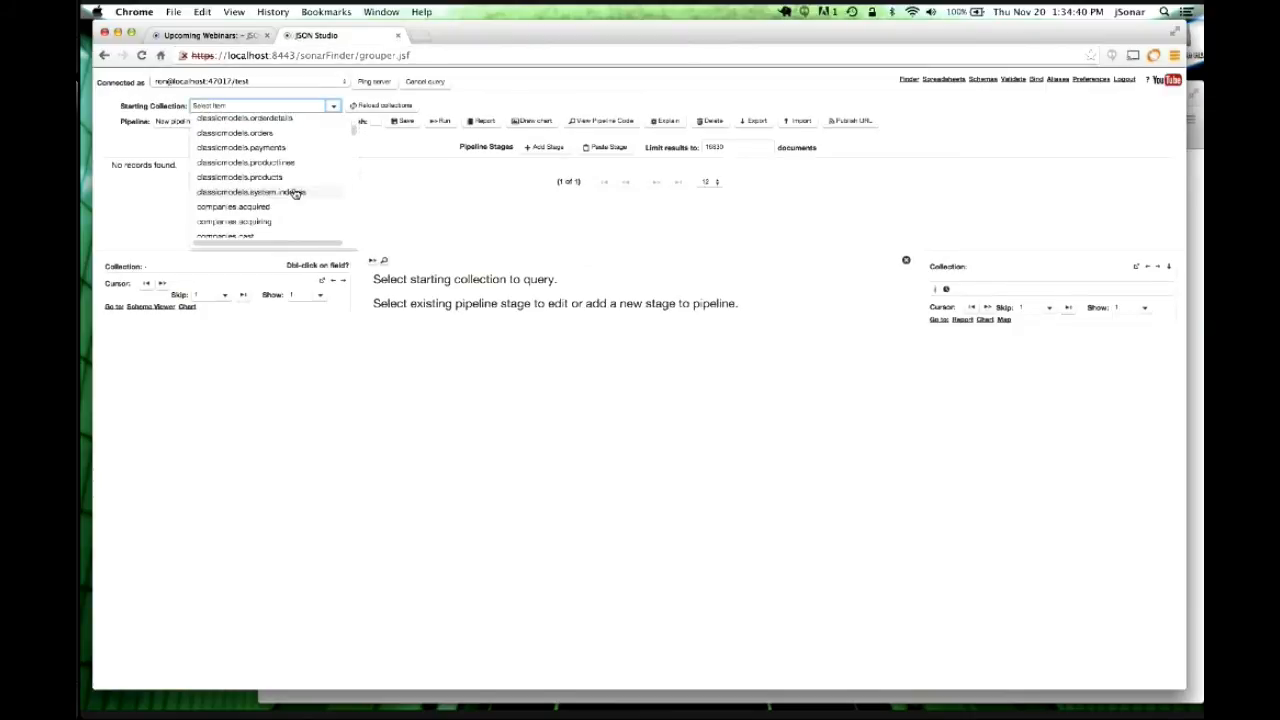
scroll(295, 193, "down", 10)
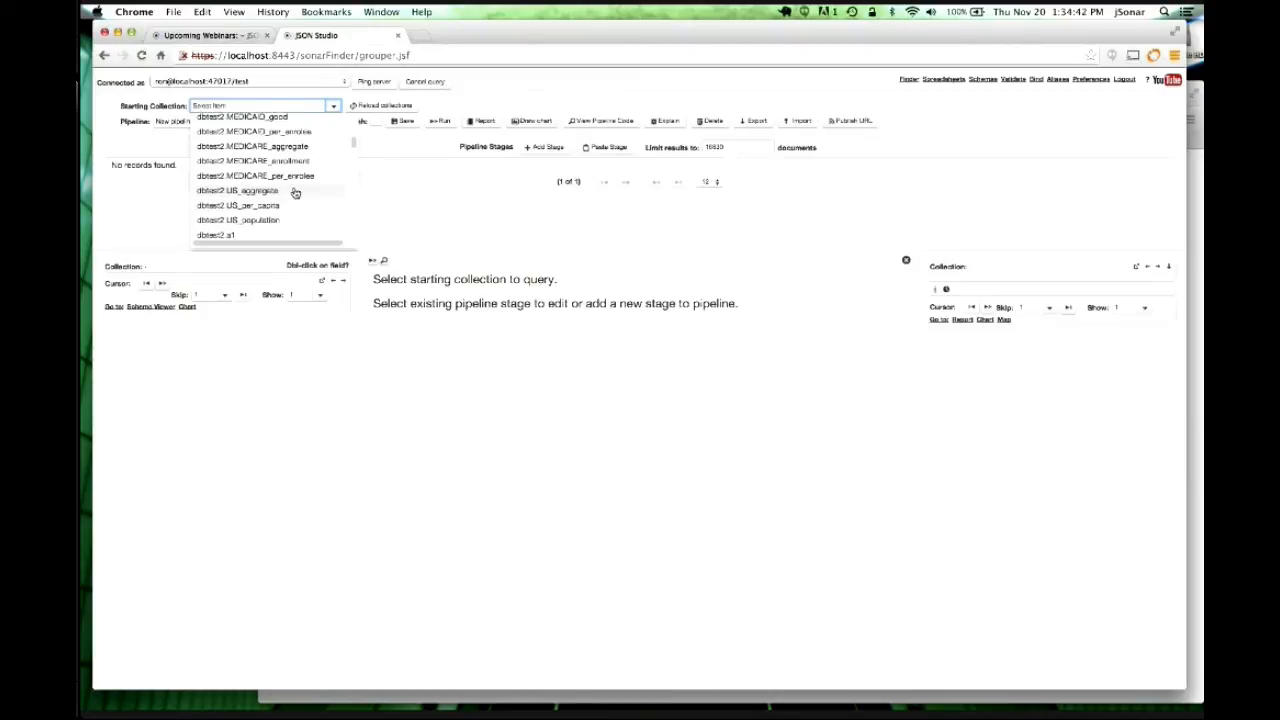
scroll(295, 193, "up", 1)
scroll(295, 193, "up", 3)
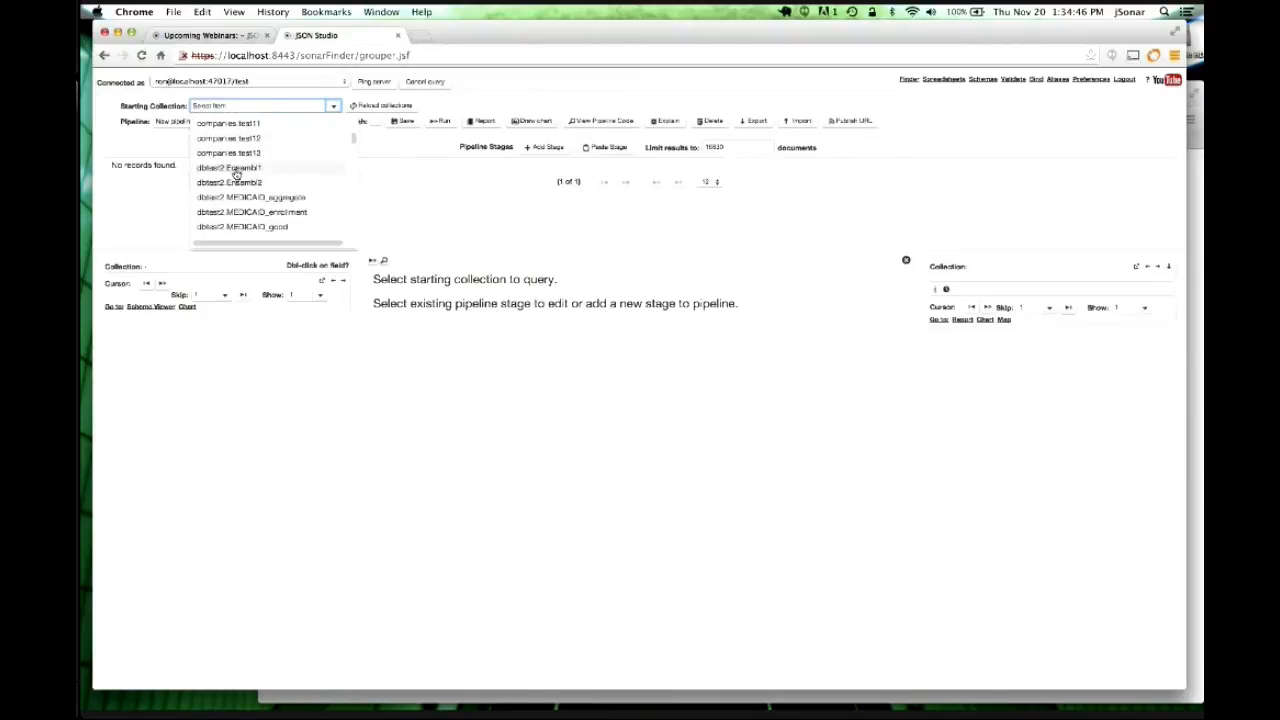
left_click(236, 170)
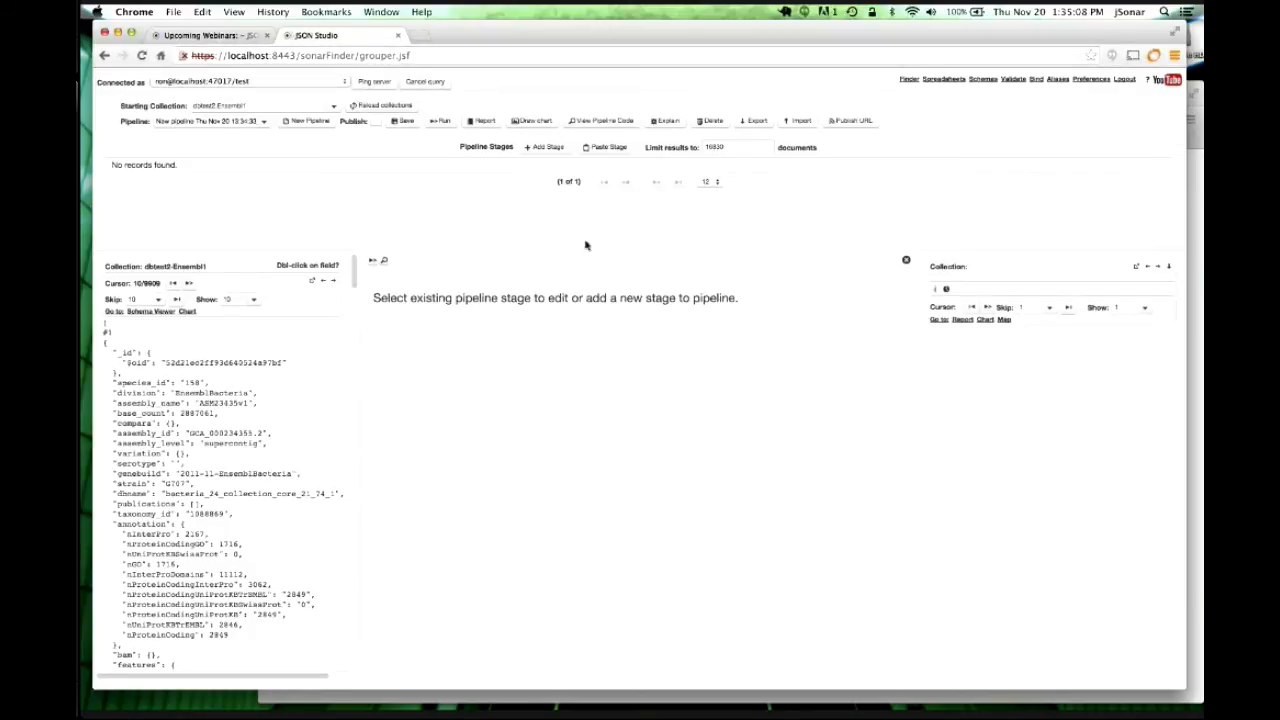
Add a Group stage on serotype with a COUNT sum and run it, returning 84 groups.
left_click(545, 147)
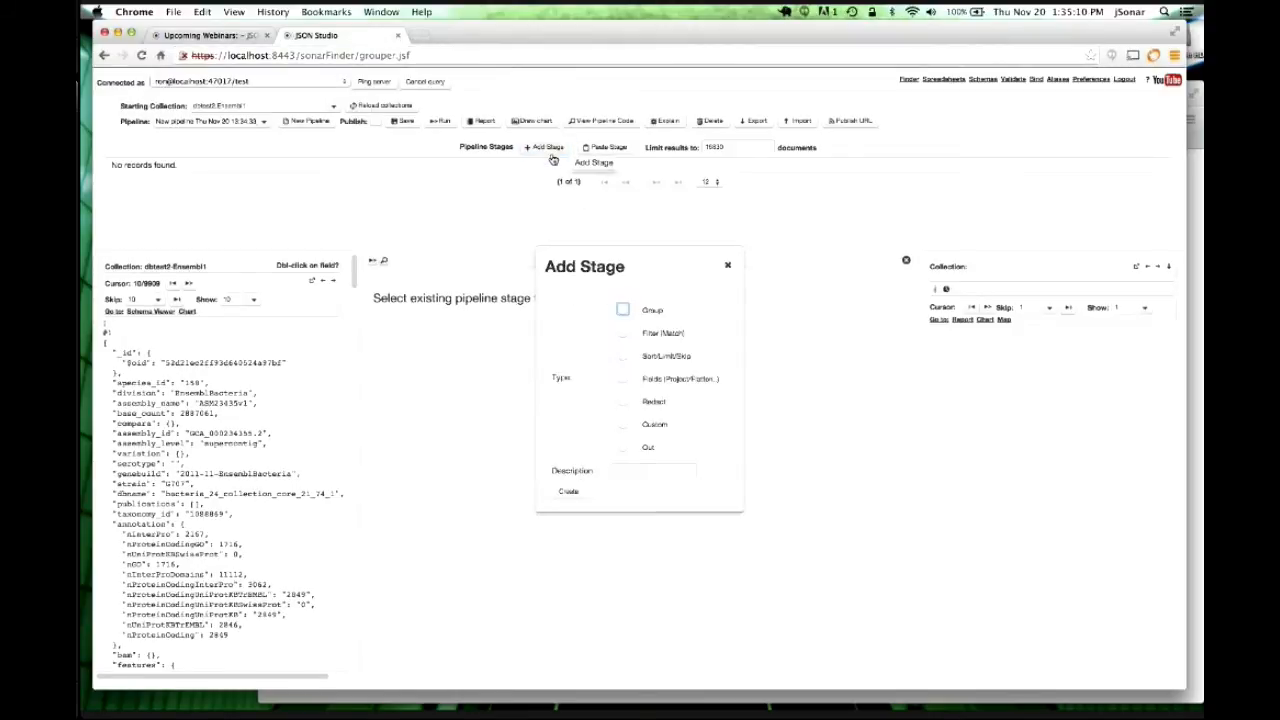
left_click(624, 311)
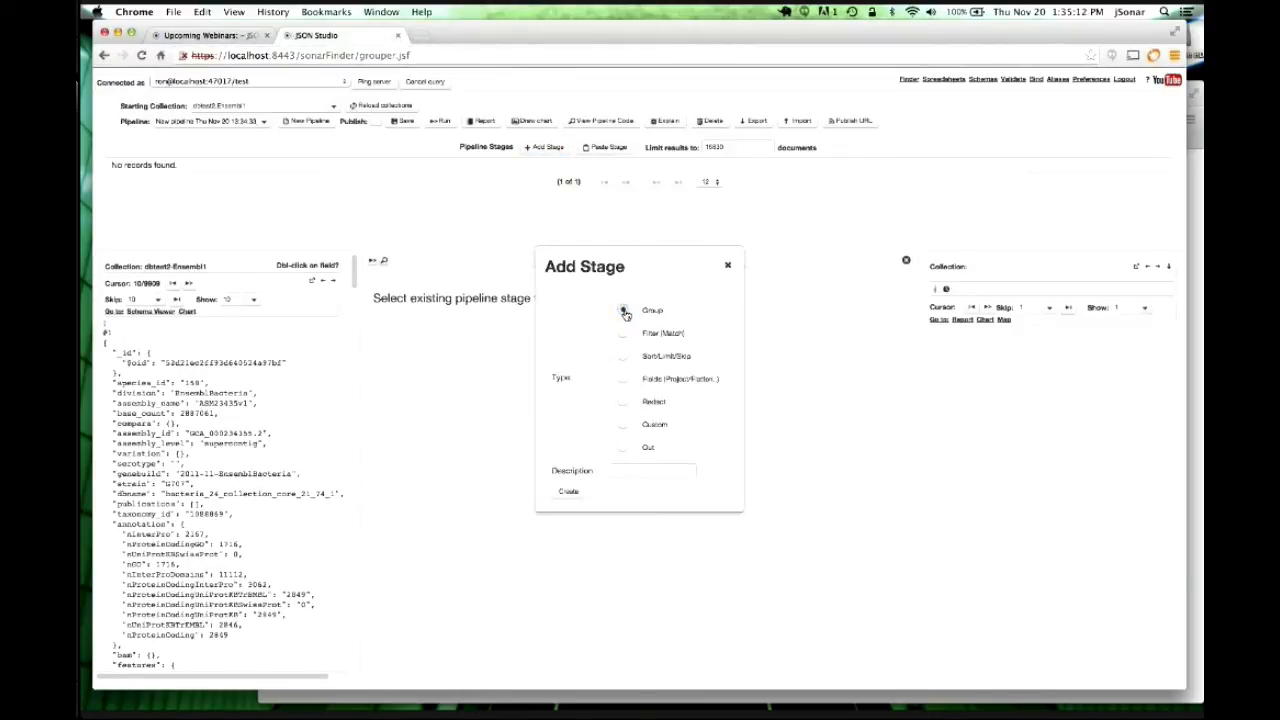
left_click(568, 493)
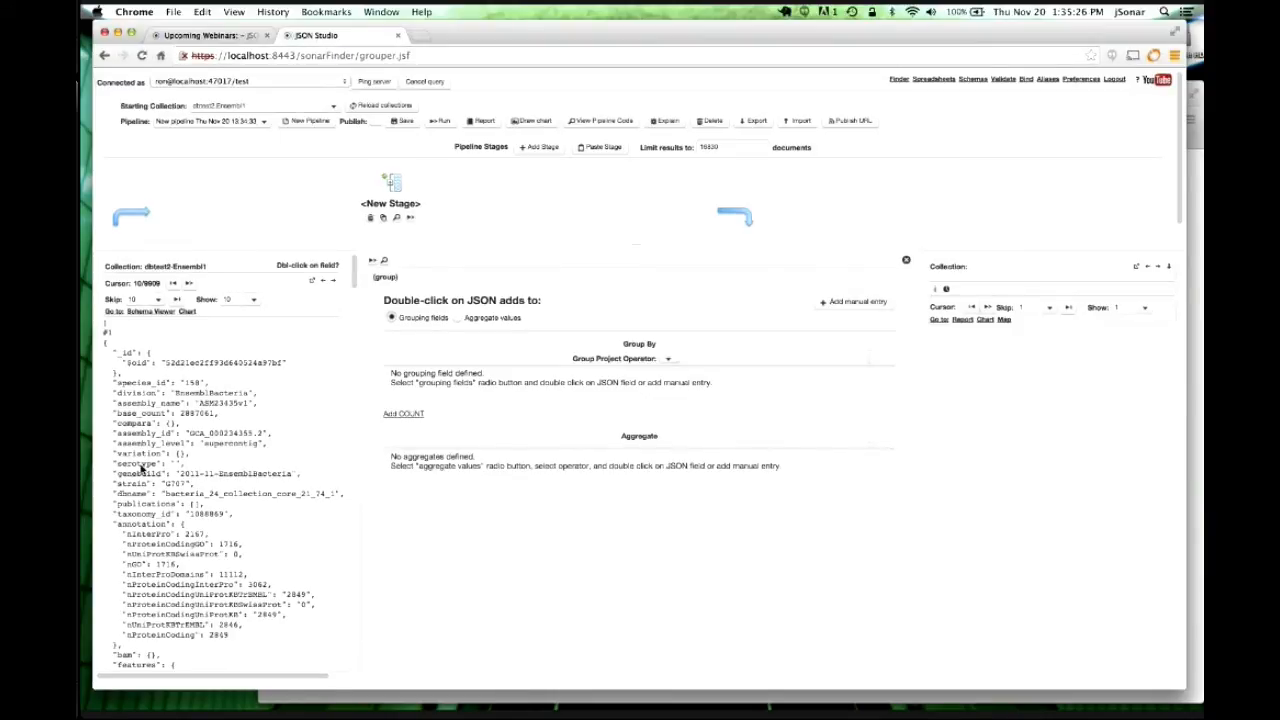
double_click(143, 466)
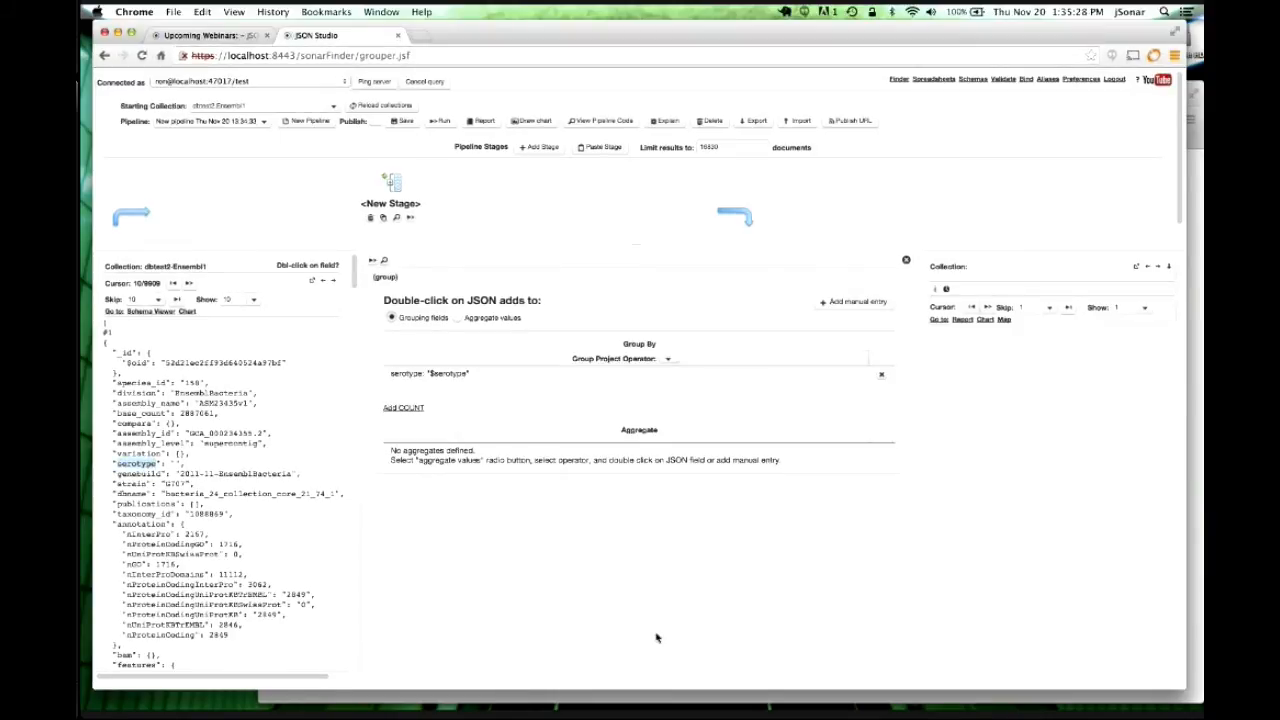
left_click(418, 410)
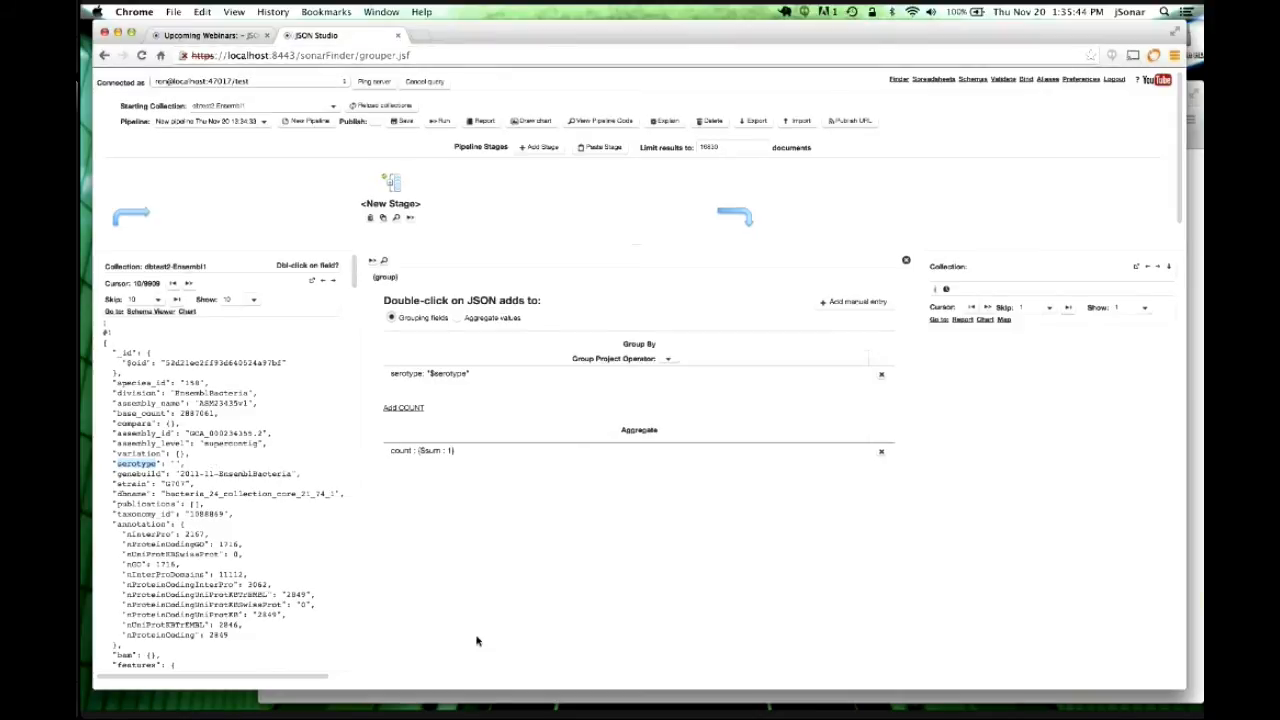
left_click(438, 122)
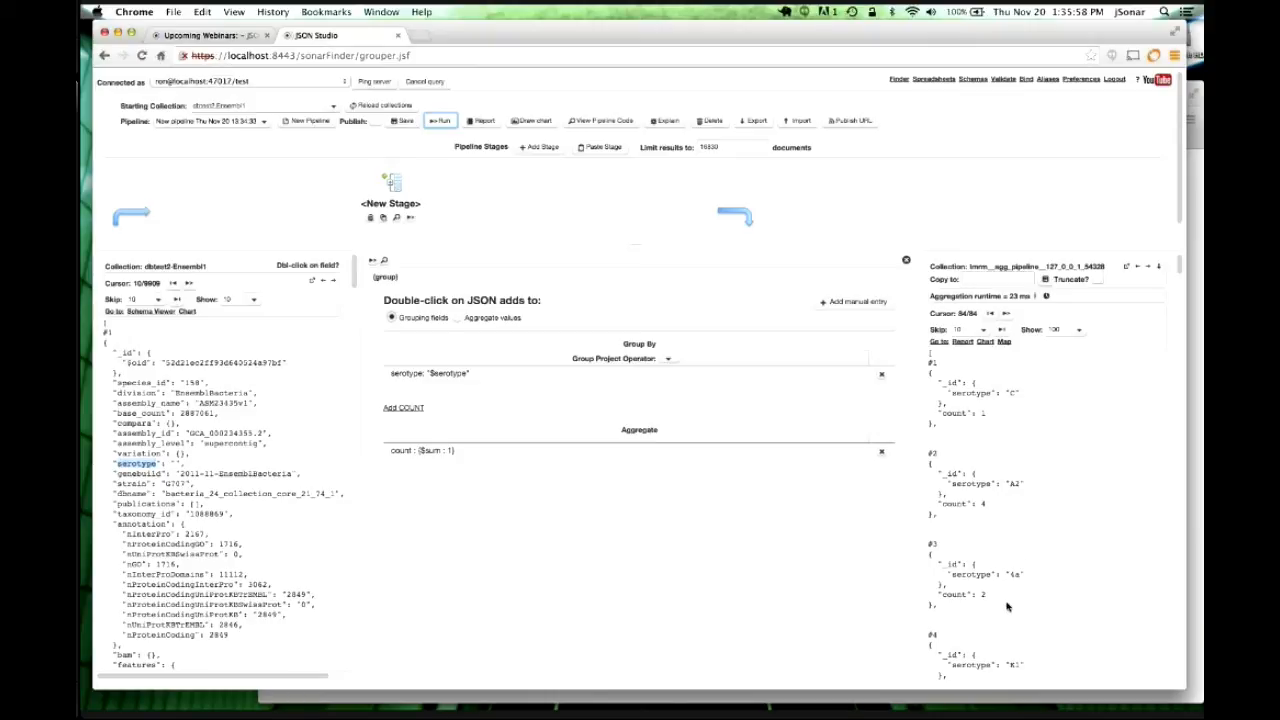
left_click(457, 318)
Add minimum and maximum base_count aggregates to the serotype group stage.
left_click(425, 424)
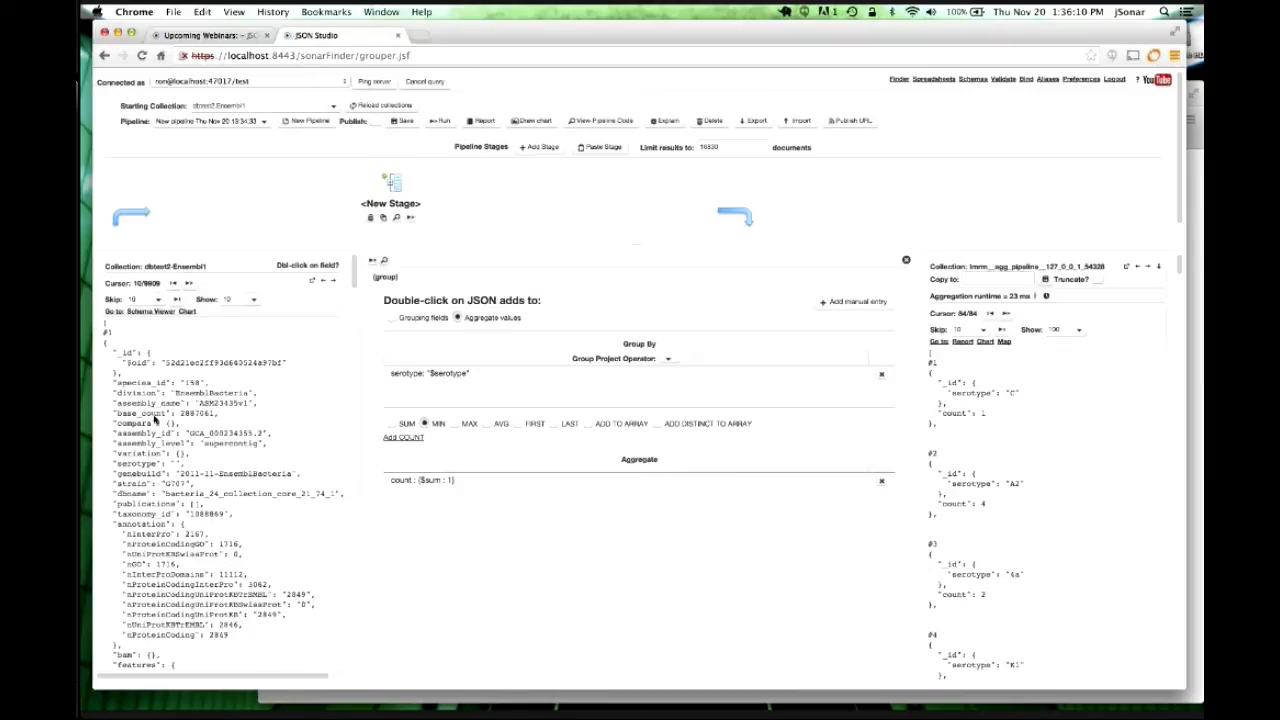
double_click(156, 415)
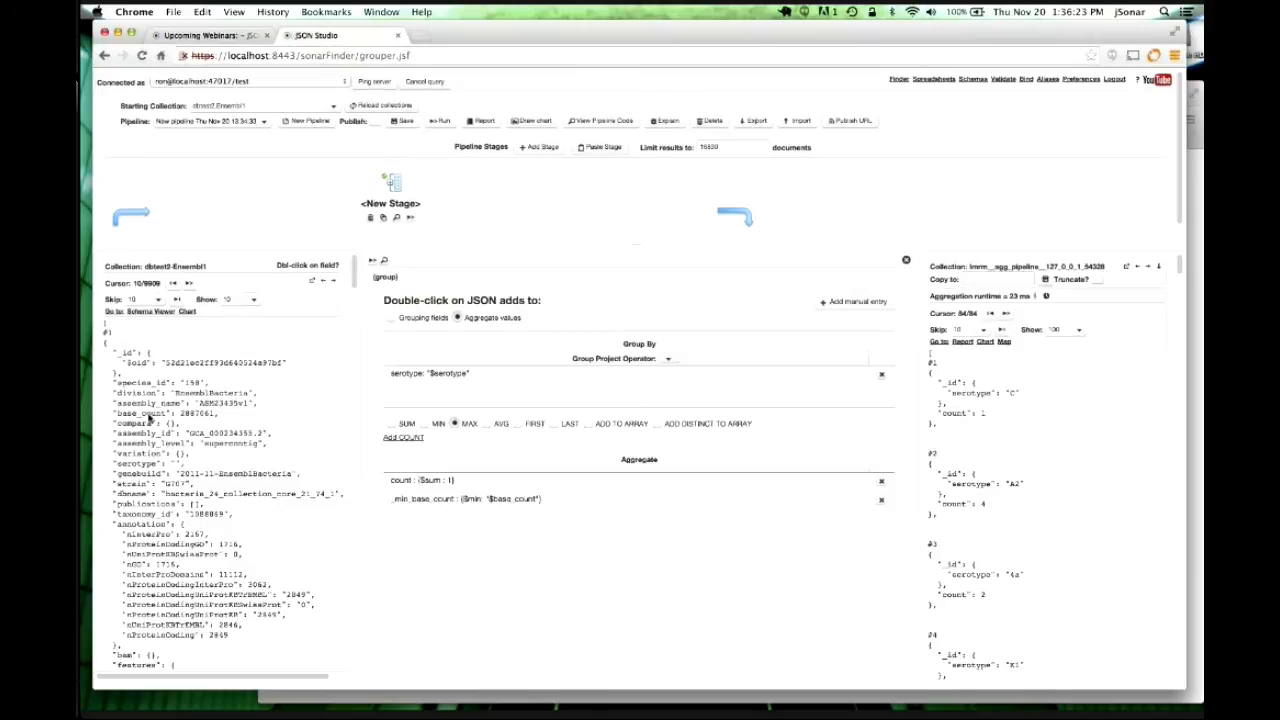
double_click(152, 416)
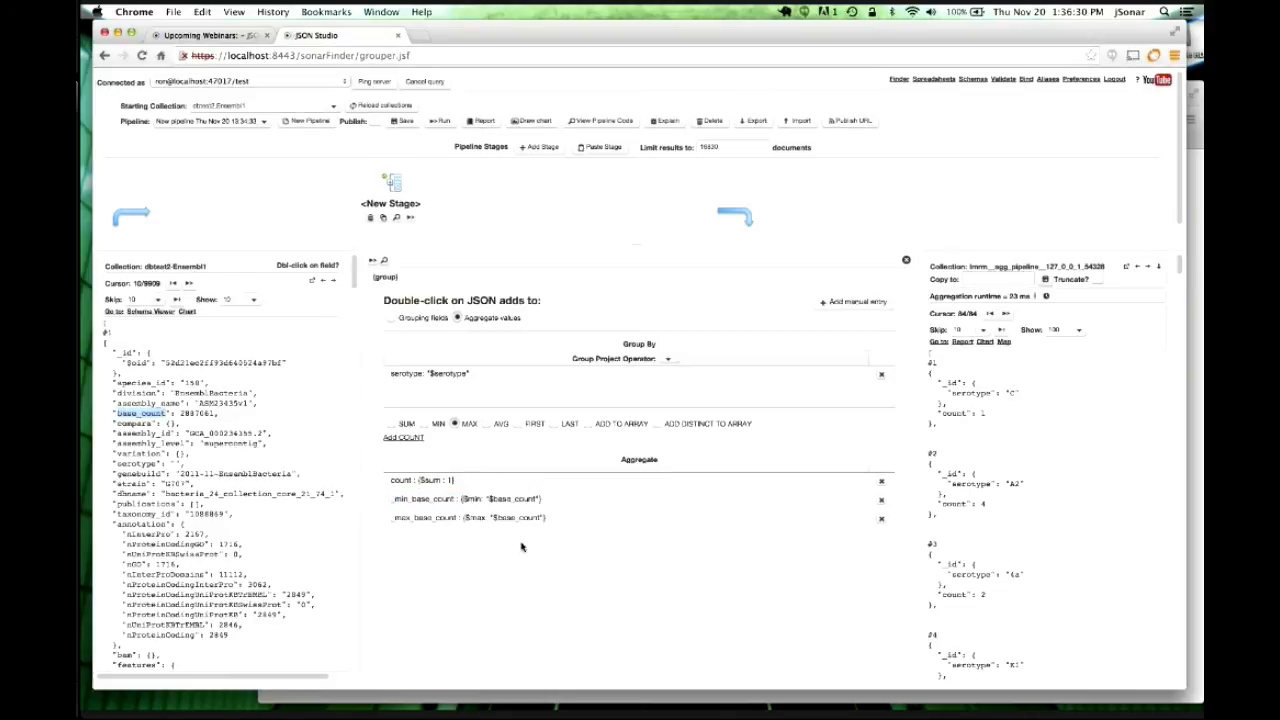
Rename the _min_base_count aggregate to mymin and rerun the pipeline.
left_click(418, 501)
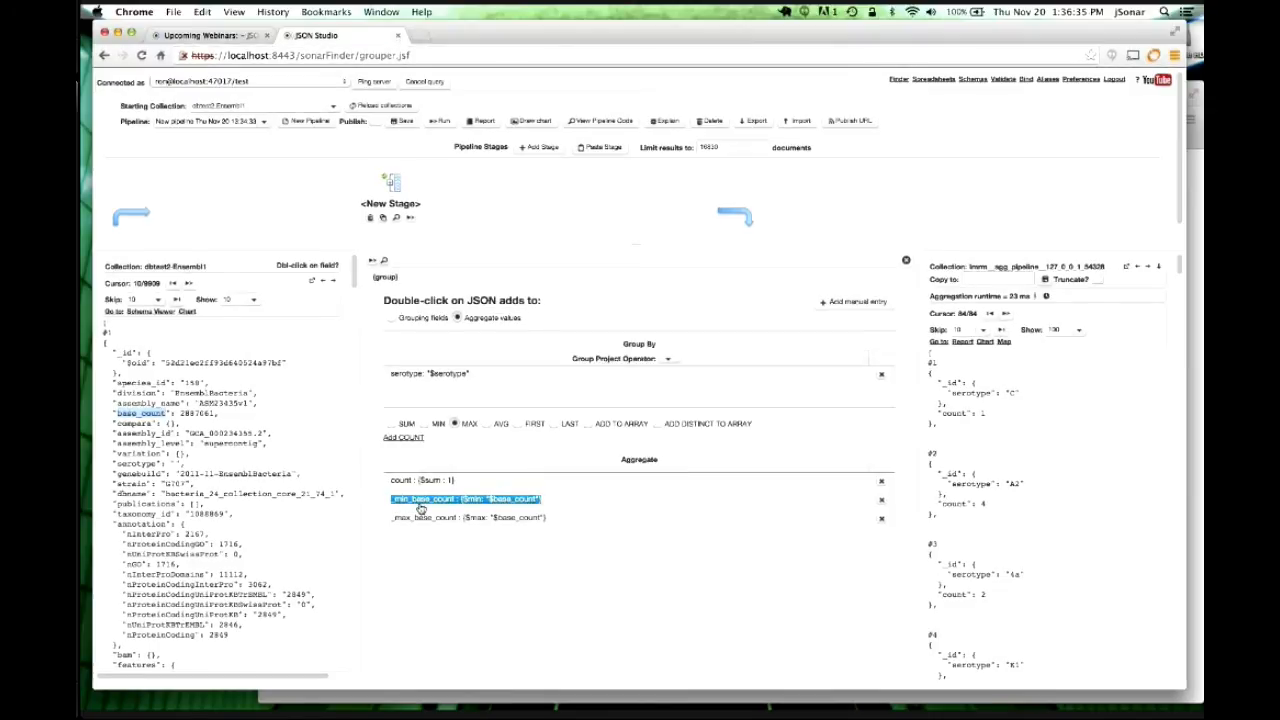
double_click(418, 502)
left_click(418, 502)
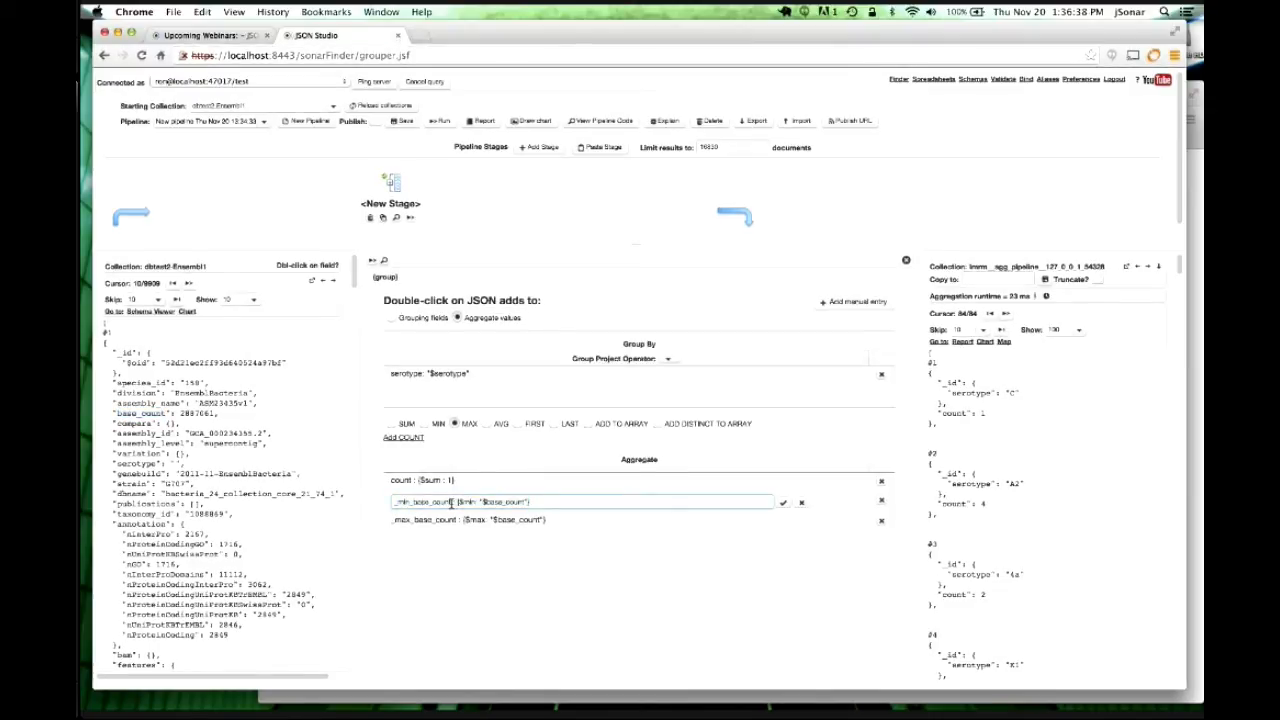
left_click_drag(452, 502, 384, 505)
type("mymin")
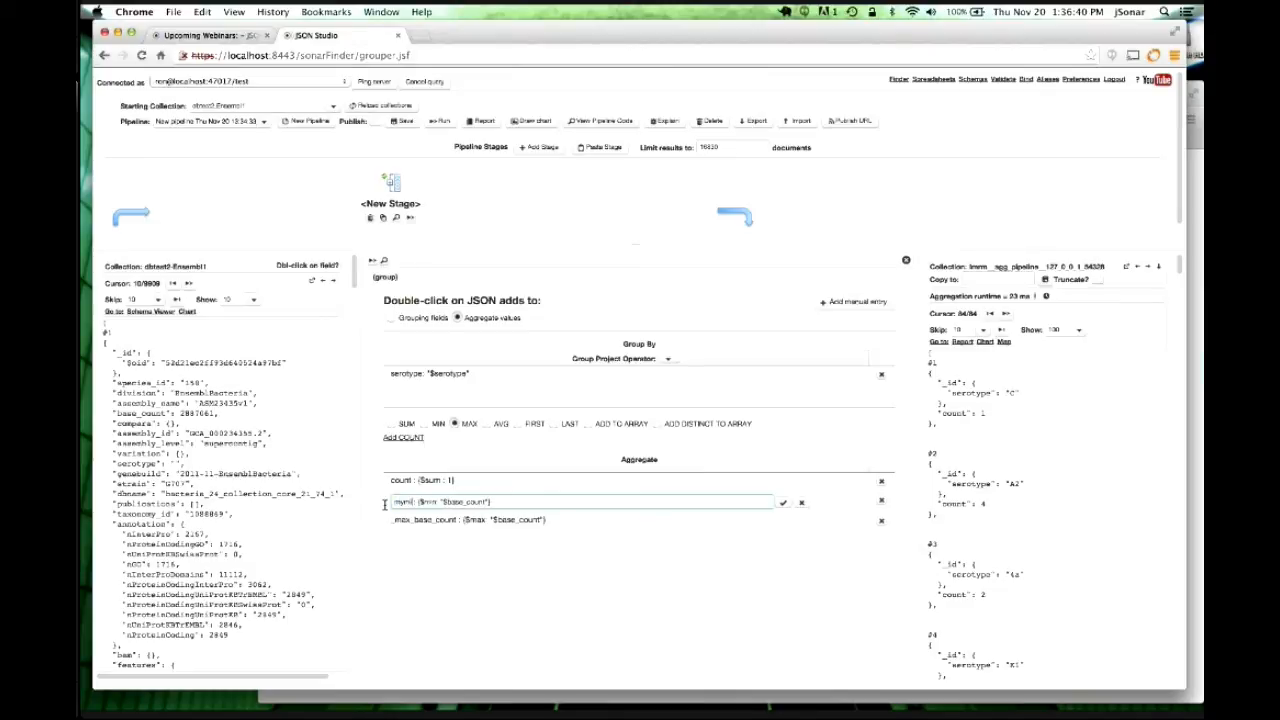
left_click(783, 503)
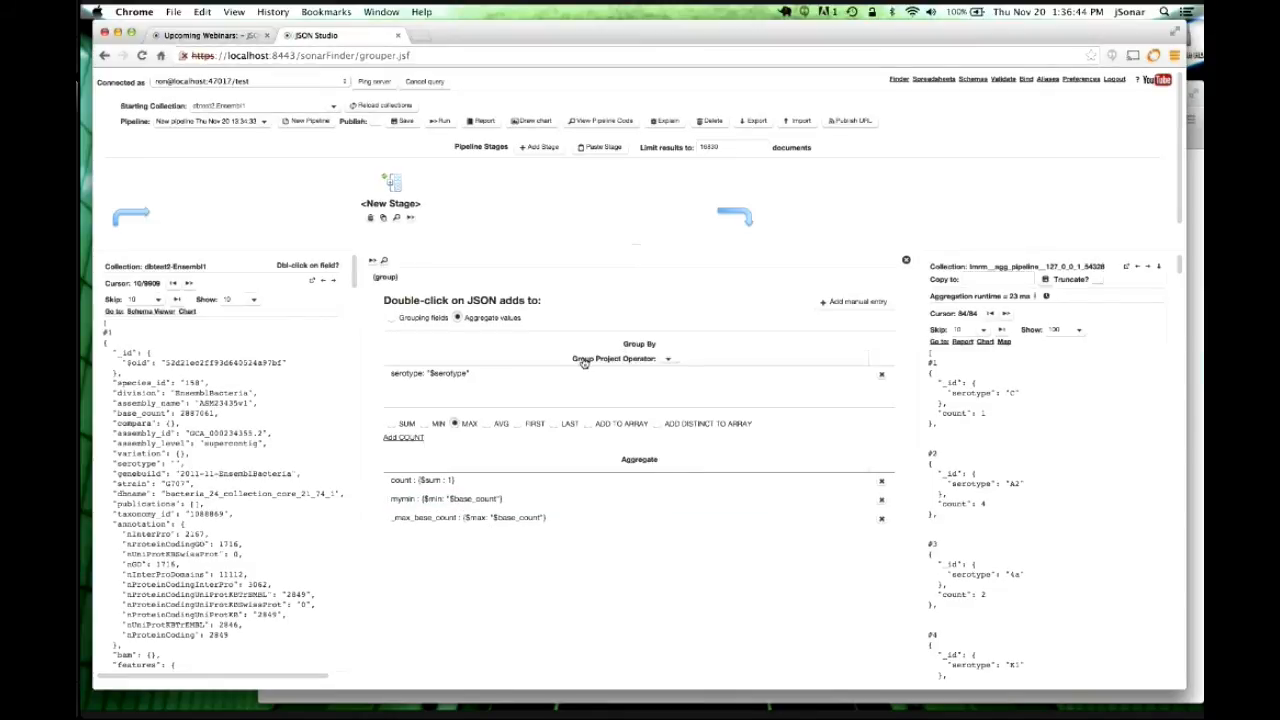
left_click(440, 121)
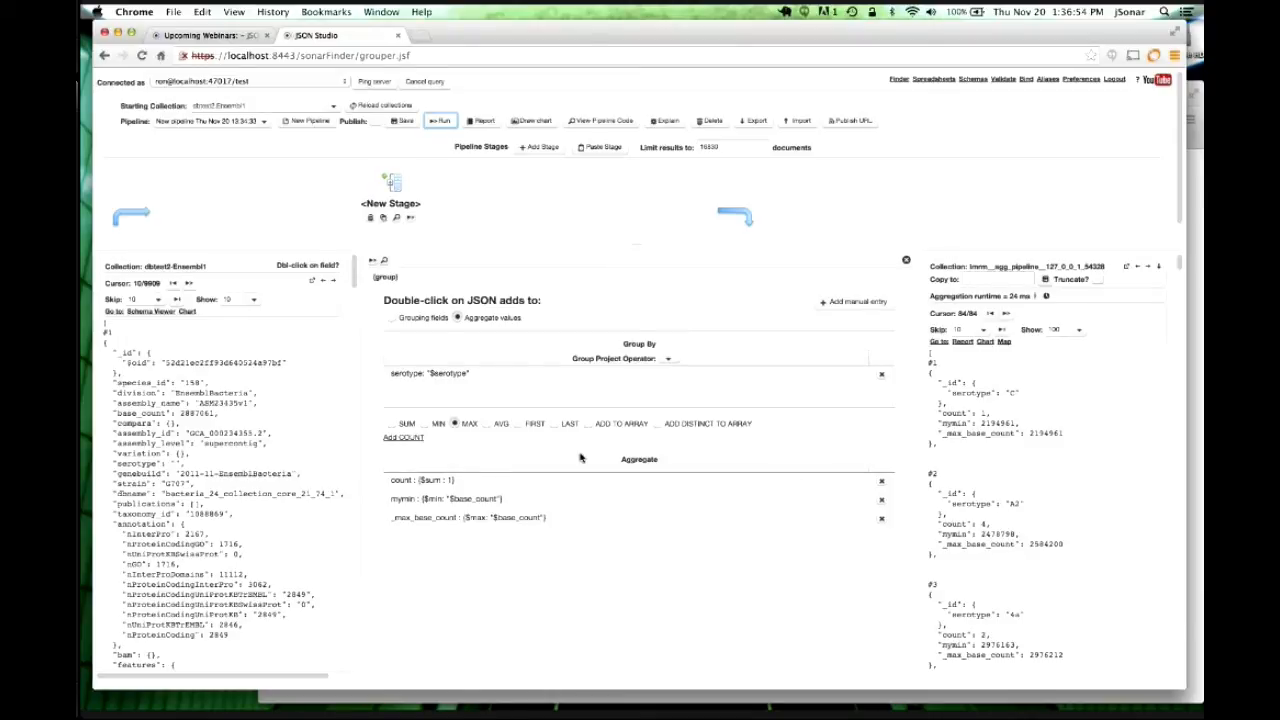
Add an AVG of annotation.nInterPro per serotype and rerun, giving 1643.0 for C.
left_click(500, 425)
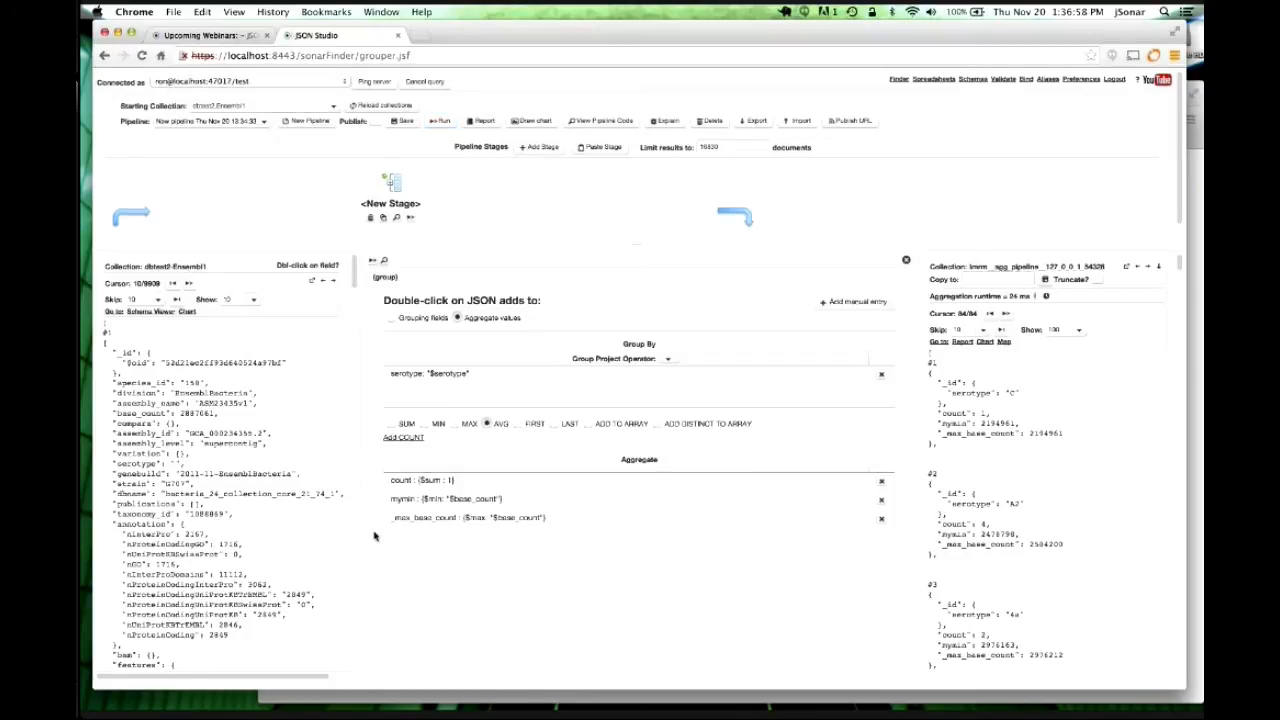
double_click(193, 534)
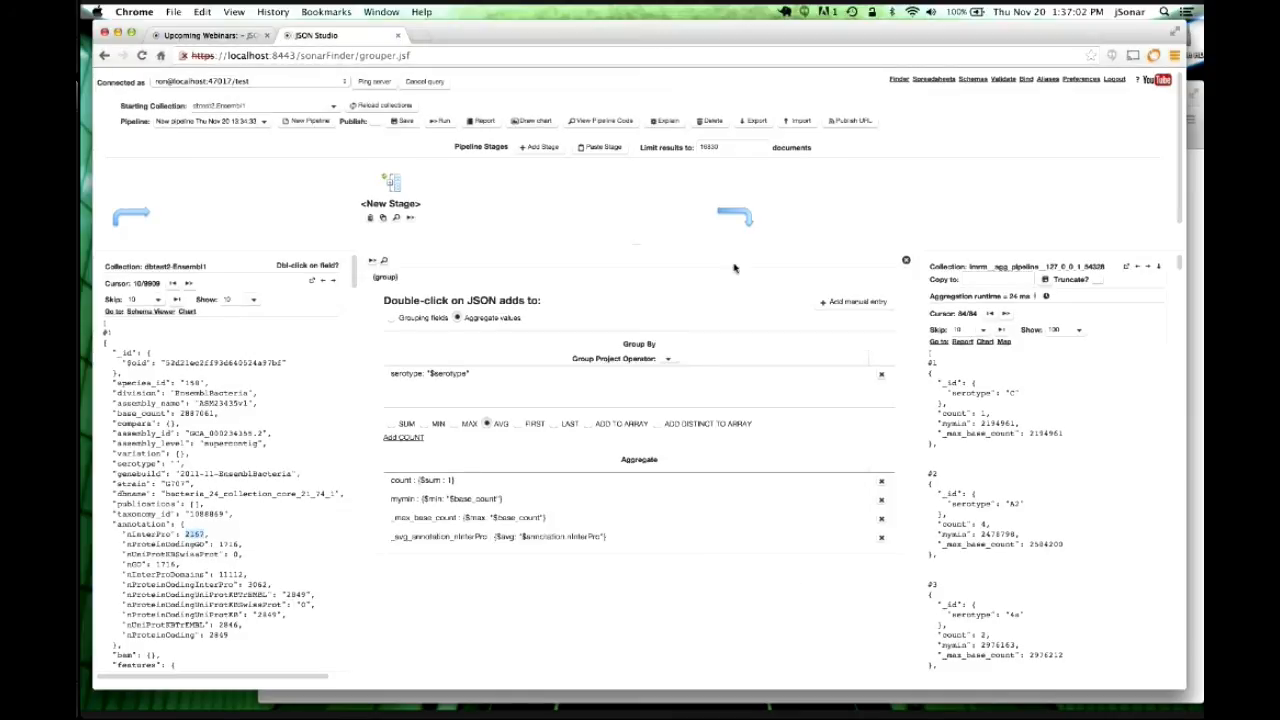
left_click(441, 121)
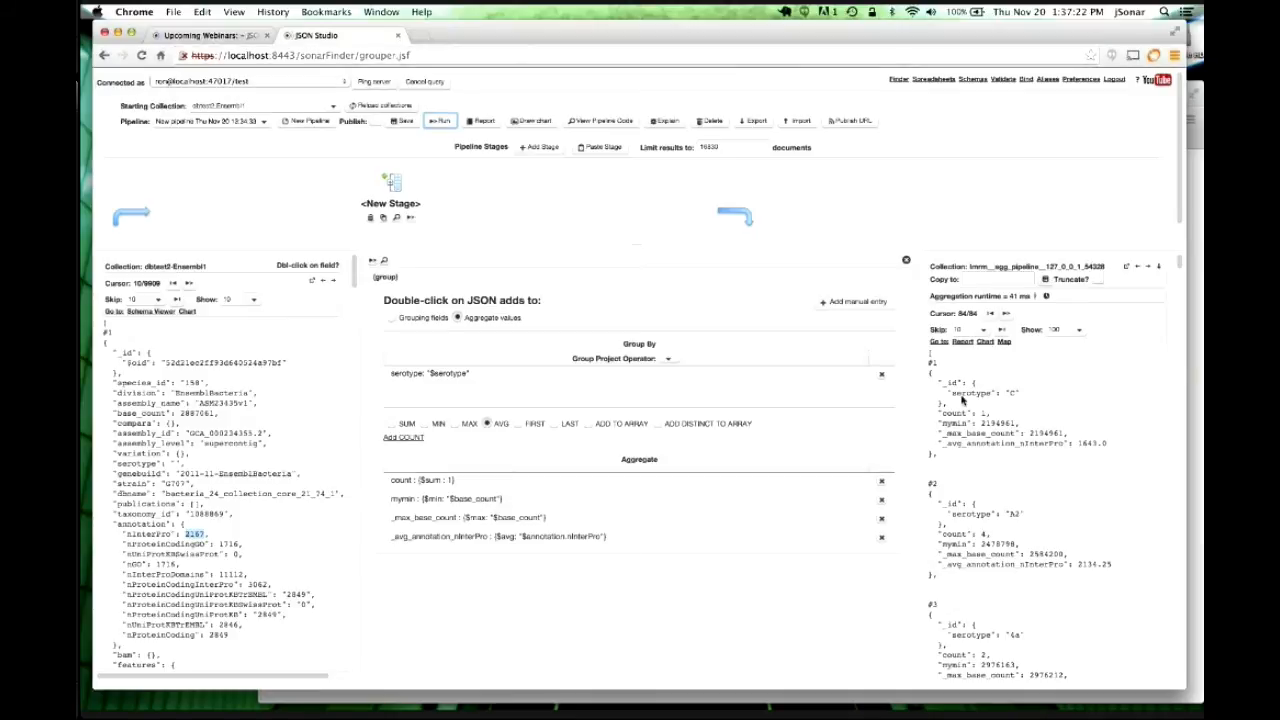
left_click(546, 150)
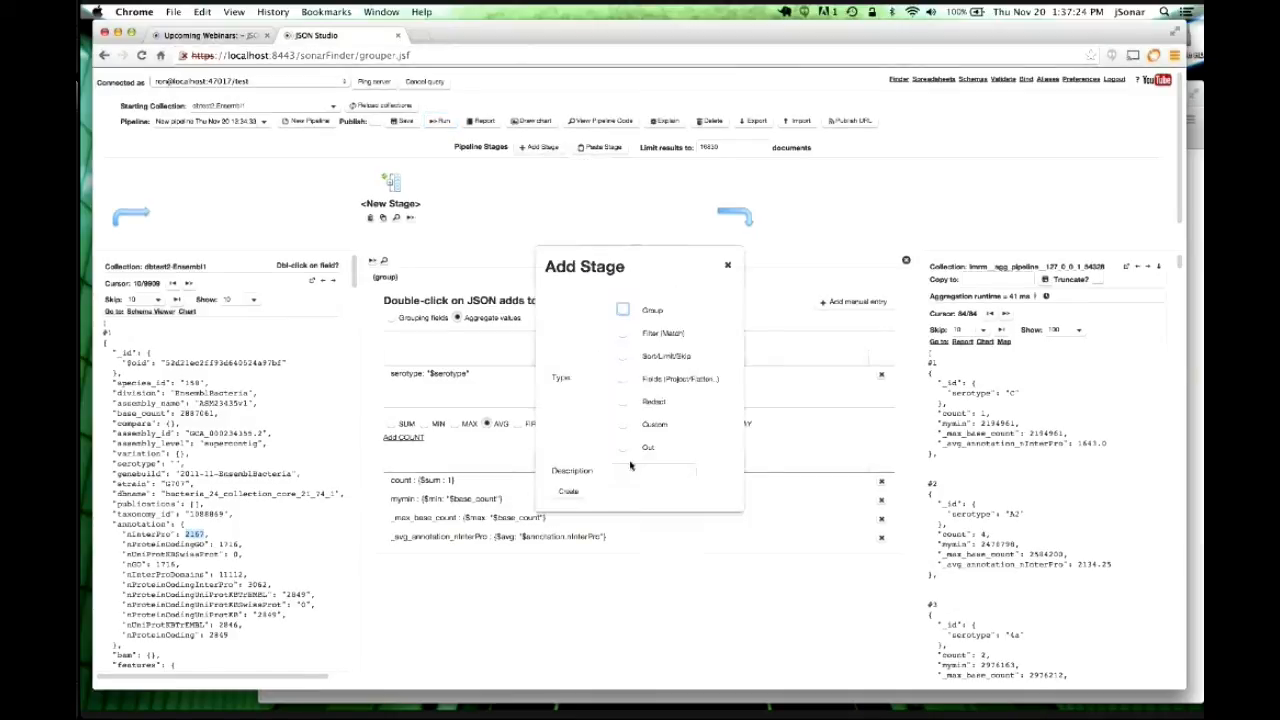
Add a Sort/Limit/Skip stage sorting the groups by count, then rerun the pipeline.
left_click(623, 356)
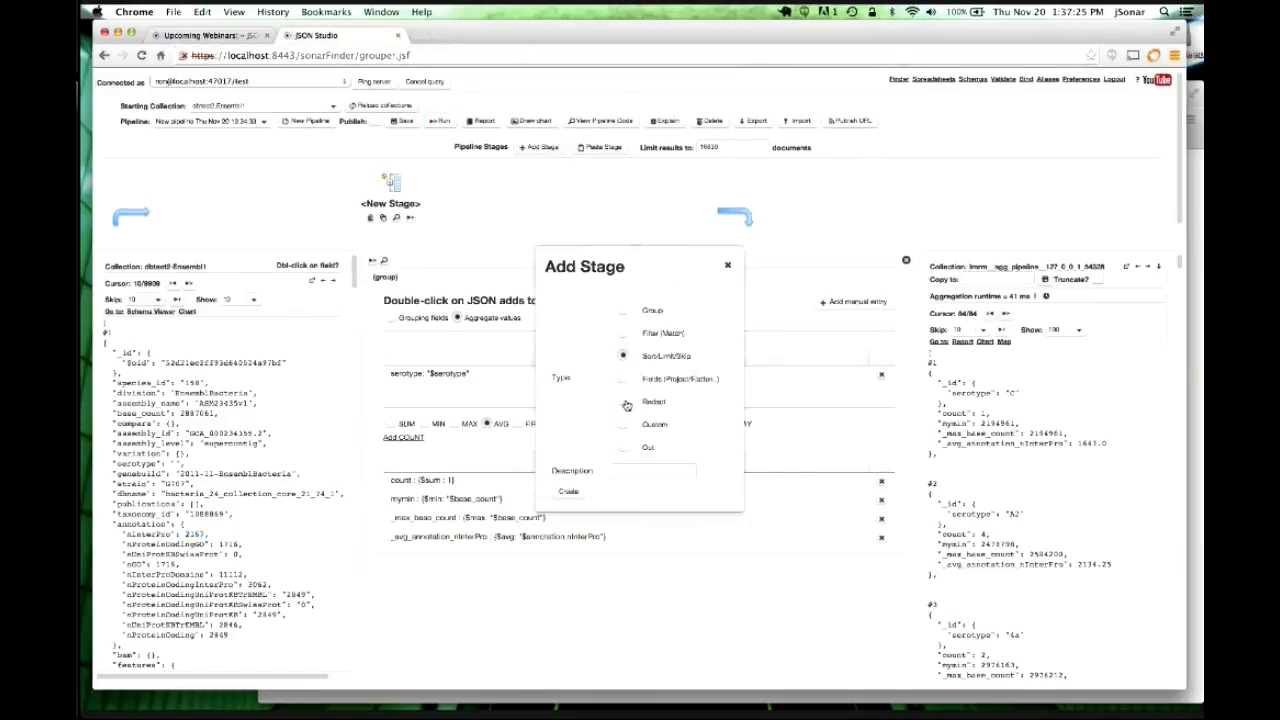
left_click(568, 494)
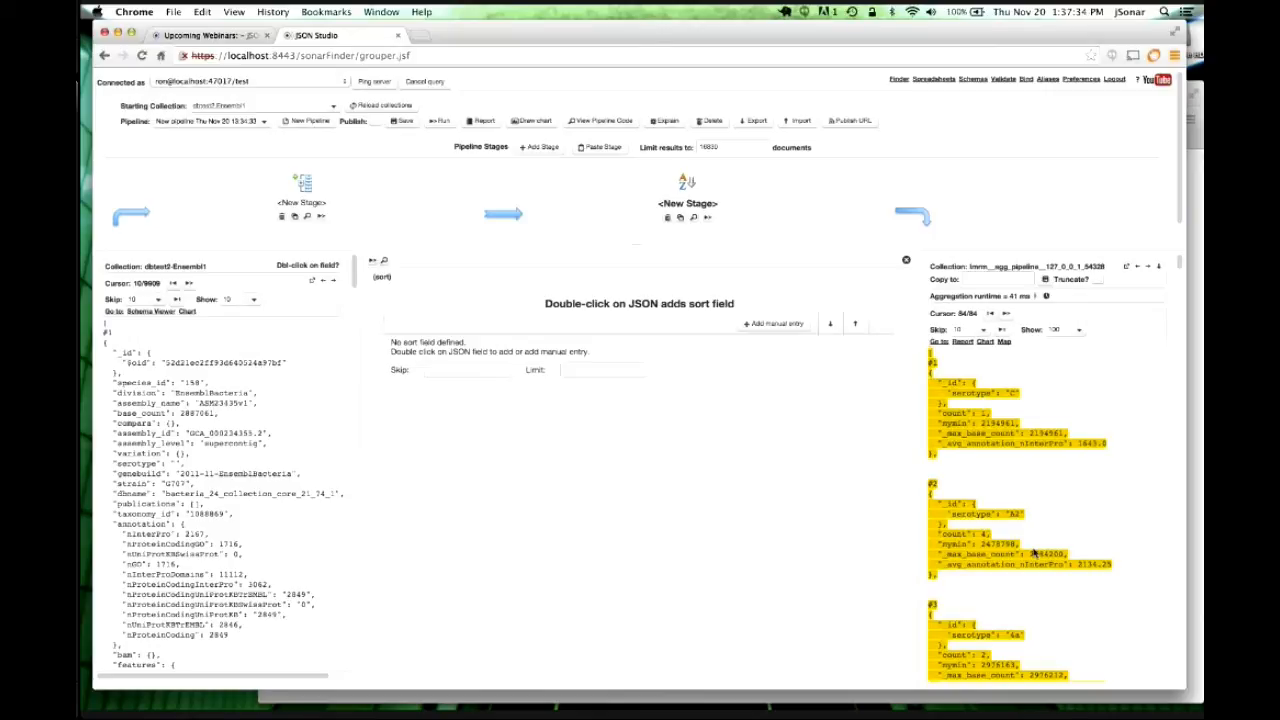
scroll(1128, 490, "down", 1)
scroll(1129, 490, "up", 1)
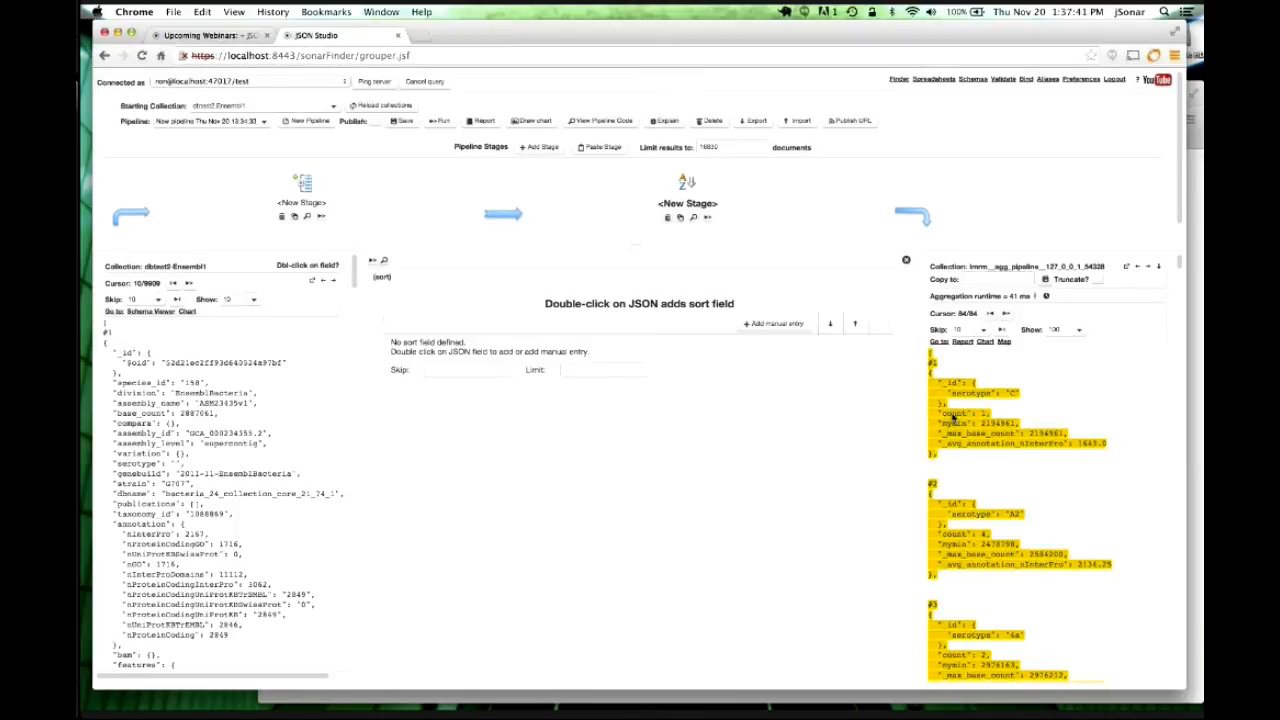
double_click(953, 414)
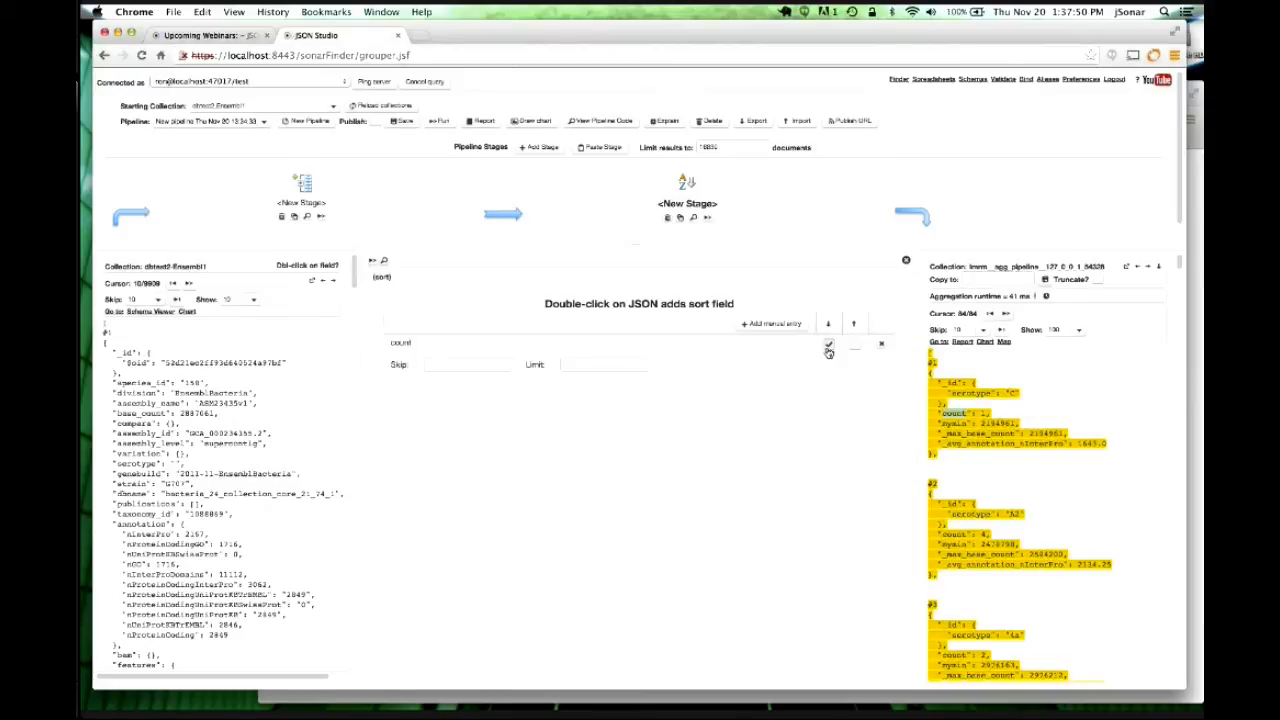
left_click(439, 121)
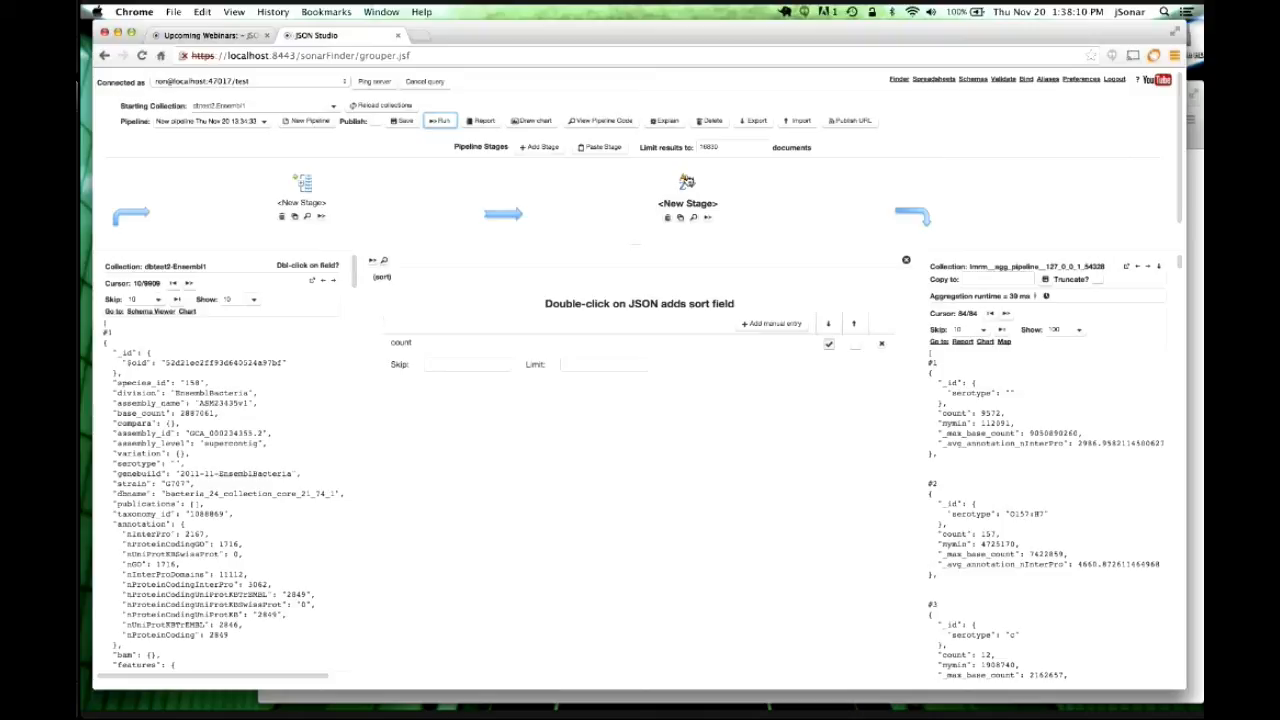
Create a new Filter (Match) stage that uses the != operator.
left_click(538, 147)
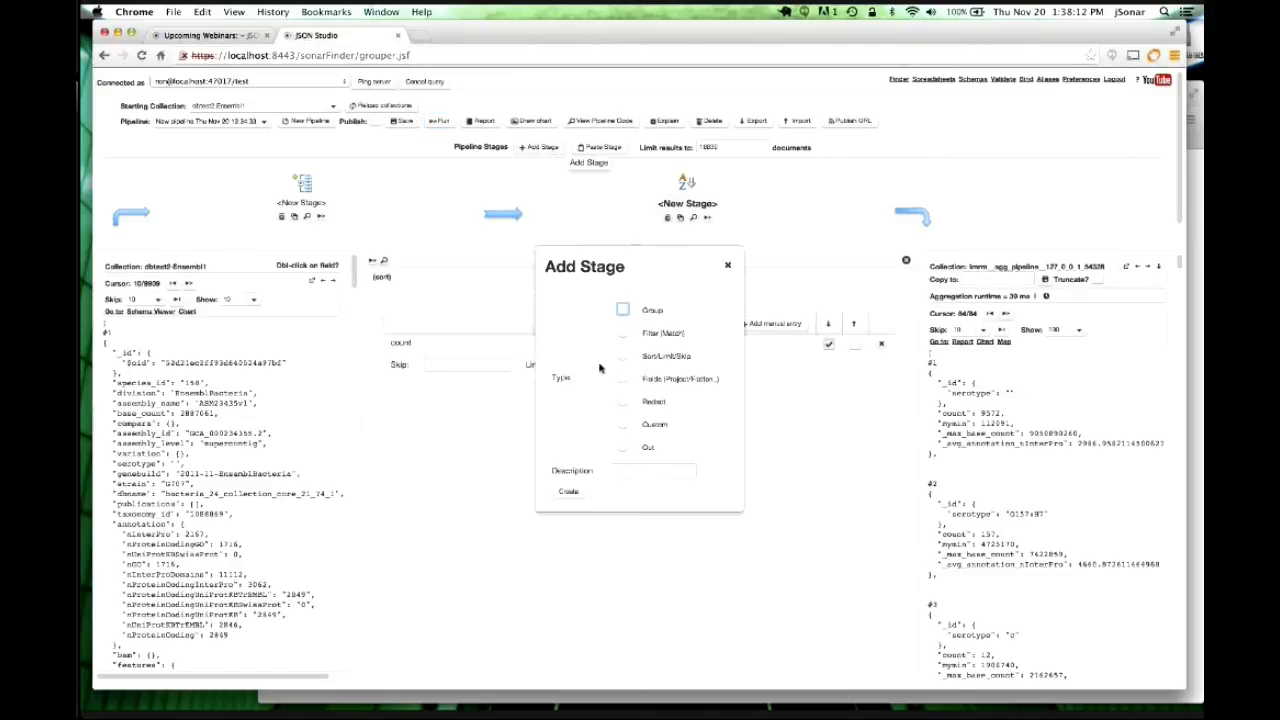
left_click(623, 334)
left_click(568, 492)
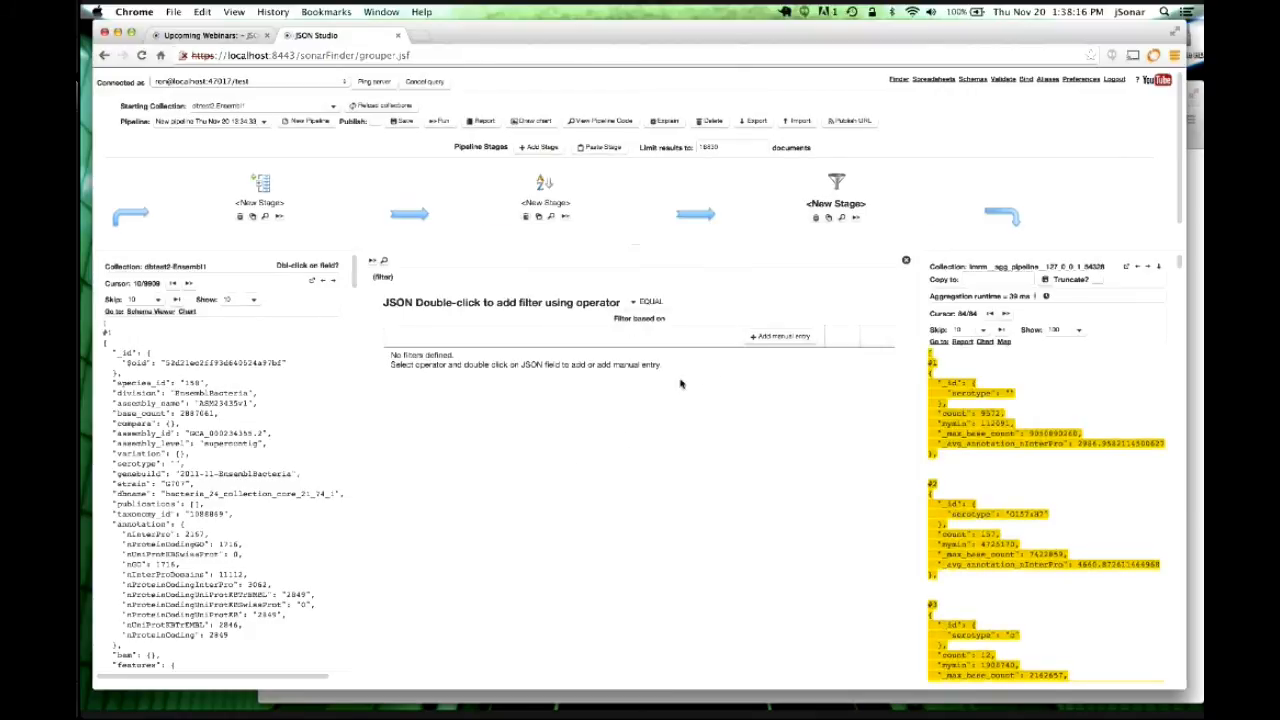
left_click(646, 302)
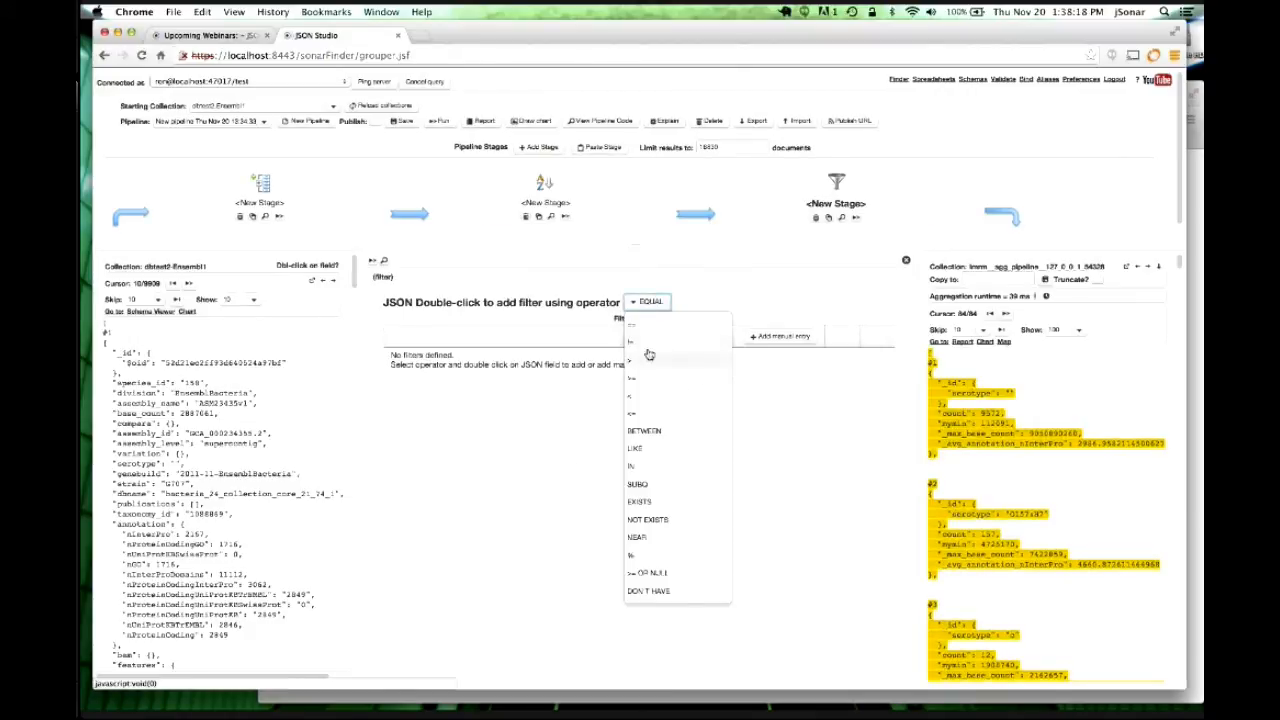
left_click(647, 344)
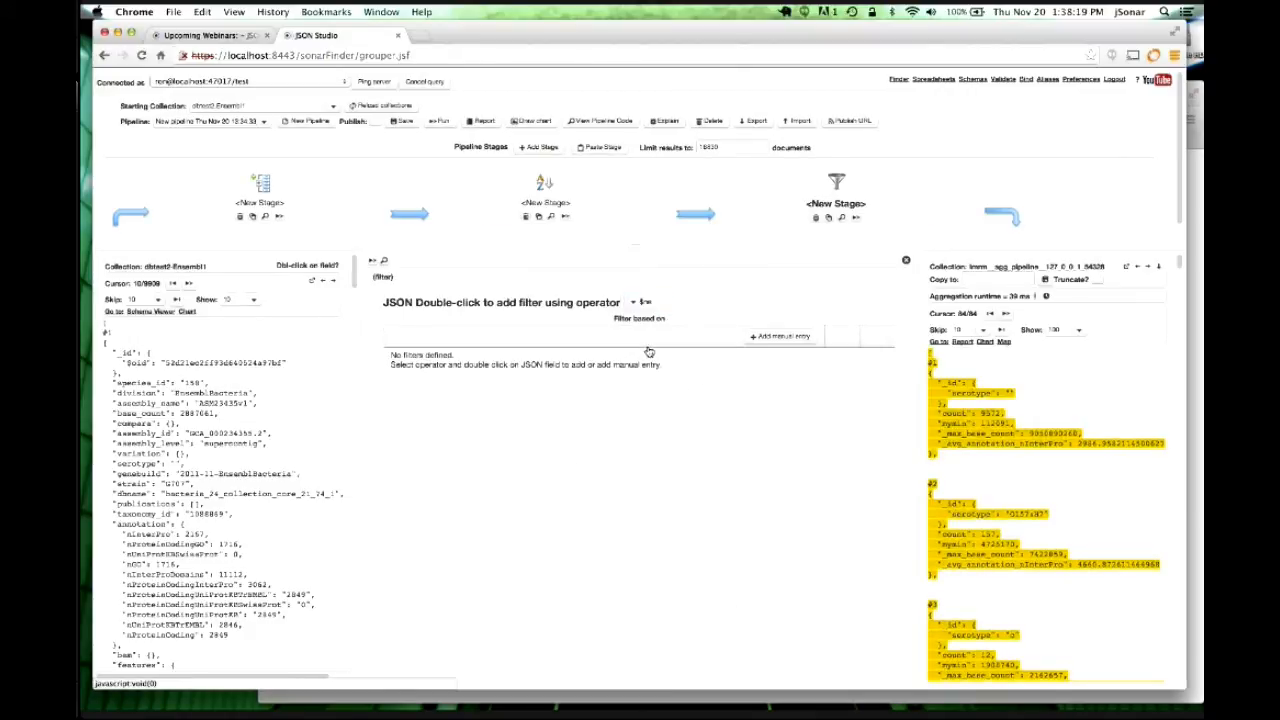
Exclude empty serotype values and rerun, leaving 83 groups topped by O157:H7 (157).
double_click(1010, 396)
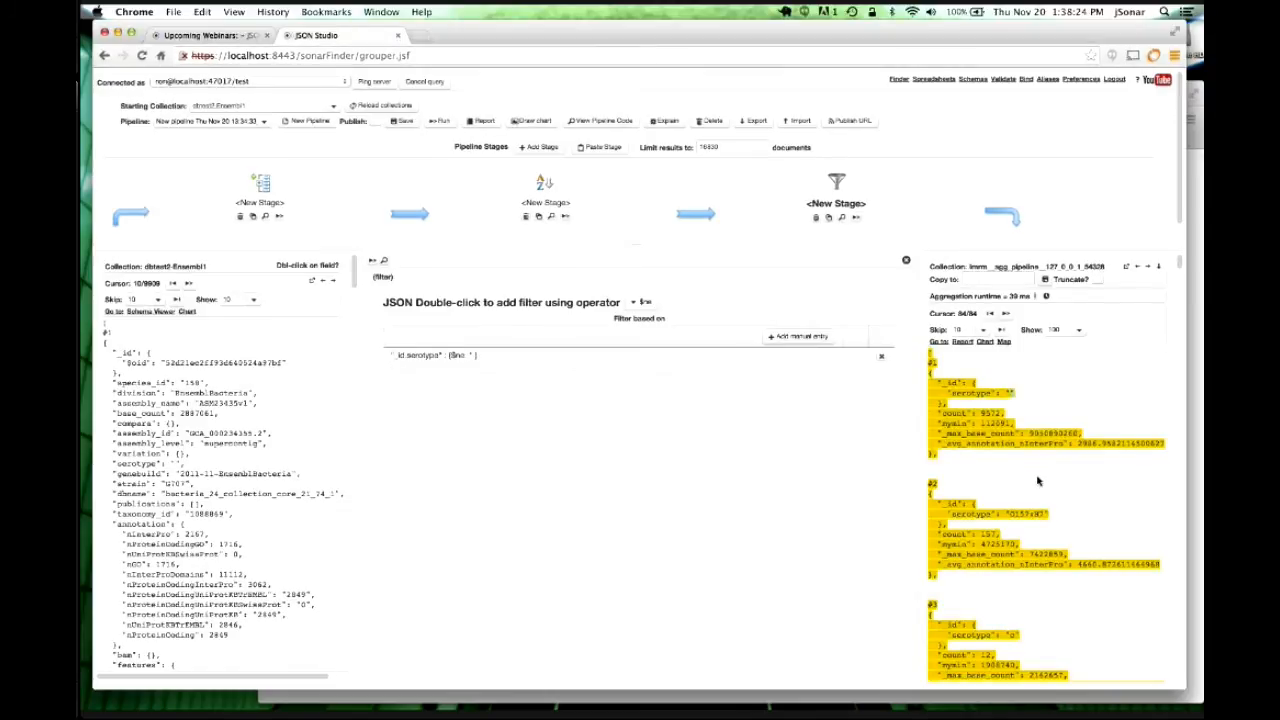
left_click(472, 357)
left_click(472, 358)
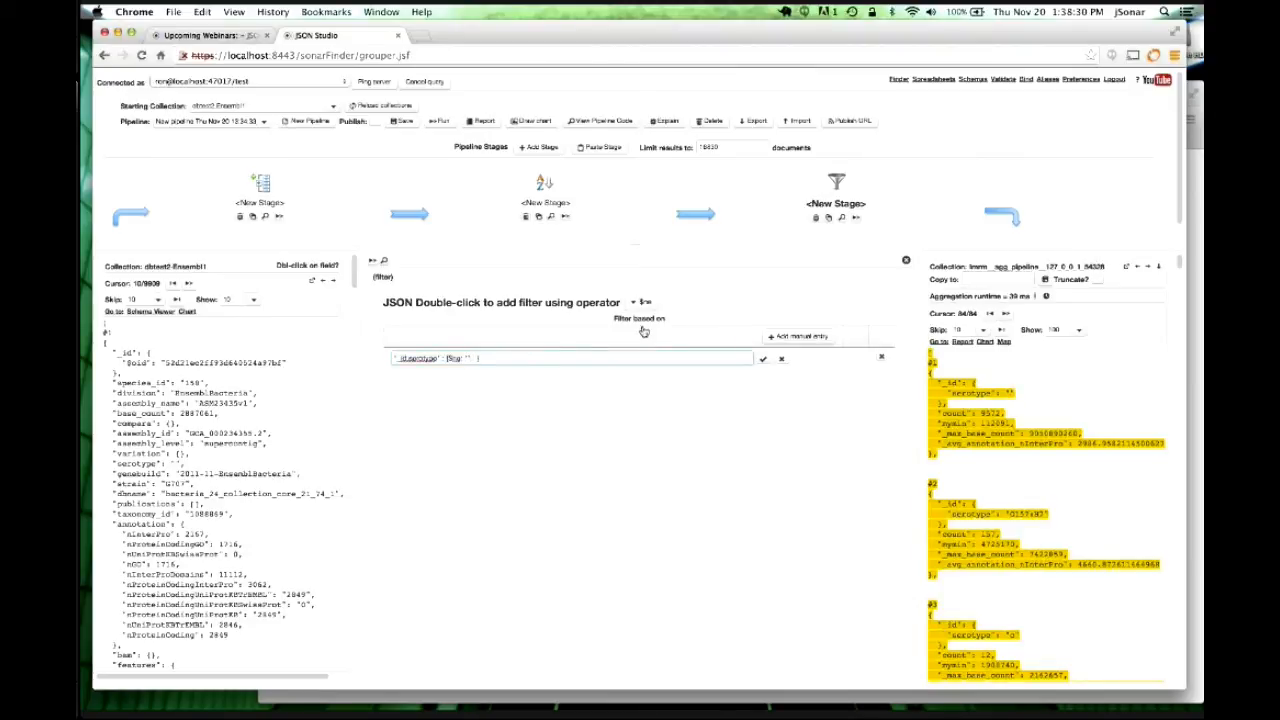
left_click(763, 358)
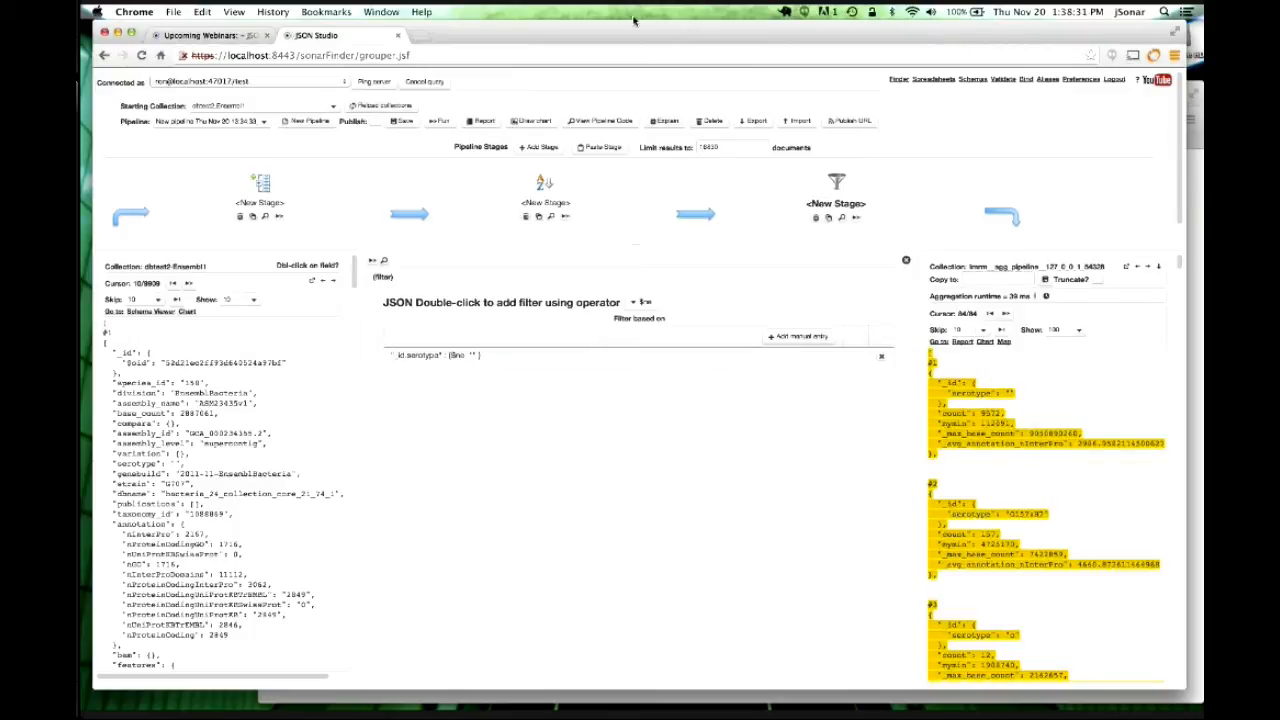
left_click(440, 120)
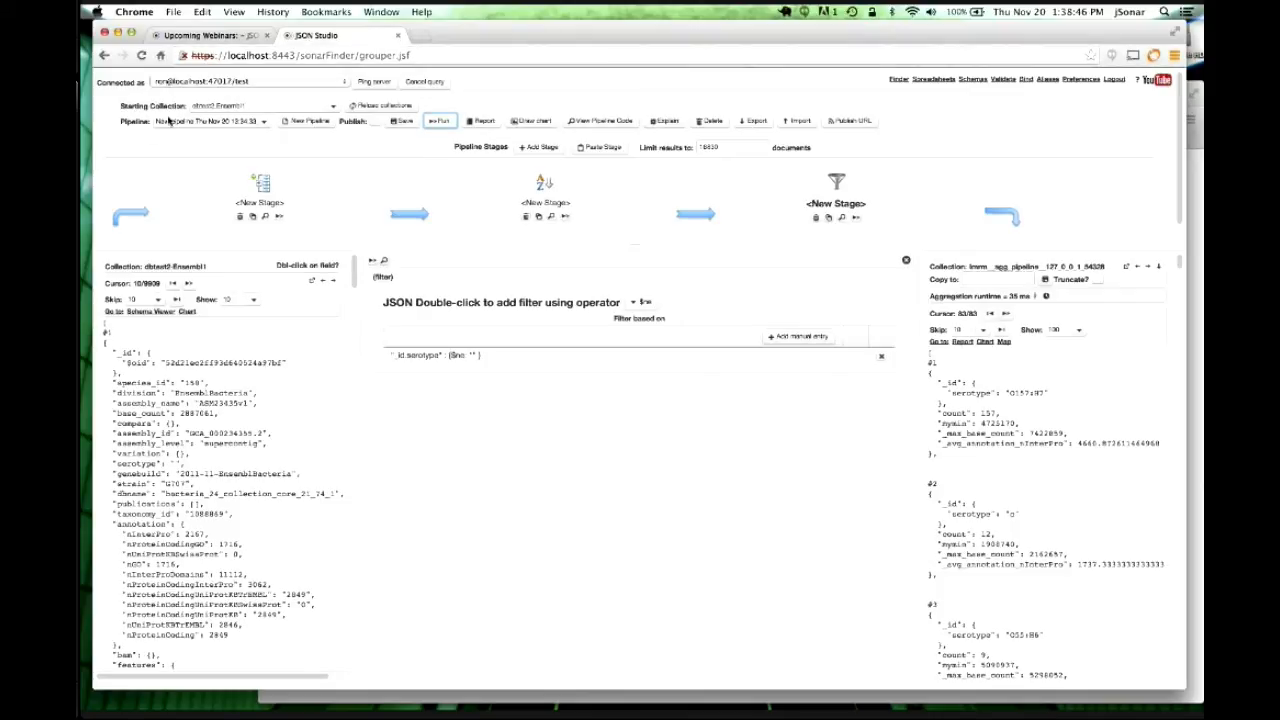
Rename the existing three-stage pipeline to 'webinar3', tick Publish, and save it.
left_click_drag(156, 122, 269, 133)
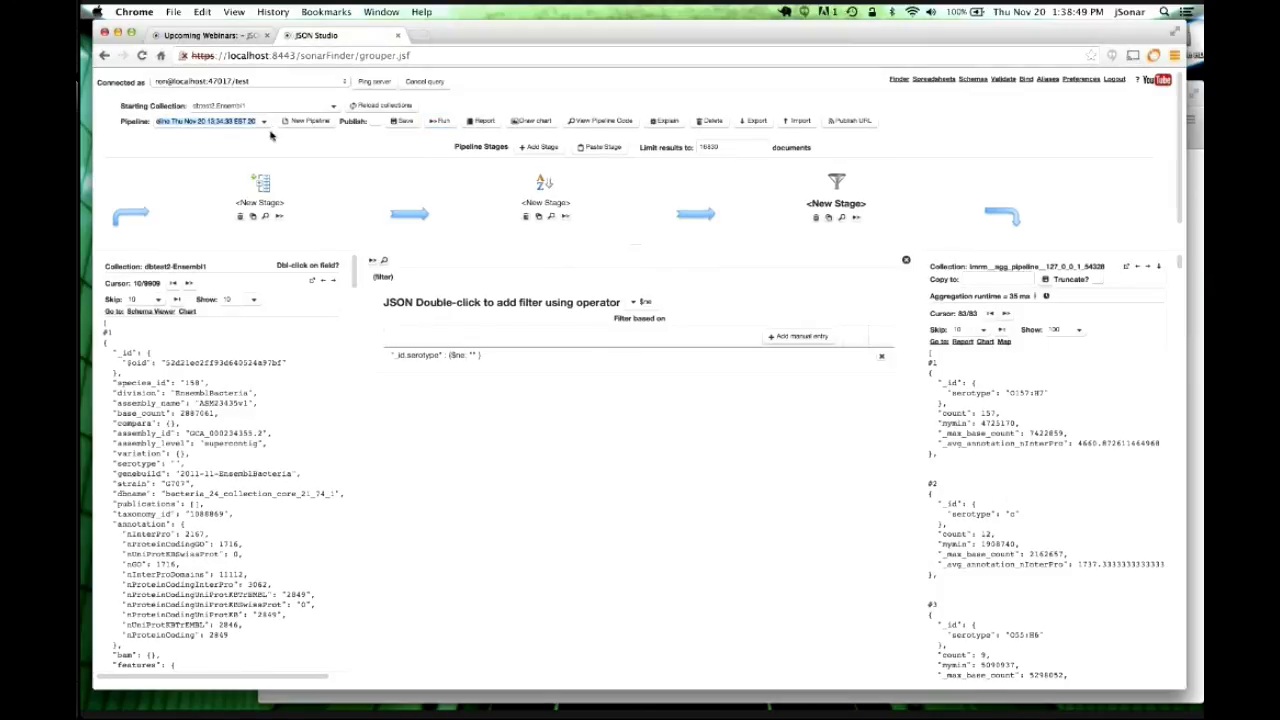
type("webinar")
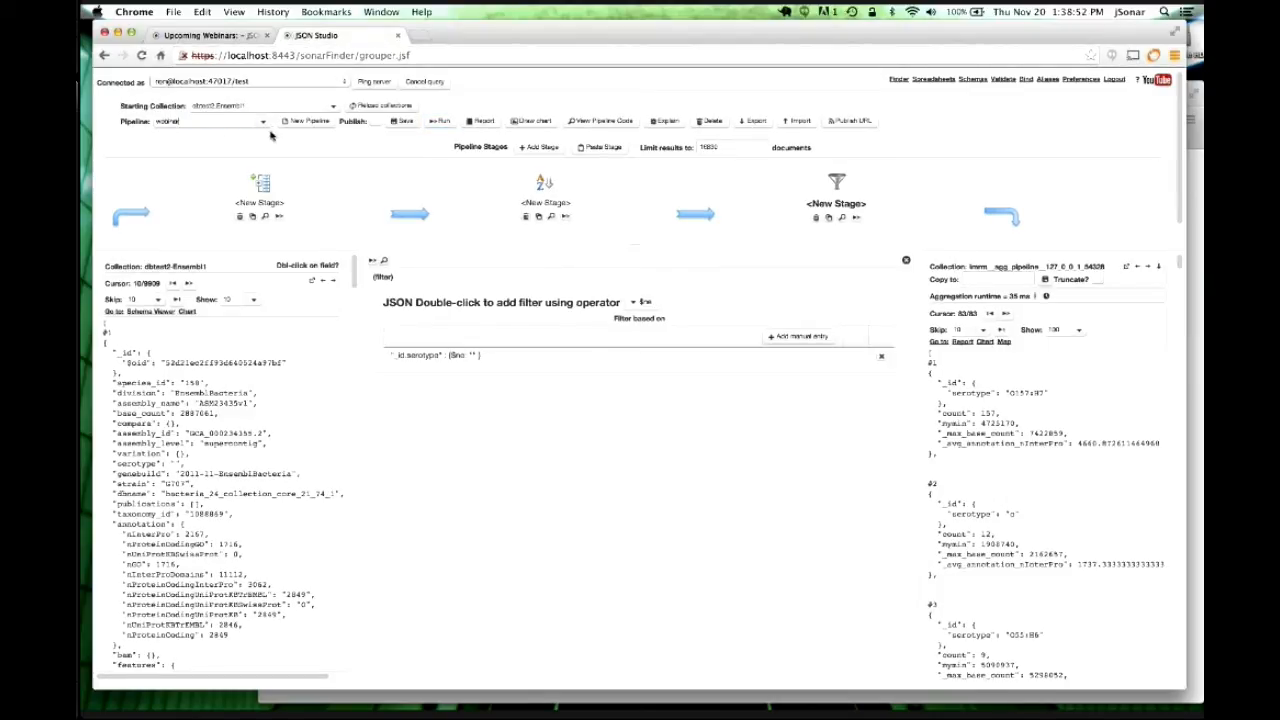
type("3")
key("Return")
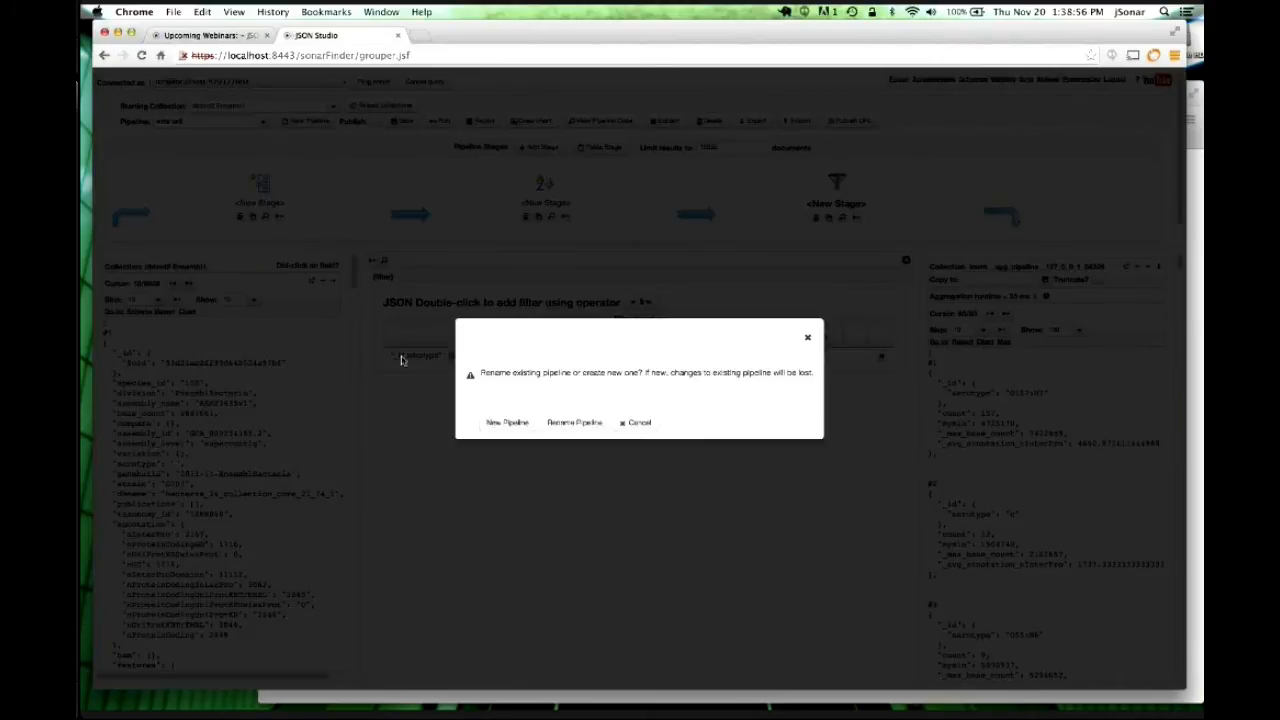
left_click(572, 423)
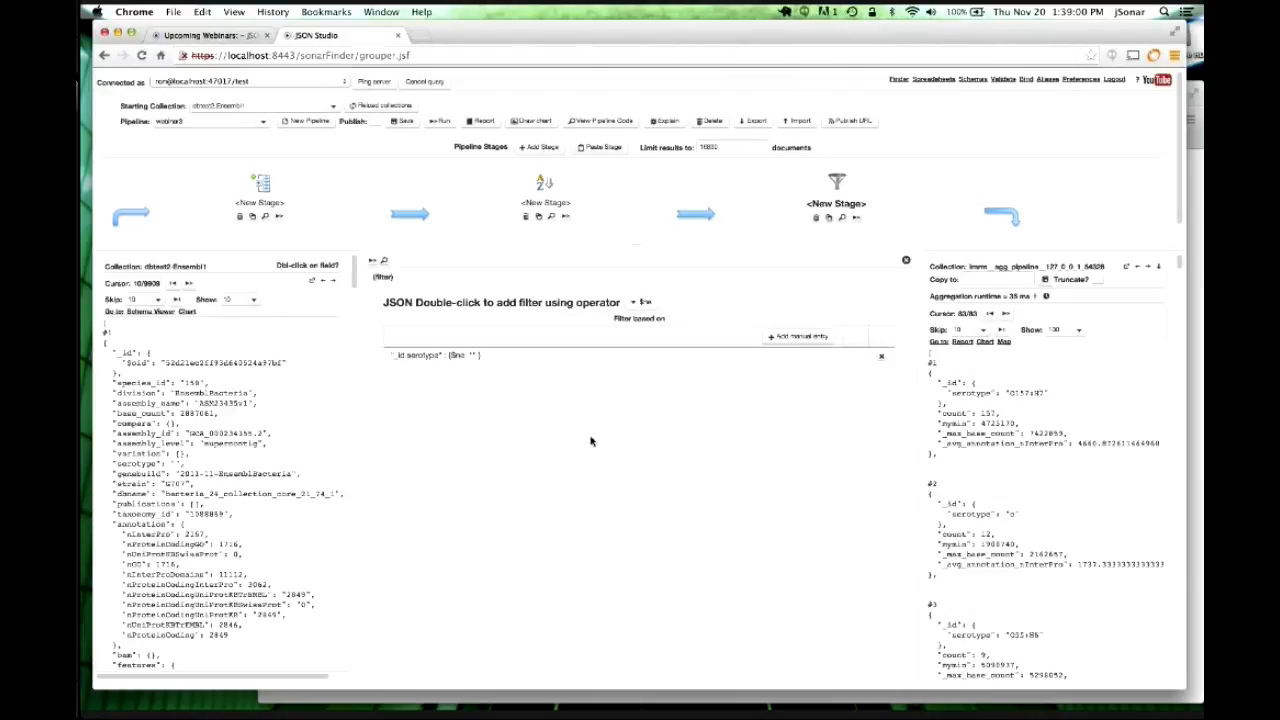
left_click(376, 121)
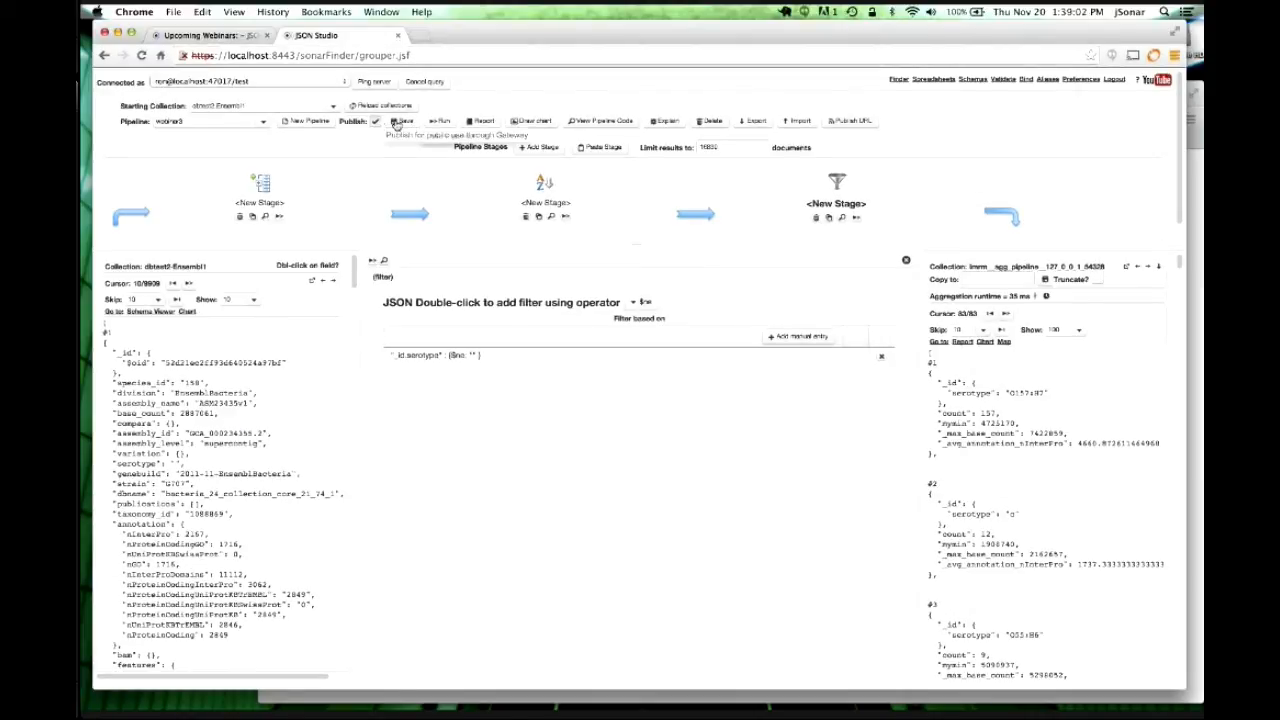
left_click(401, 121)
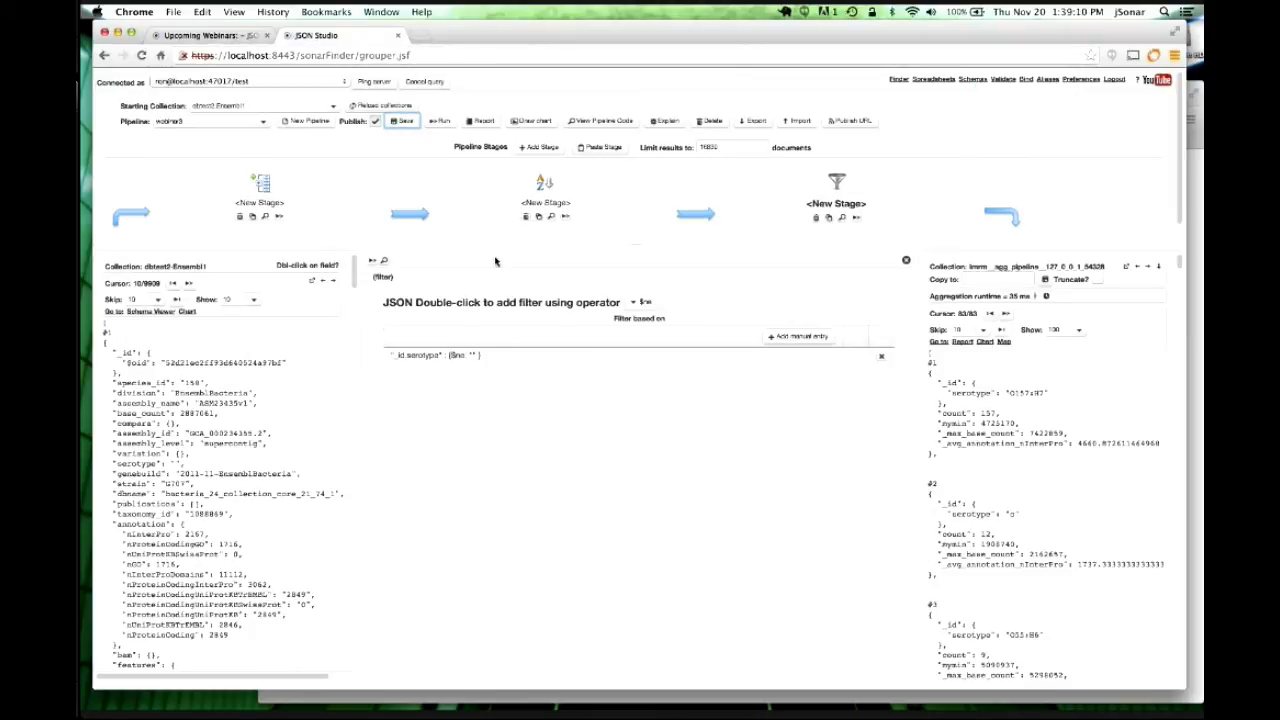
Inspect the pipeline's JSON code for the $match stage, then view and close the serotype table report.
left_click(602, 121)
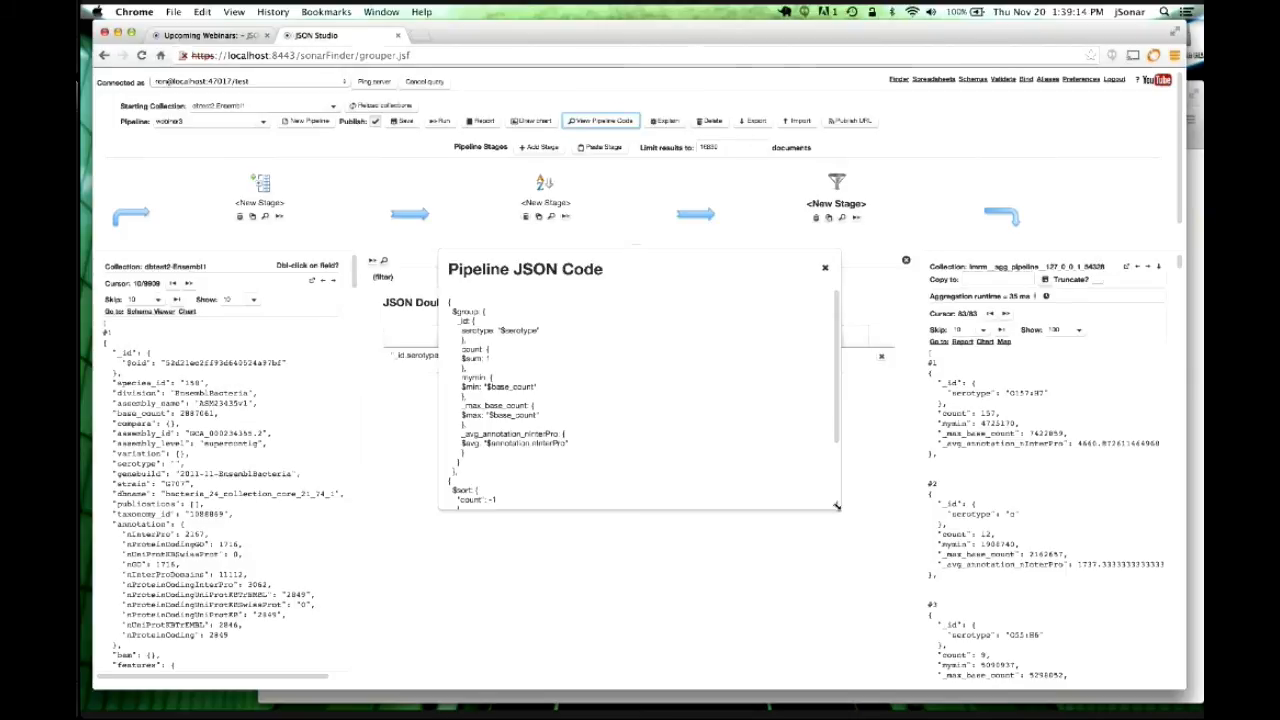
left_click_drag(836, 506, 903, 627)
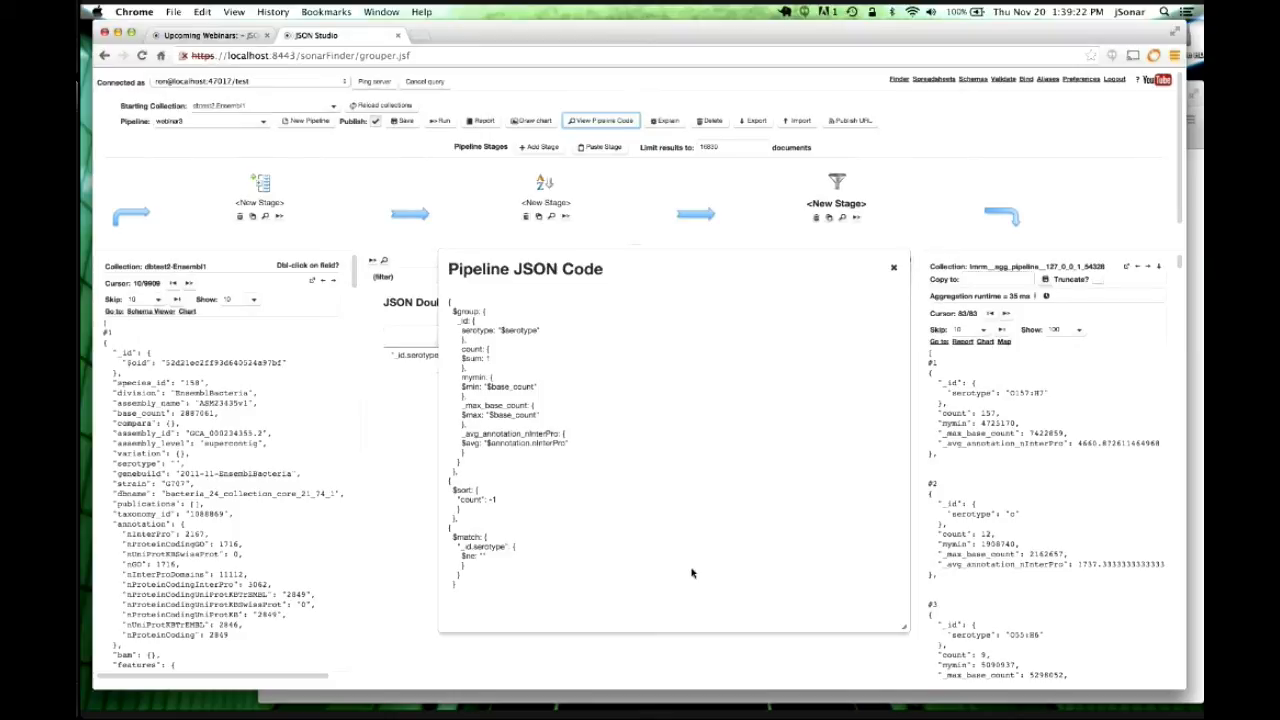
left_click(893, 271)
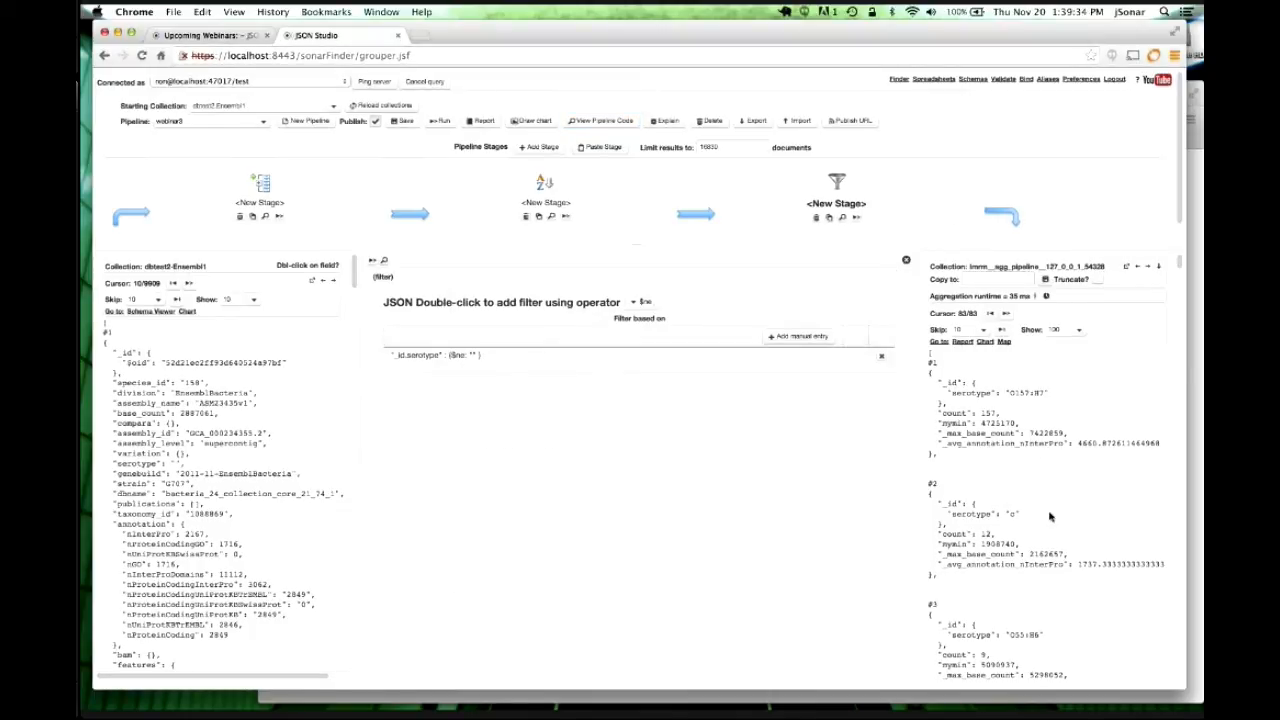
left_click(962, 342)
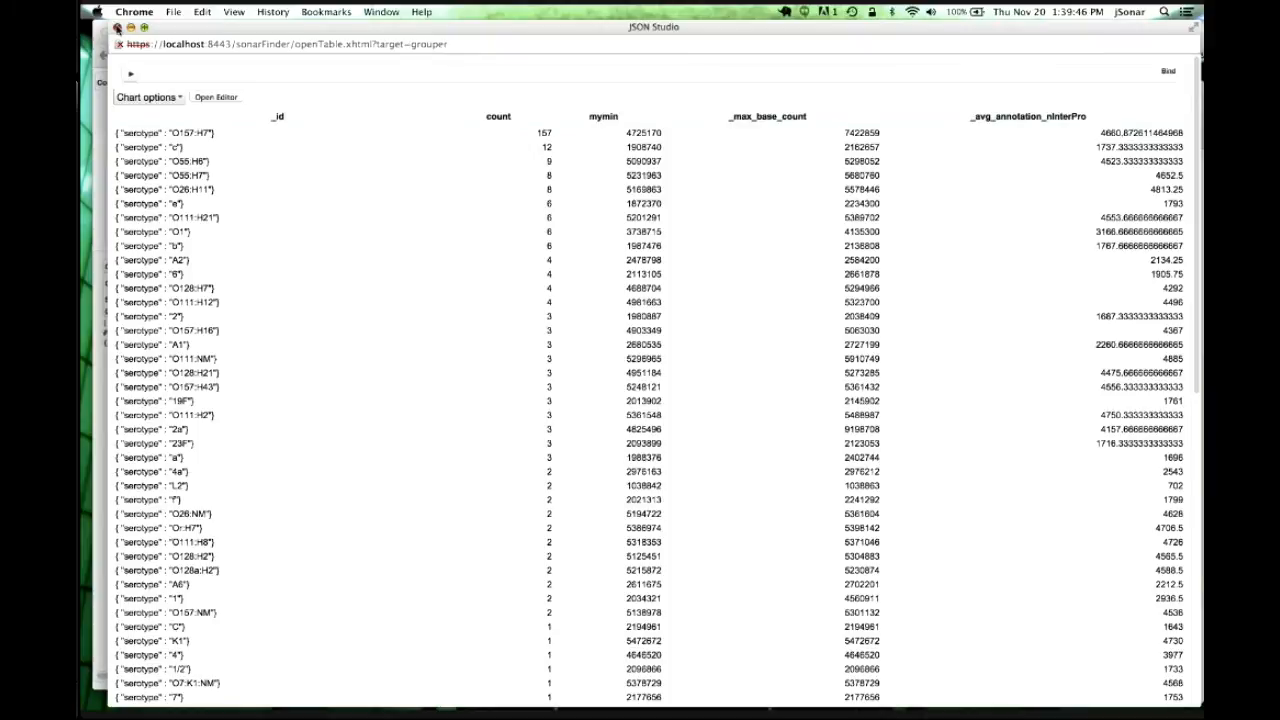
left_click(117, 28)
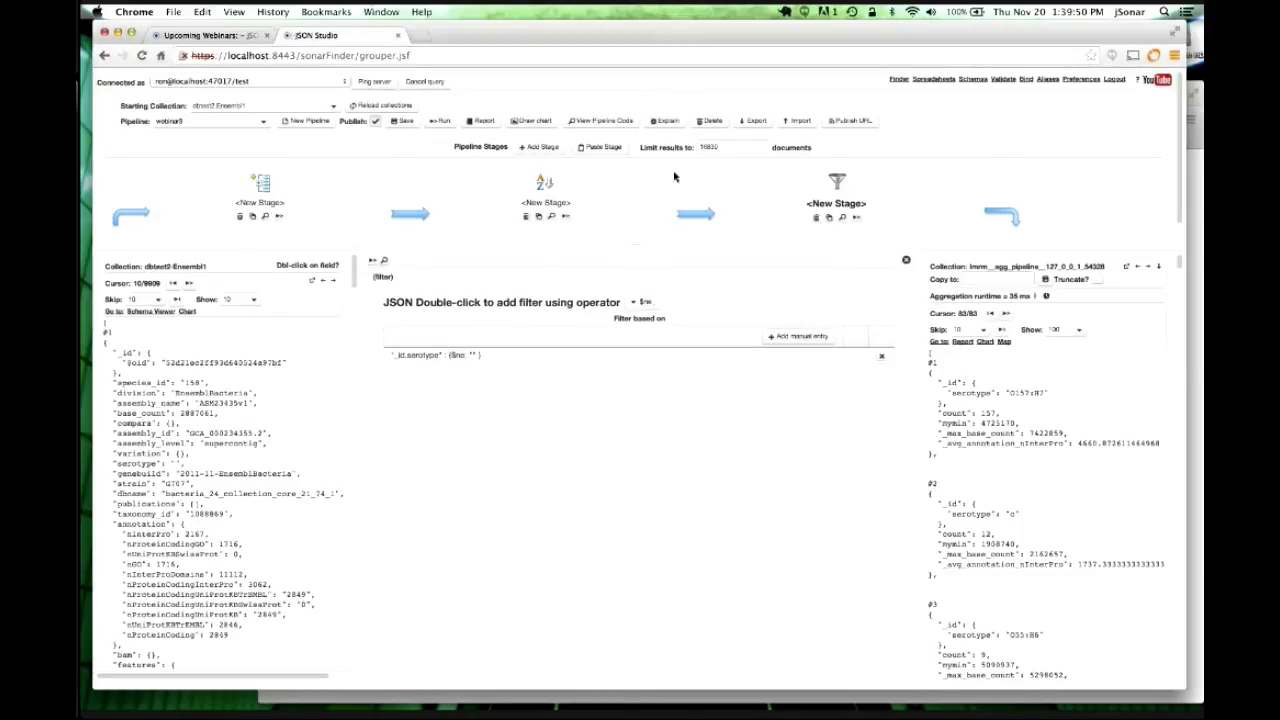
Publish webinar3 as report URLs using the account password and copy the encrypted link.
left_click(852, 121)
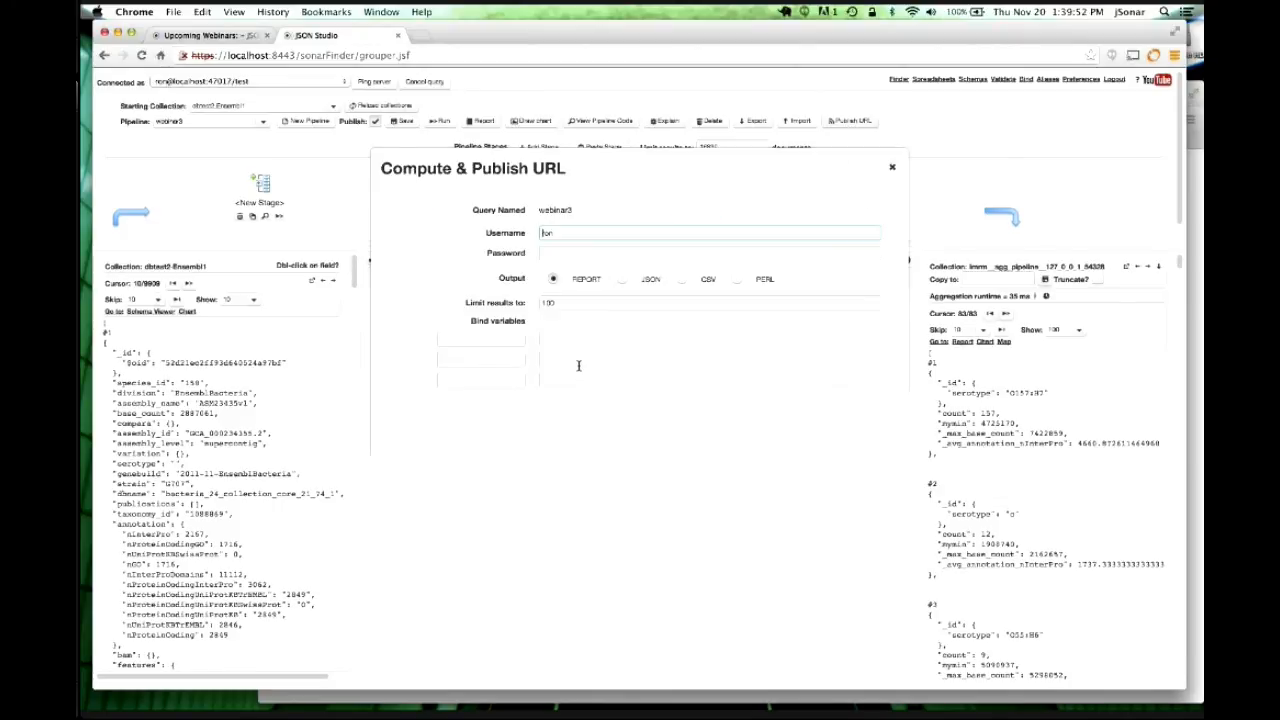
left_click(558, 253)
type("•••")
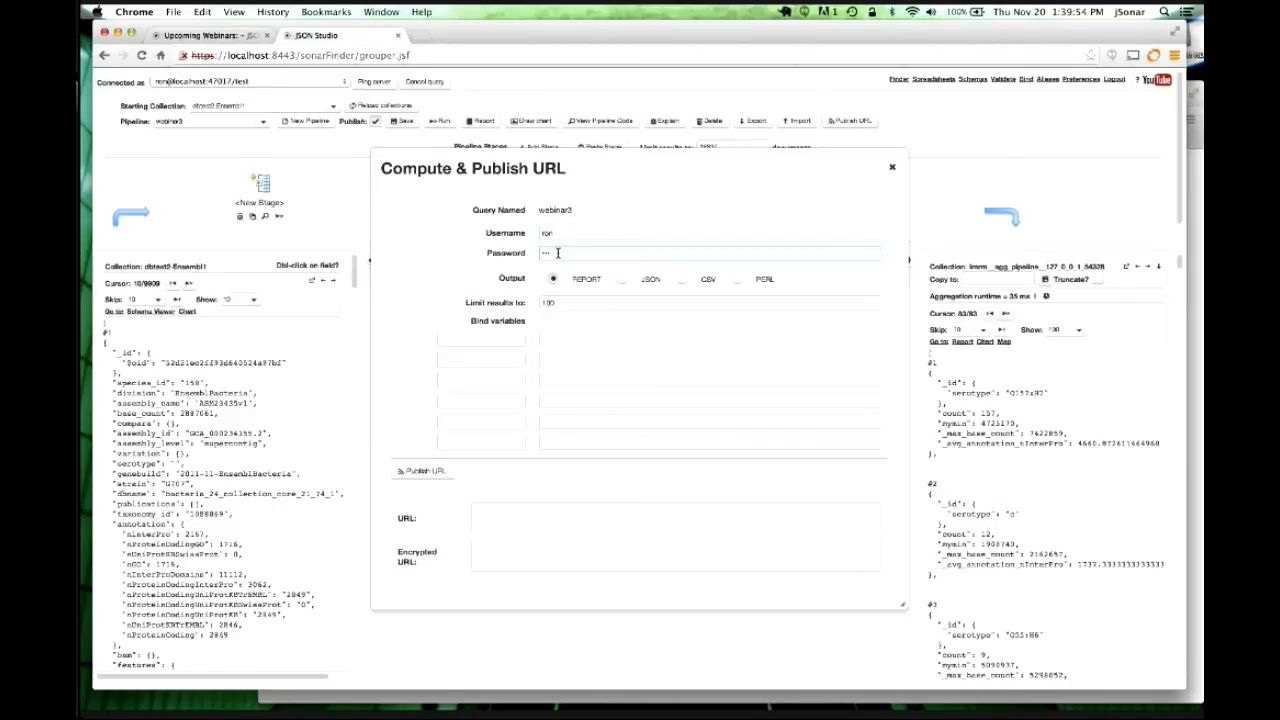
left_click(438, 474)
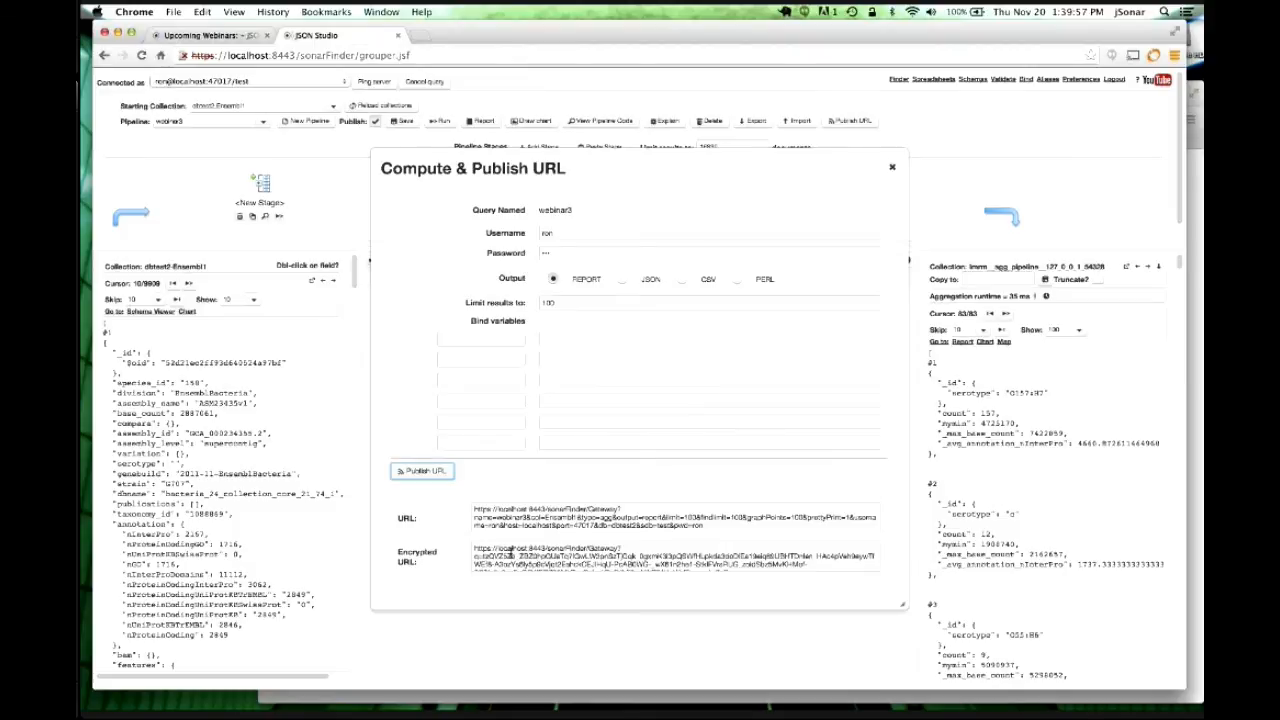
left_click(495, 548)
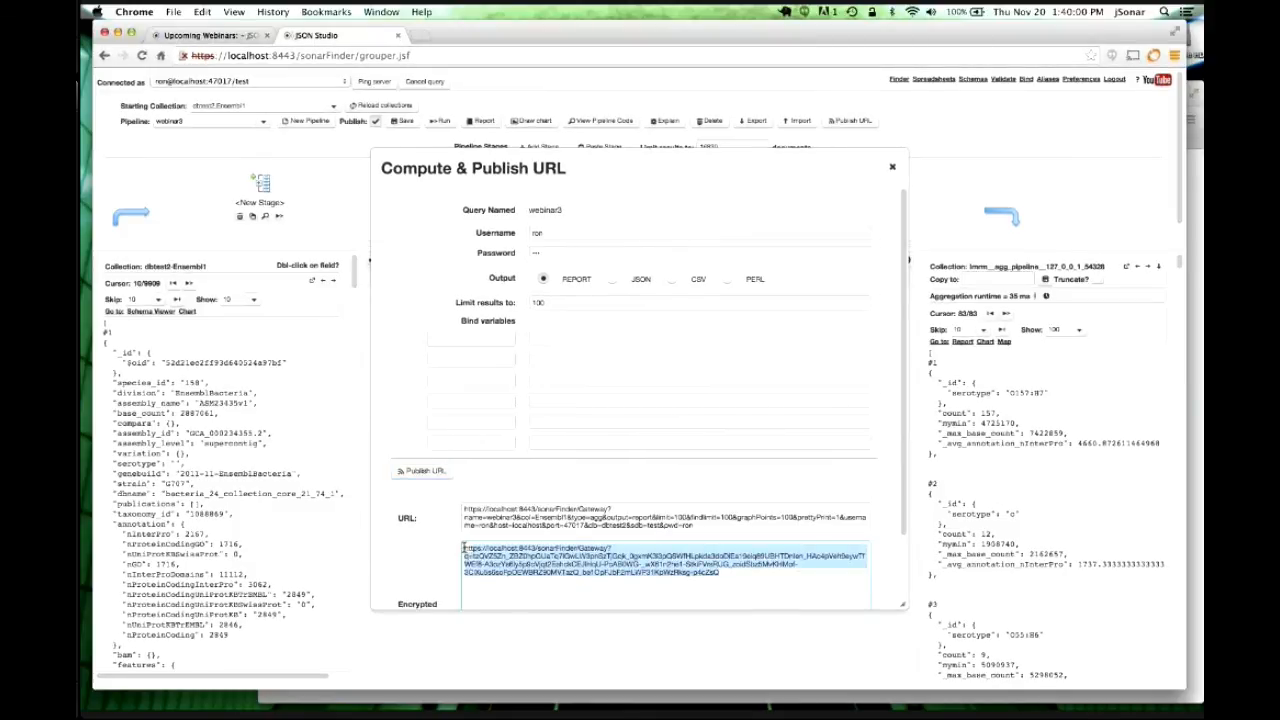
left_click_drag(464, 548, 786, 571)
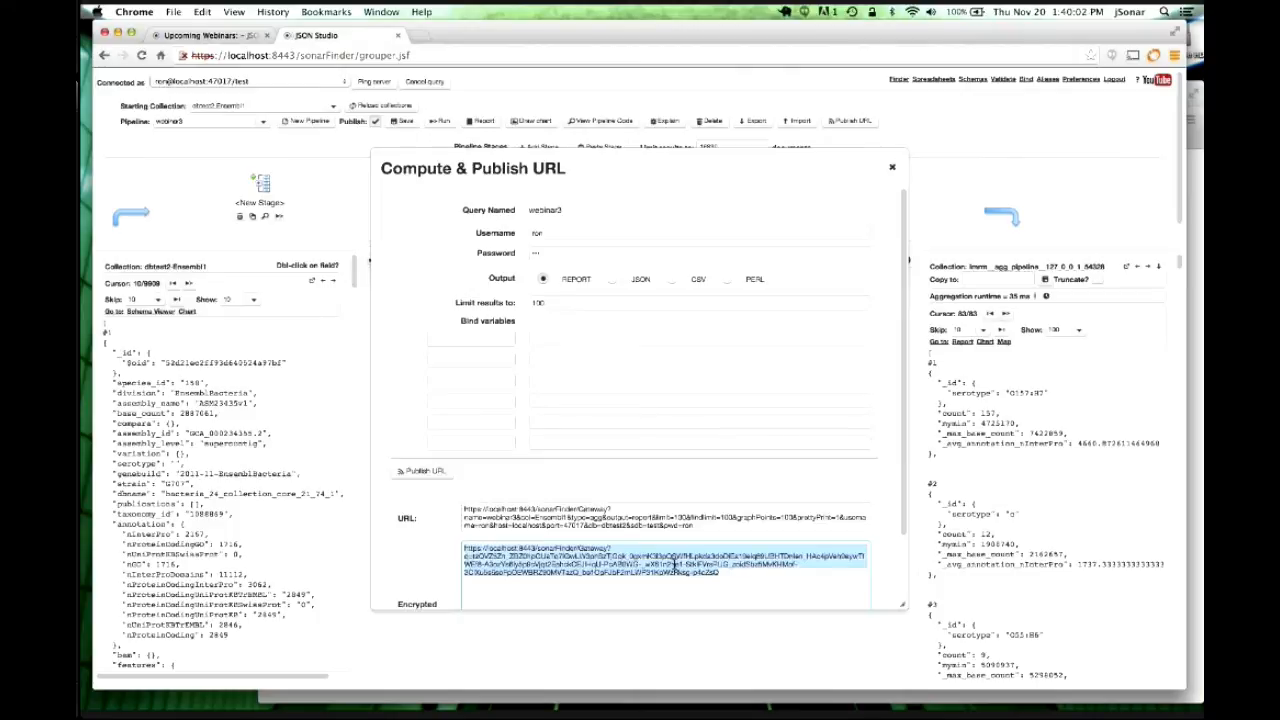
Load the encrypted report link in Firefox to confirm the serotype table appears.
mouse_move(428, 701)
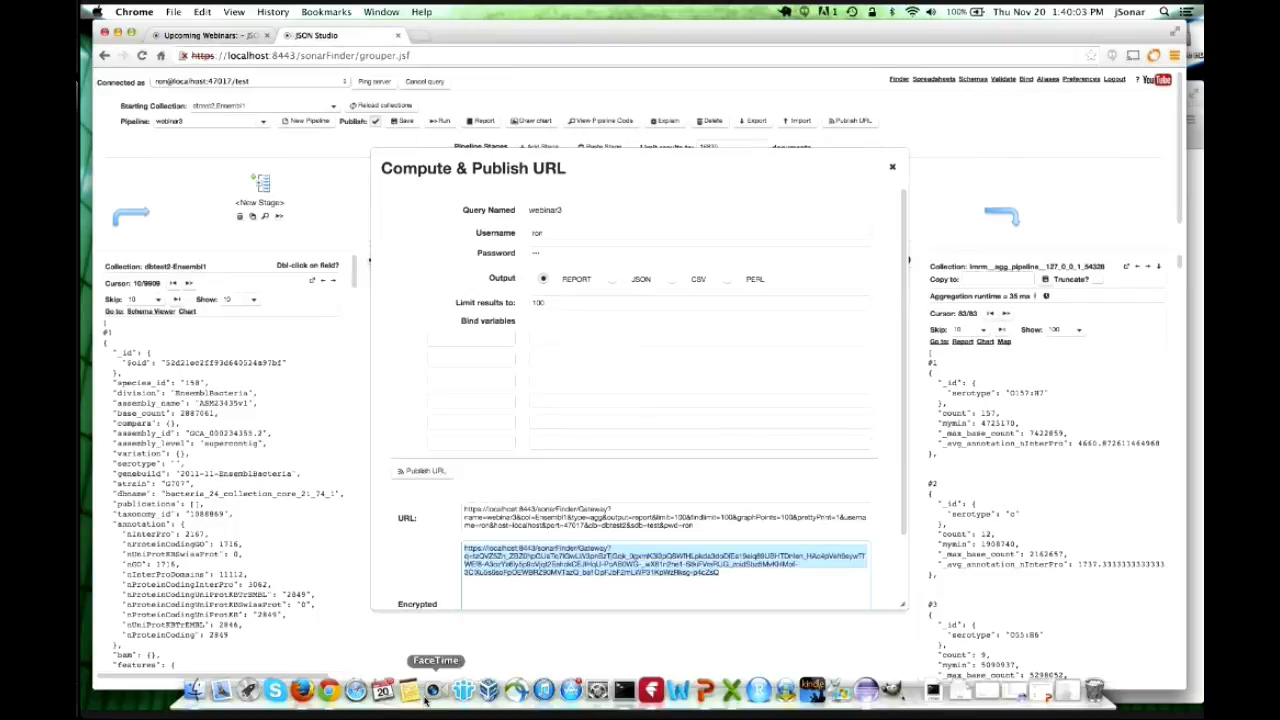
left_click(301, 690)
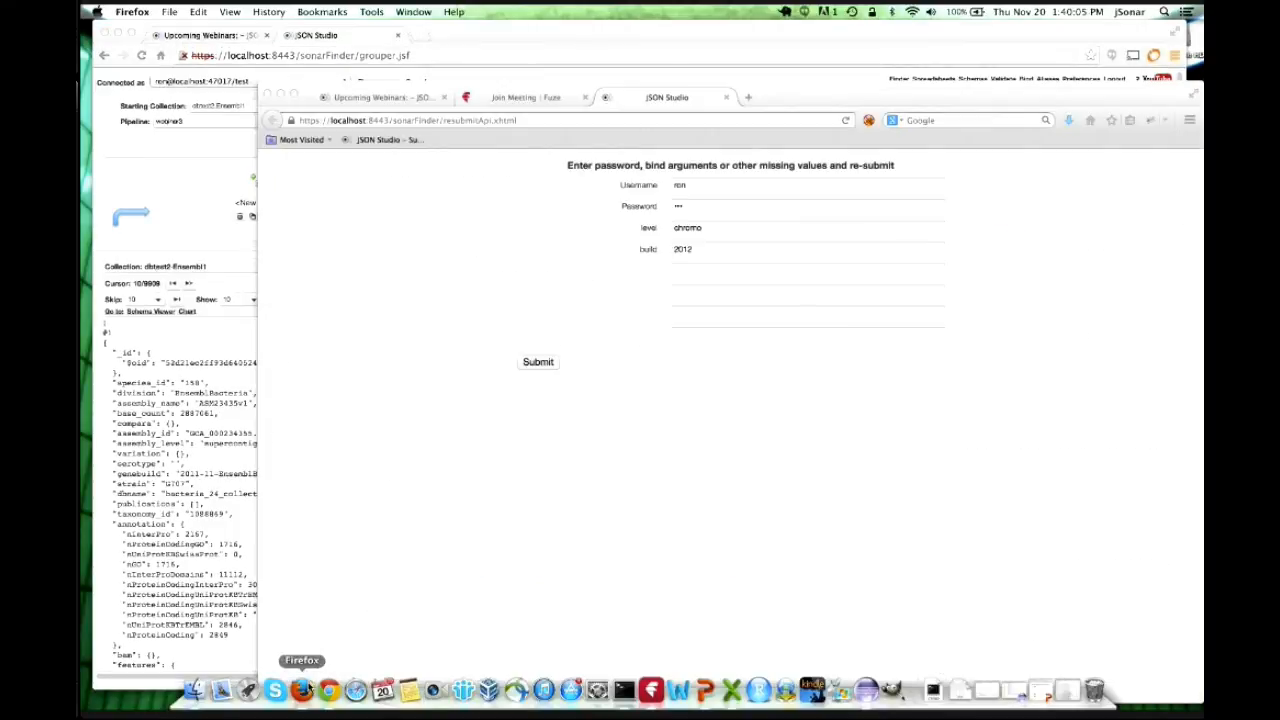
left_click(548, 118)
key("cmd+v")
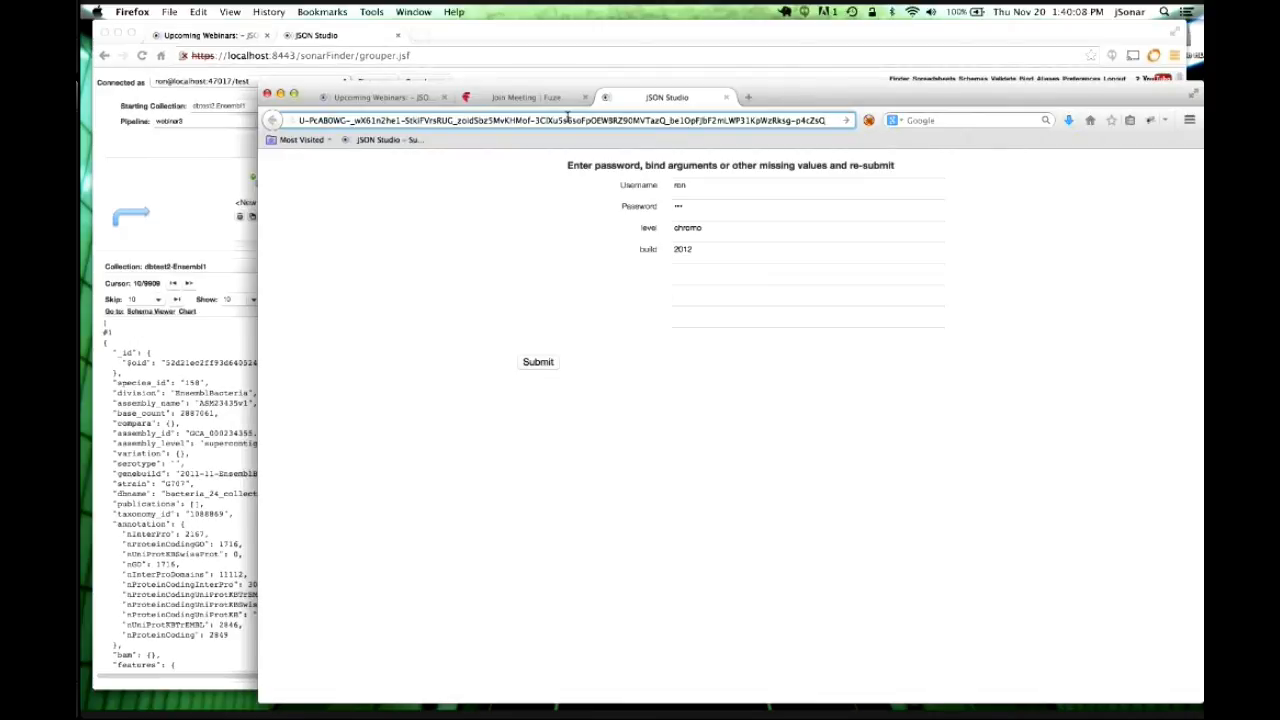
key("Return")
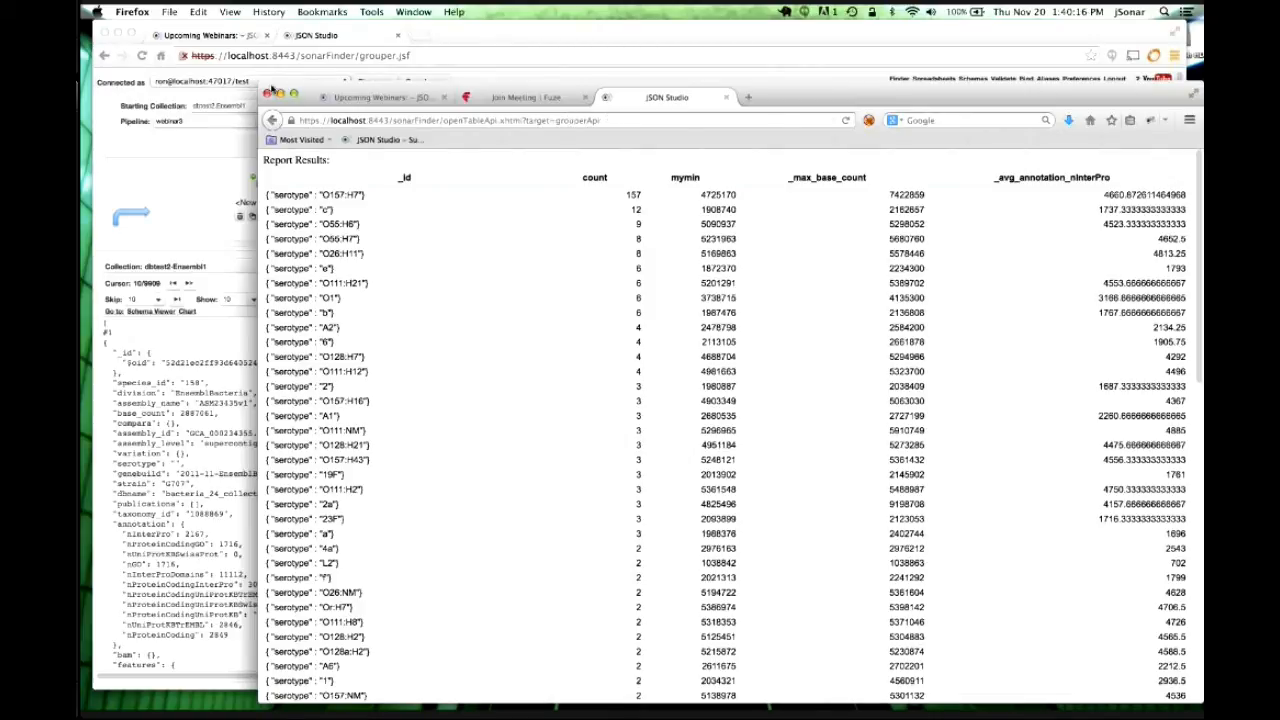
left_click(284, 93)
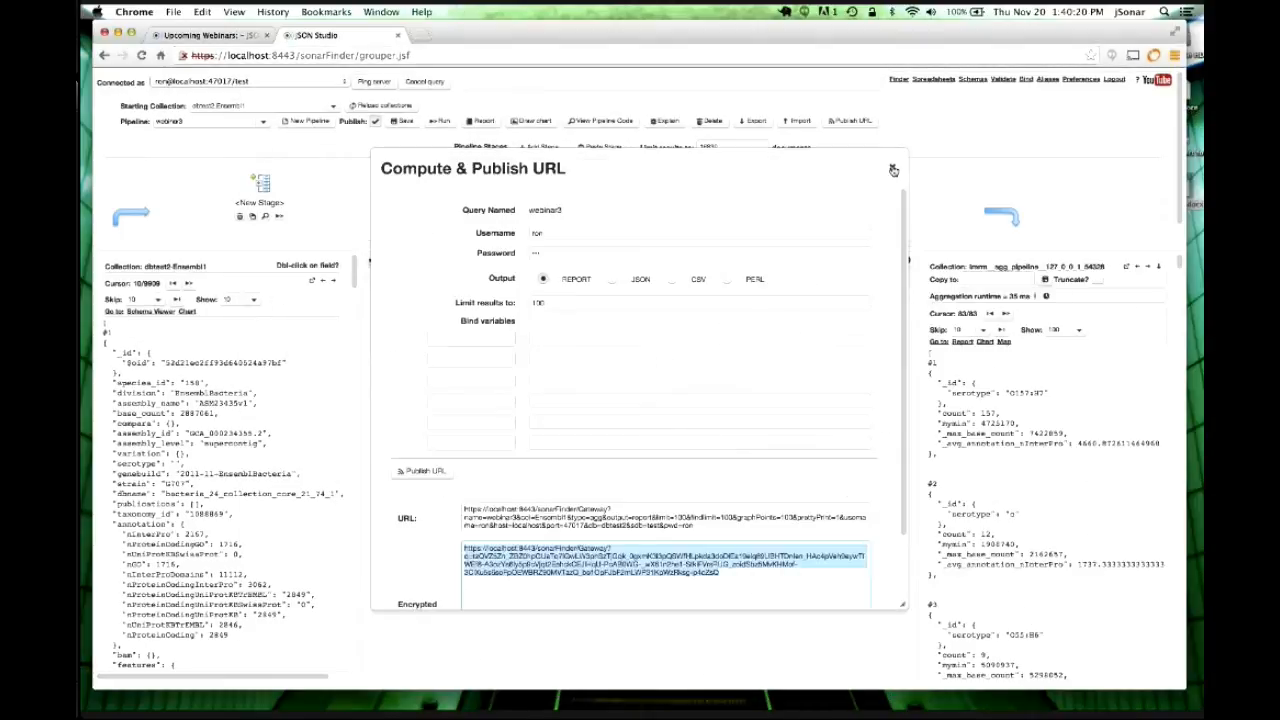
Chart the pipeline results as a pie chart.
left_click(893, 171)
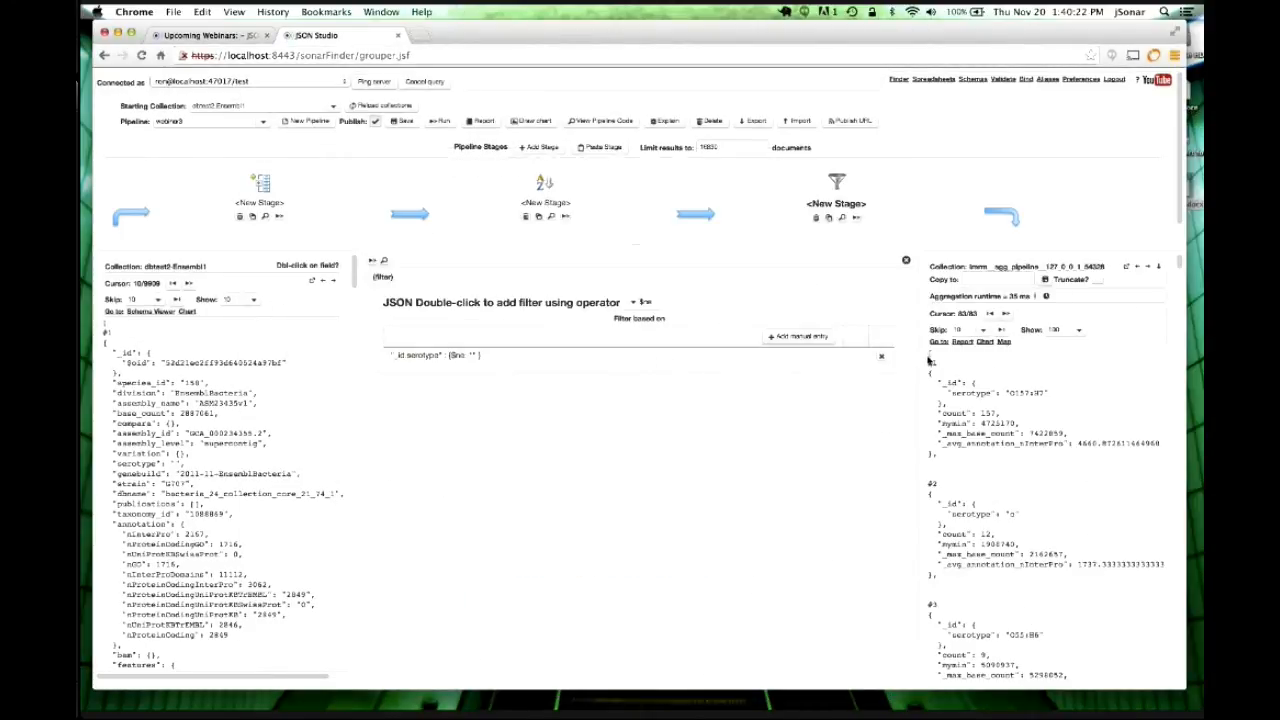
left_click(537, 121)
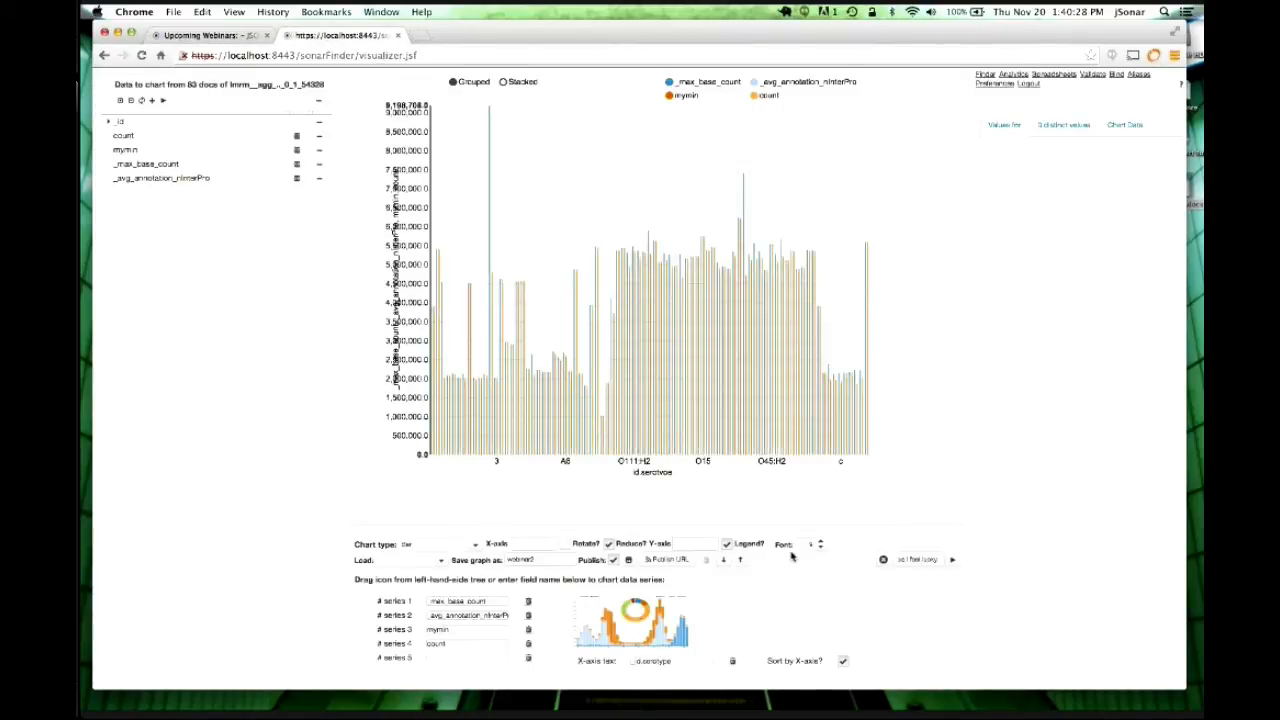
left_click(474, 544)
left_click(437, 361)
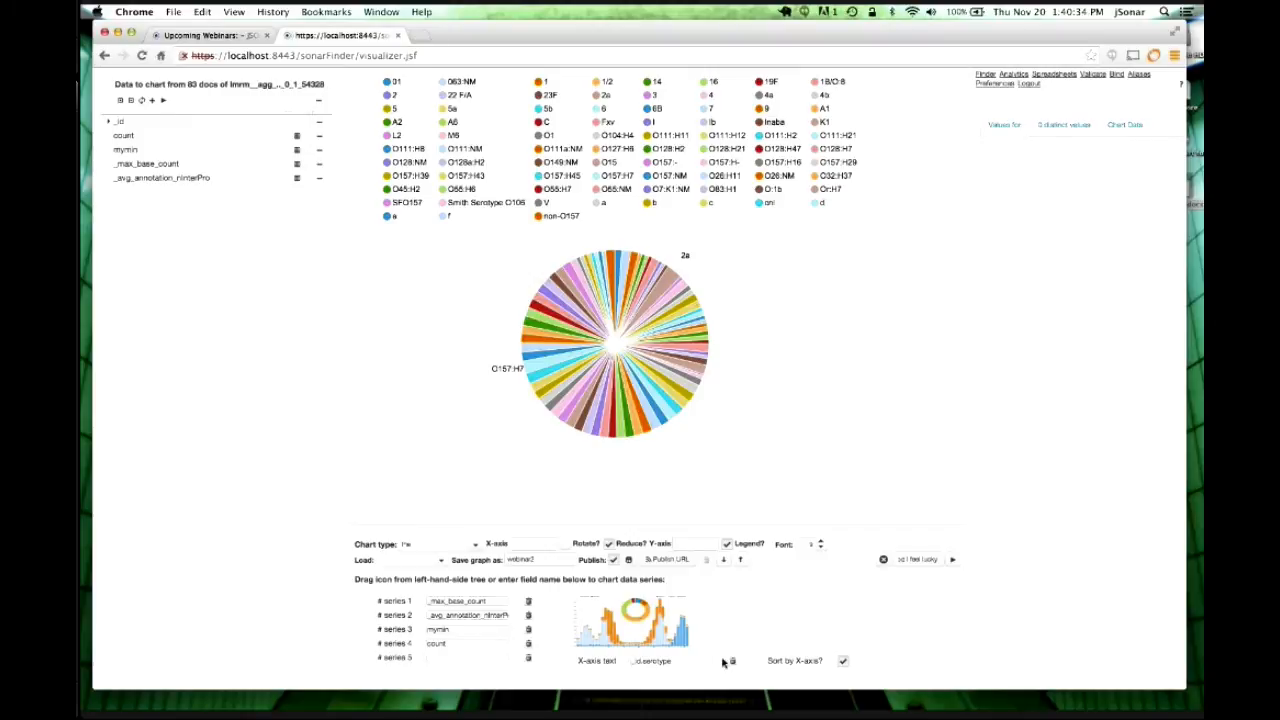
Keep only the count series, hide the legend, and save the graph as webinar4.
left_click(528, 629)
left_click(528, 615)
left_click(529, 602)
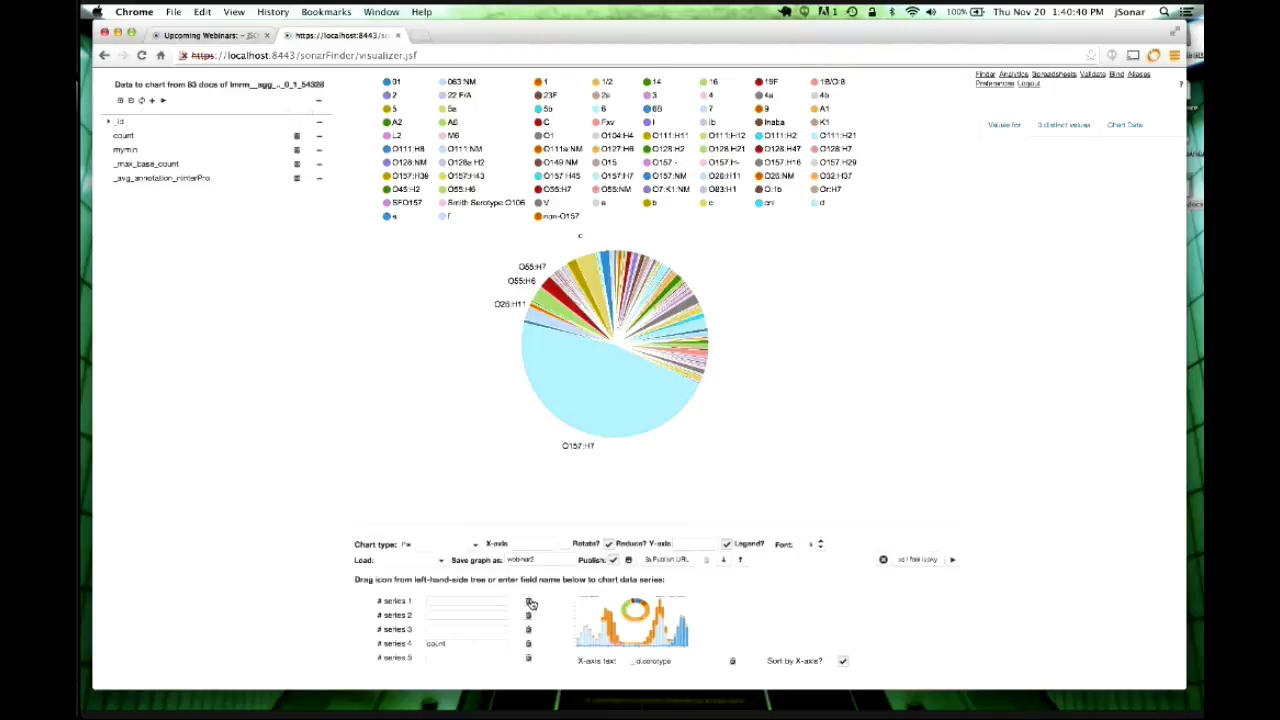
left_click(727, 544)
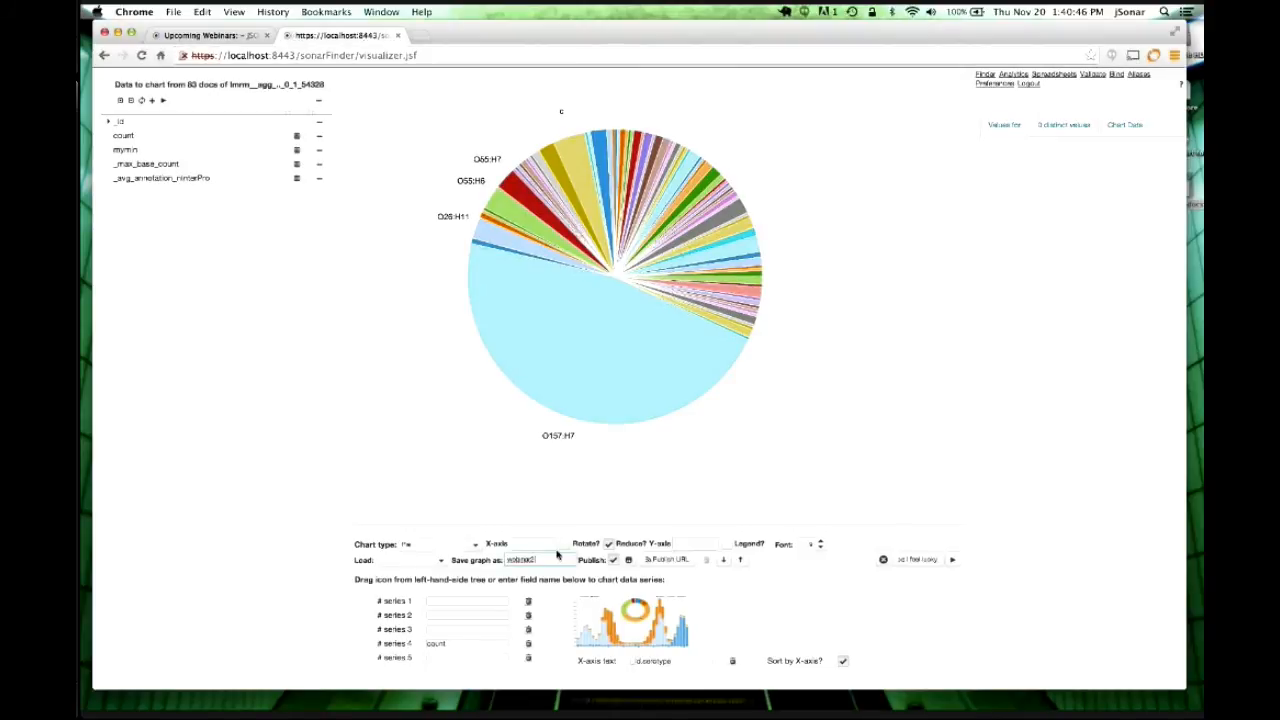
key("BackSpace")
type("4")
key("Return")
Publish the webinar4 graph's URLs and copy the encrypted chart link.
left_click(665, 559)
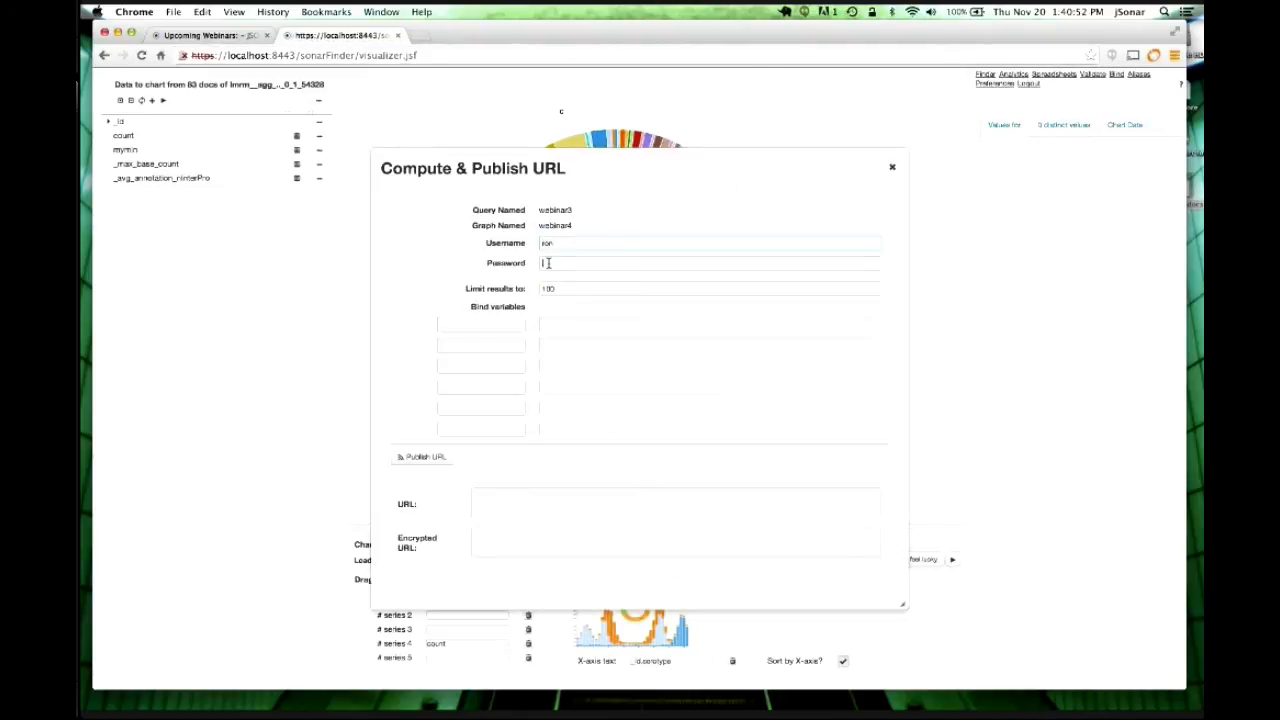
left_click(548, 263)
left_click(440, 457)
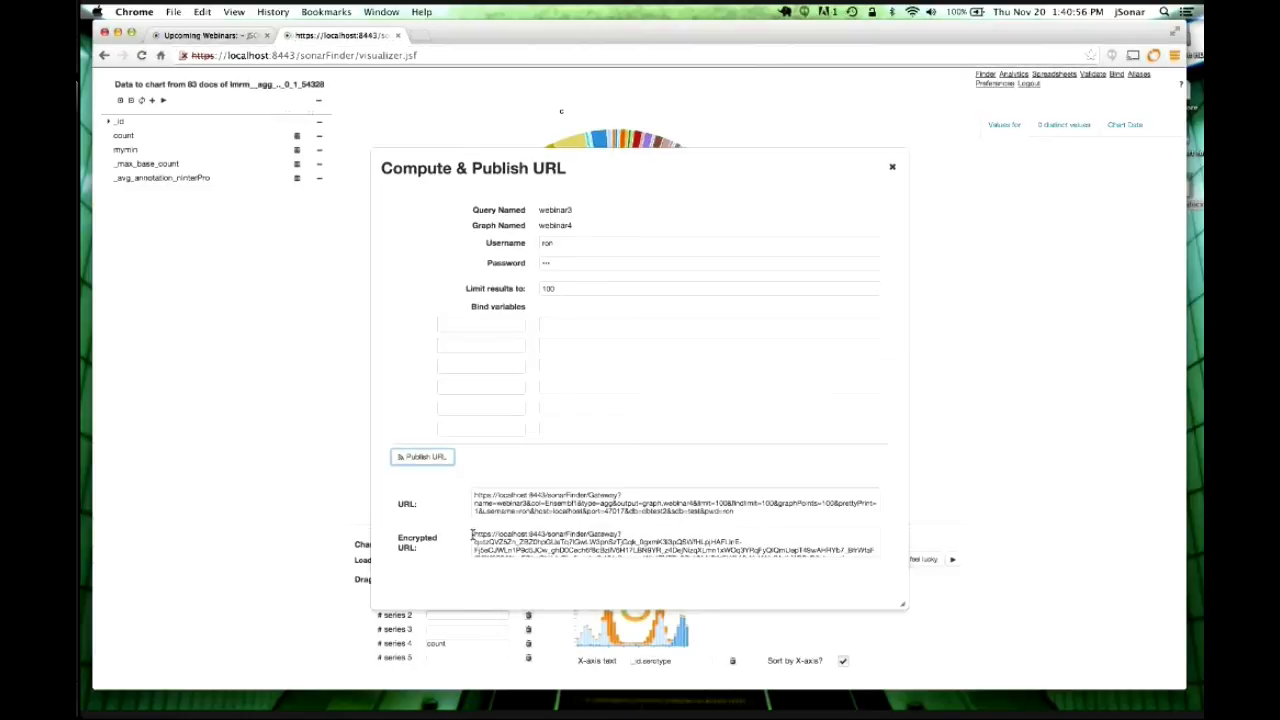
left_click(474, 534)
left_click_drag(541, 553, 797, 579)
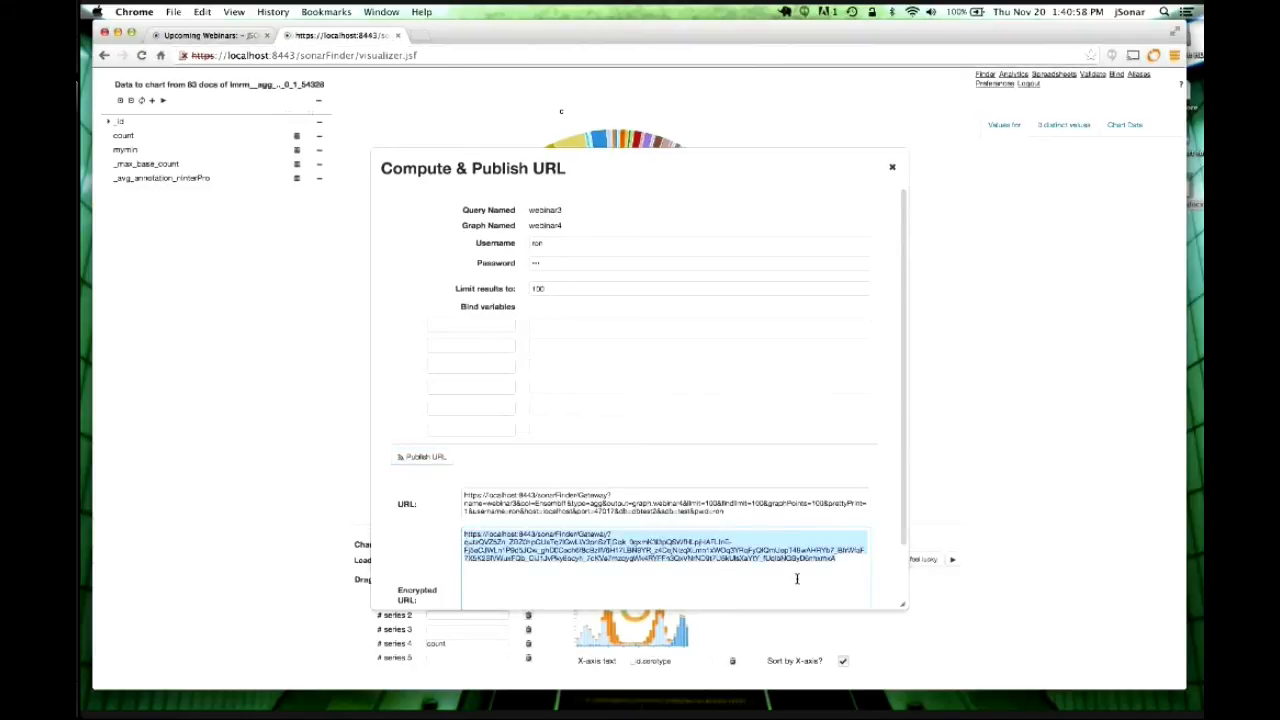
Load the encrypted link in a new Firefox tab to confirm the pie, then return to PowerPoint.
key("super+Tab")
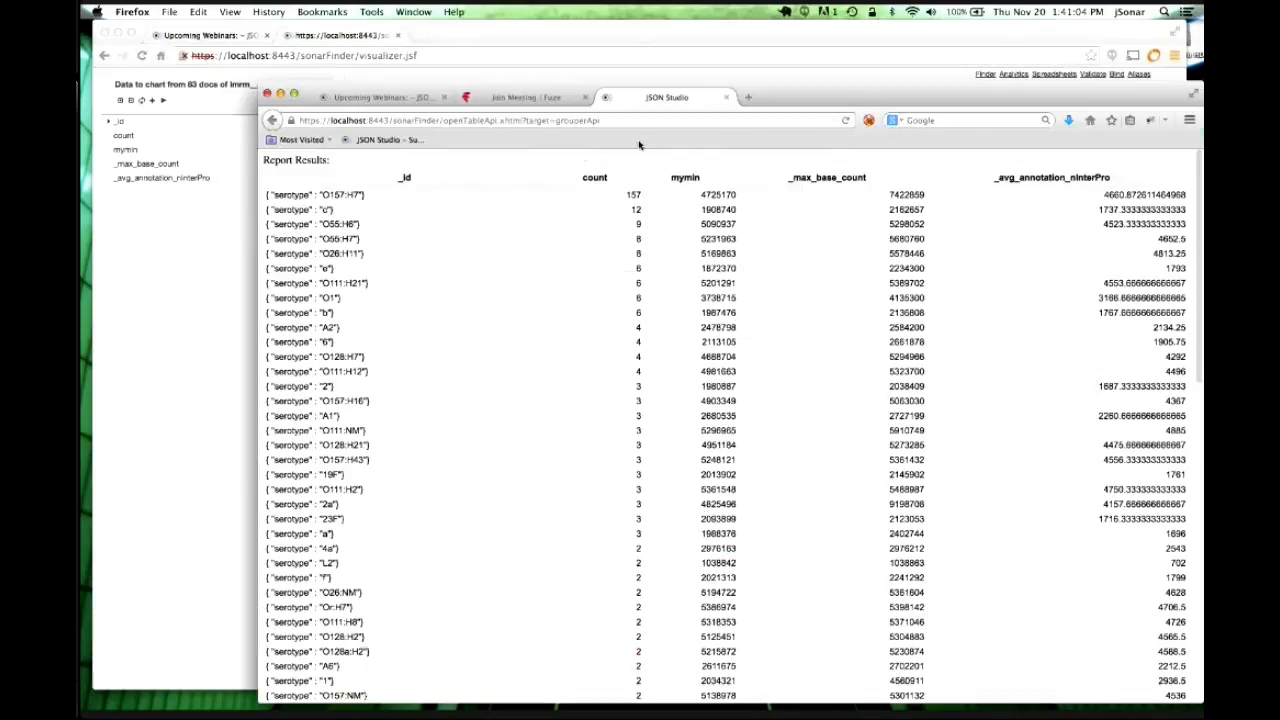
left_click(726, 97)
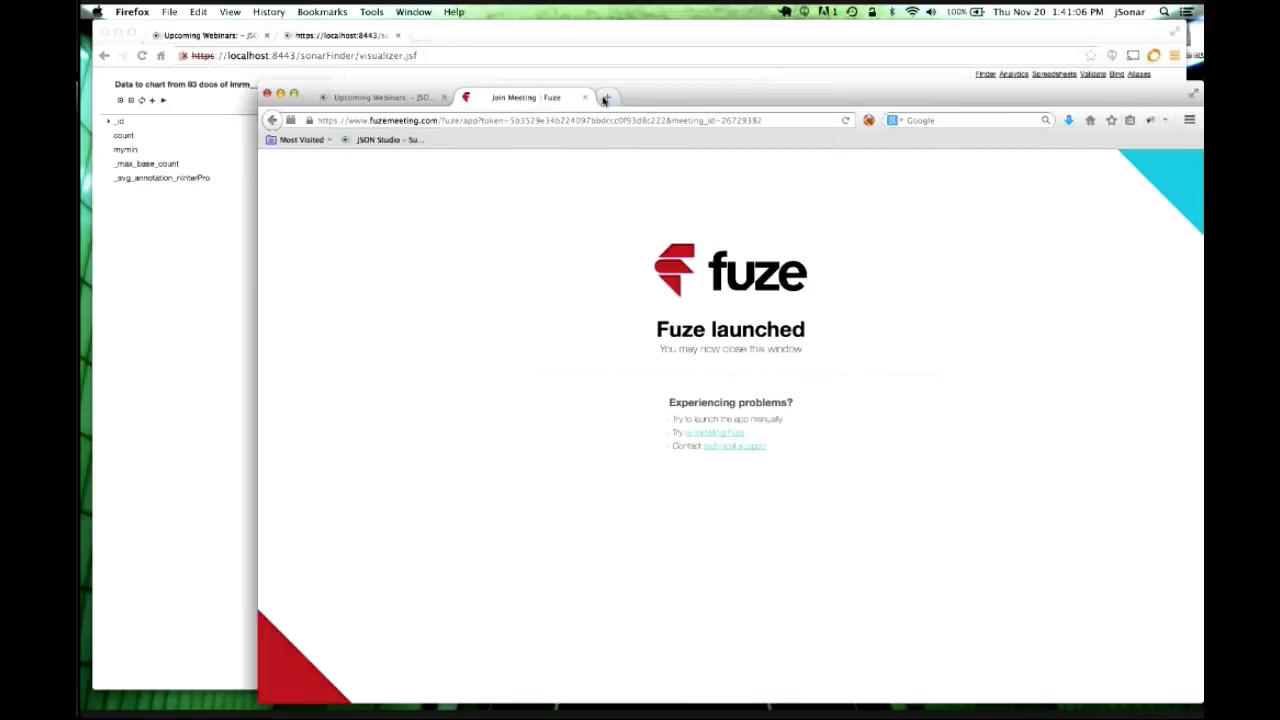
left_click(605, 97)
key("super+v")
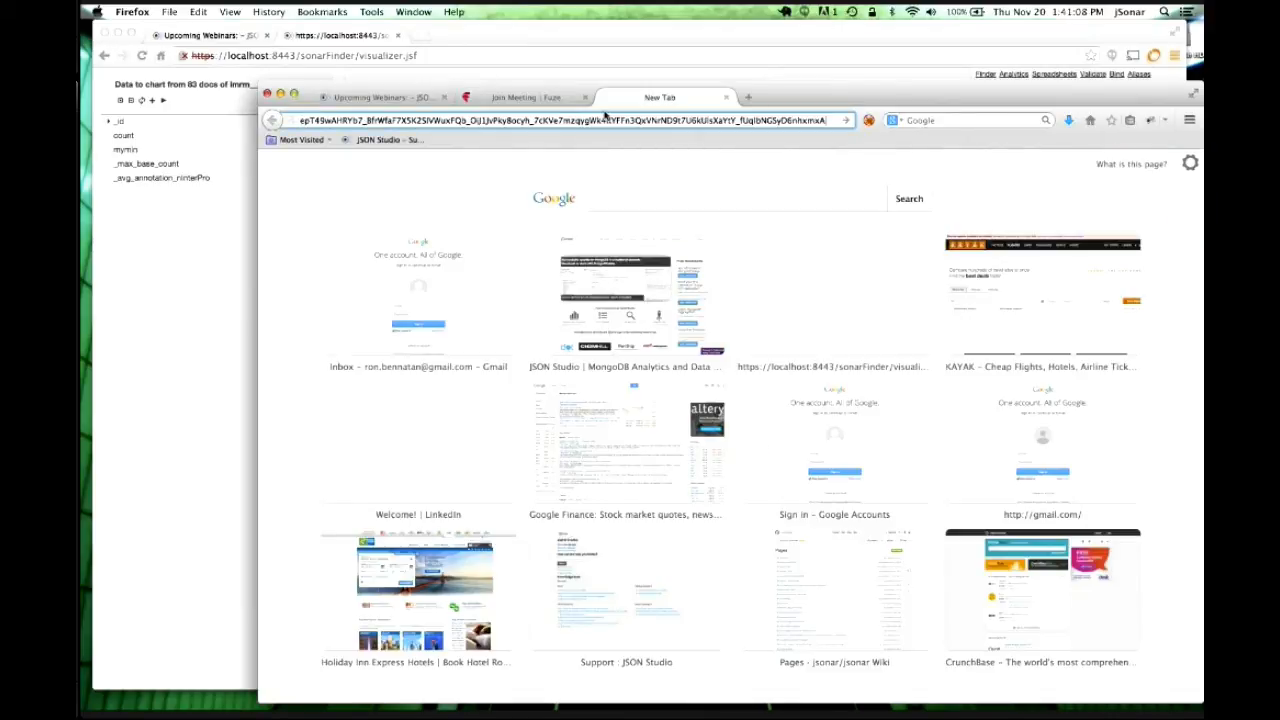
key("Return")
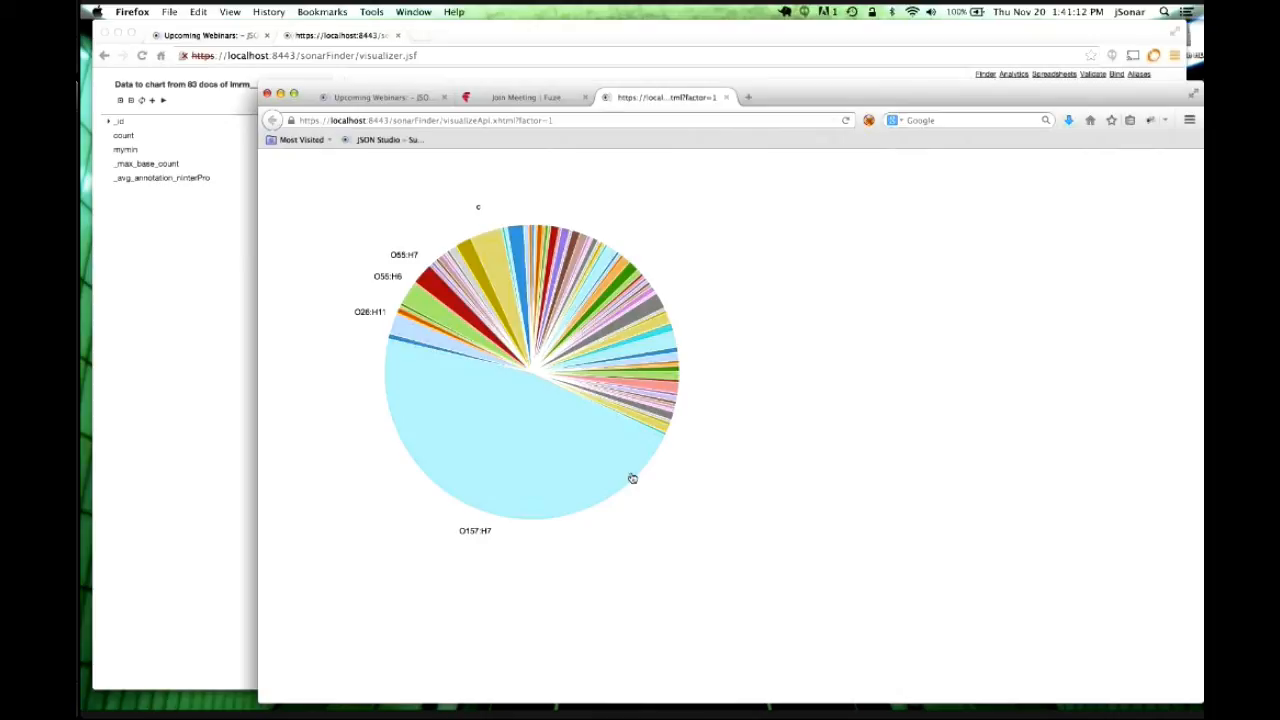
mouse_move(556, 475)
left_click(280, 94)
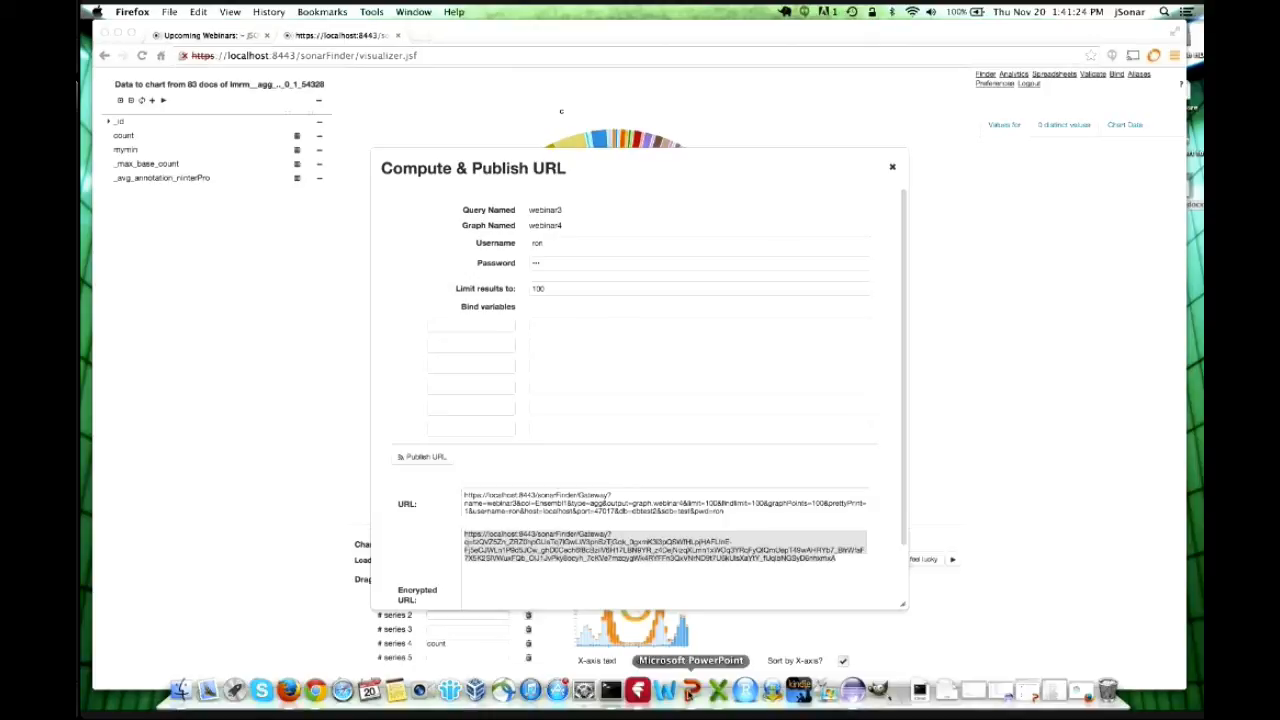
left_click(689, 694)
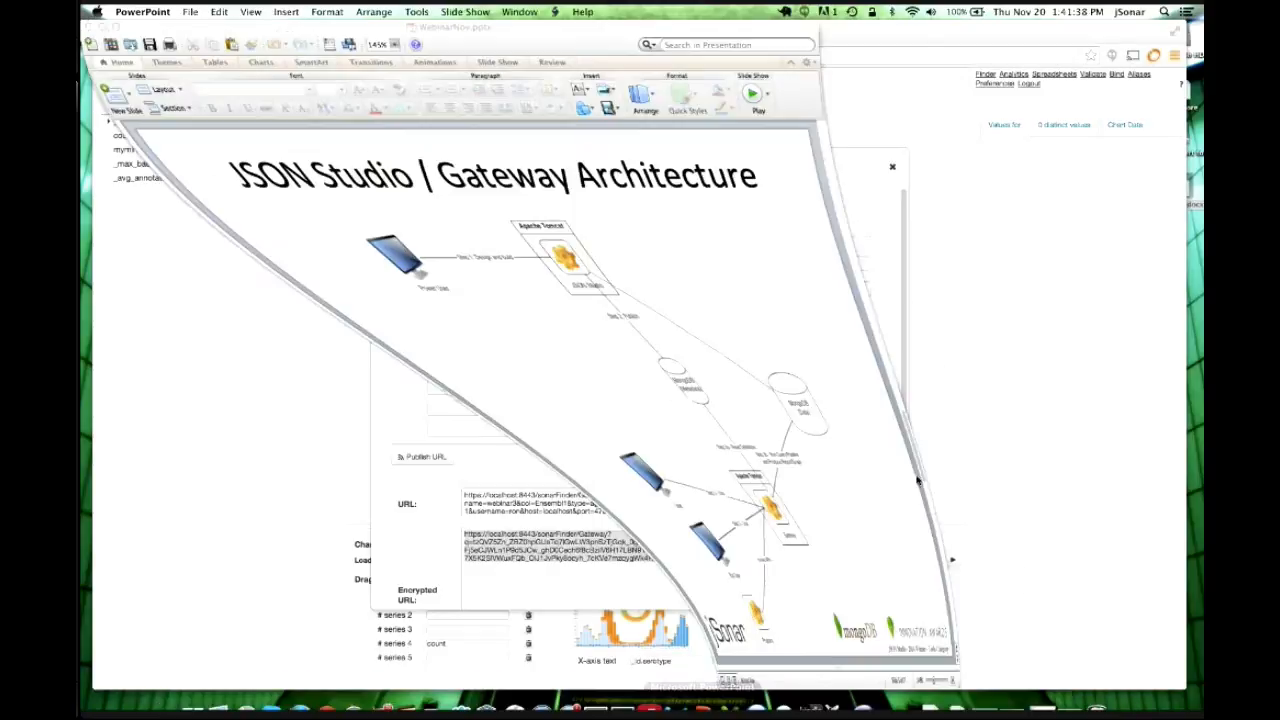